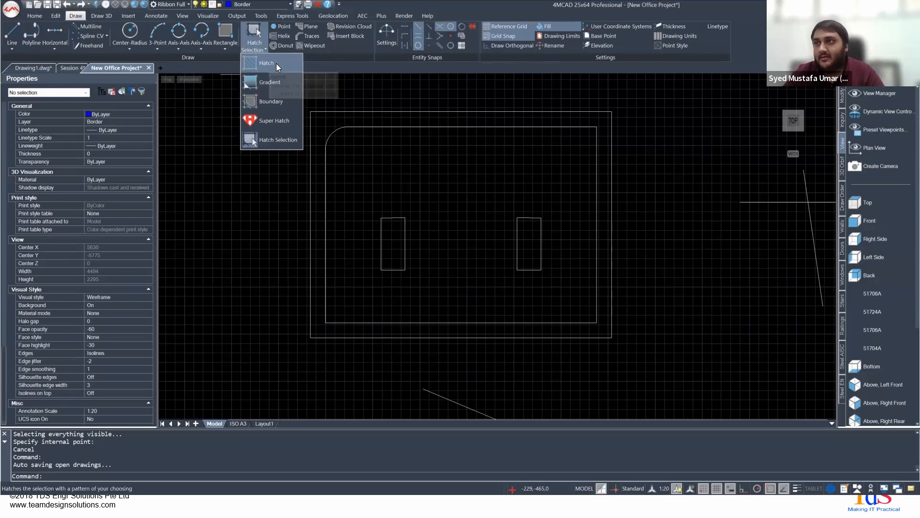
Step: Open the Hatch settings and examine the expanded island detection and boundary options
type("HATCH")
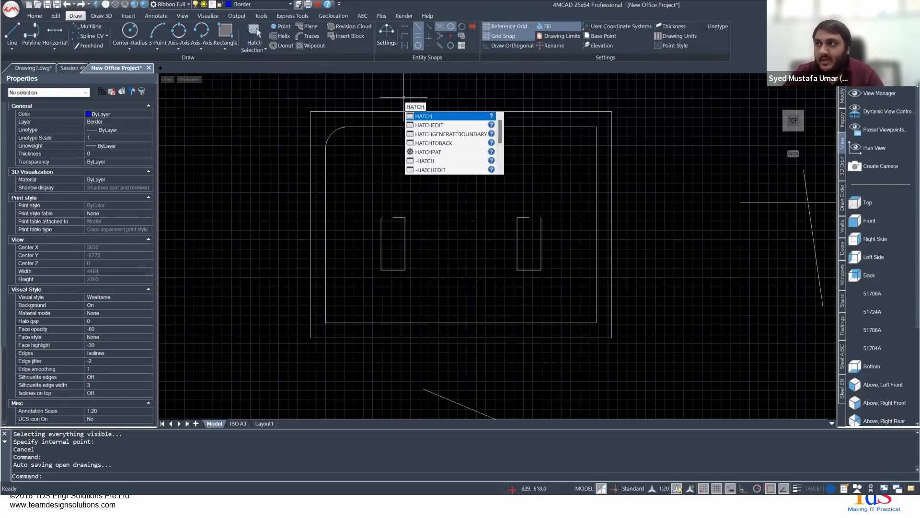
key("Return")
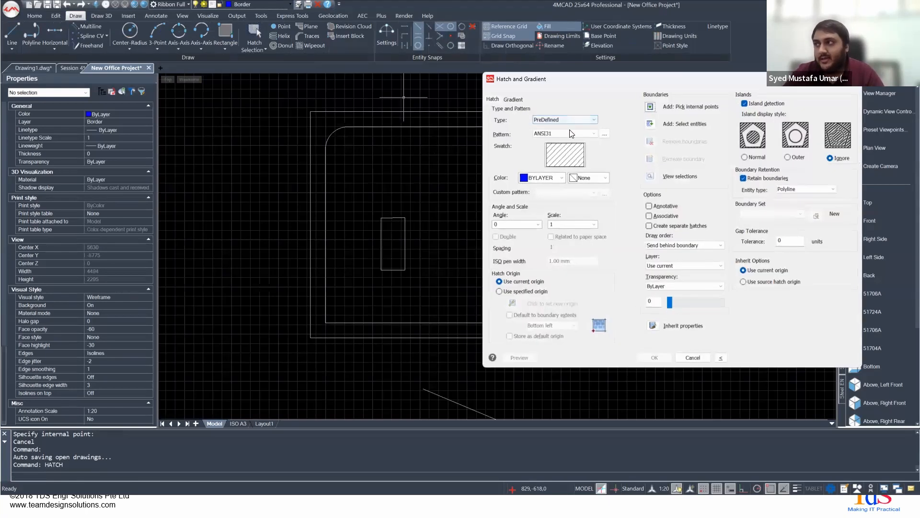
left_click(721, 357)
left_click(721, 359)
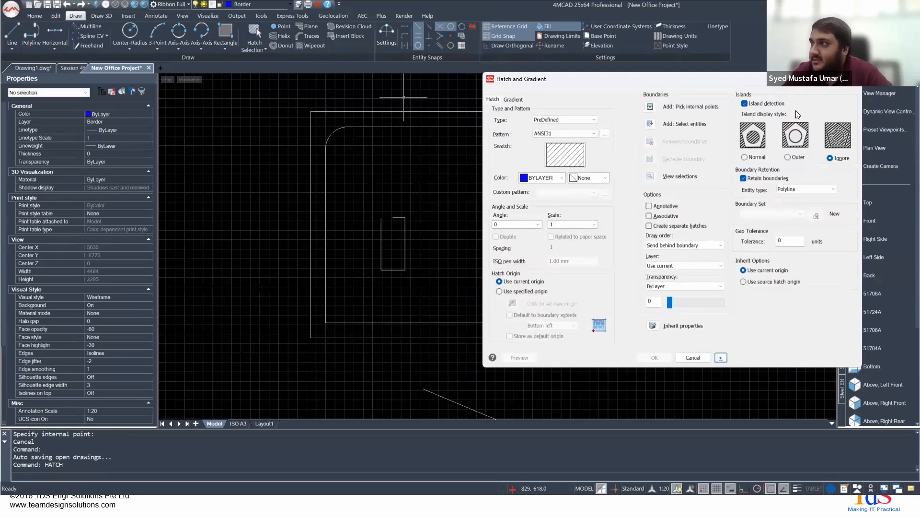
left_click(721, 358)
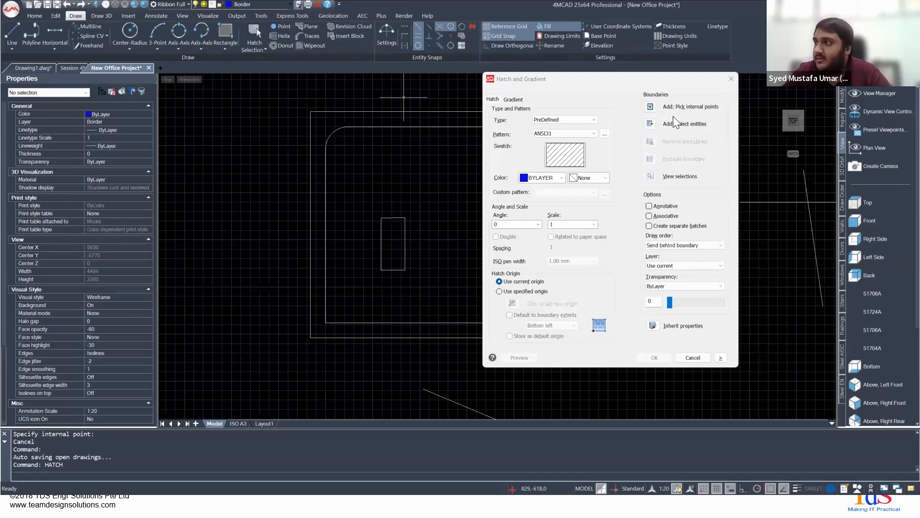
left_click(720, 358)
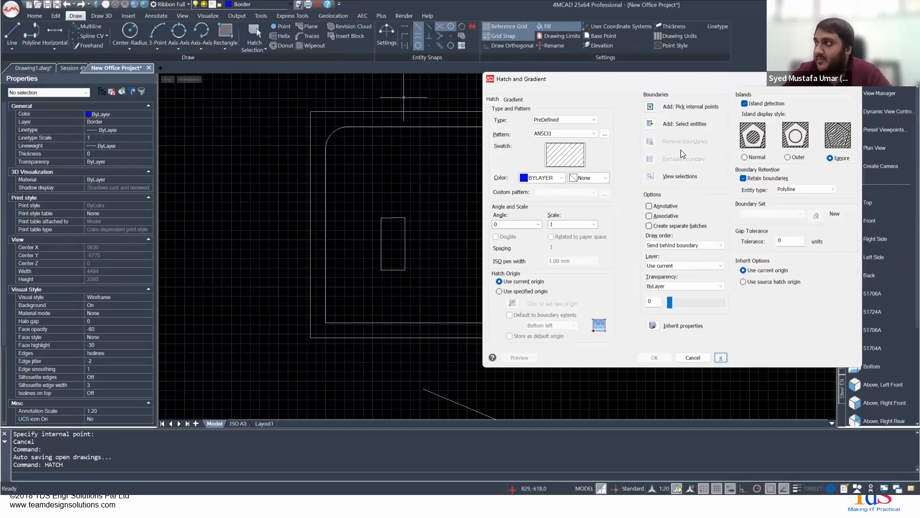
left_click(756, 104)
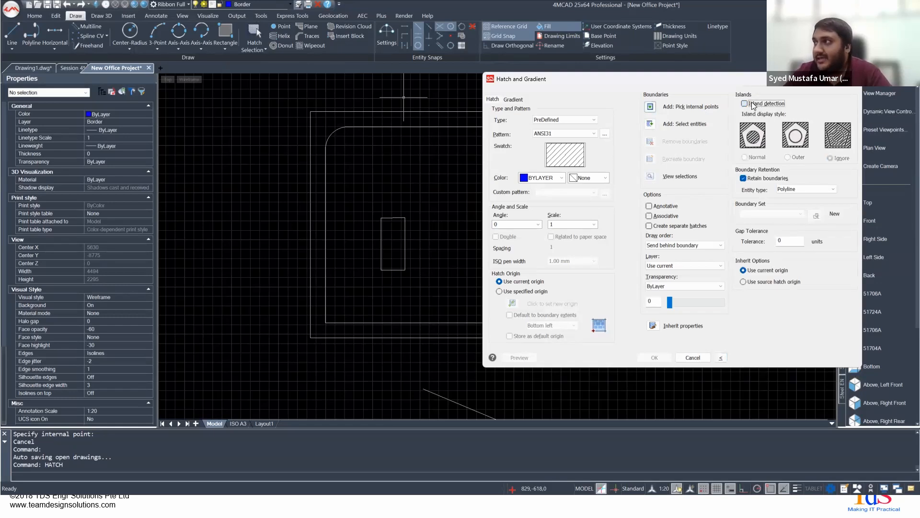
left_click(756, 104)
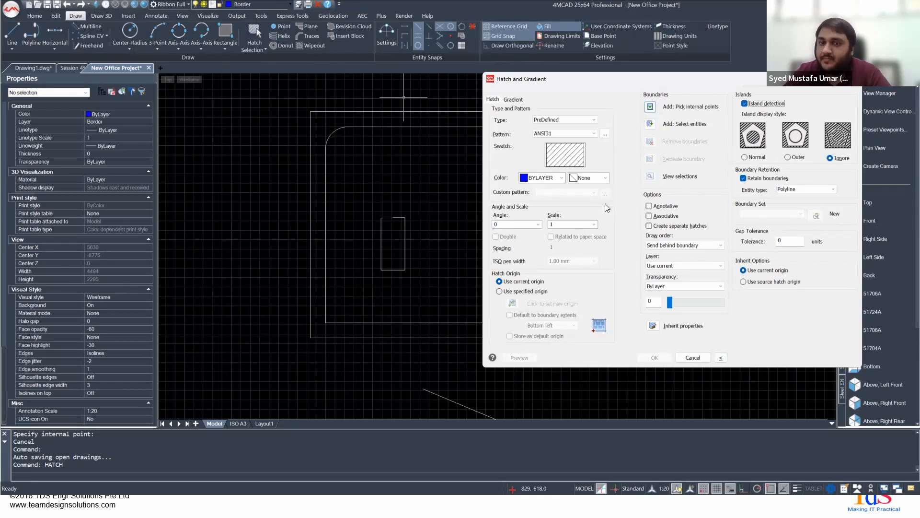
Step: Preview a hatch with the Normal island style from an internal point between the outer rectangle and the inner rounded one, without applying it
left_click(745, 157)
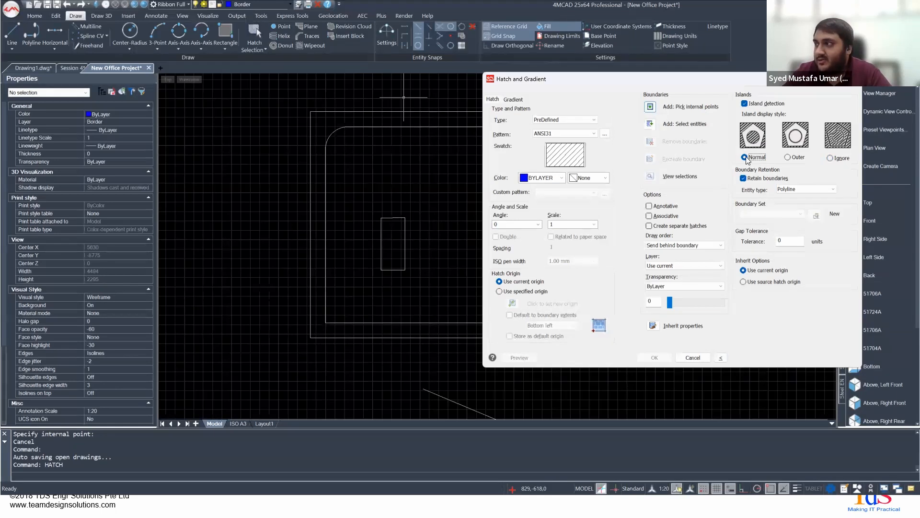
left_click(651, 107)
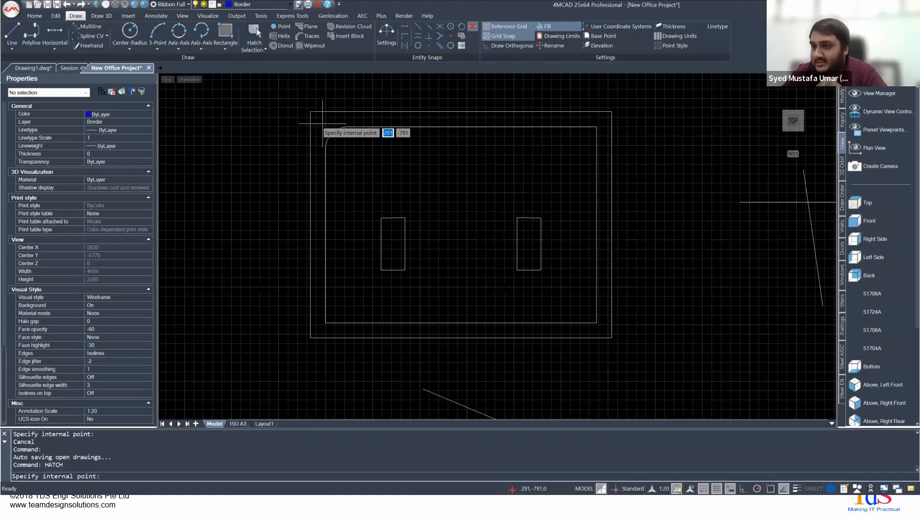
left_click(322, 123)
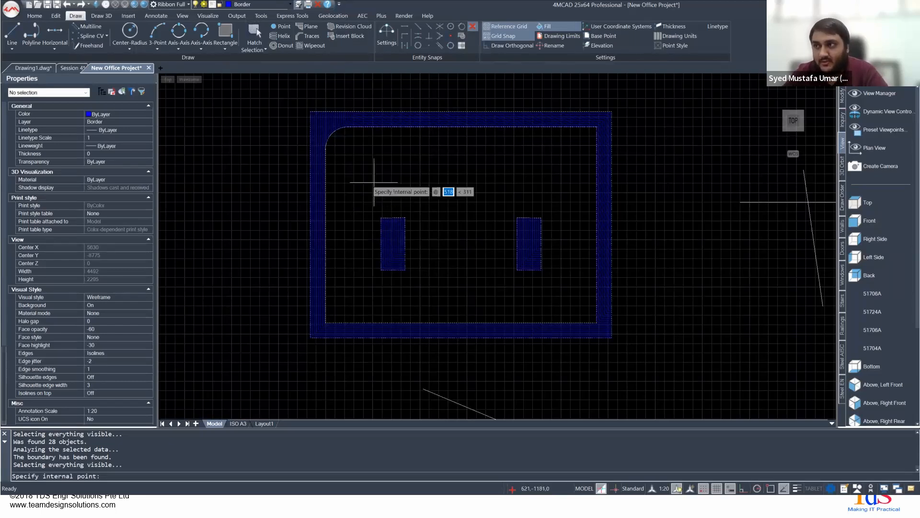
key("Escape")
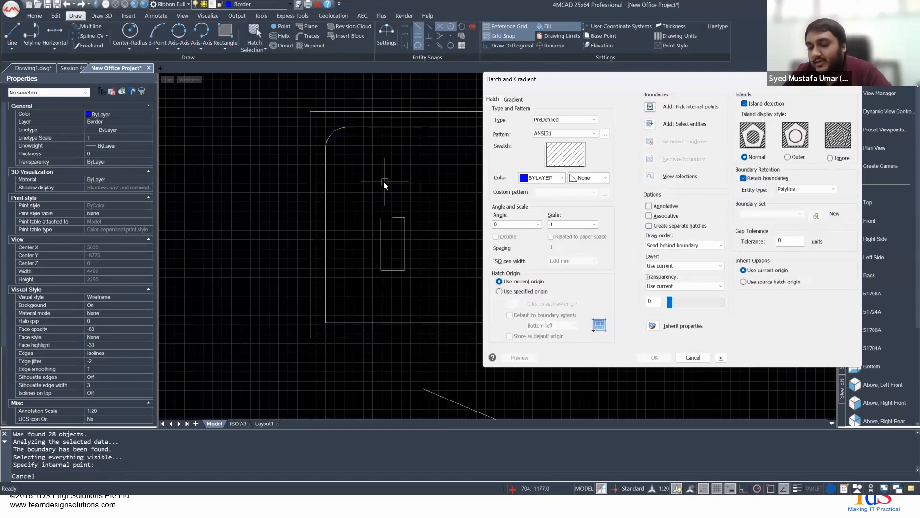
Step: Preview the hatch with the Outer island style from the same band between the two large rectangles, without applying it
left_click(791, 155)
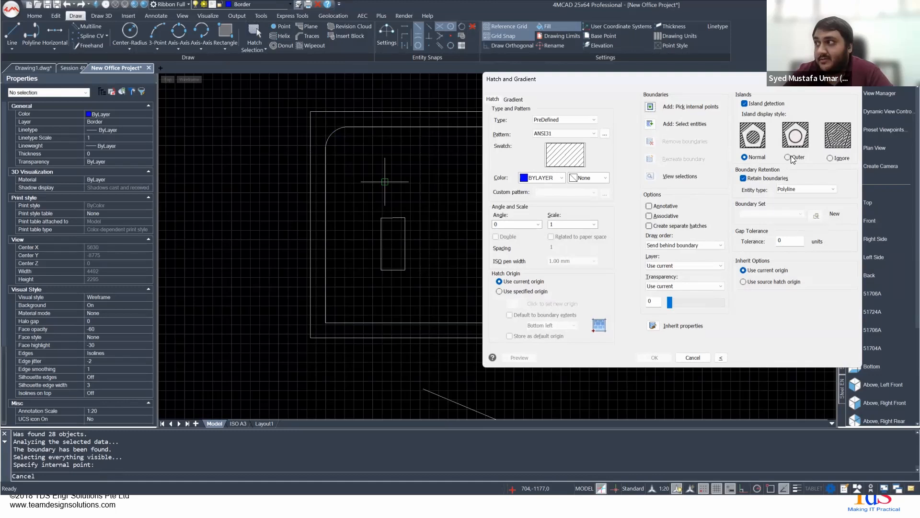
left_click(650, 106)
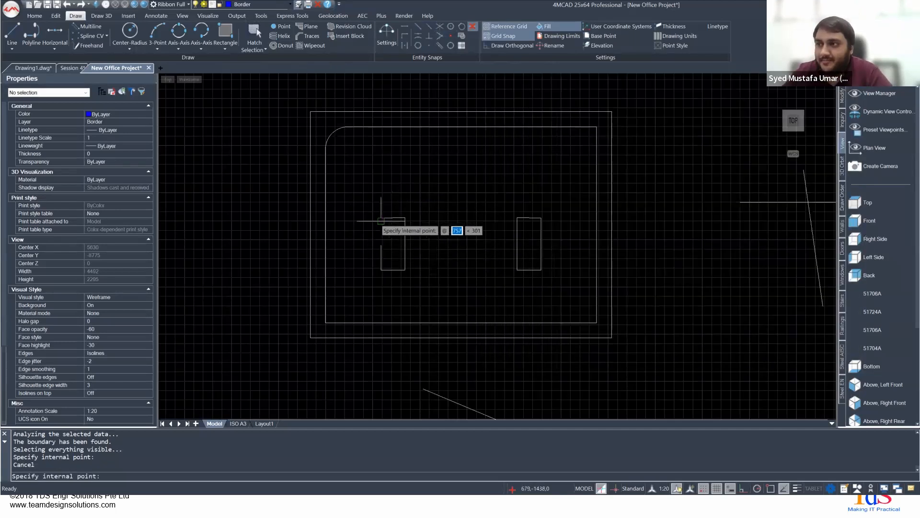
left_click(321, 123)
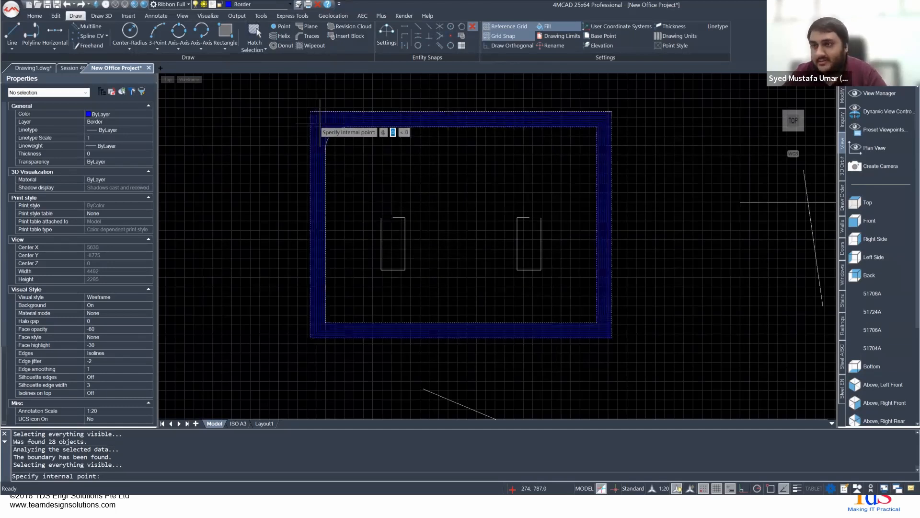
key("Escape")
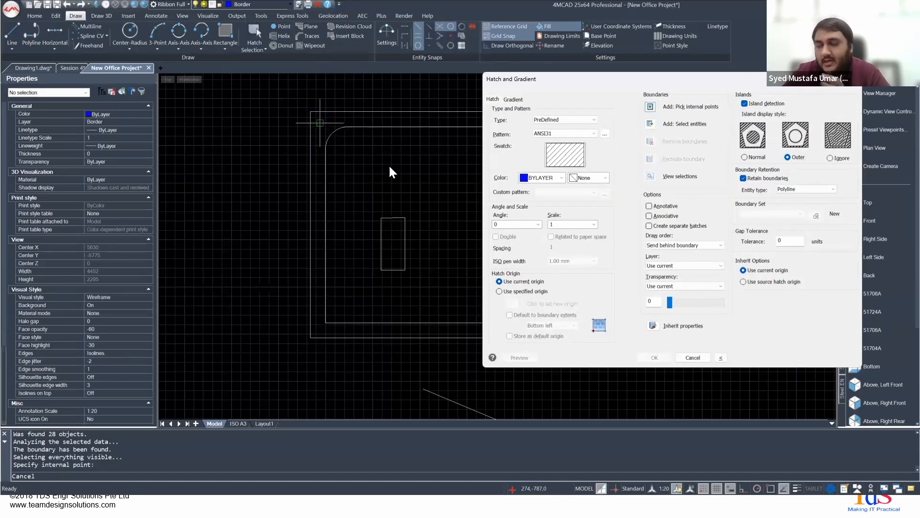
Step: Preview the hatch with the Ignore island style from the band between the two large rectangles, without applying it
left_click(828, 157)
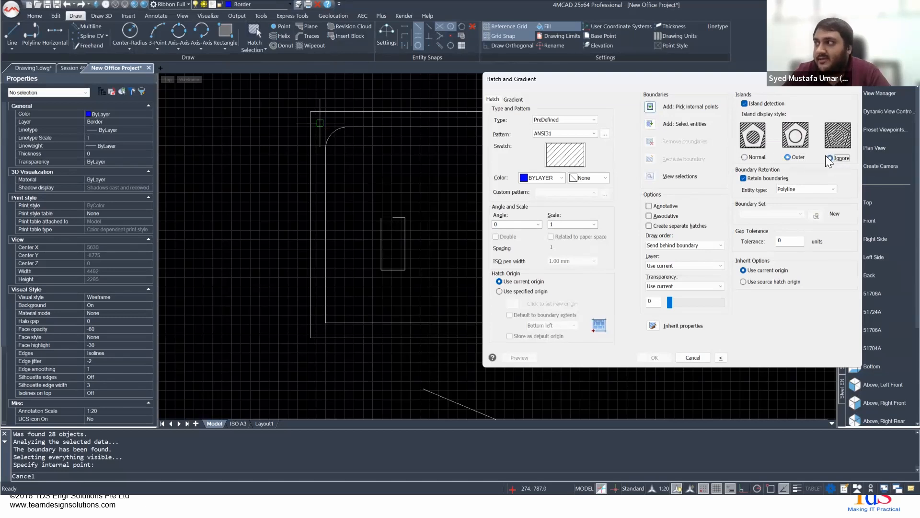
left_click(649, 107)
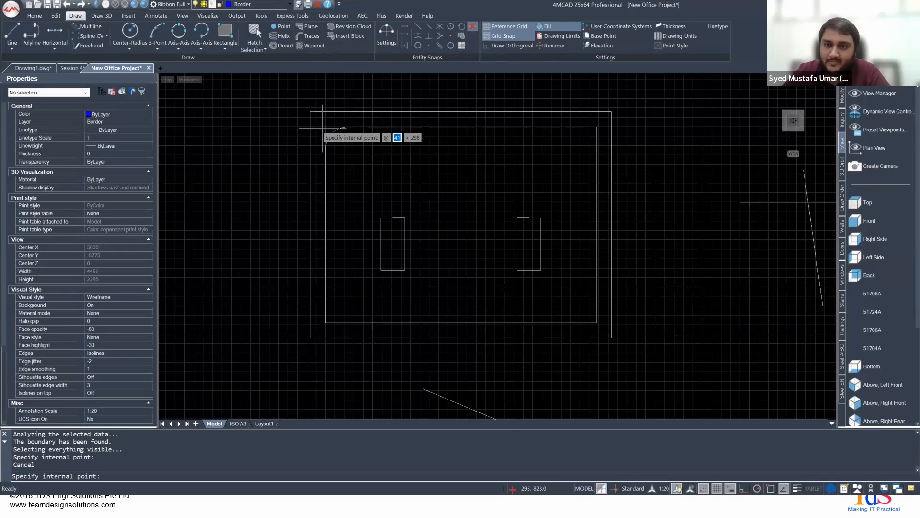
left_click(323, 128)
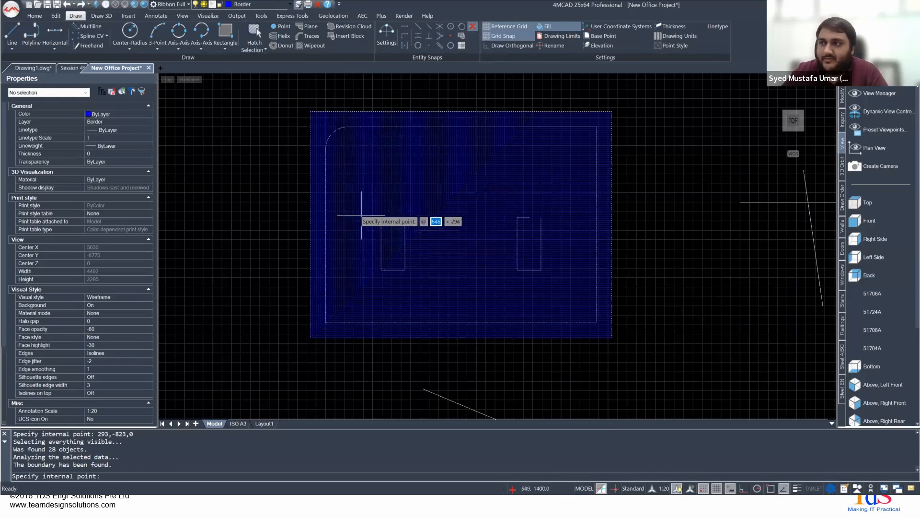
key("Escape")
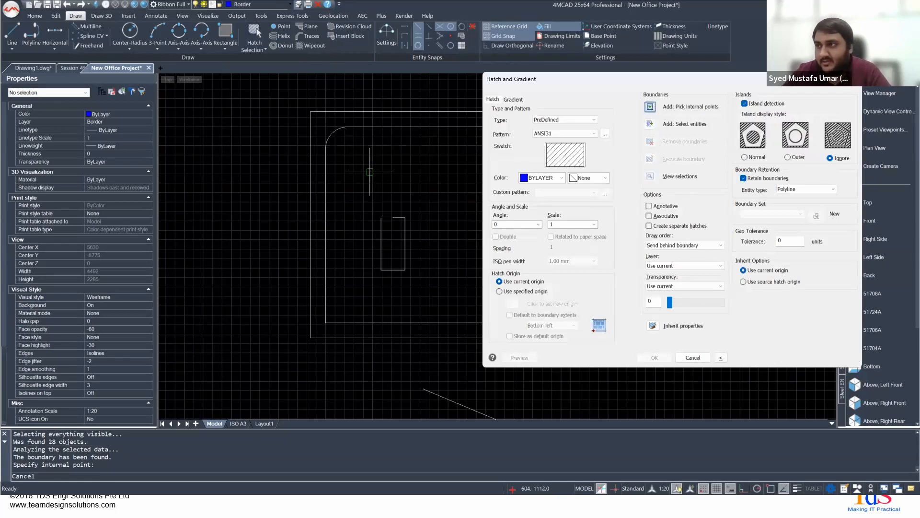
Step: Preview the Ignore-style hatch from an internal point inside the inner rounded rectangle, without applying it
left_click(650, 107)
left_click(374, 172)
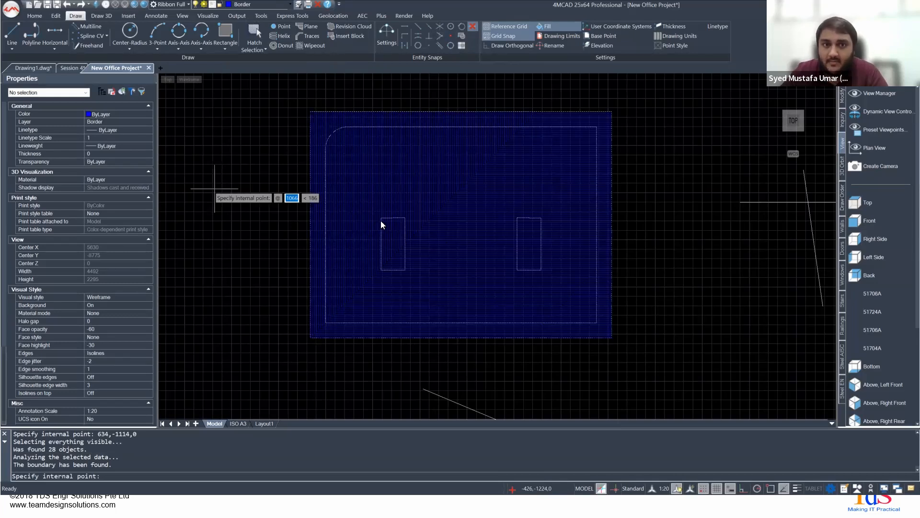
key("Escape")
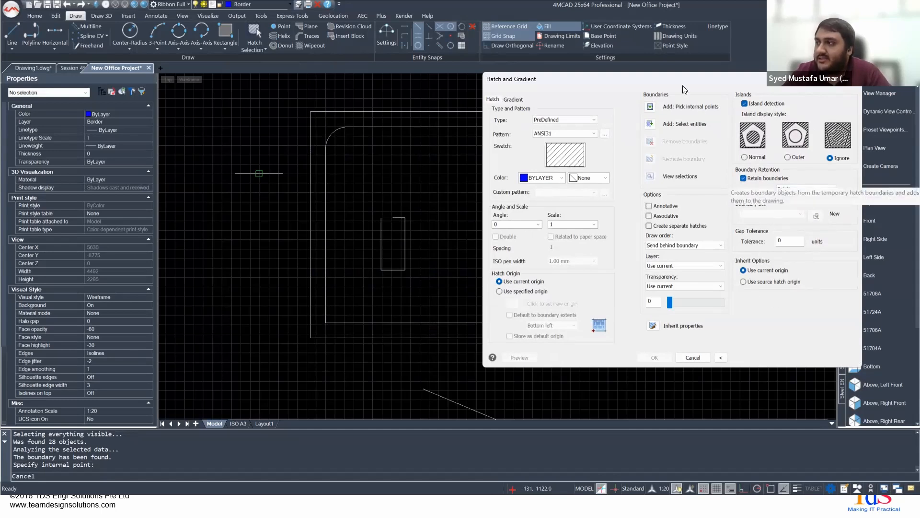
Step: Examine the entity types offered for retained hatch boundaries and close the hatch settings without applying them
left_click_drag(682, 85, 496, 91)
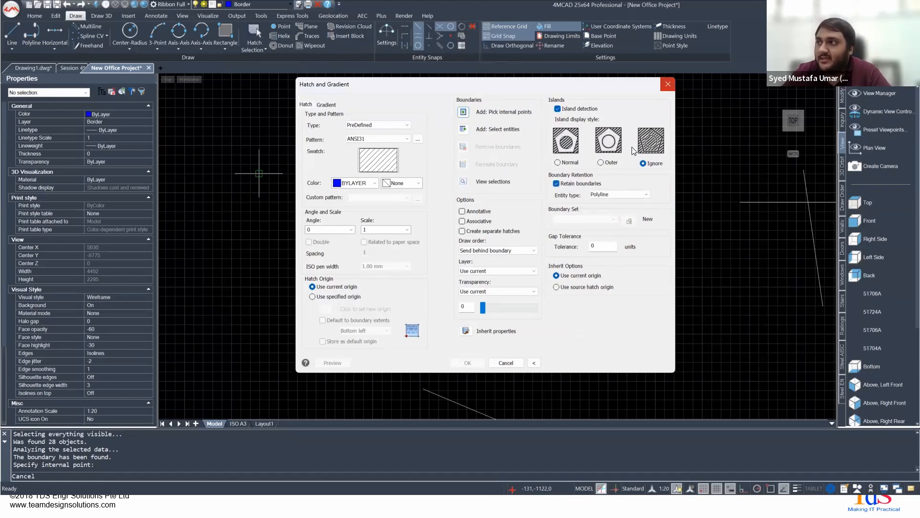
left_click(626, 196)
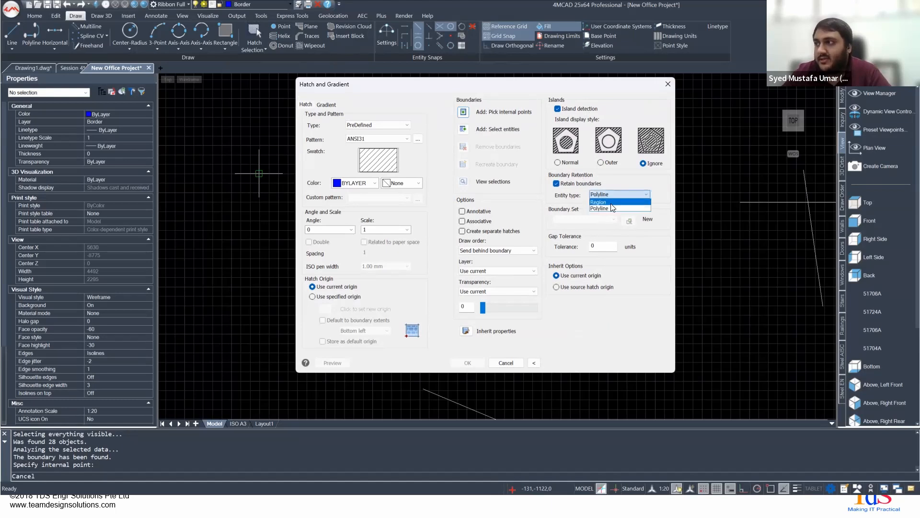
left_click(652, 182)
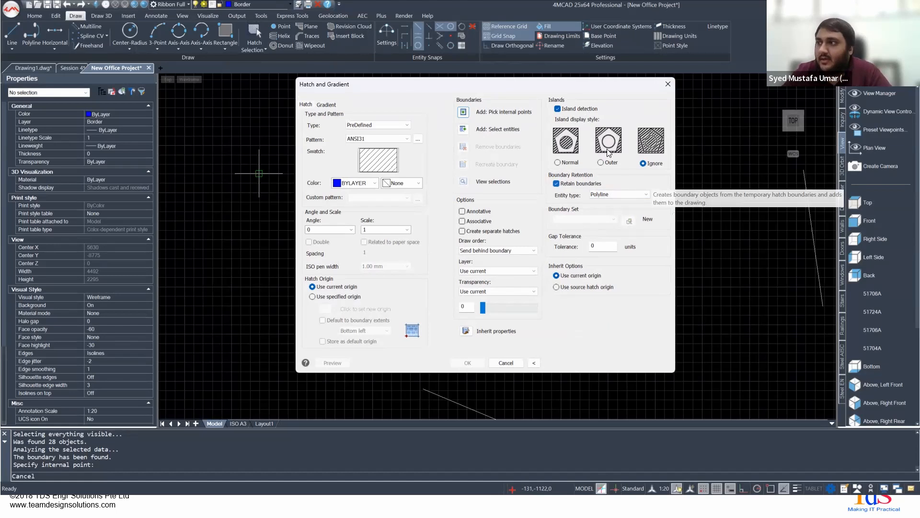
left_click(667, 84)
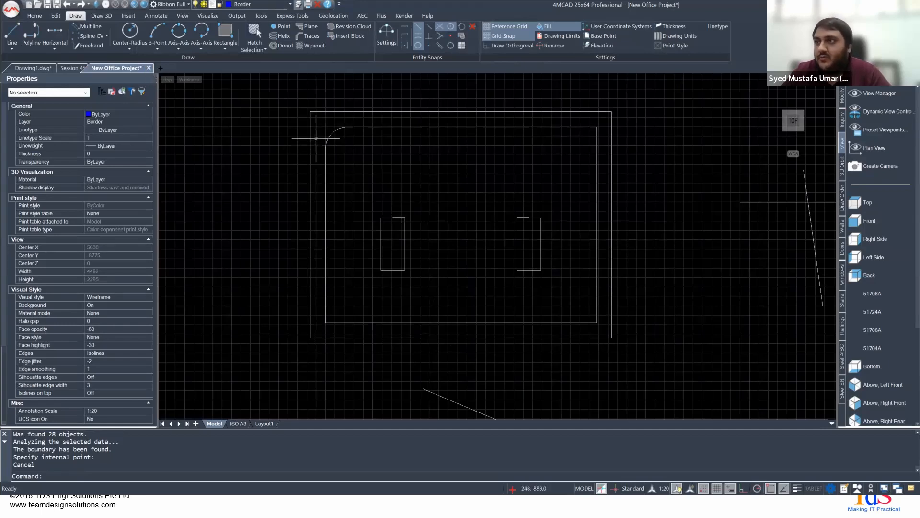
type("hatch")
key("Return")
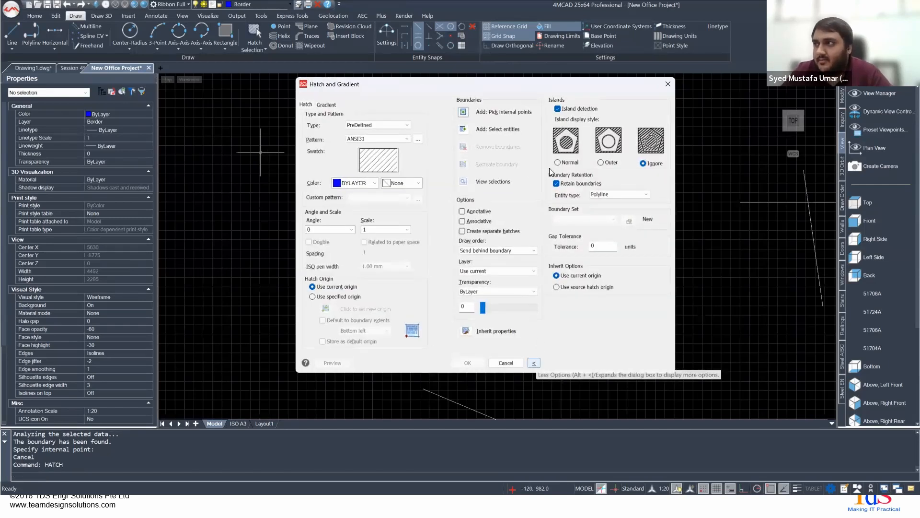
left_click(567, 150)
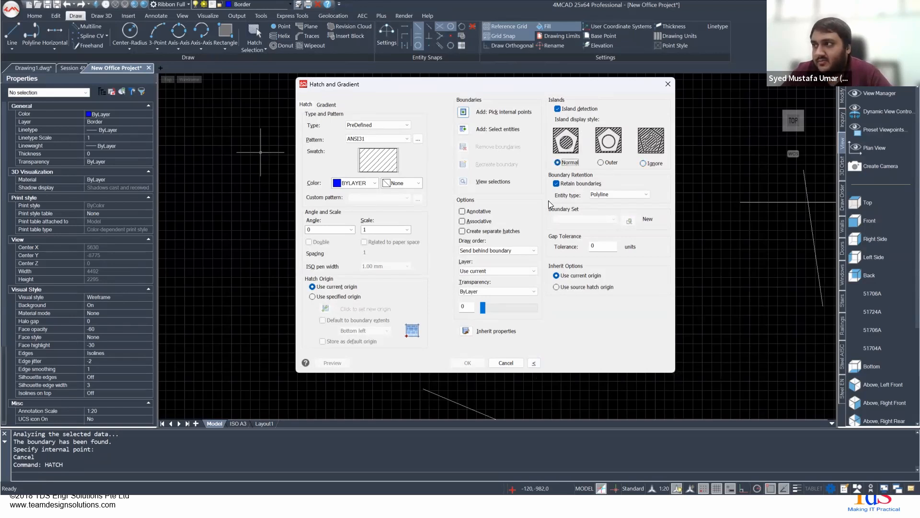
left_click(533, 362)
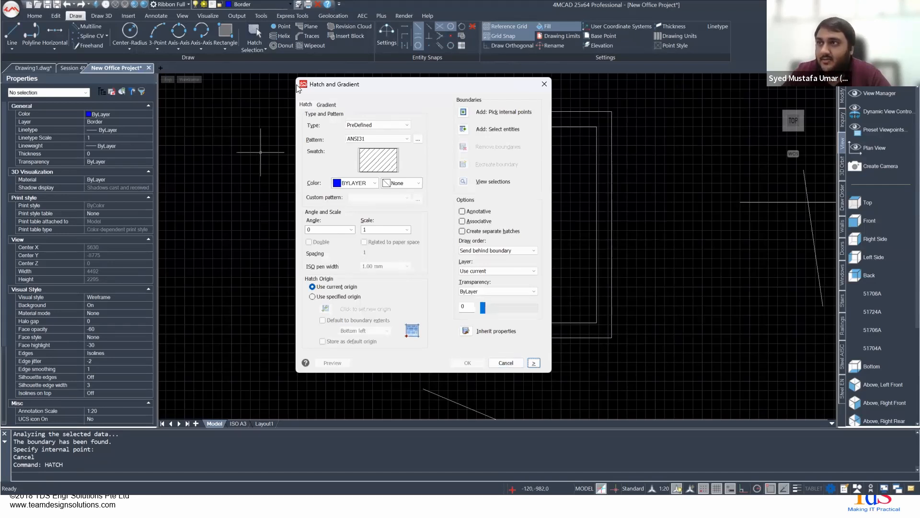
left_click(506, 363)
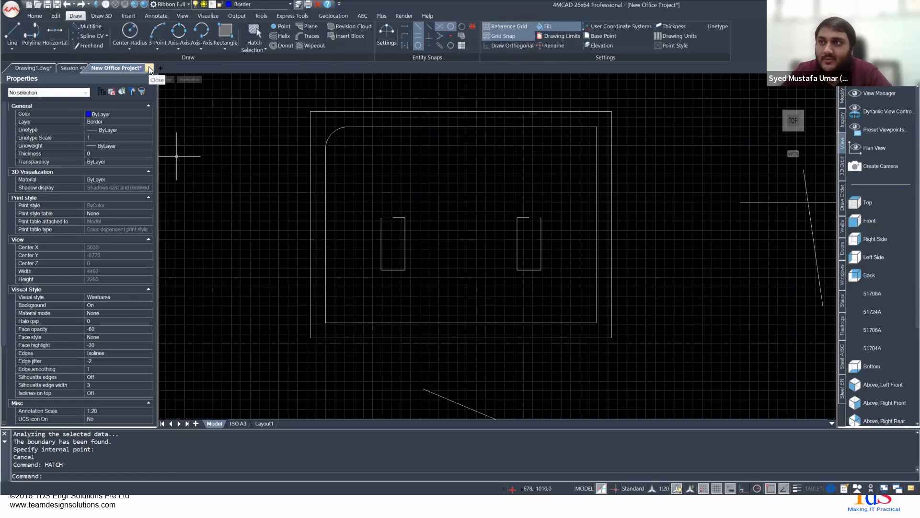
Step: Close the New Office Project drawing without saving its changes and switch to the presentation's Agenda slide
left_click(149, 68)
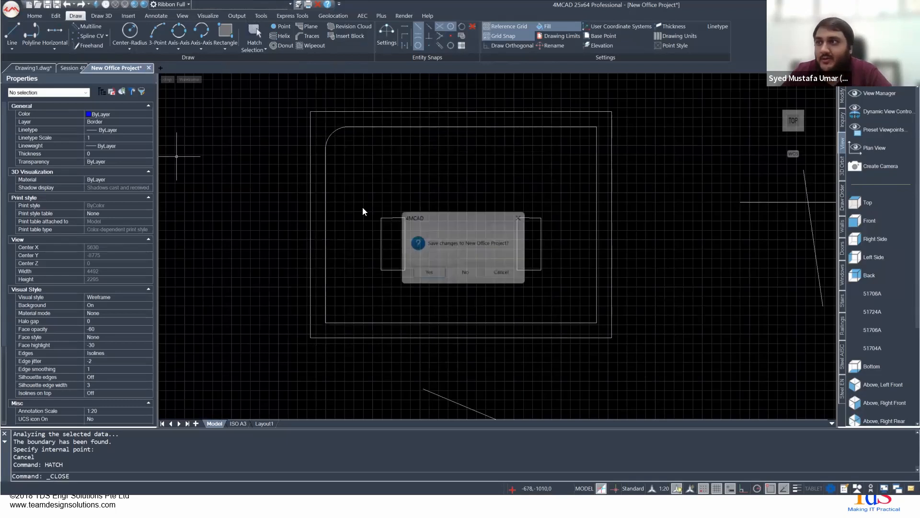
left_click(462, 270)
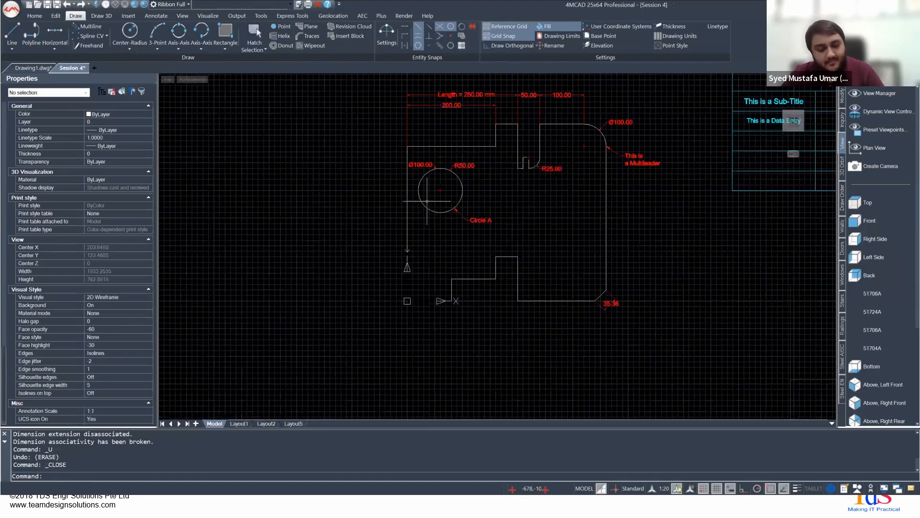
key("alt+Tab")
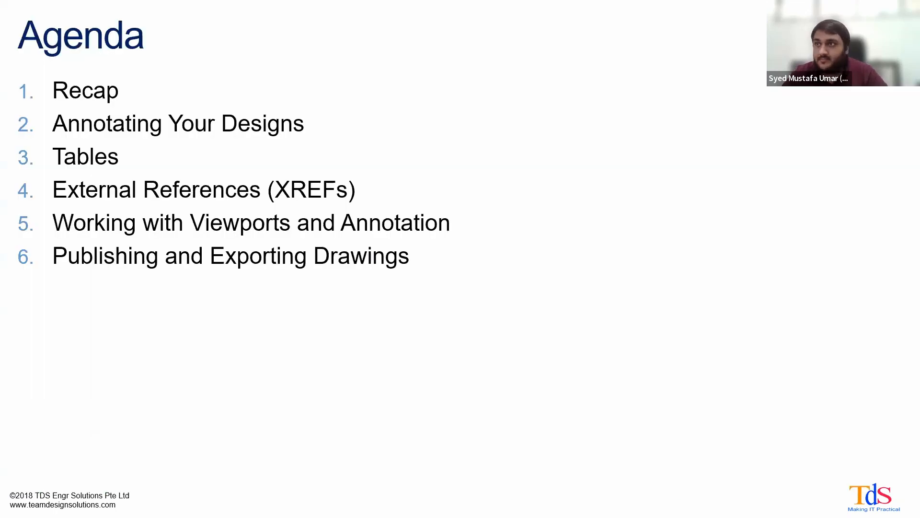
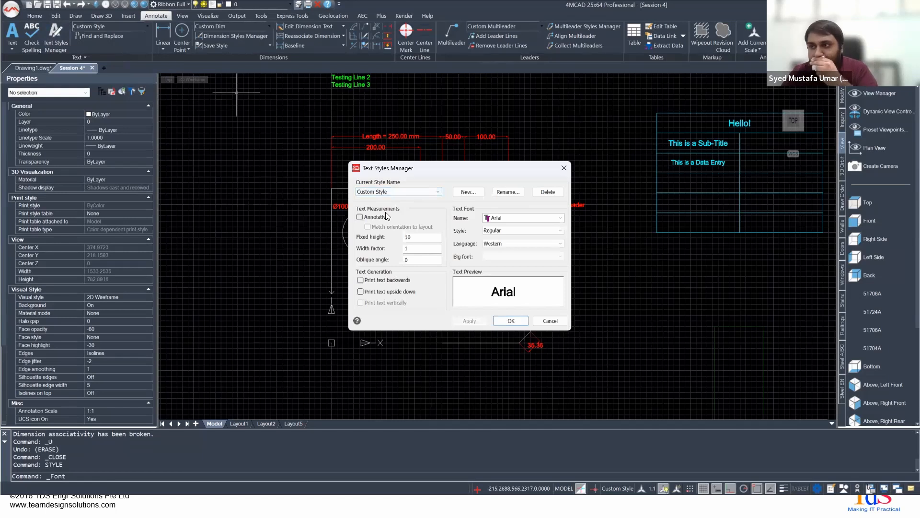
Step: Examine the list of available text styles in the Text Styles Manager, keeping Custom Style selected
left_click(407, 192)
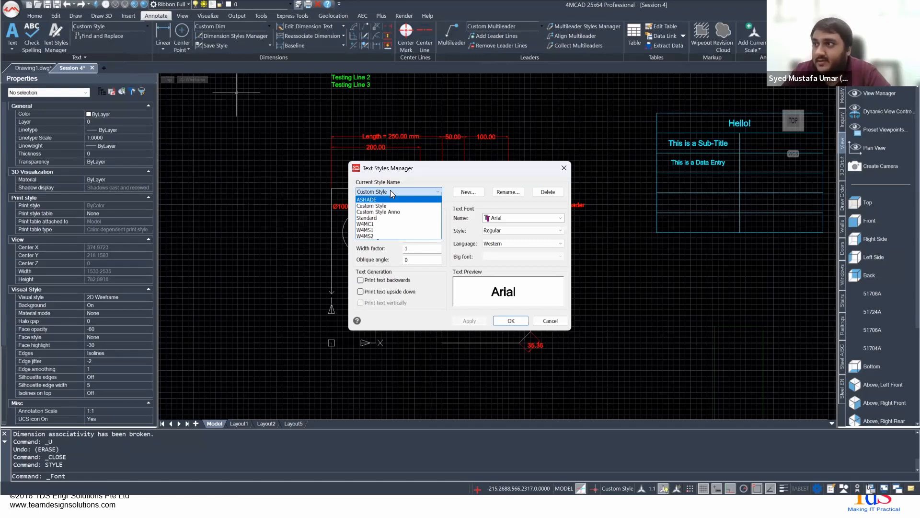
left_click(383, 194)
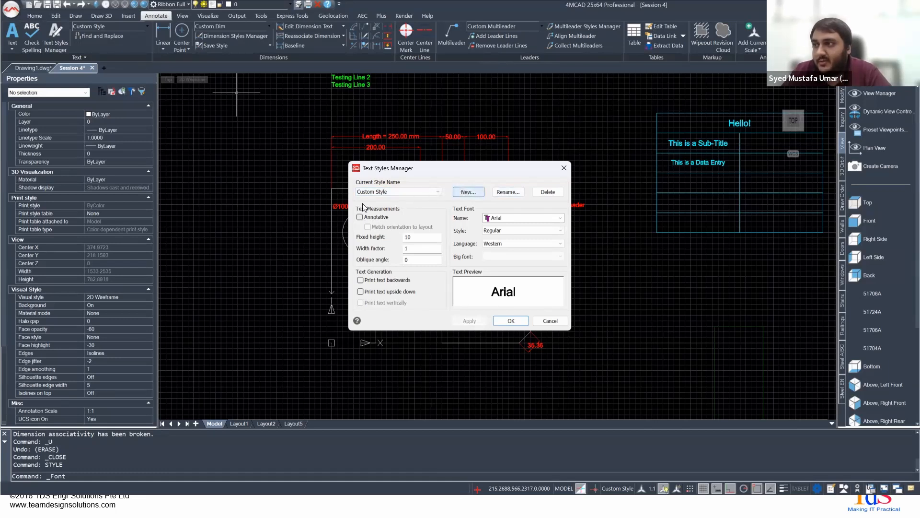
Step: Examine the naming prompt for a new text style without creating one, and inspect Custom Style's fixed height
left_click(463, 191)
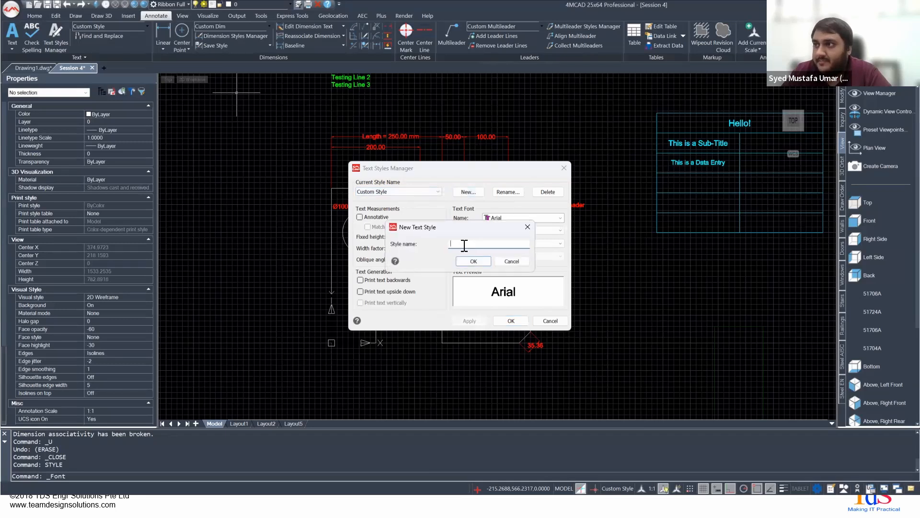
left_click(506, 264)
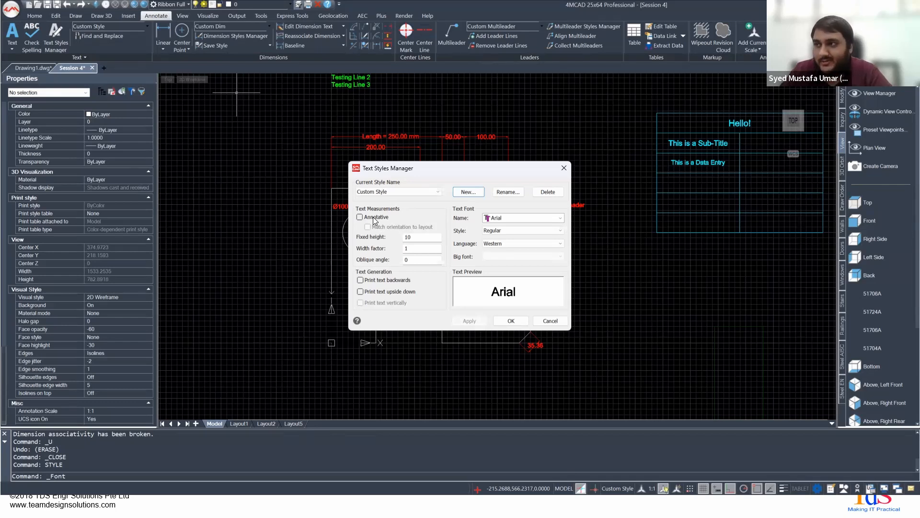
double_click(404, 237)
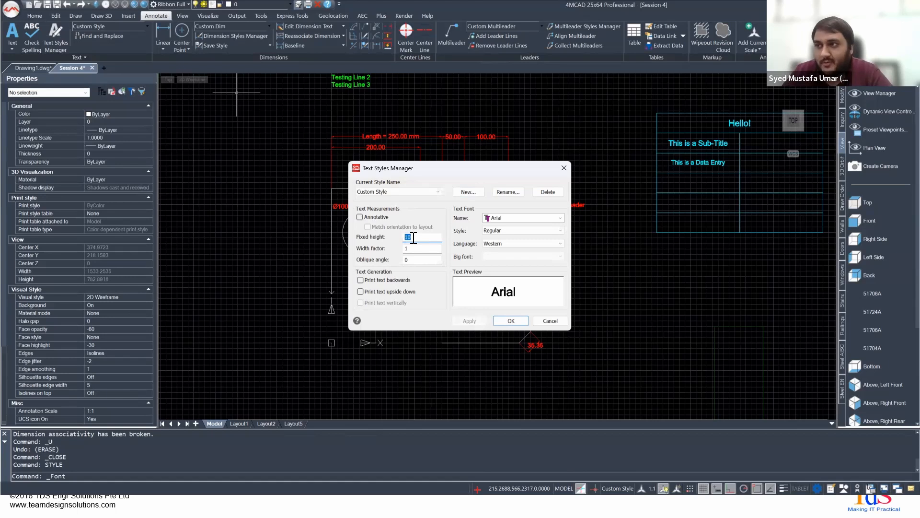
Step: Preview backwards and upside-down text generation for Custom Style, leaving both options off
left_click(388, 281)
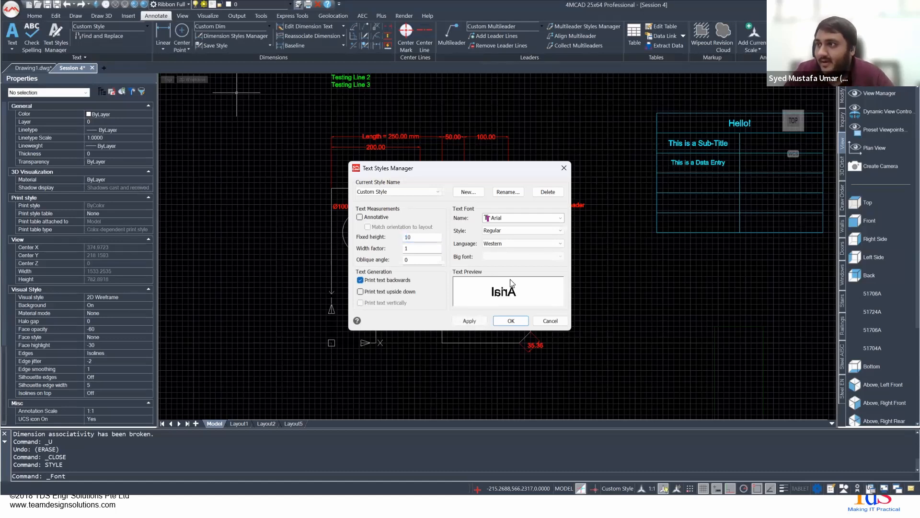
left_click(390, 281)
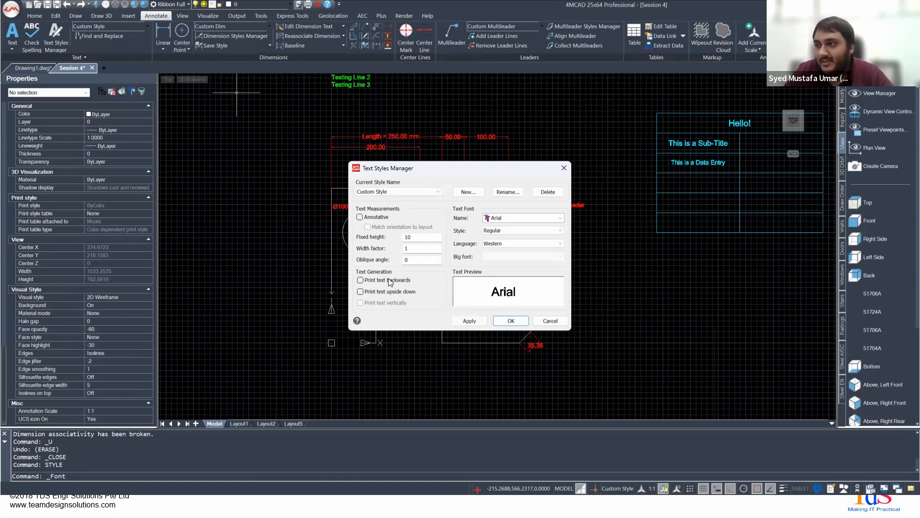
left_click(379, 293)
left_click(379, 293)
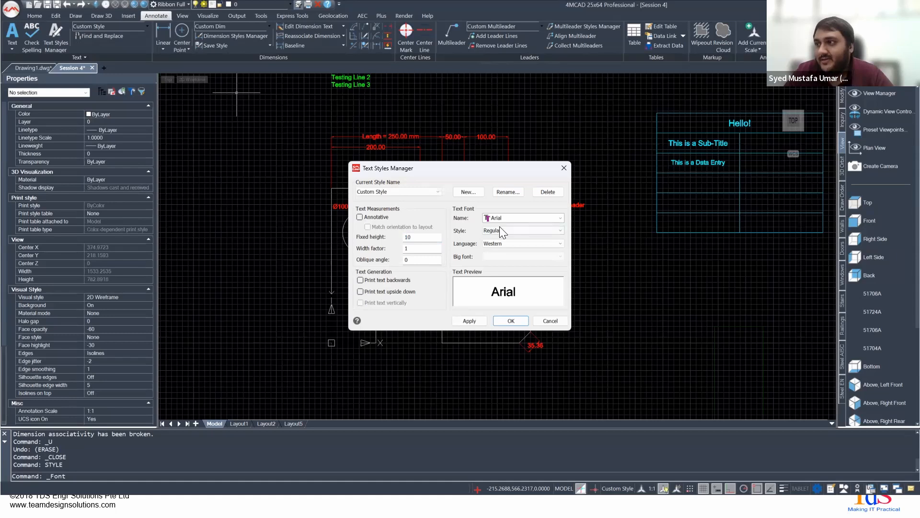
Step: Examine the font styles offered for Arial and close the Text Styles Manager without applying changes
left_click(503, 229)
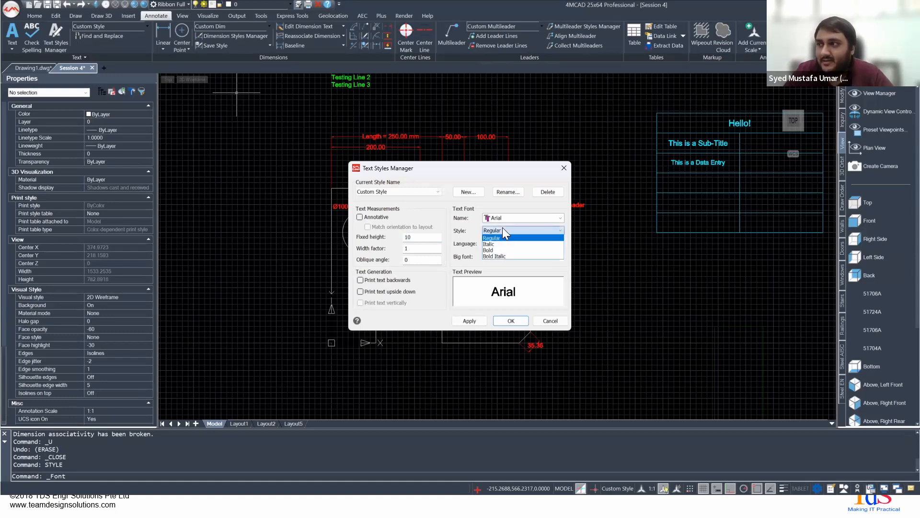
left_click(463, 228)
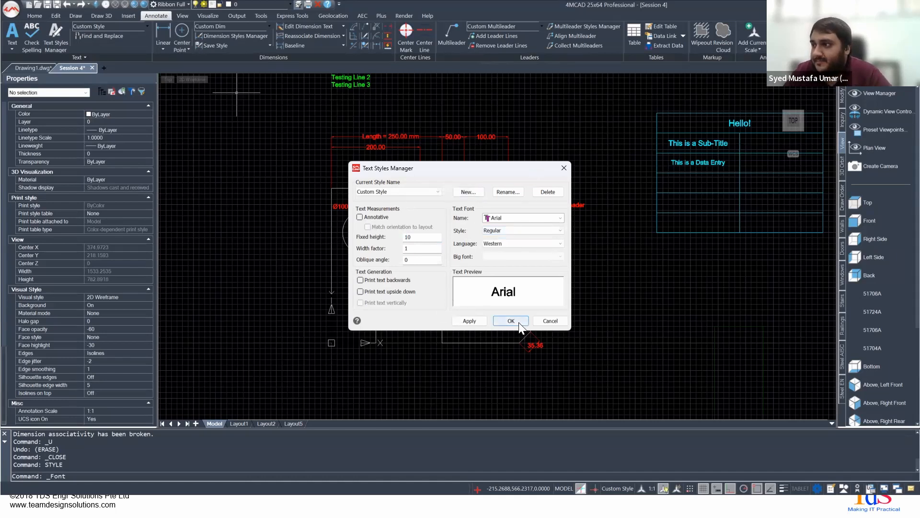
left_click(557, 320)
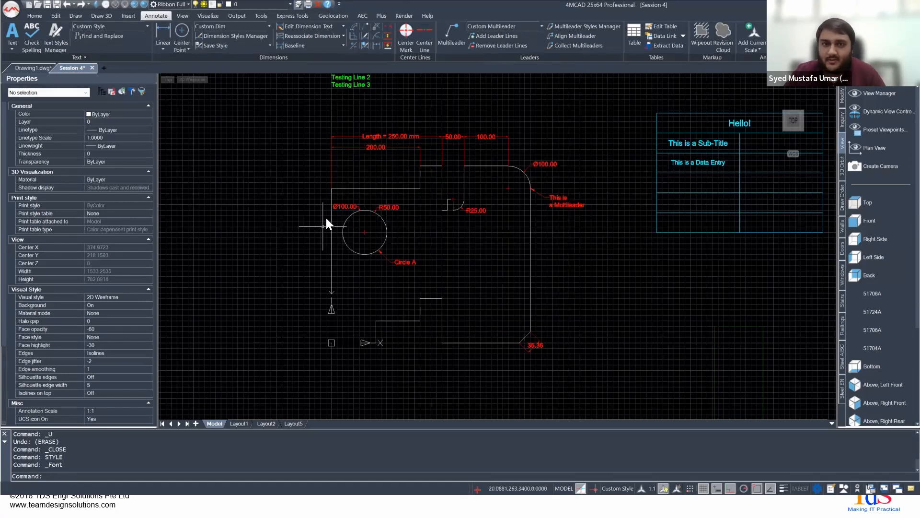
Step: Switch to the presentation and advance to the slide on using text styles via the Text Styles Explorer
key("alt+Tab")
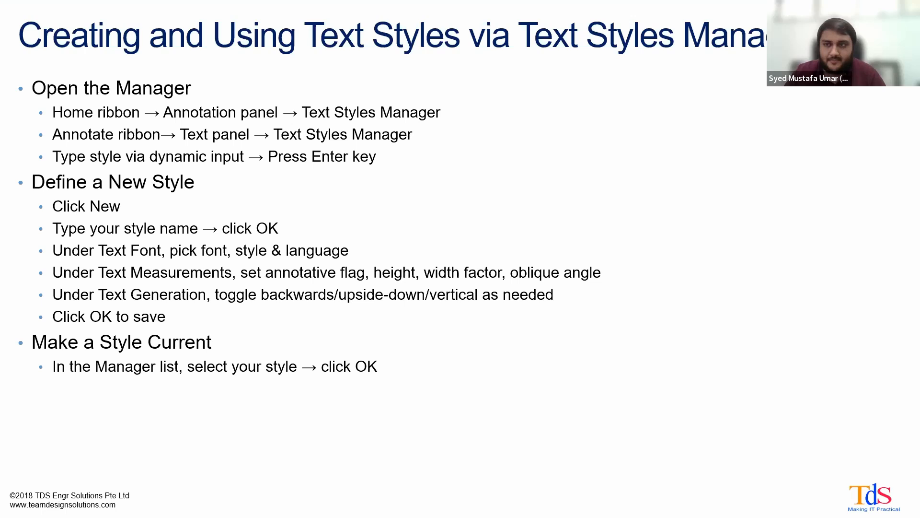
left_click(232, 253)
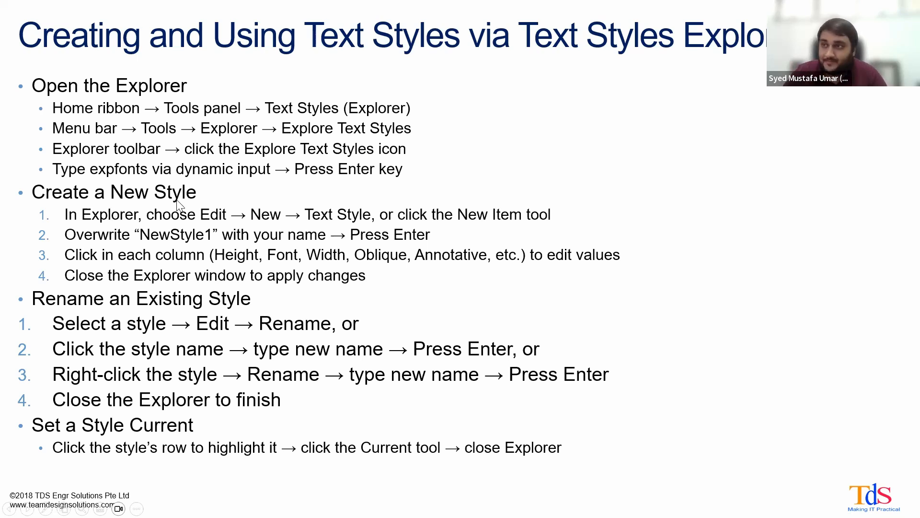
Step: Switch back to 4MCAD, open the Text Styles Explorer with expfonts, and widen it to show the remaining columns
key("alt+Tab")
type("expfonts")
key("Return")
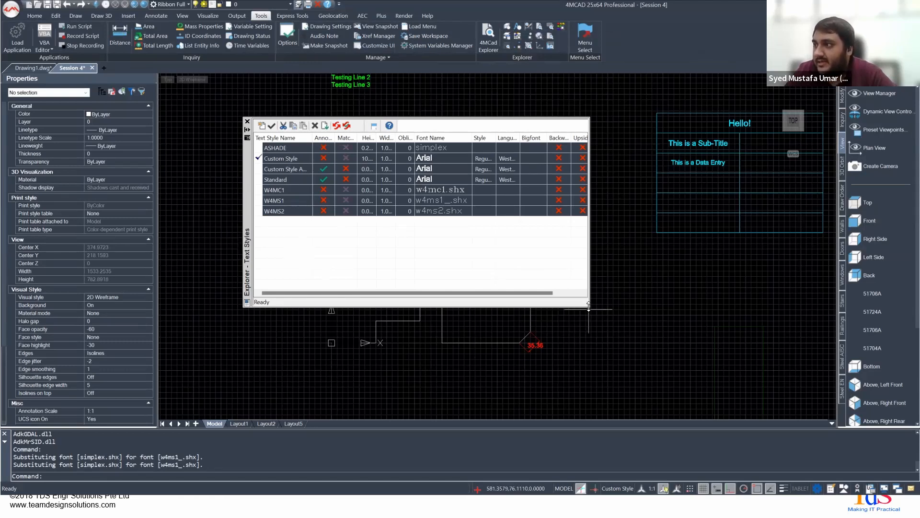
left_click_drag(589, 306, 646, 306)
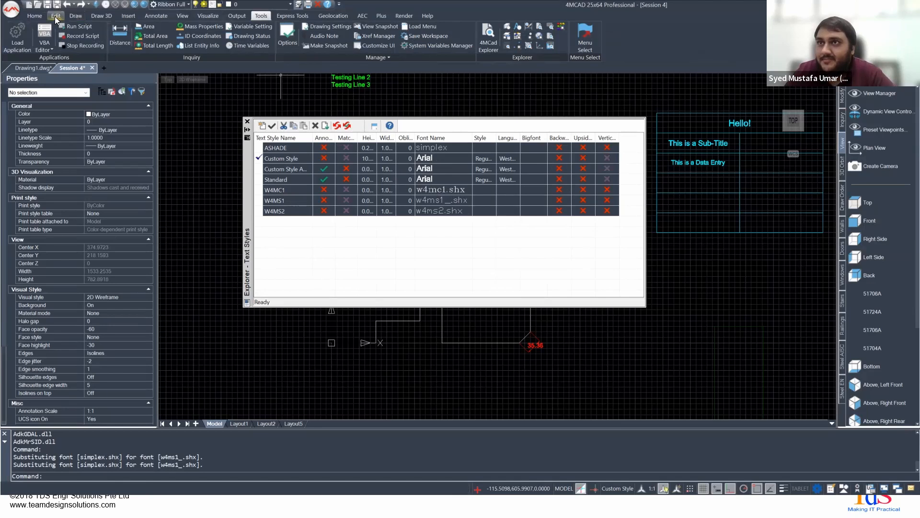
Step: Compare the Explorer's list with the Standard and ASHADE styles in the Text Styles Manager, then close both without applying changes
left_click(146, 16)
left_click(57, 42)
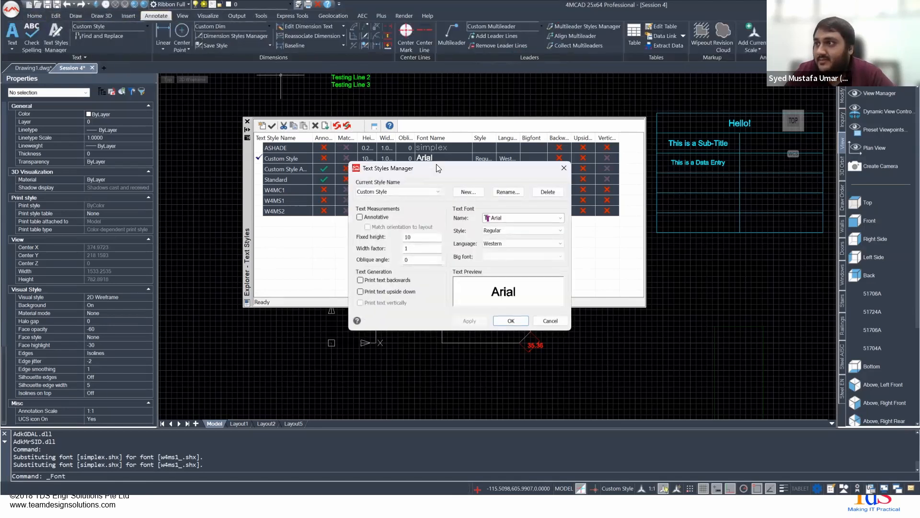
left_click_drag(436, 164, 602, 241)
left_click(563, 268)
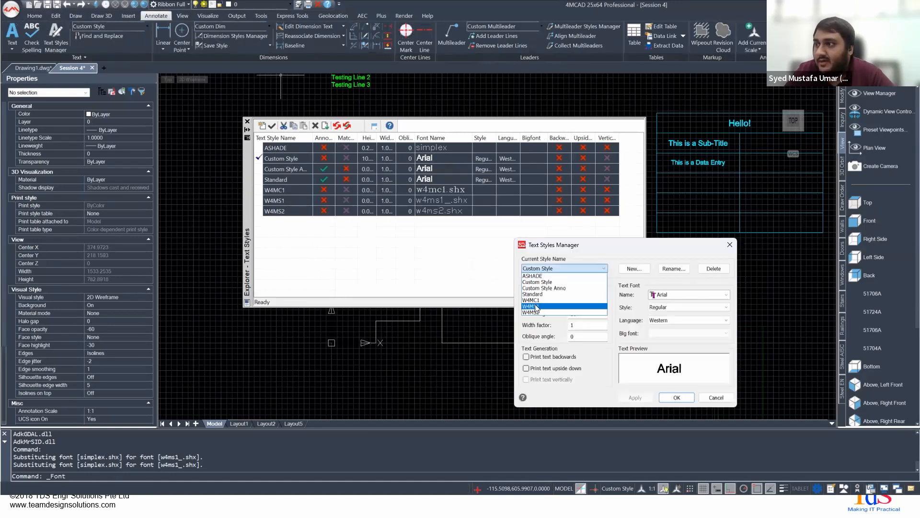
left_click(532, 294)
left_click(547, 267)
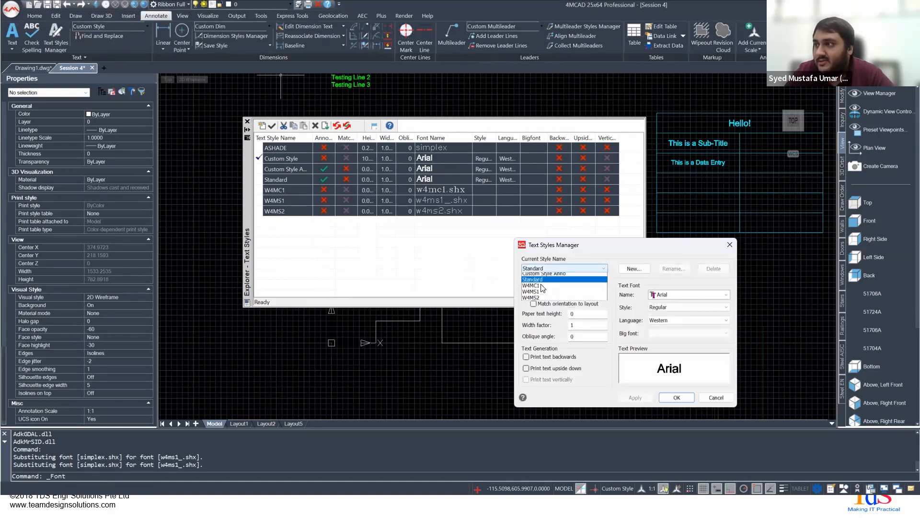
scroll(534, 280, "up", 2)
left_click(533, 274)
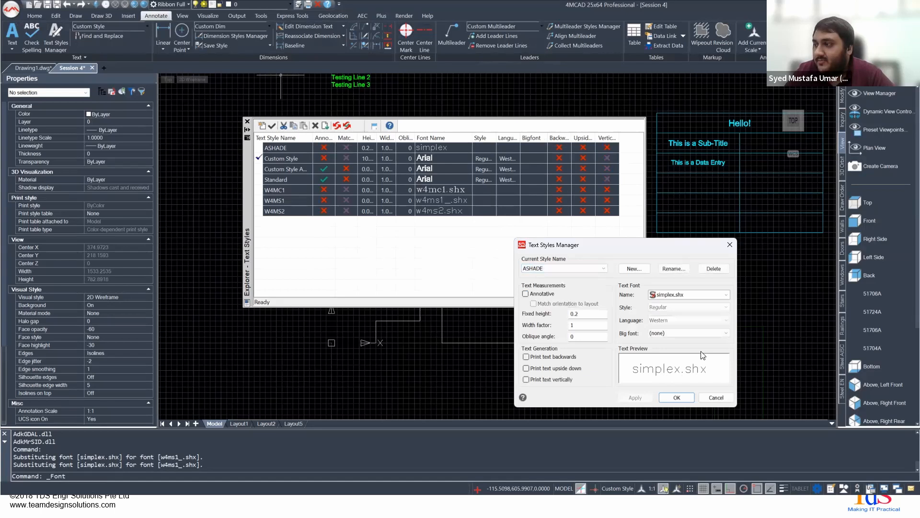
left_click(720, 400)
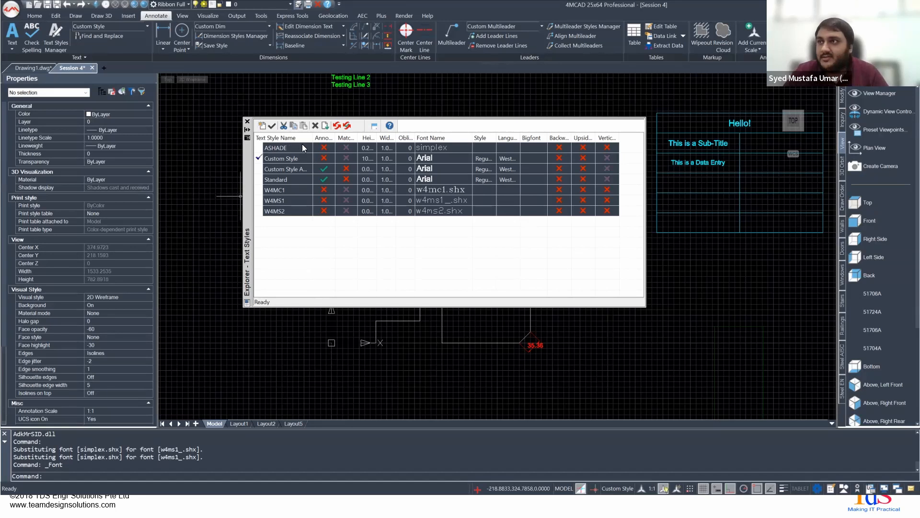
left_click(247, 121)
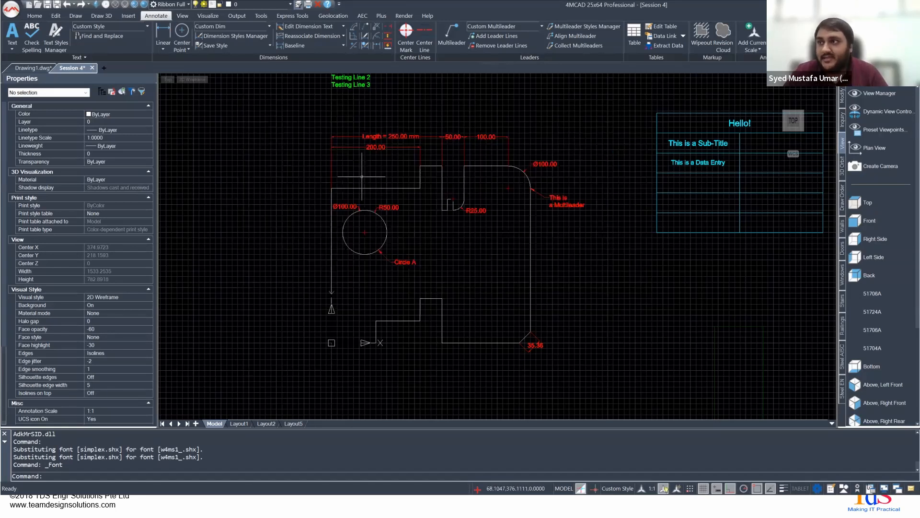
scroll(353, 140, "up", 1)
mouse_move(345, 114)
middle_mouse_down()
mouse_move(353, 171)
mouse_move(338, 254)
middle_mouse_up()
scroll(339, 247, "up", 2)
left_click(13, 41)
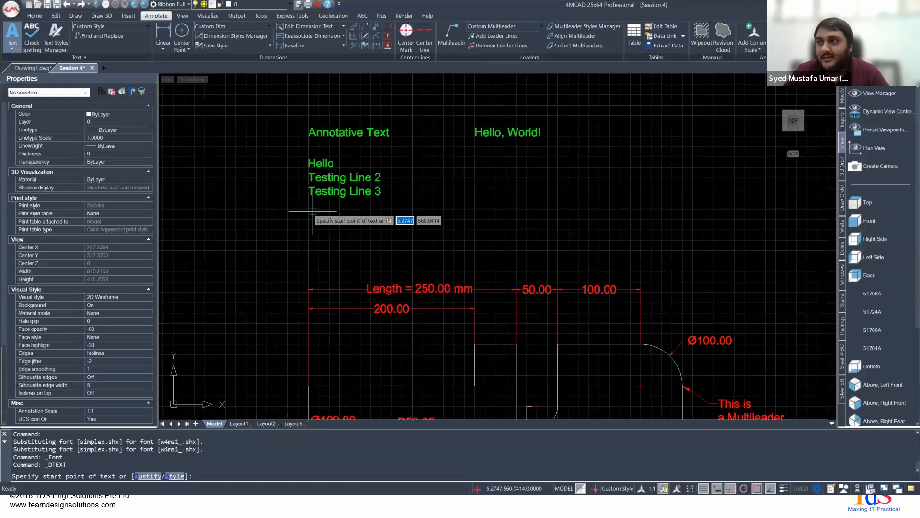
scroll(310, 222, "up", 2)
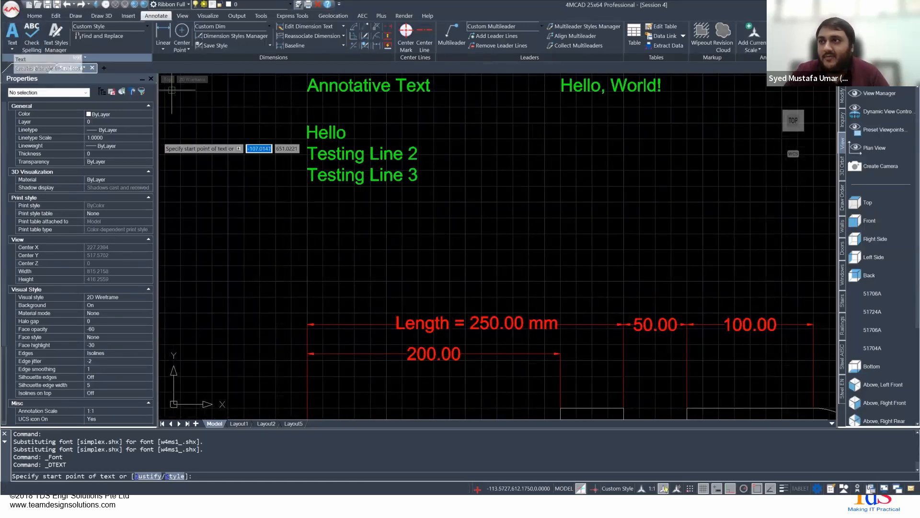
key("Escape")
Step: Start a single-line text with middle-left (ML) justification just below the Testing Line 3 text, at a rotation angle of 0
left_click(14, 43)
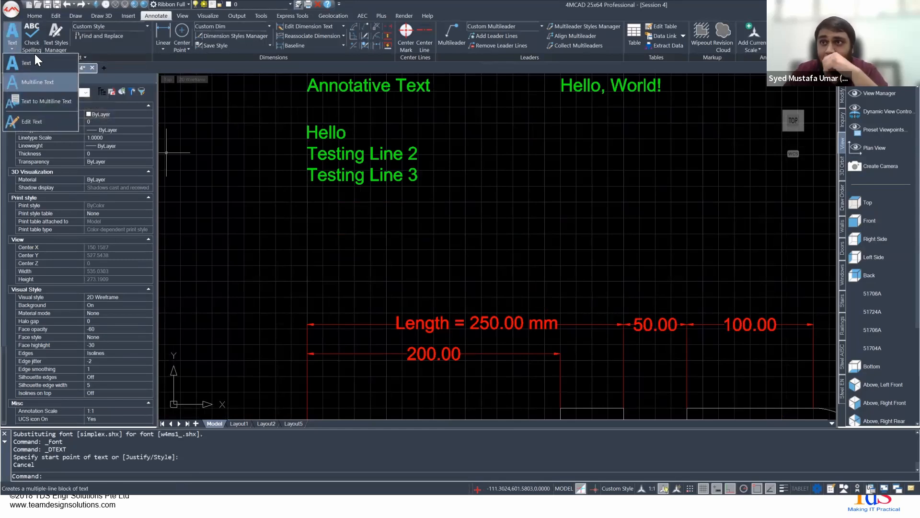
left_click(42, 63)
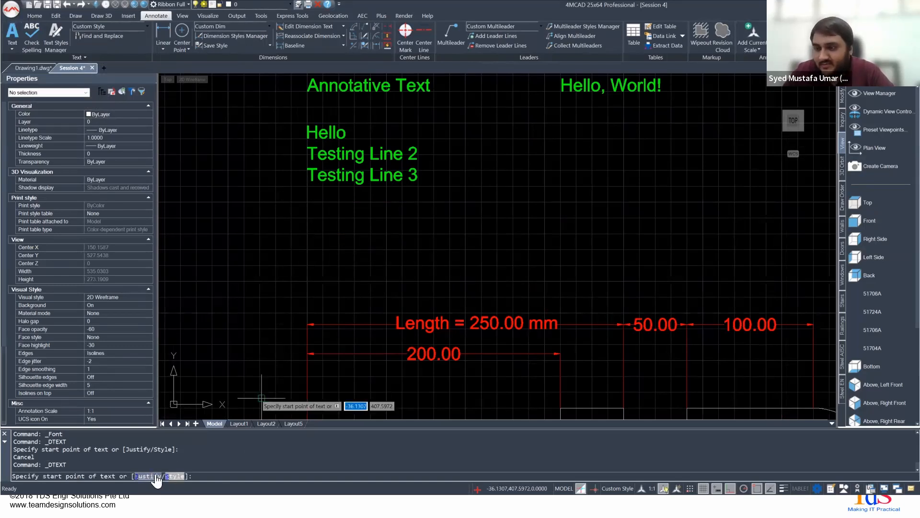
left_click(154, 477)
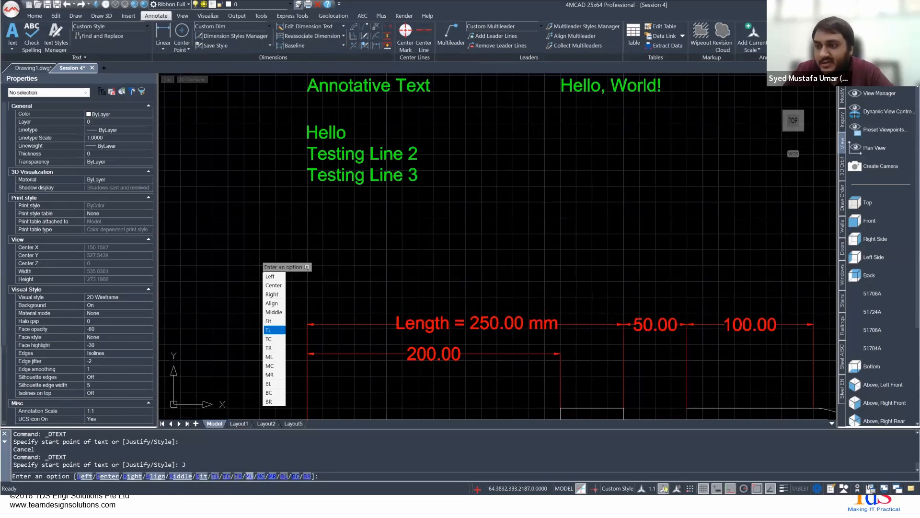
left_click(249, 476)
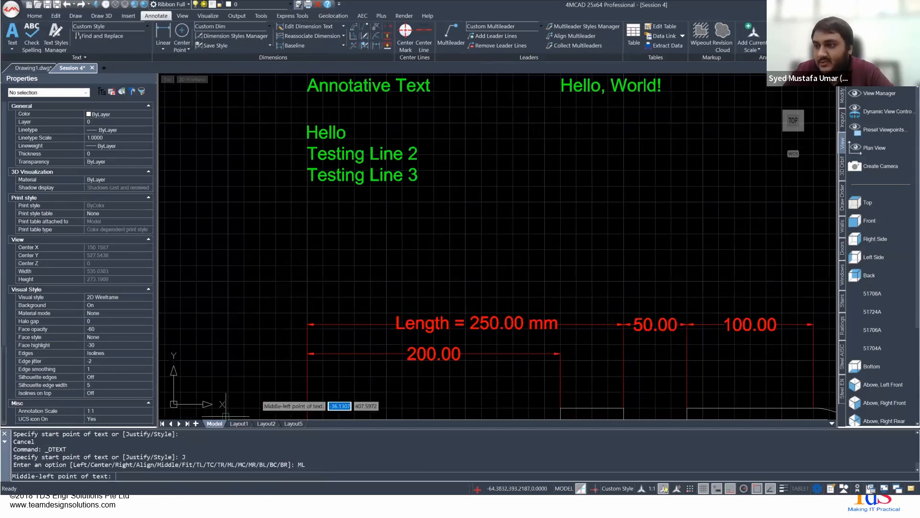
left_click(308, 222)
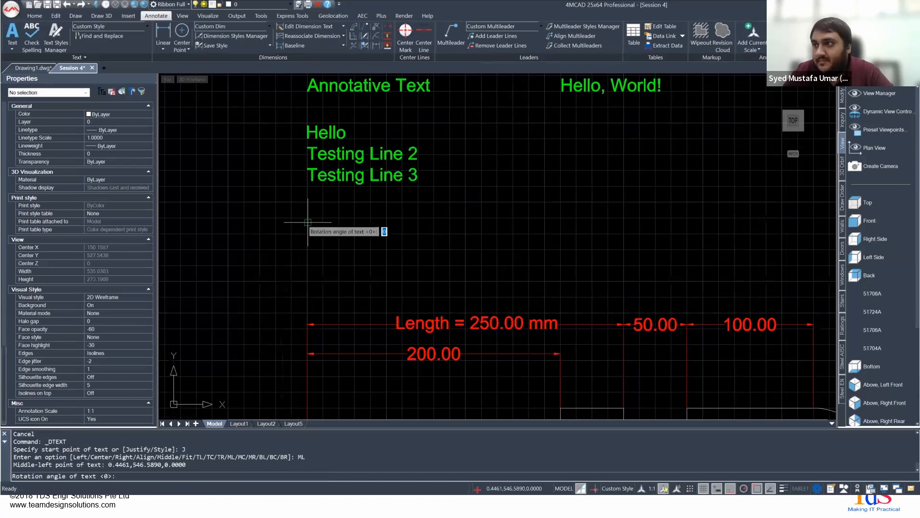
key("Return")
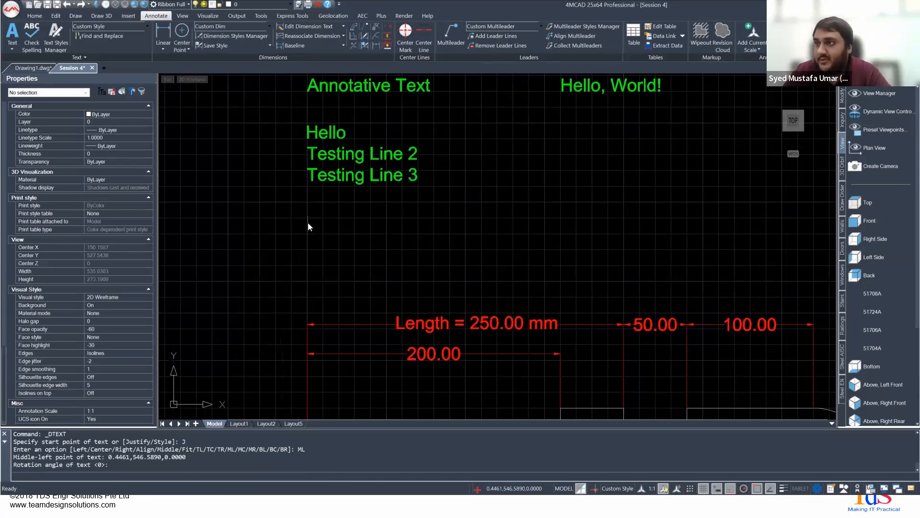
scroll(308, 222, "up", 2)
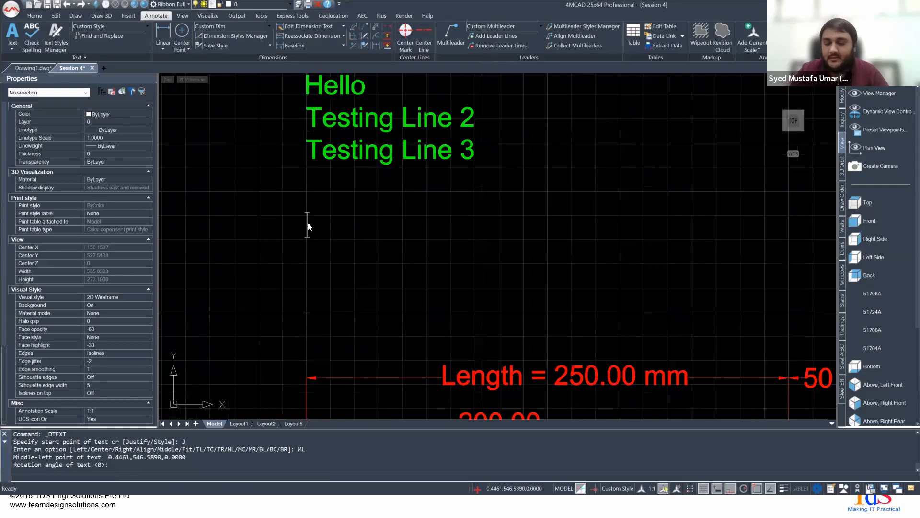
Step: Enter "Something 4MCAD Session 4" as the single-line text and finish the text command
key("Caps_Lock")
type("S")
key("Caps_Lock")
type("ome")
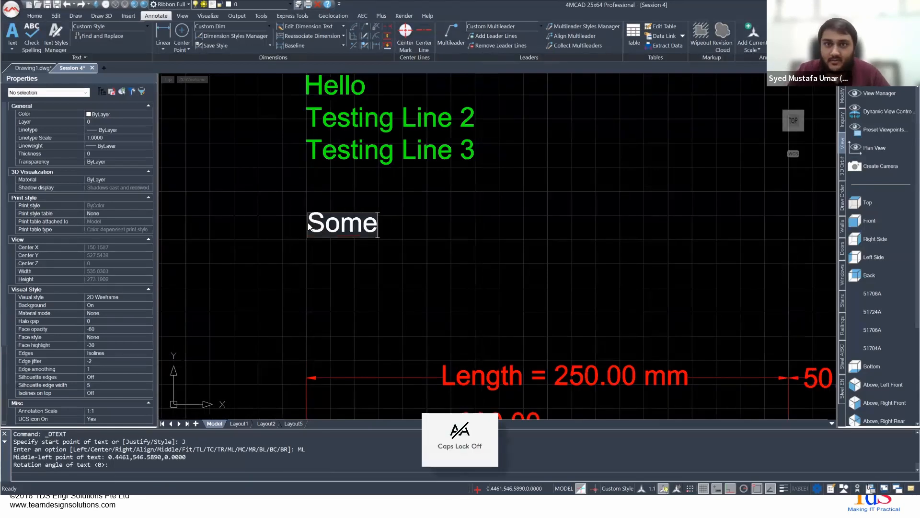
type("thing")
key("Caps_Lock")
type("4MCA")
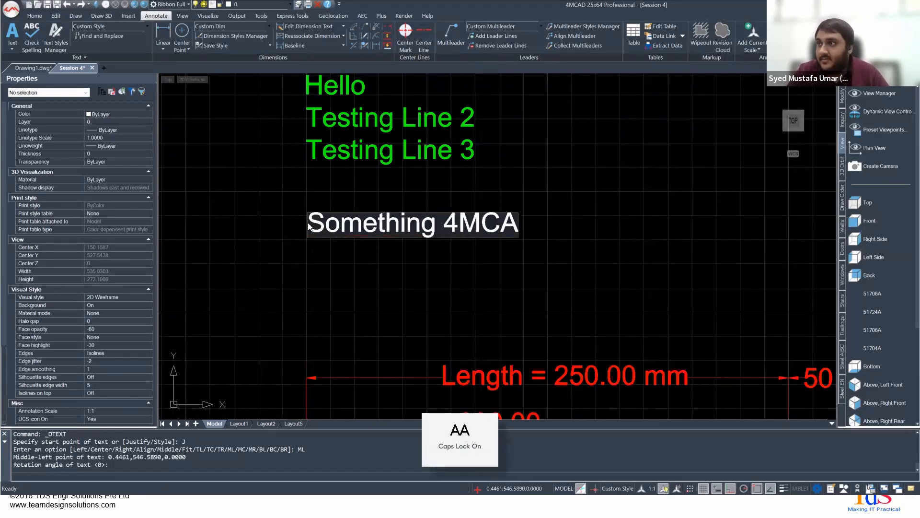
type("D S")
key("Caps_Lock")
type("ession 4")
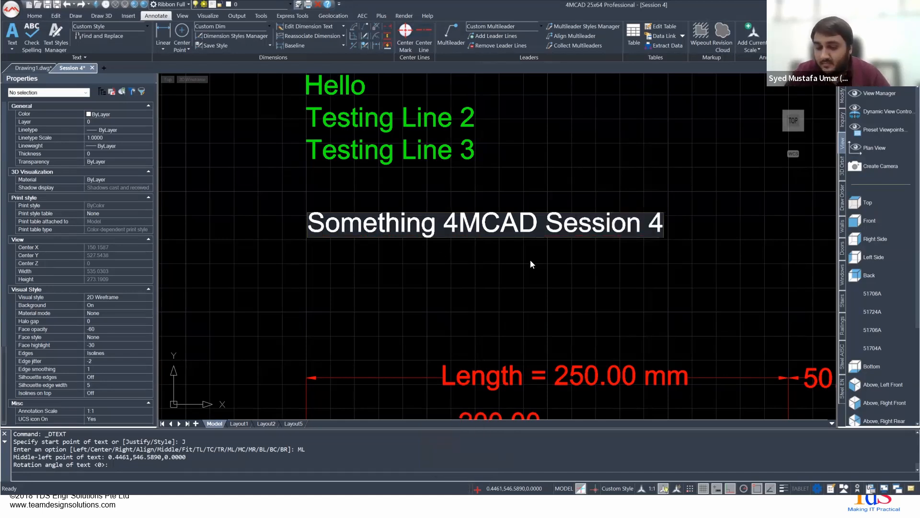
key("Return")
key("Return")
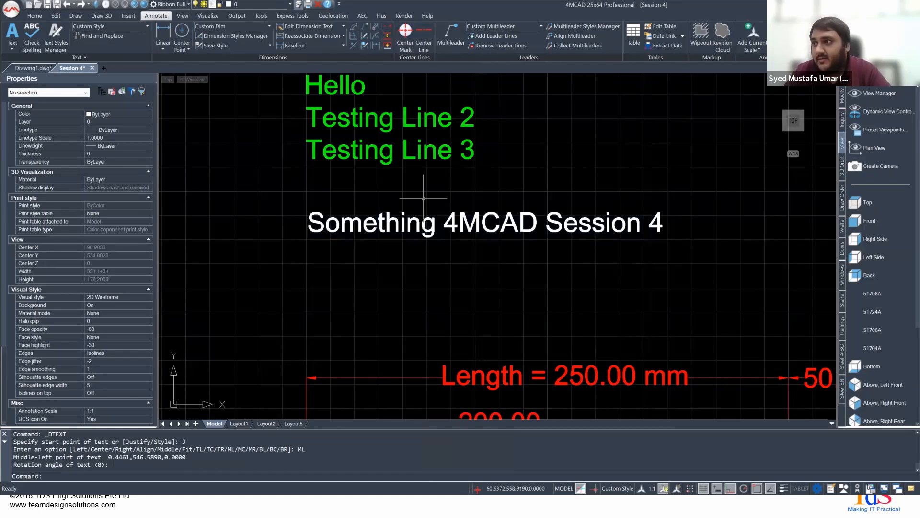
Step: Select the "Something 4MCAD Session 4" text and review its properties
scroll(423, 199, "down", 4)
scroll(422, 200, "down", 1)
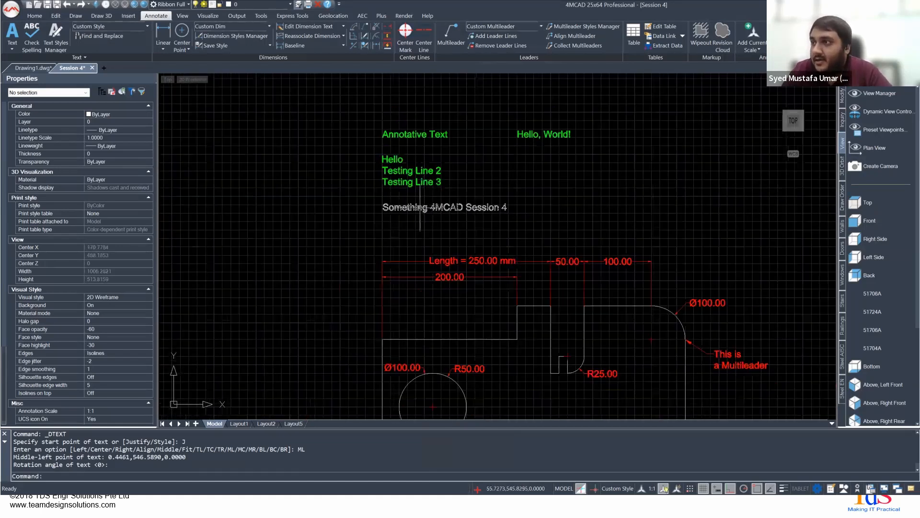
left_click(440, 207)
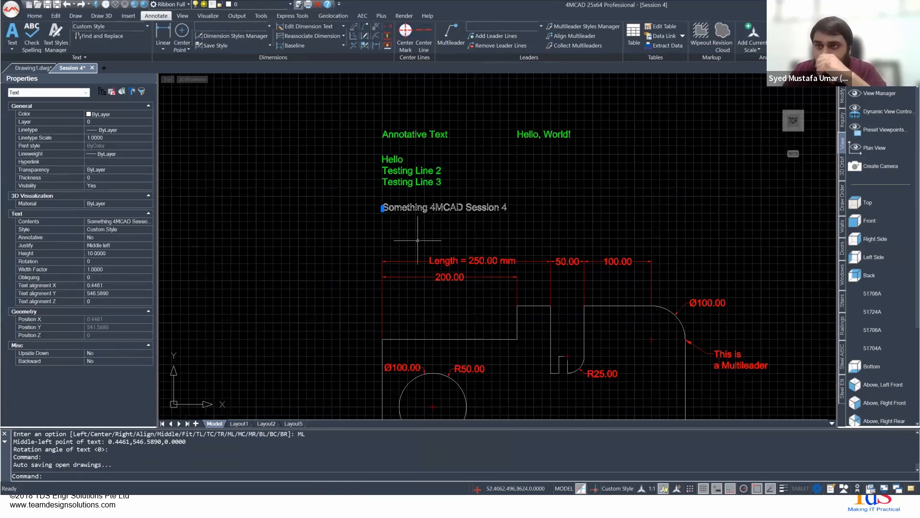
scroll(389, 233, "up", 1)
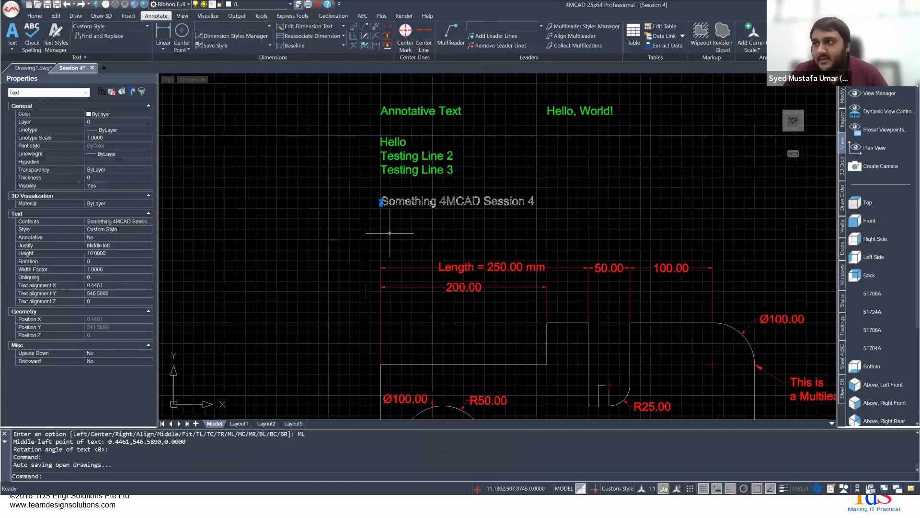
Step: Delete the "Something 4MCAD Session 4" text and switch to the presentation slides
scroll(390, 234, "up", 1)
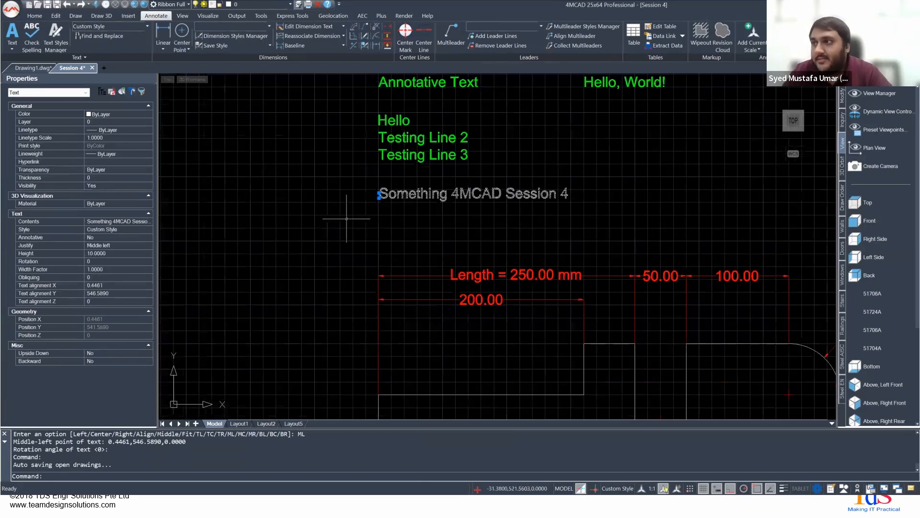
key("Delete")
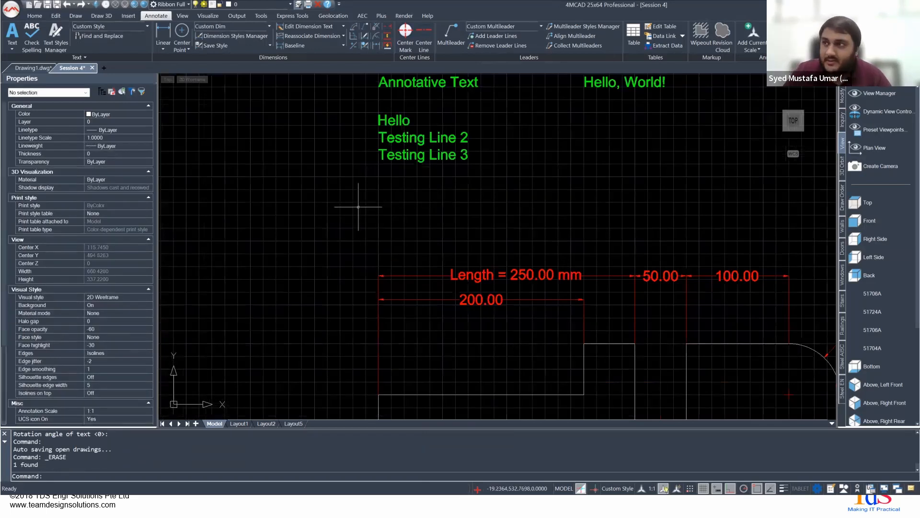
key("alt+Tab")
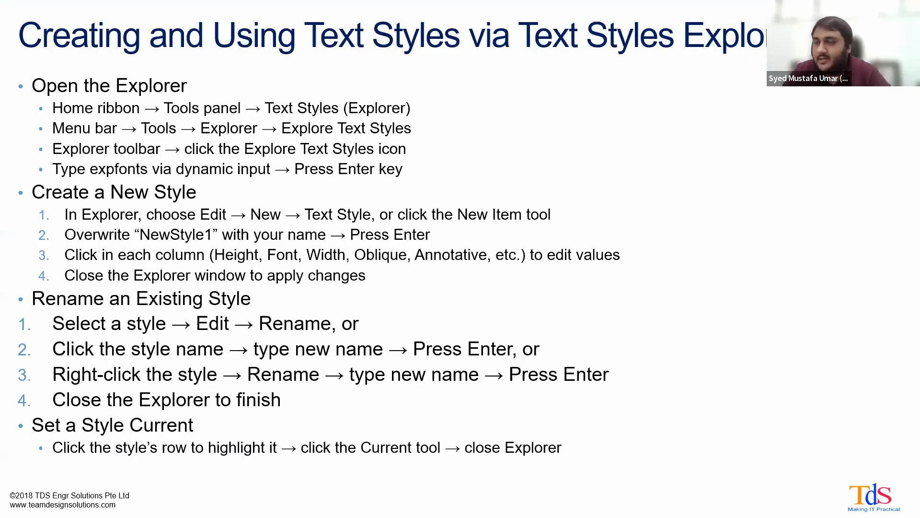
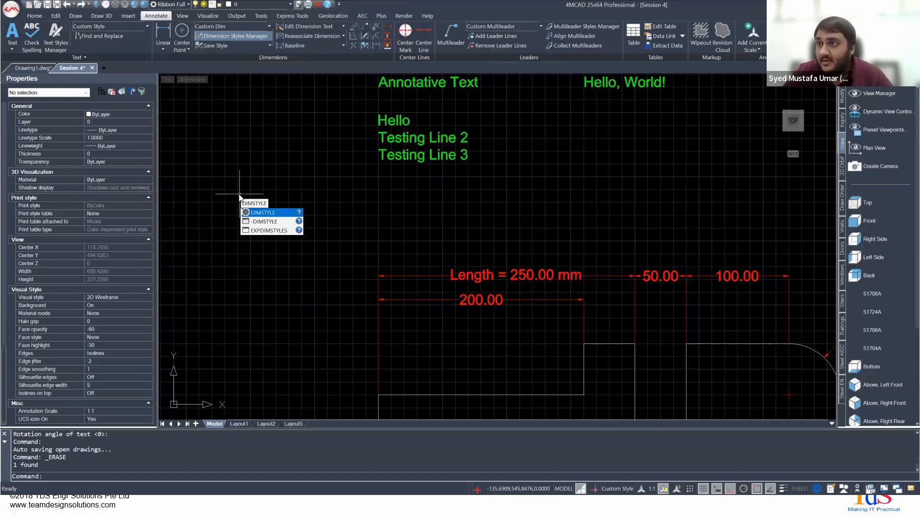
Step: Open the Dimension Styles Manager with the DIMSTYLE command, close it, and open and close it once more
key("Return")
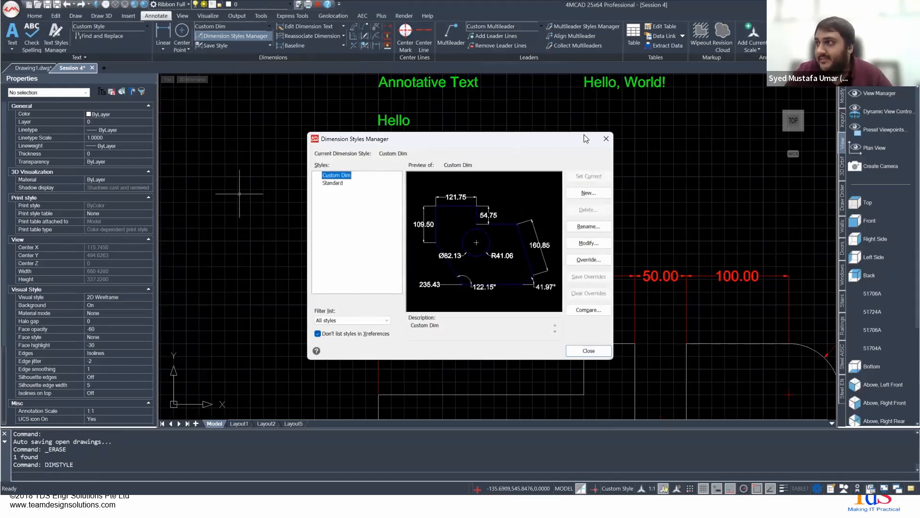
left_click(607, 138)
left_click(225, 35)
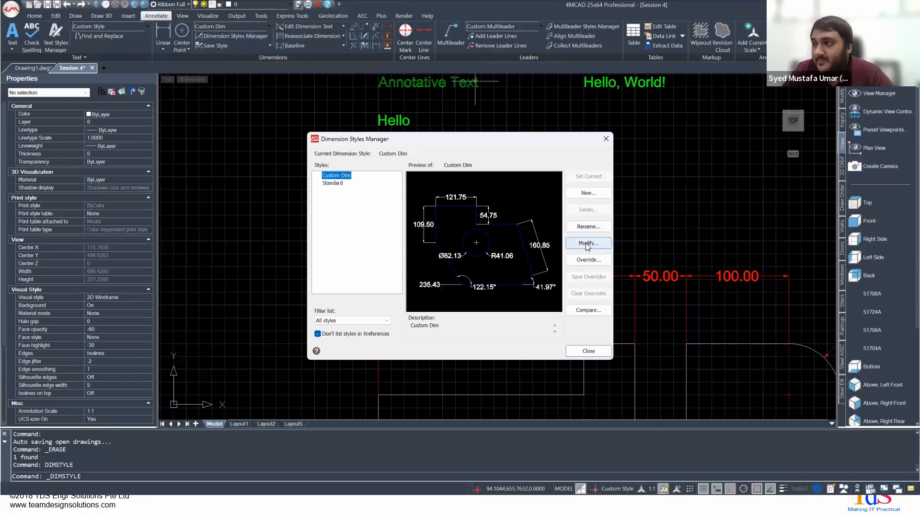
left_click(606, 139)
Step: Reopen the Dimension Styles Manager and compare the previews of the Standard and Custom Dim styles
scroll(599, 264, "down", 1)
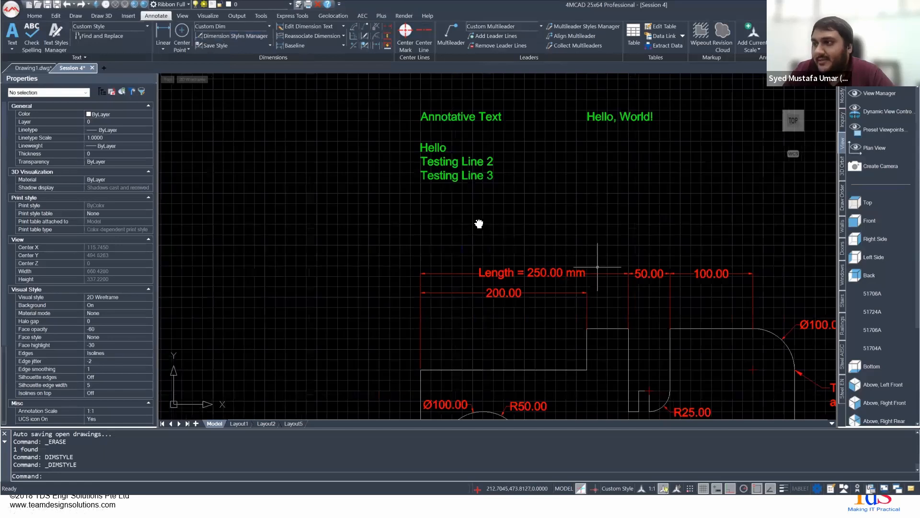
scroll(479, 222, "down", 3)
middle_click_drag(585, 305, 492, 234)
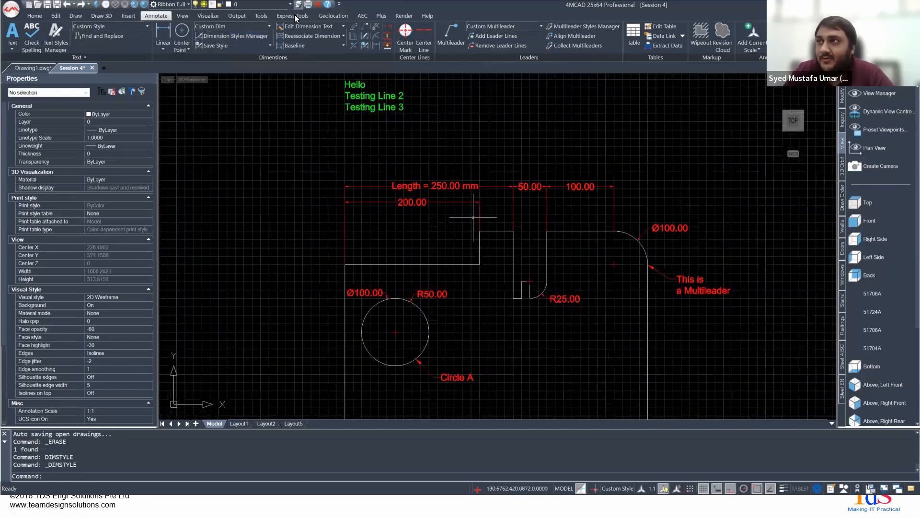
left_click(219, 37)
left_click(331, 183)
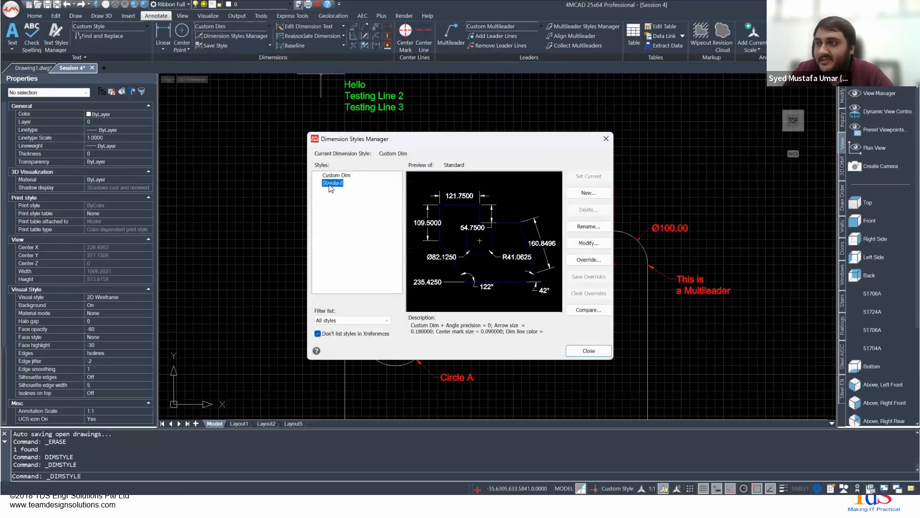
left_click(332, 175)
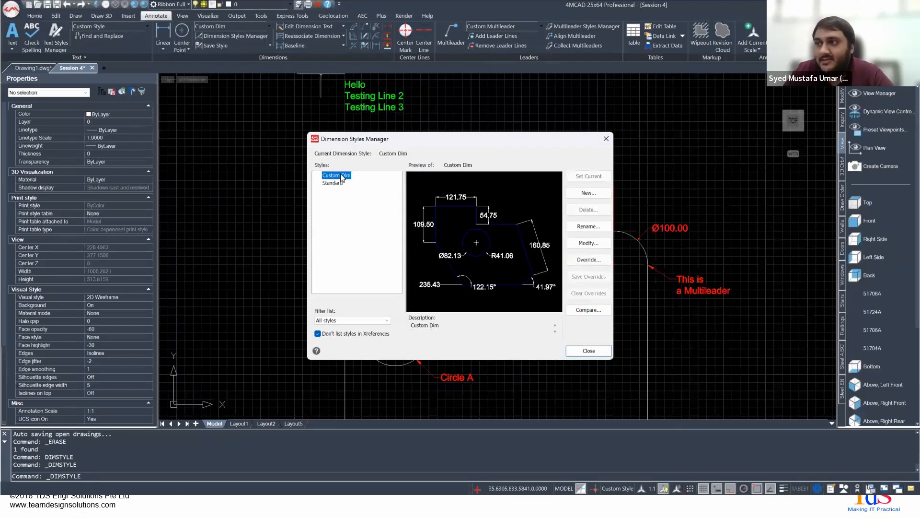
Step: Open the Custom Dim style for modification and look over its Symbols and Arrows, Fit and Lines settings
left_click(589, 243)
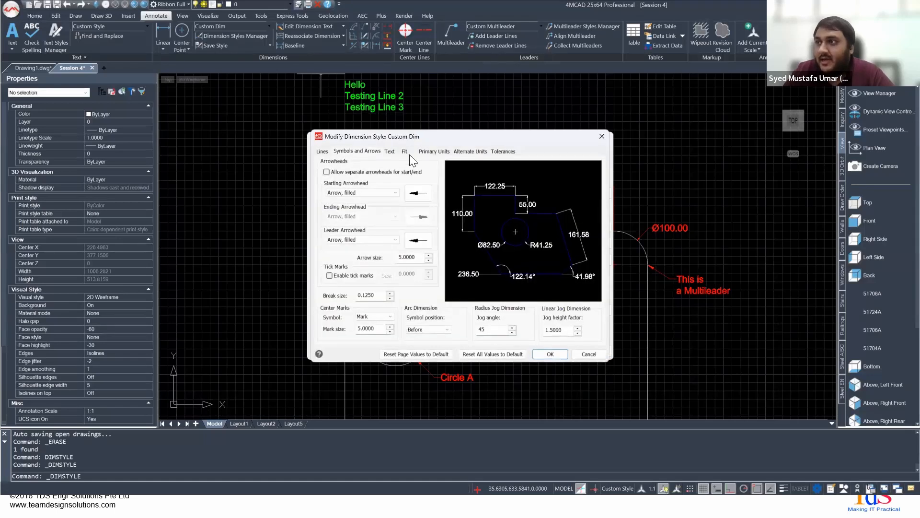
left_click_drag(393, 134, 284, 123)
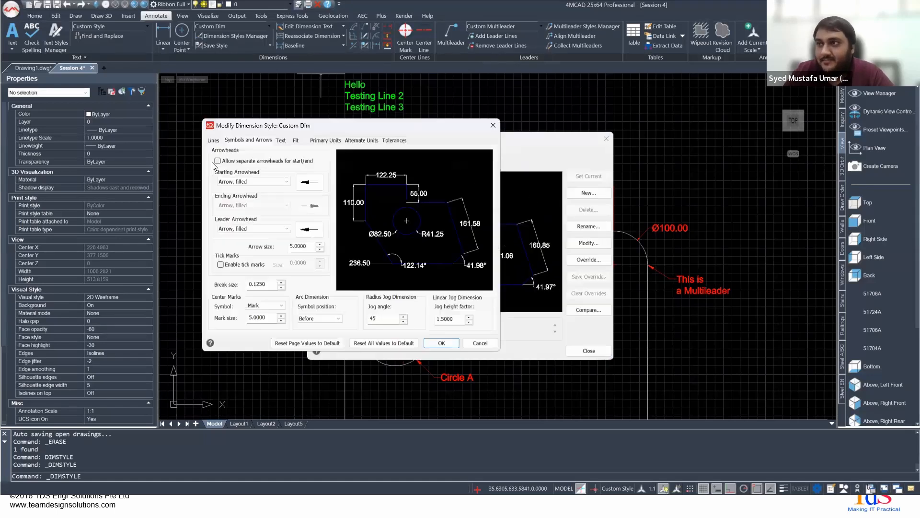
left_click(216, 141)
left_click(239, 140)
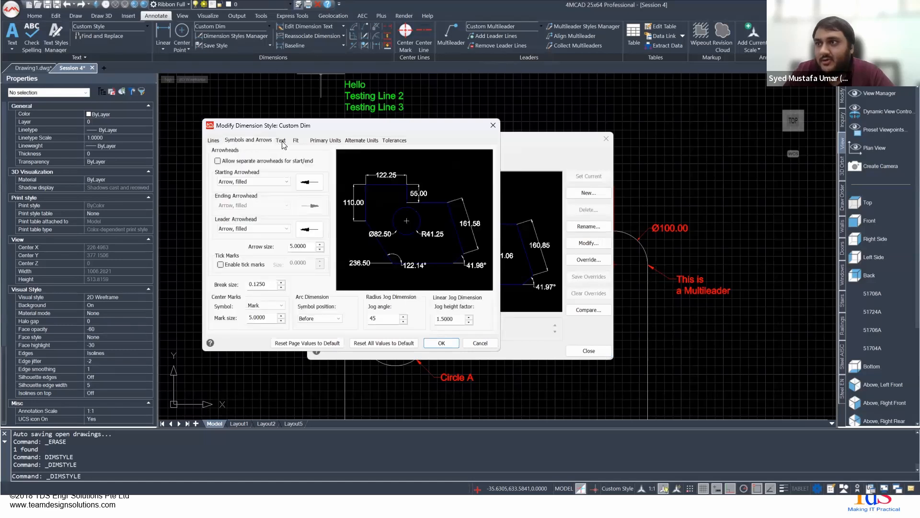
left_click(296, 140)
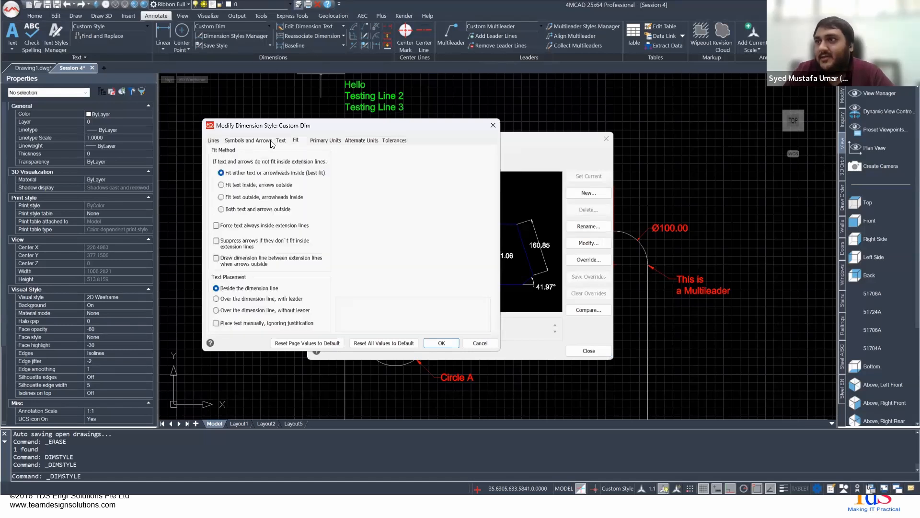
left_click(214, 140)
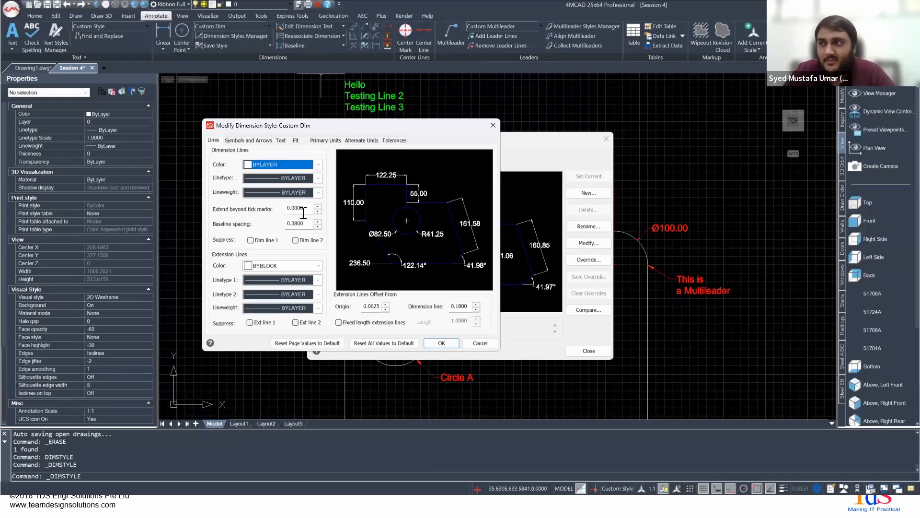
Step: Try a value of 5 for the dimension lines' extension beyond tick marks and return it to 0
left_click_drag(304, 212, 287, 212)
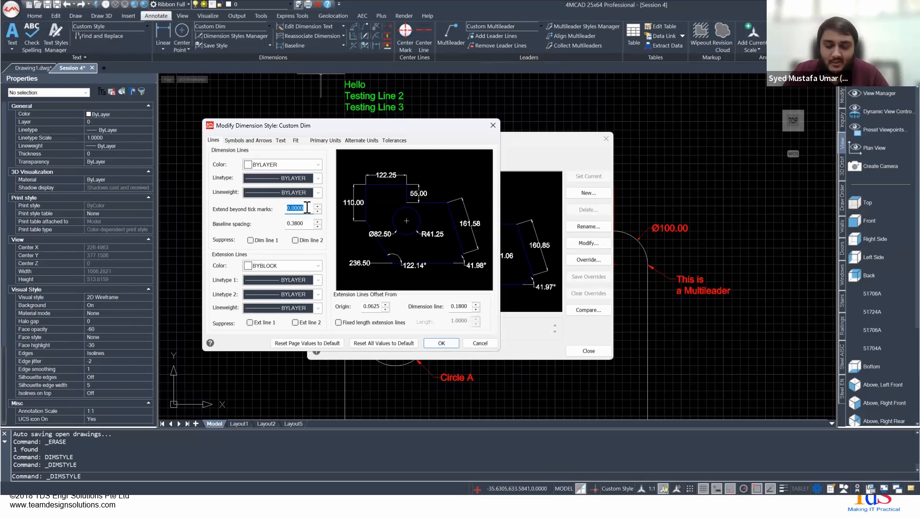
type("5")
key("Tab")
key("shift+Tab")
type("0")
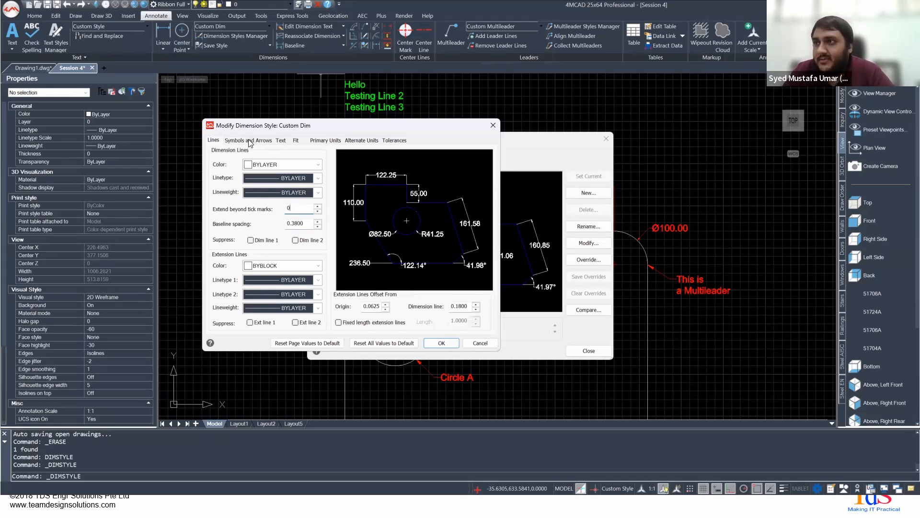
Step: Review the Text, Lines, and Symbols and Arrows settings, and switch separate start/end arrowheads on and back off
left_click(277, 142)
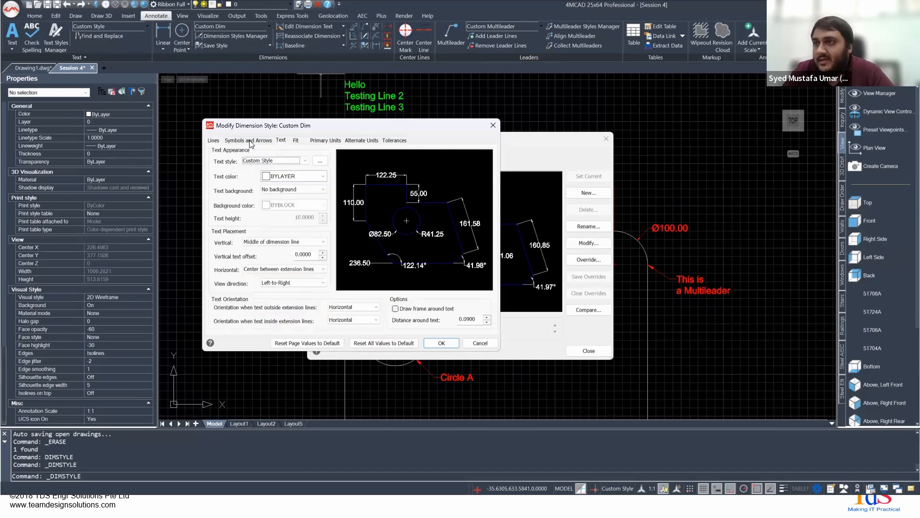
left_click(251, 141)
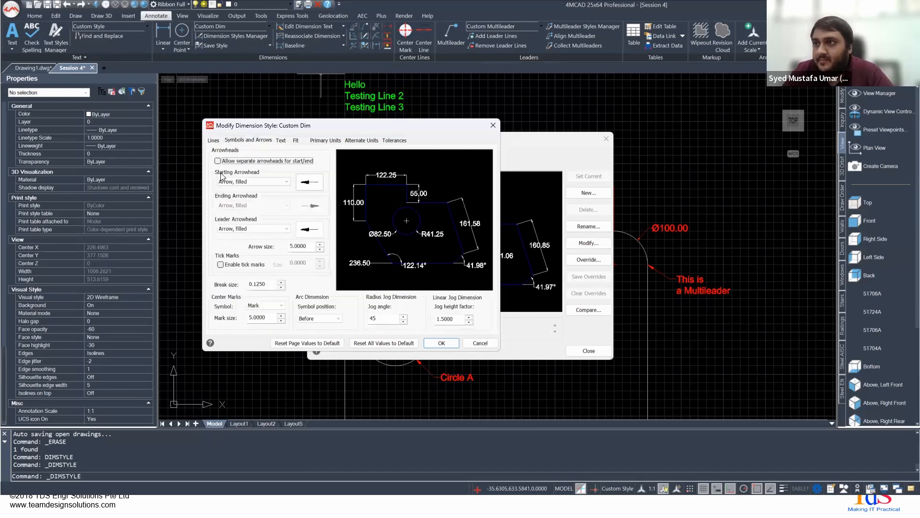
left_click(213, 140)
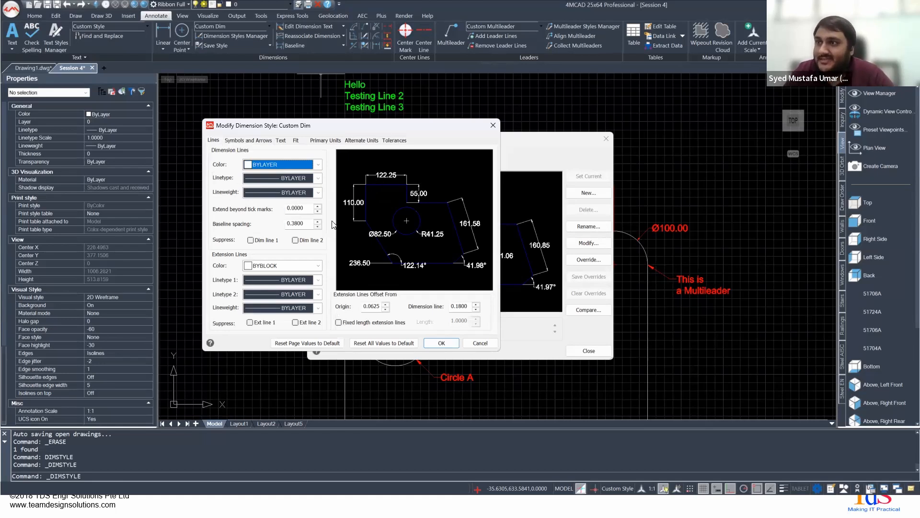
left_click(236, 140)
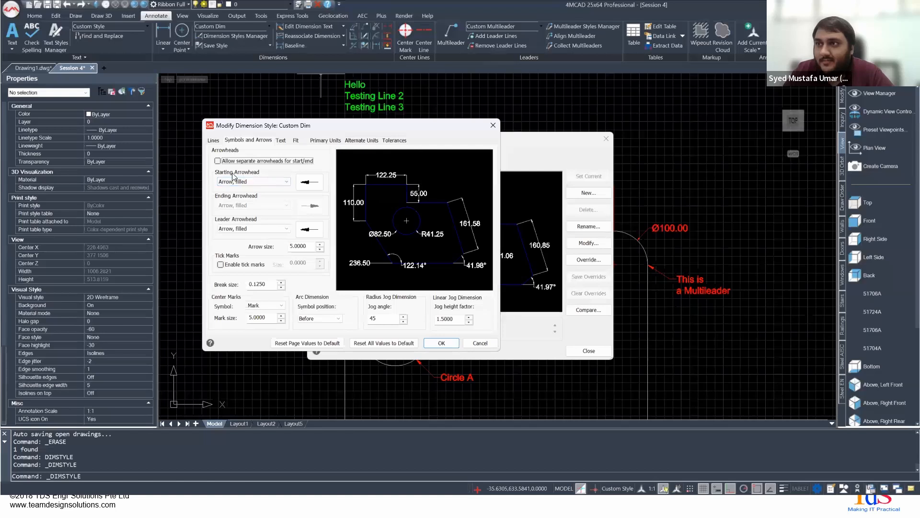
left_click(218, 161)
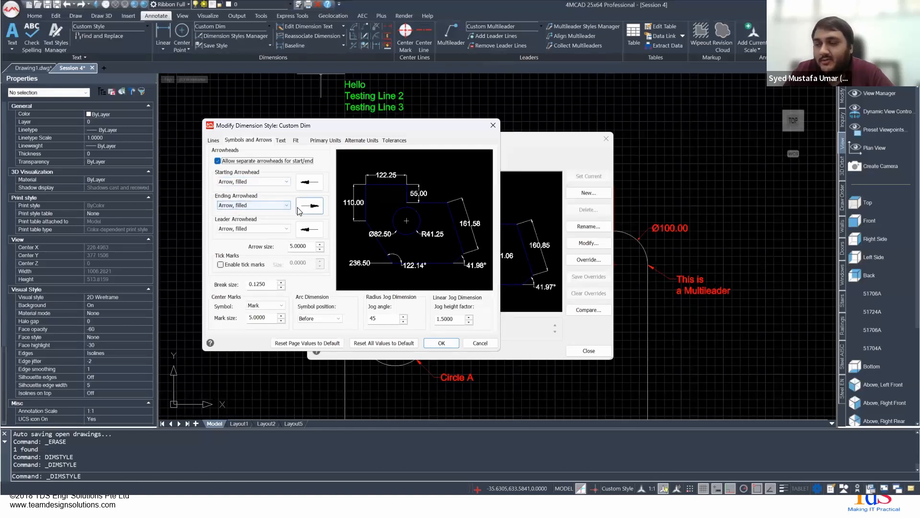
left_click(218, 161)
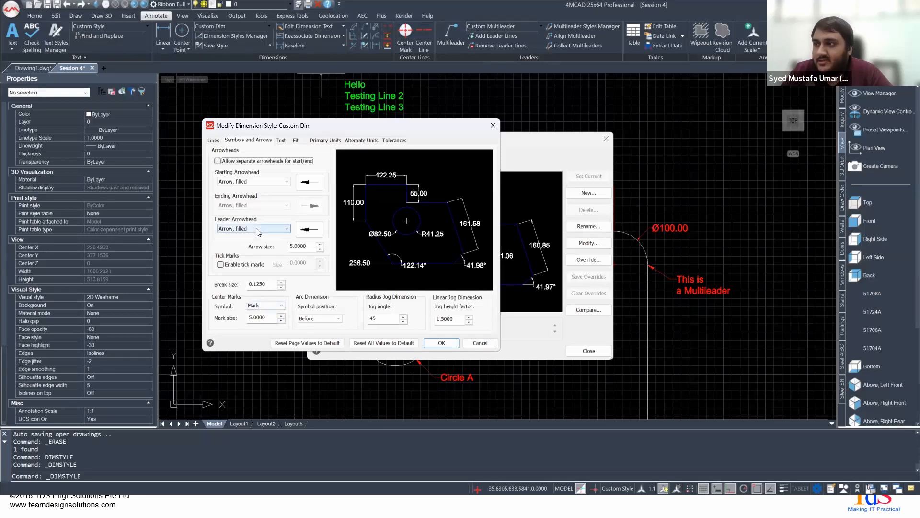
Step: Try placing dimension text next to the first and second extension lines, and restore horizontal placement to Center between extension lines
left_click(281, 141)
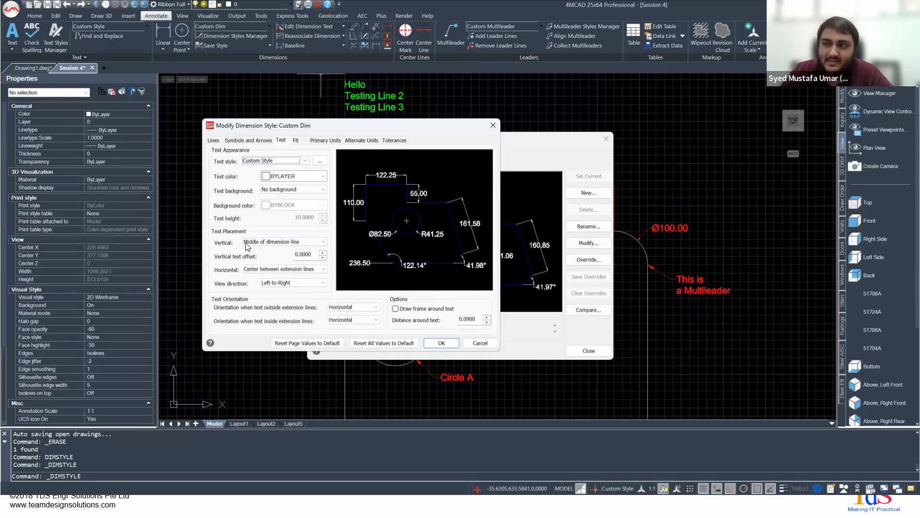
left_click(292, 271)
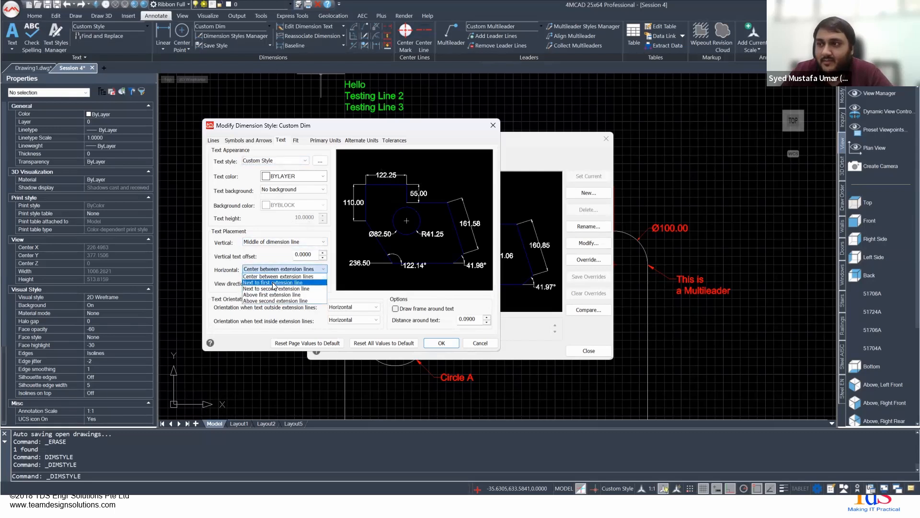
left_click(273, 282)
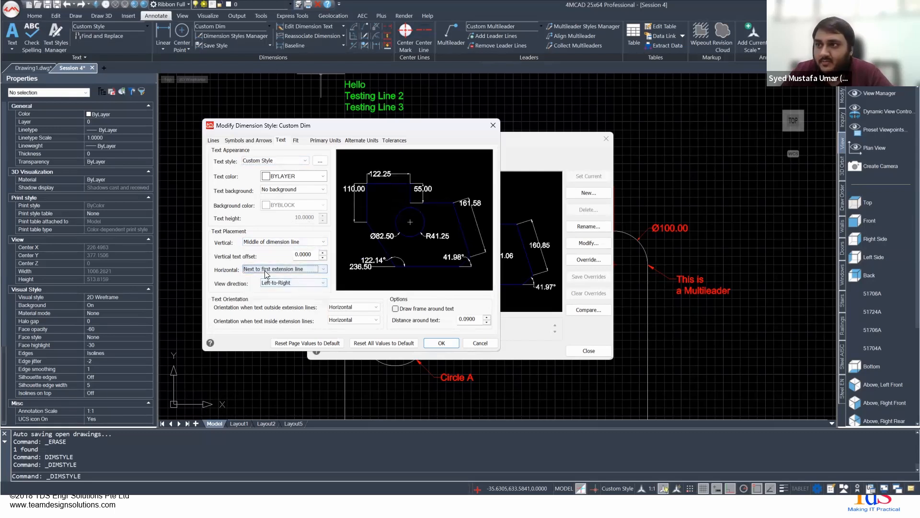
left_click(265, 271)
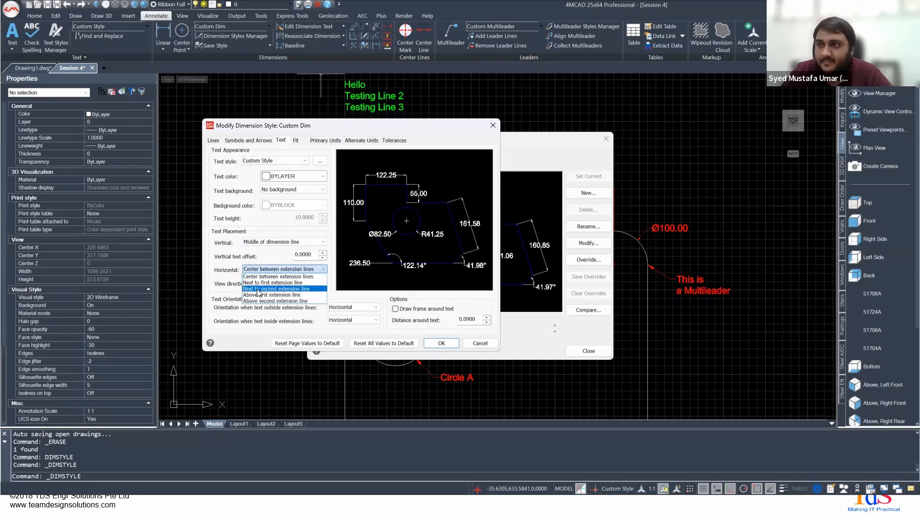
left_click(261, 288)
left_click(263, 271)
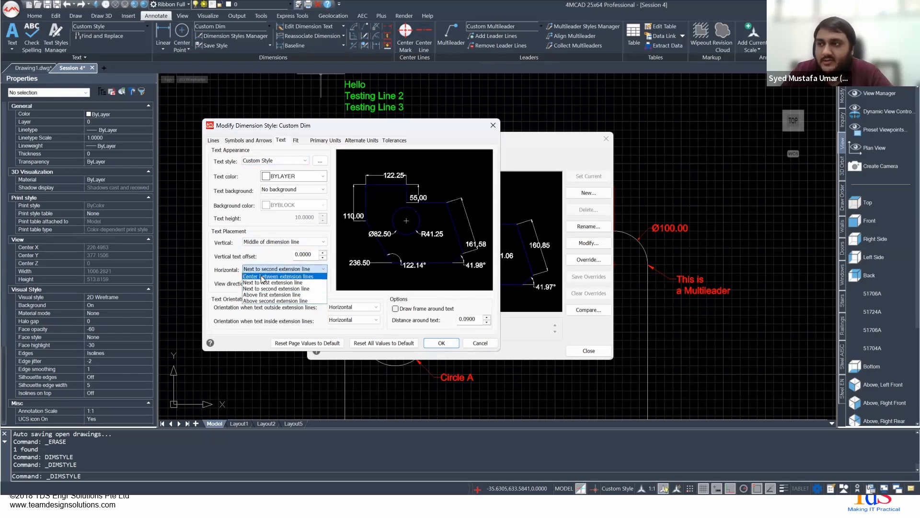
left_click(263, 276)
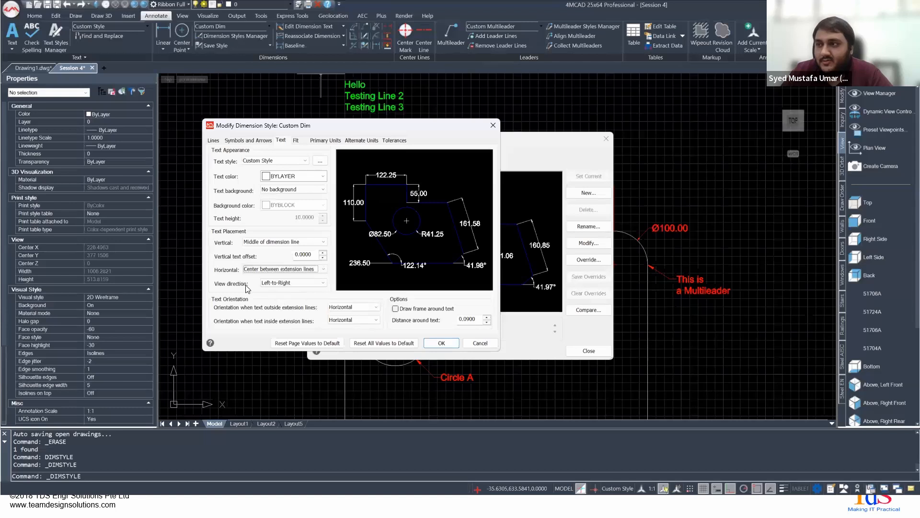
Step: Review the Fit and Primary Units settings, and try the suffix "mm" for linear dimensions before clearing it
left_click(297, 140)
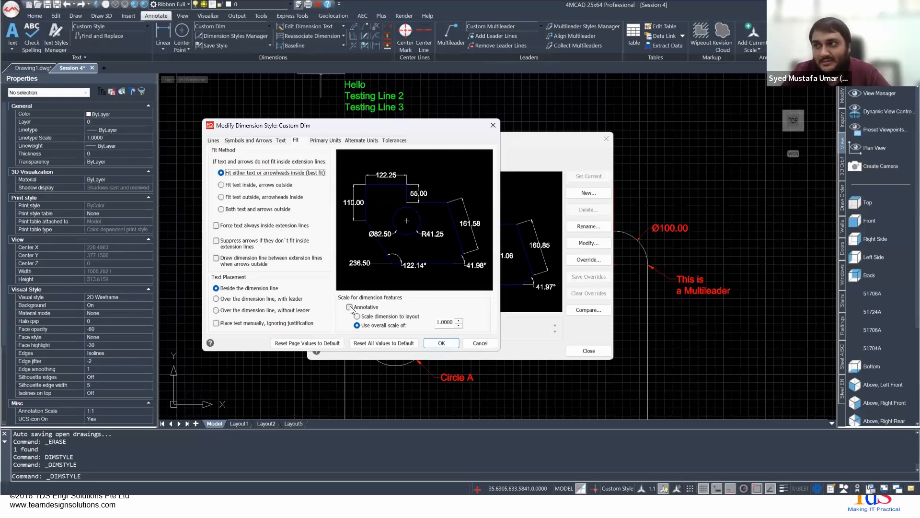
left_click(326, 141)
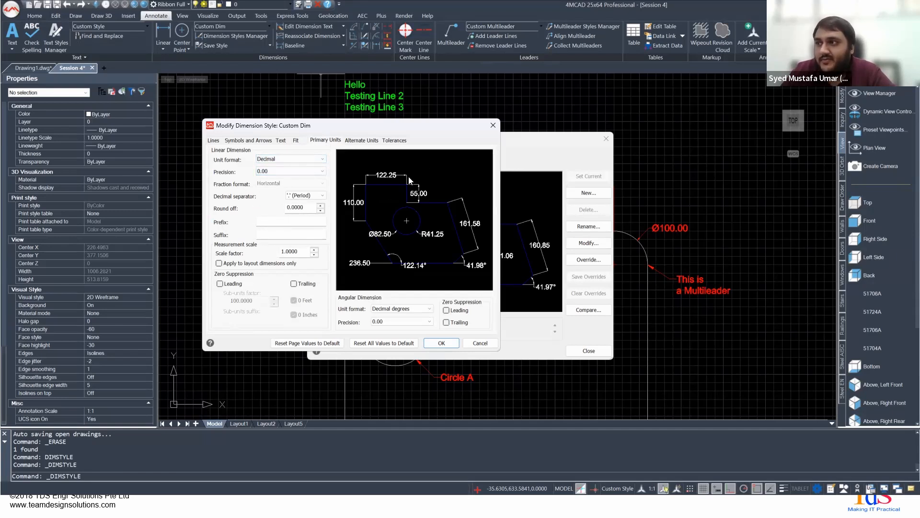
left_click(286, 236)
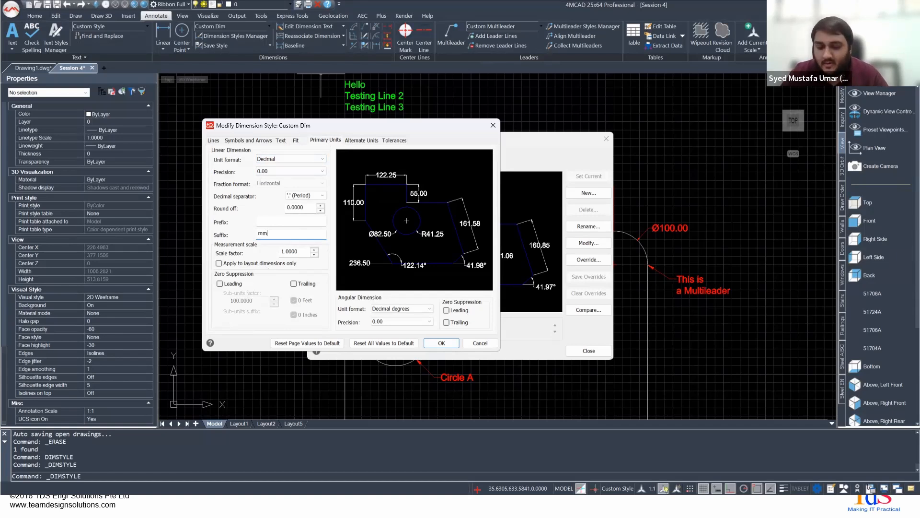
key("BackSpace")
key("BackSpace")
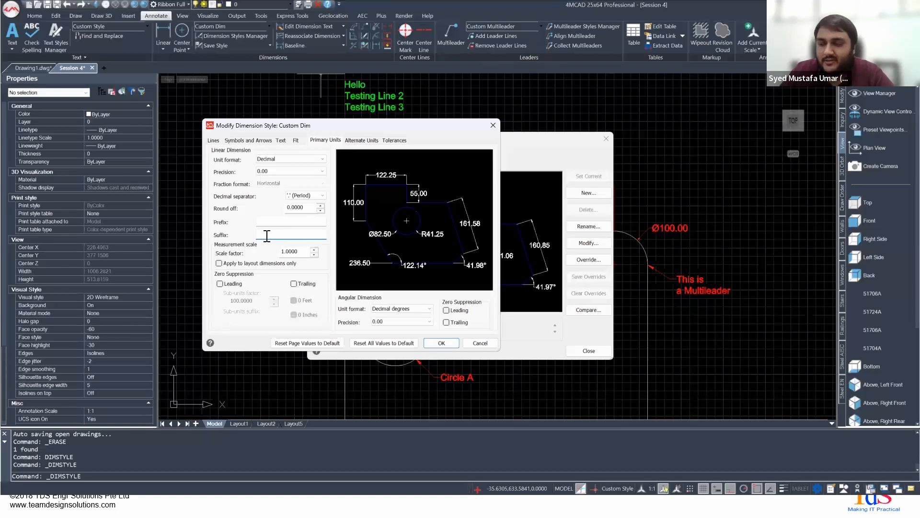
left_click(267, 221)
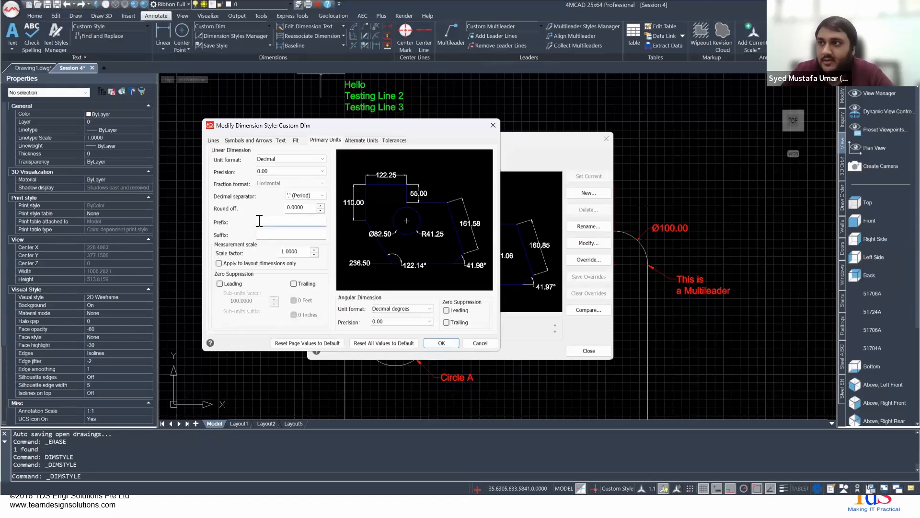
Step: Try displaying alternate units for the Custom Dim style, turn them back off, and close the dimension style settings without saving
left_click(361, 140)
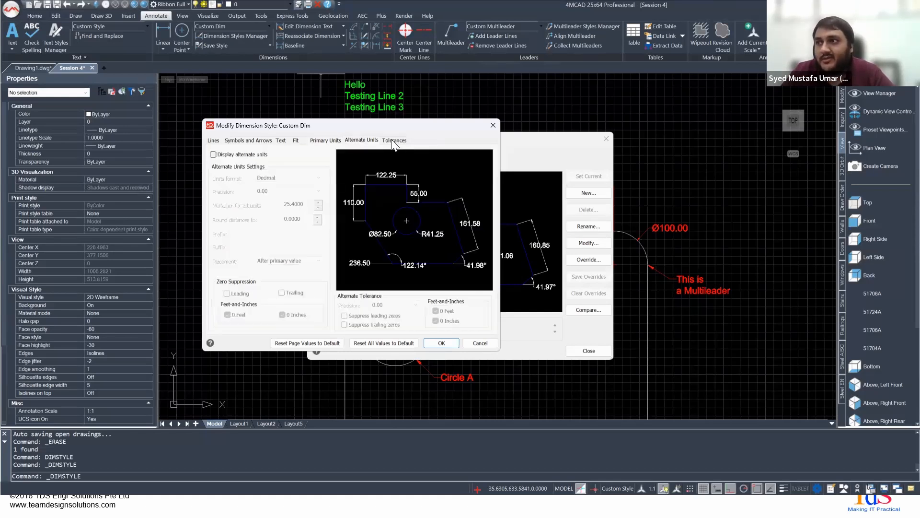
left_click(213, 154)
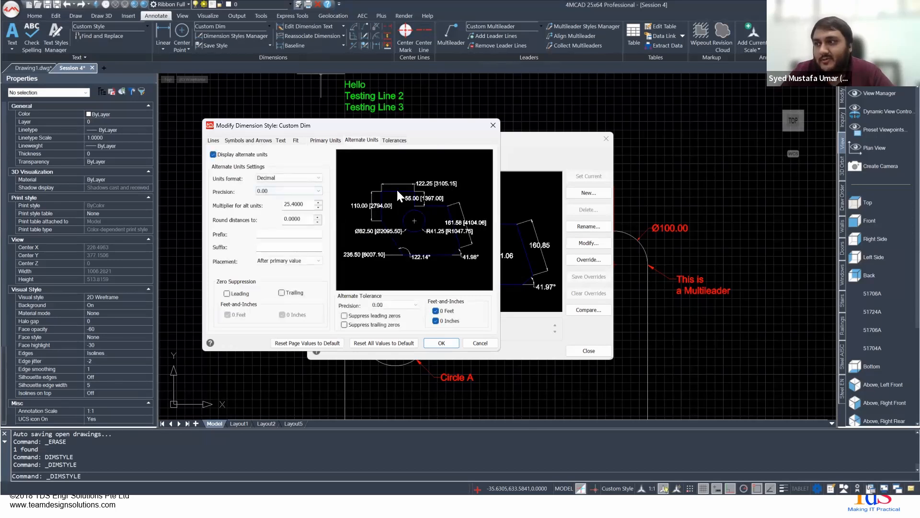
left_click(213, 154)
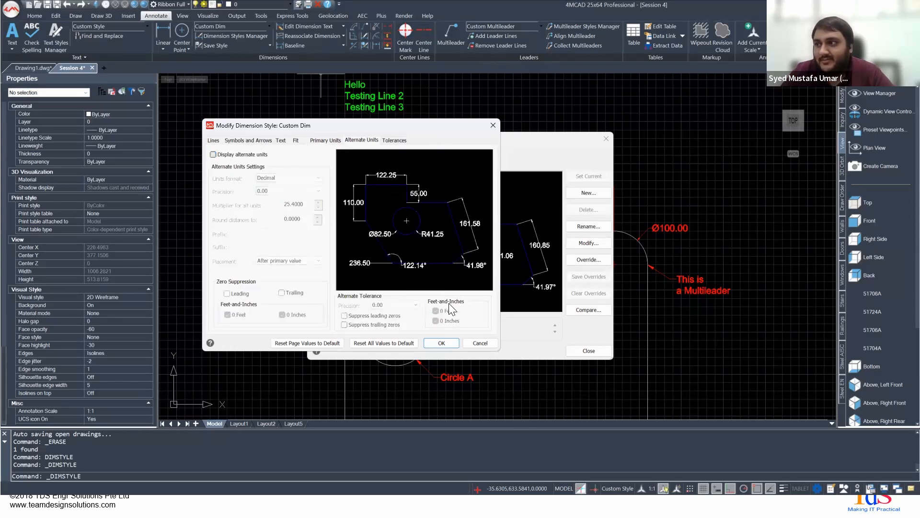
left_click(477, 343)
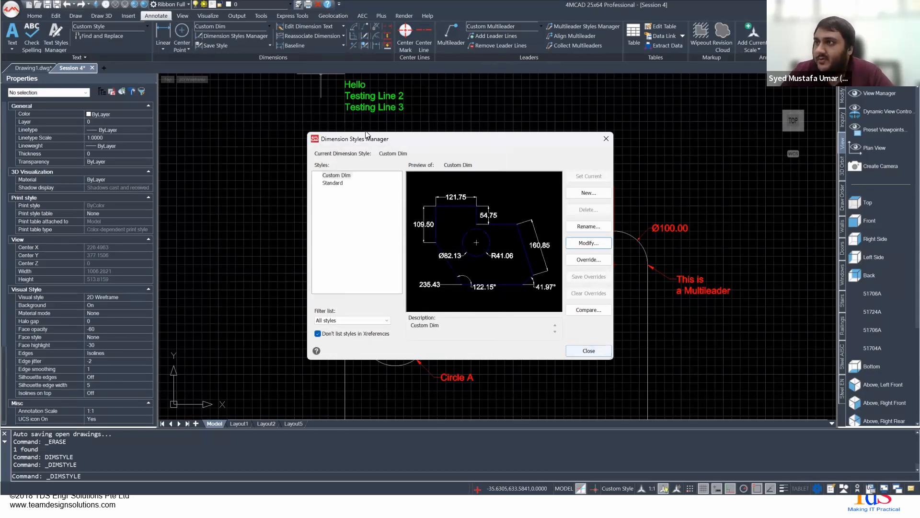
left_click(586, 353)
Step: Examine the center mark inside the circle labelled Circle A
mouse_move(406, 339)
middle_mouse_down()
mouse_move(380, 302)
mouse_move(379, 244)
middle_mouse_up()
mouse_move(393, 318)
middle_mouse_down()
mouse_move(379, 293)
mouse_move(376, 244)
middle_mouse_up()
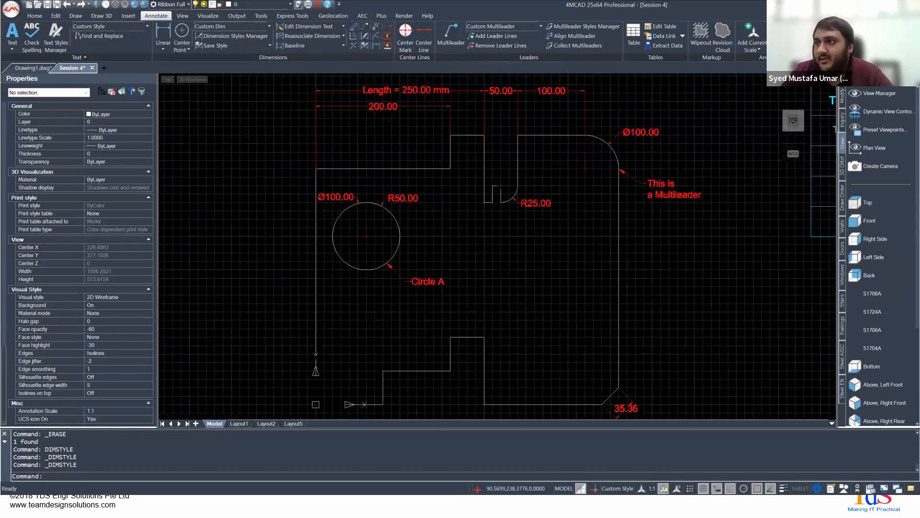
scroll(410, 249, "up", 1)
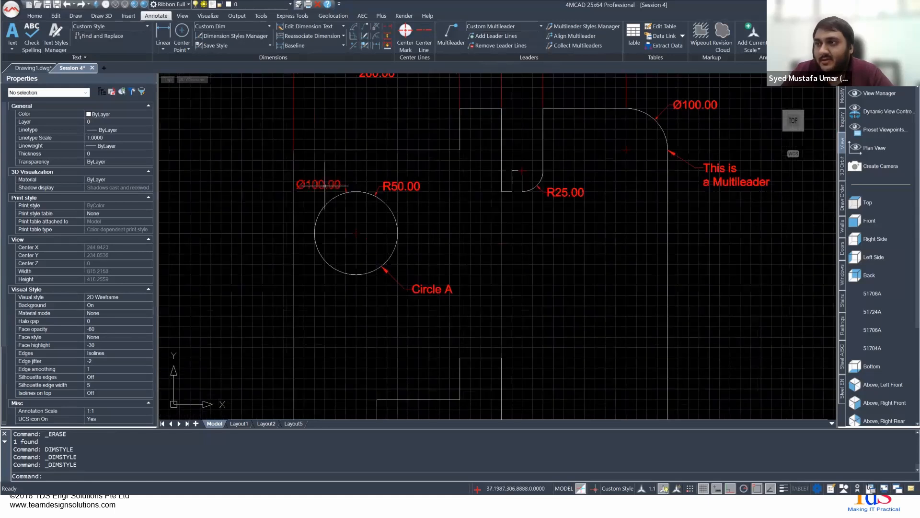
left_click(350, 220)
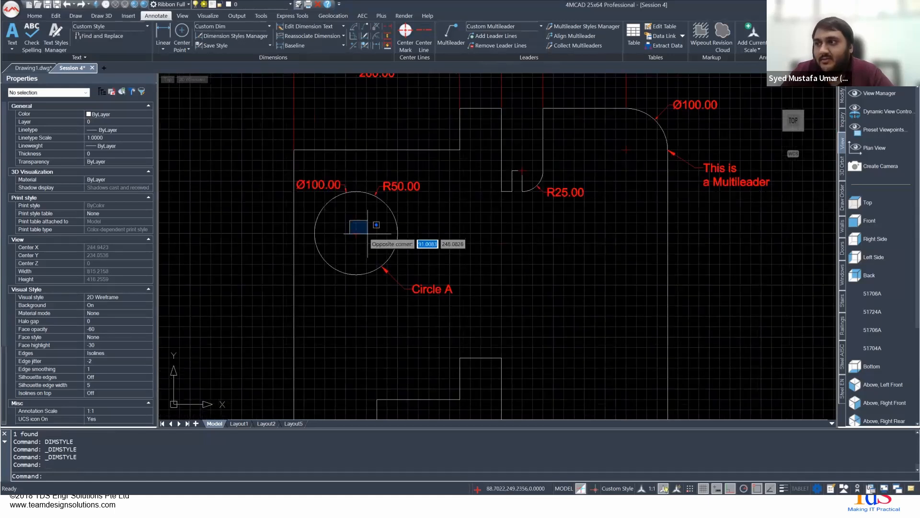
left_click(377, 244)
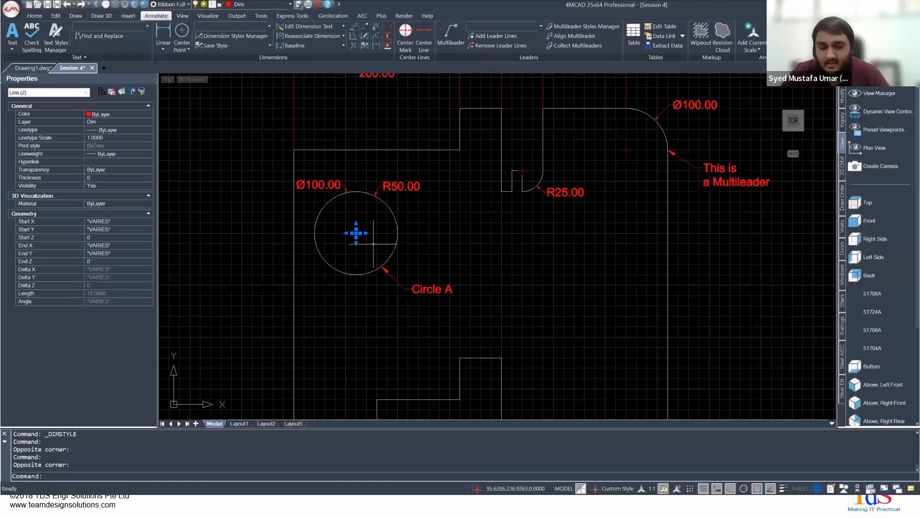
key("Escape")
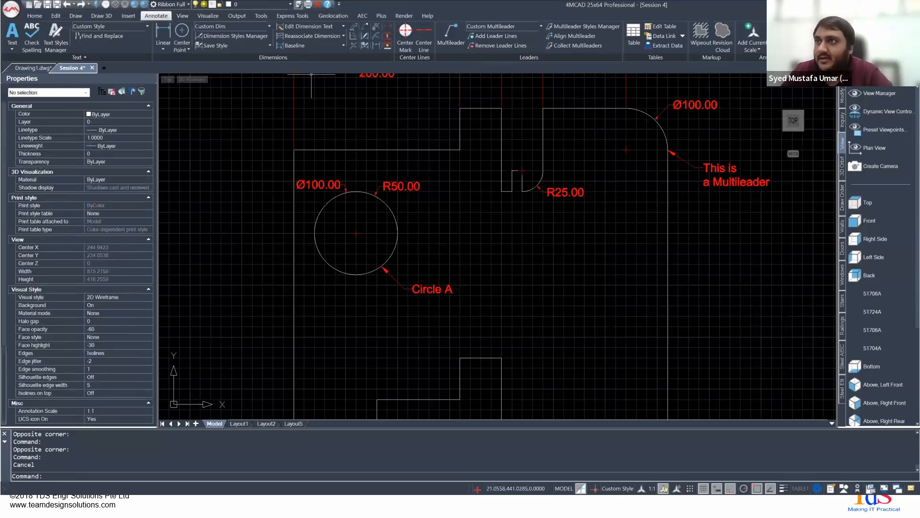
Step: Add a horizontal linear dimension across the opening in the profile's bottom edge, placing it below the stepped notch
left_click(164, 45)
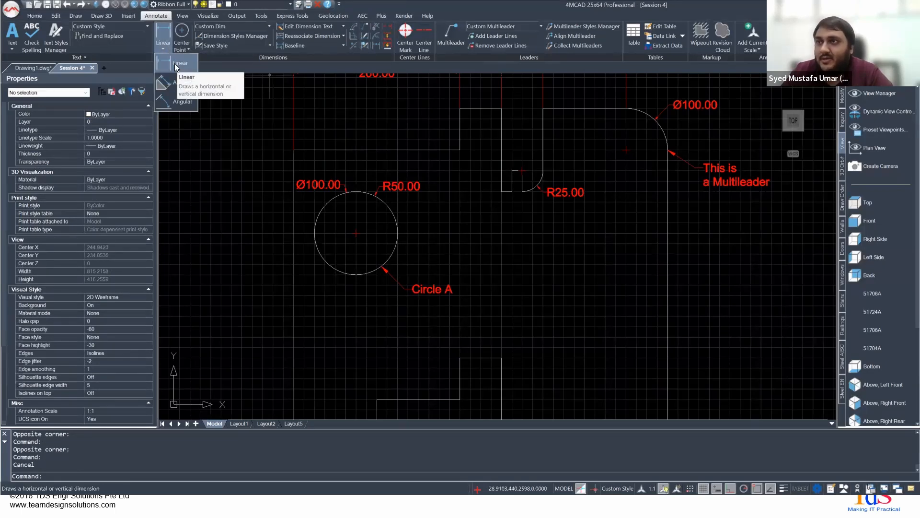
left_click(174, 63)
mouse_move(313, 157)
middle_mouse_down()
mouse_move(317, 192)
mouse_move(350, 210)
middle_mouse_up()
middle_click_drag(327, 391, 336, 198)
left_click(387, 299)
left_click(511, 298)
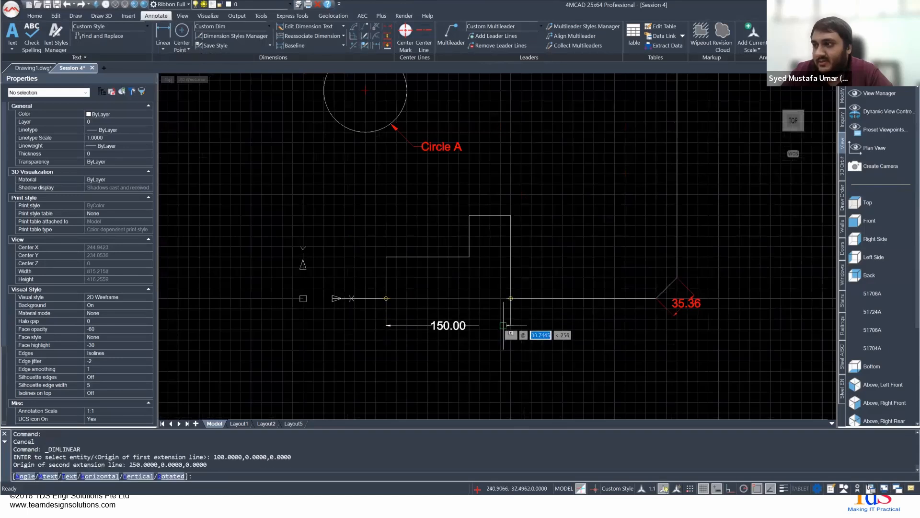
left_click(503, 324)
Step: Move the new horizontal dimension below the notch to the Dim layer
left_click(446, 325)
left_click(444, 328)
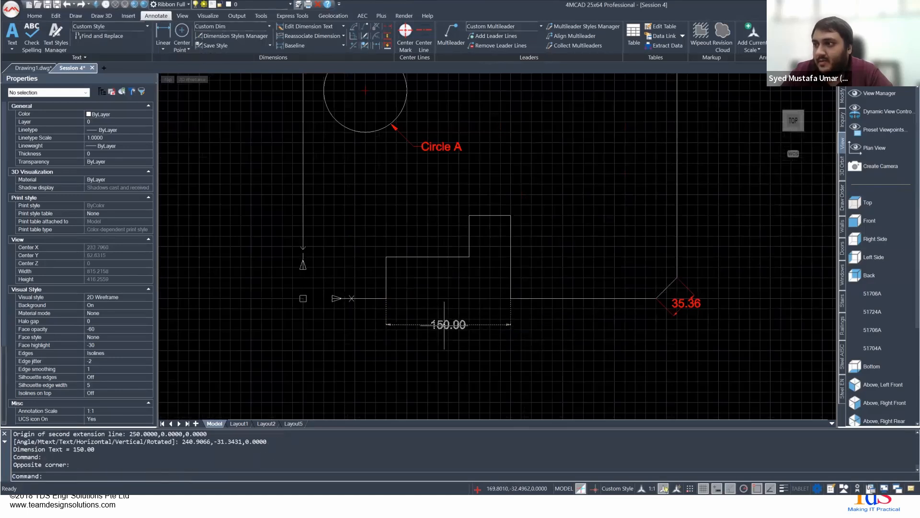
left_click(253, 9)
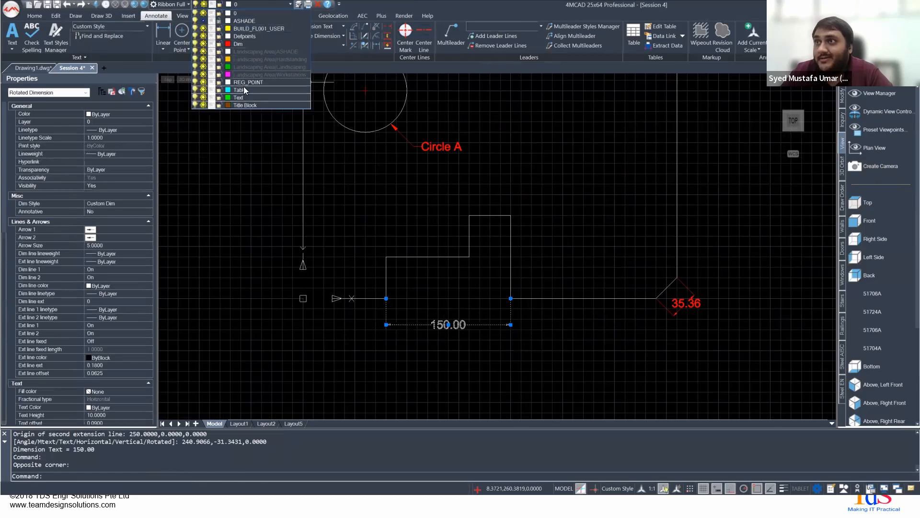
left_click(235, 46)
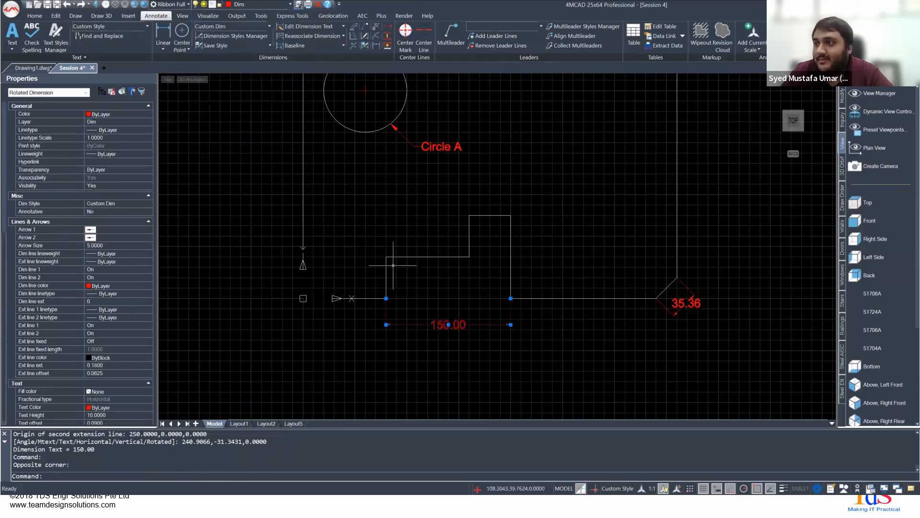
middle_click_drag(442, 305, 365, 282)
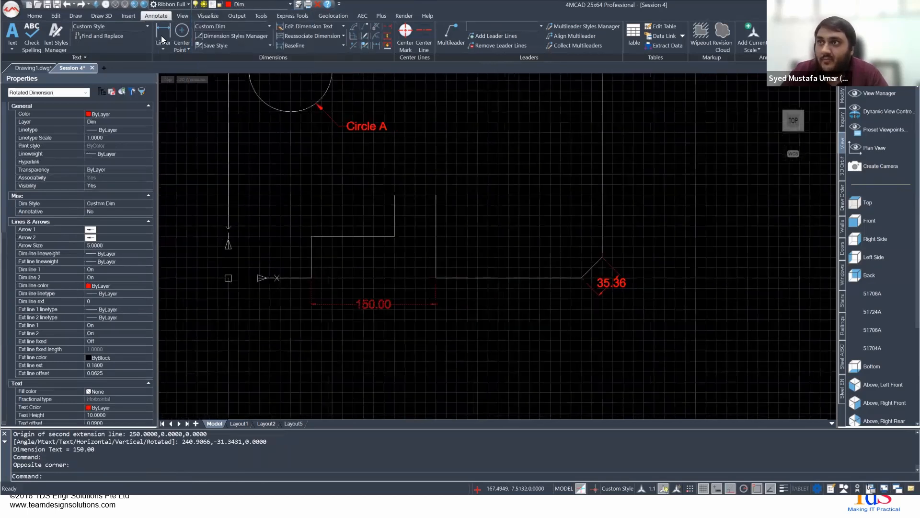
key("Escape")
Step: Add an aligned dimension along the chamfer at the profile's lower-right corner, placing it on the inner side
left_click(163, 47)
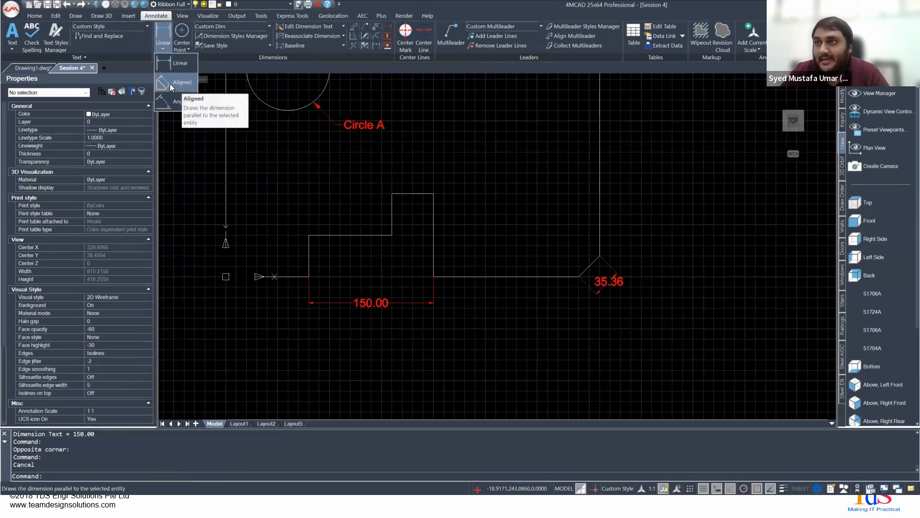
left_click(171, 84)
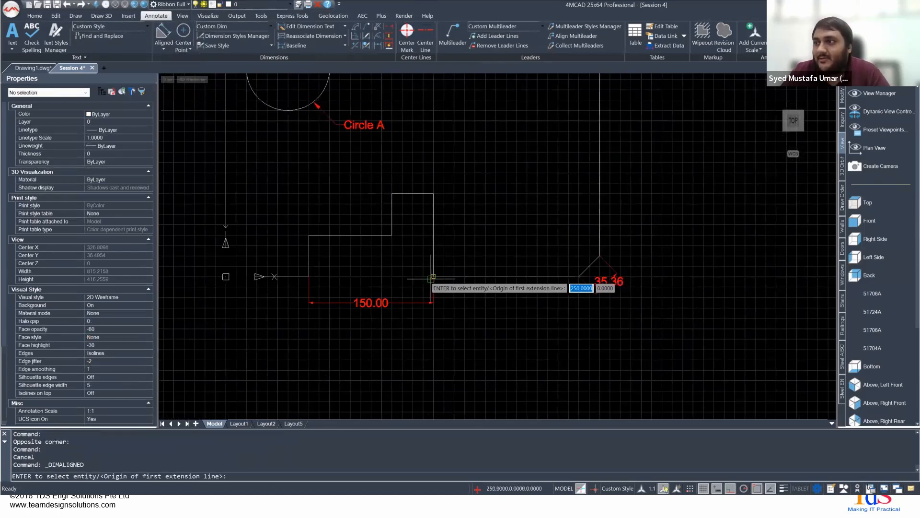
left_click(579, 276)
left_click(599, 255)
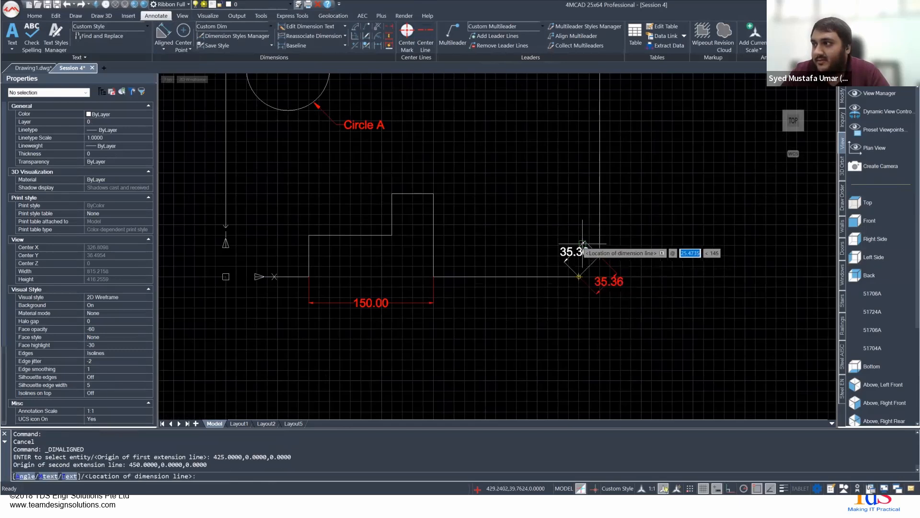
left_click(581, 240)
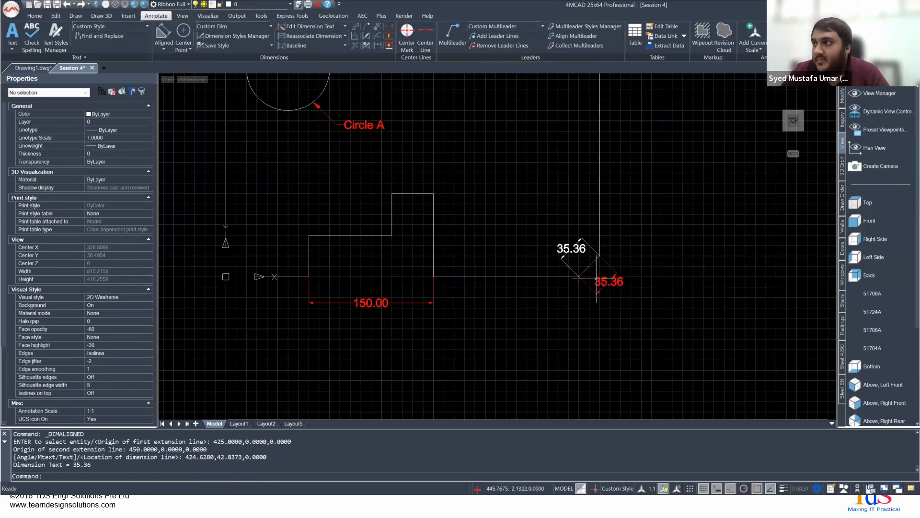
Step: Move the new aligned chamfer dimension to the Dim layer
left_click(257, 6)
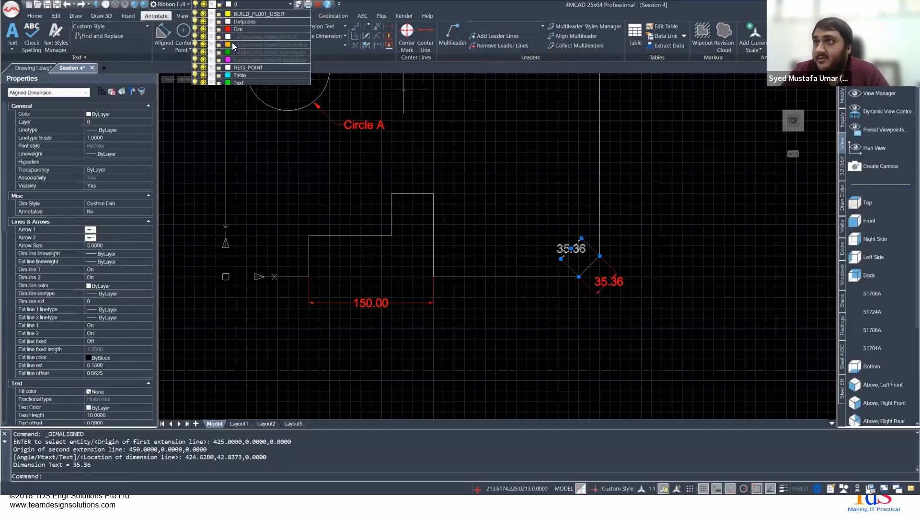
left_click(259, 45)
double_click(482, 186)
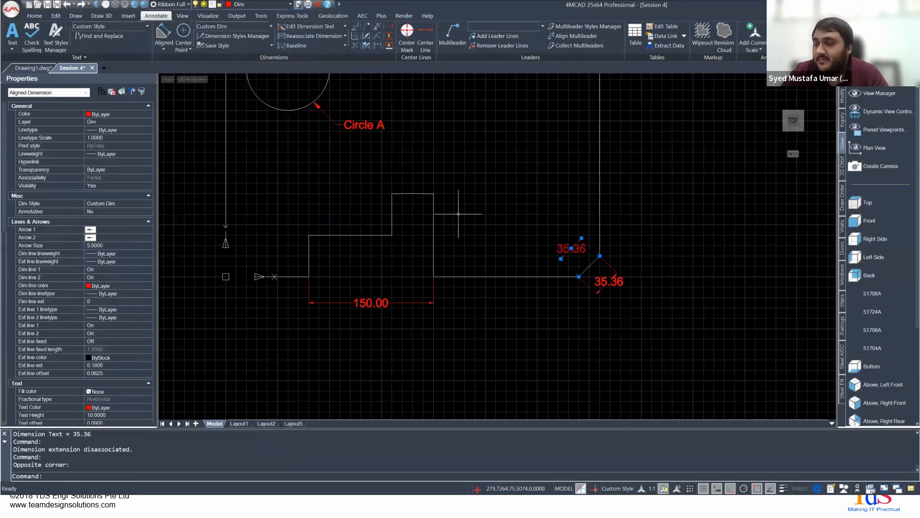
left_click(163, 34)
scroll(595, 271, "up", 1)
scroll(595, 271, "up", 1)
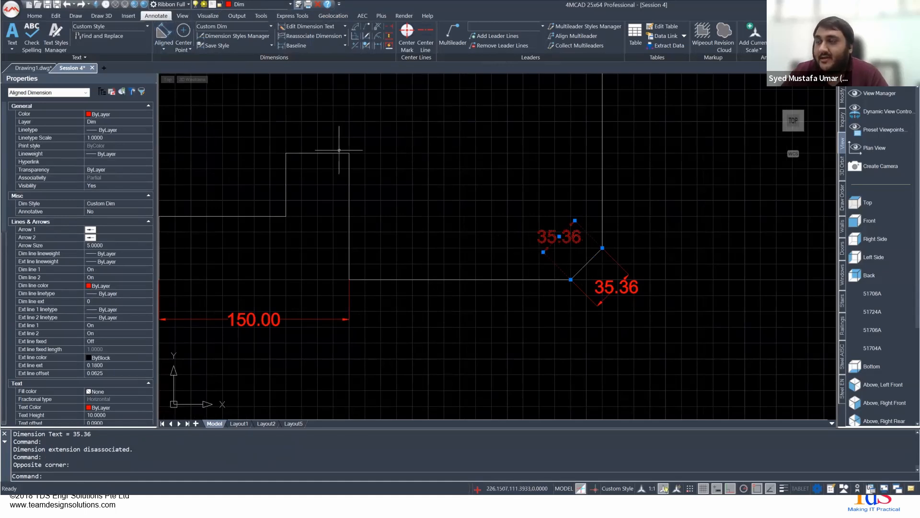
Step: Make Dim the current layer for the dimensions that follow
scroll(435, 187, "down", 2)
scroll(435, 186, "down", 1)
middle_click_drag(431, 170, 388, 337)
left_click(166, 45)
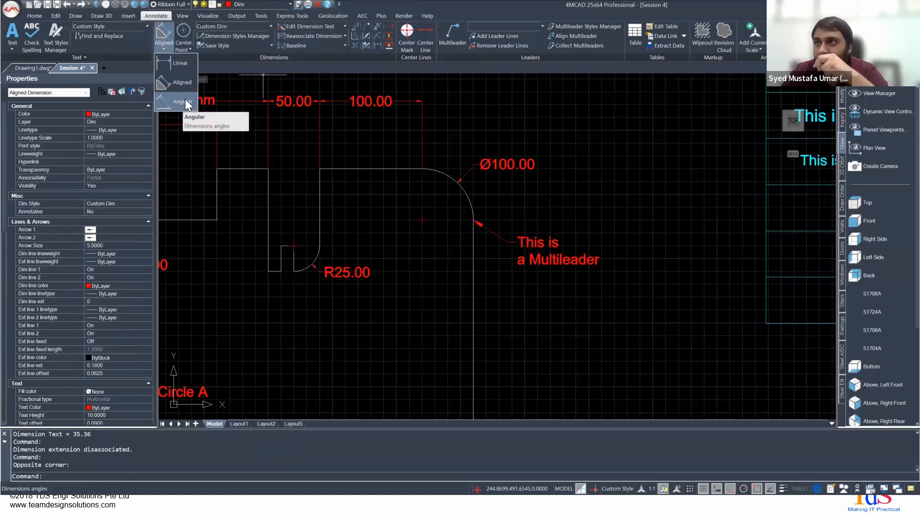
left_click(185, 99)
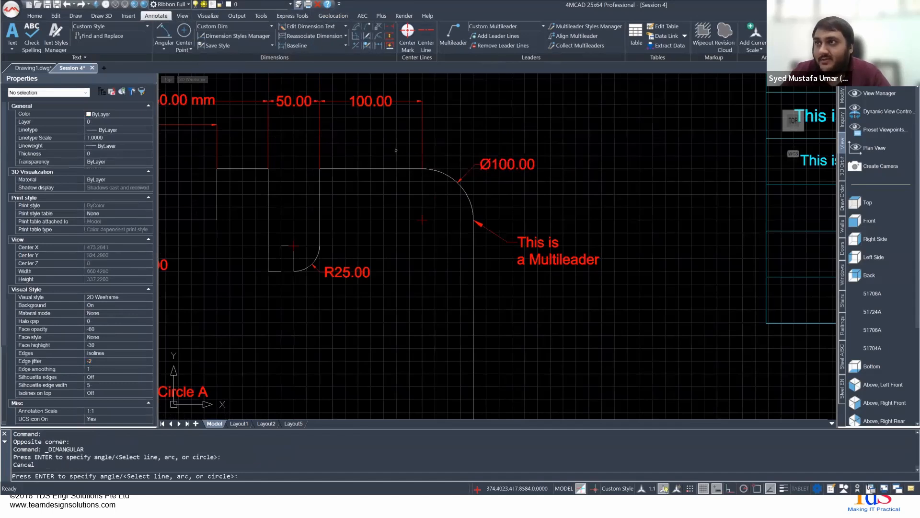
key("Escape")
left_click(282, 5)
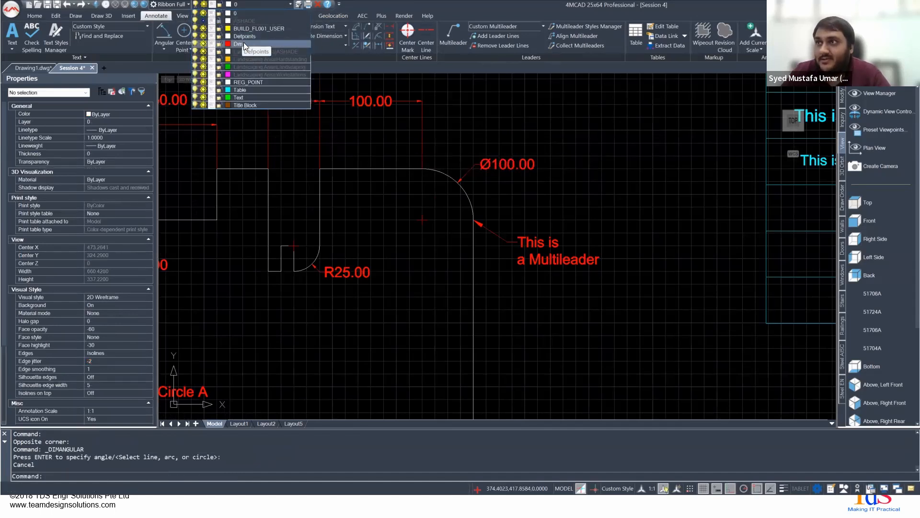
left_click(254, 49)
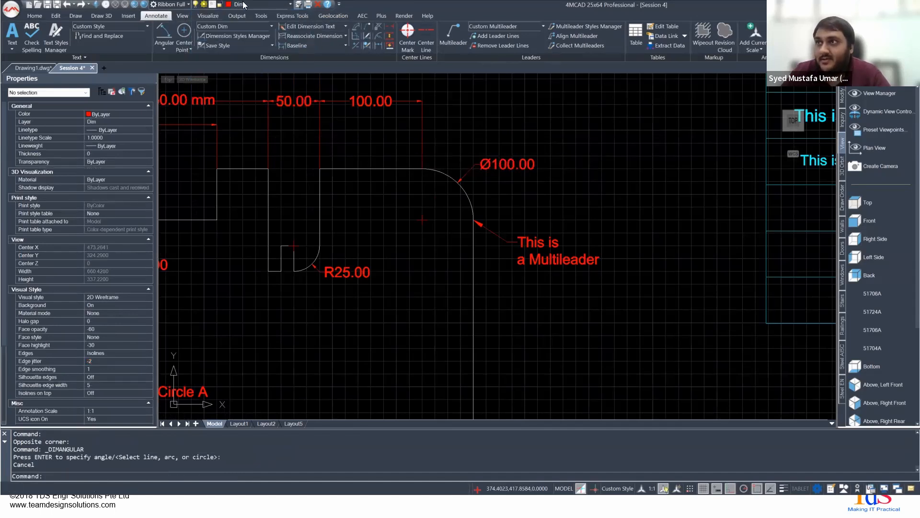
Step: Try to add an angular dimension to the rounded upper-right corner arc of the profile
left_click(167, 33)
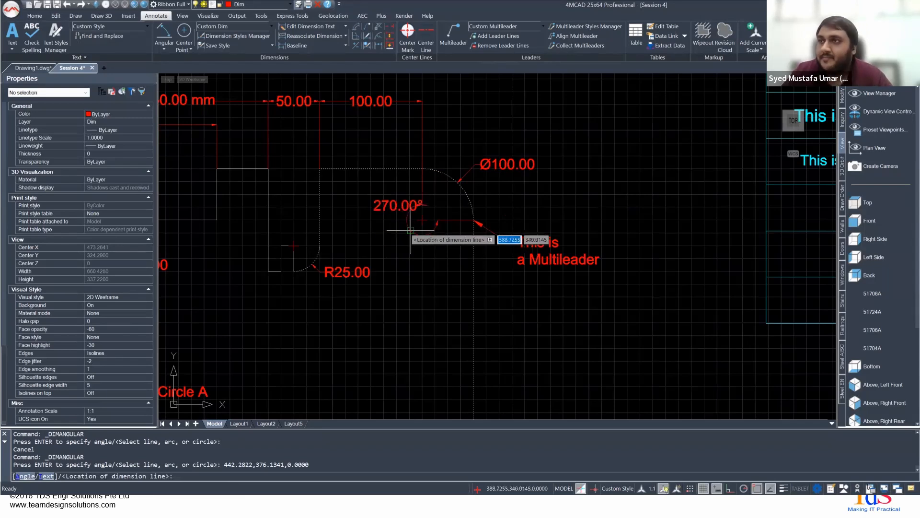
key("Escape")
left_click(164, 45)
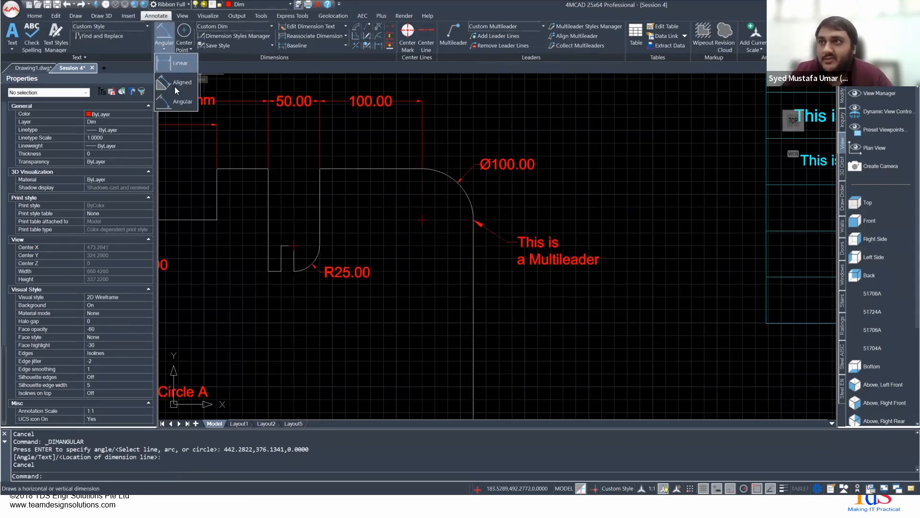
left_click(184, 46)
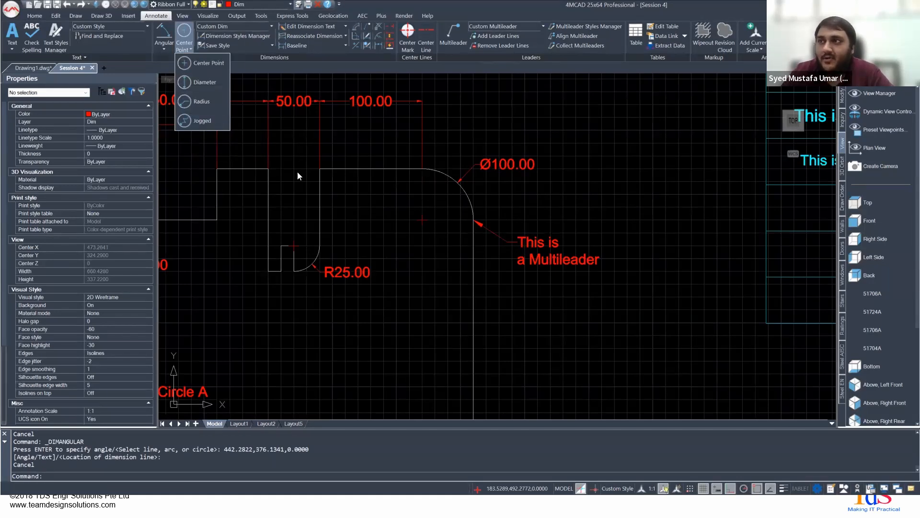
left_click(294, 205)
scroll(282, 212, "down", 3)
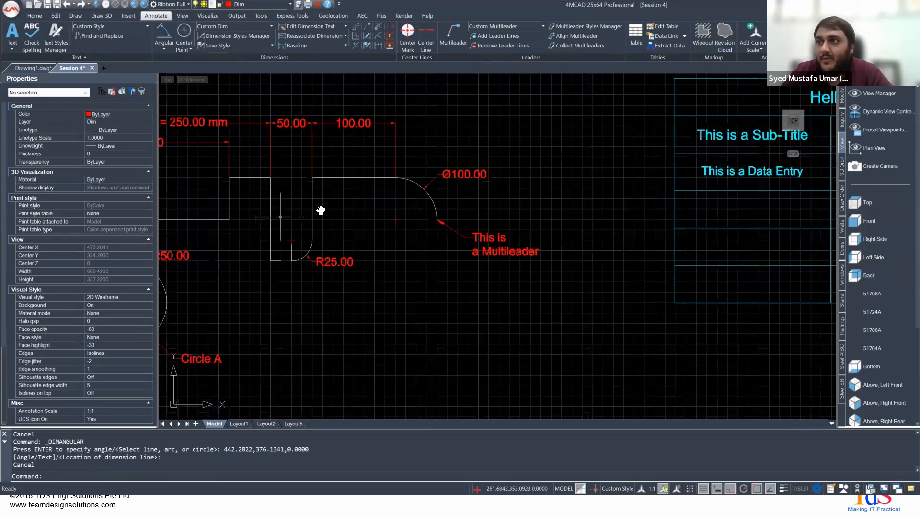
scroll(280, 217, "down", 2)
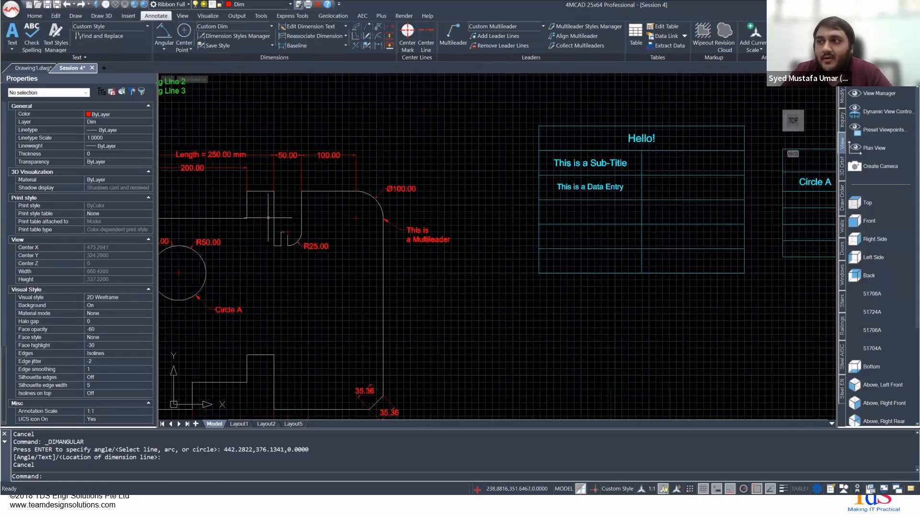
middle_click_drag(280, 217, 410, 172)
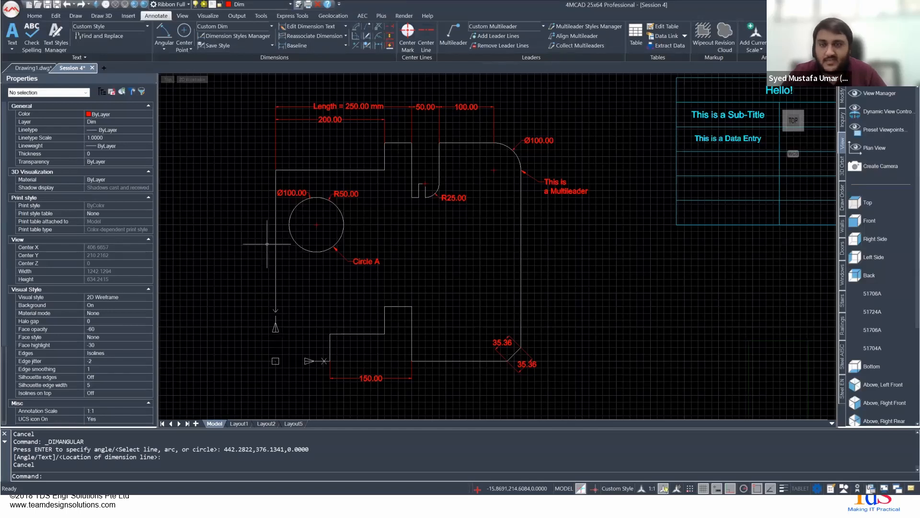
key("alt+Tab")
left_click(406, 214)
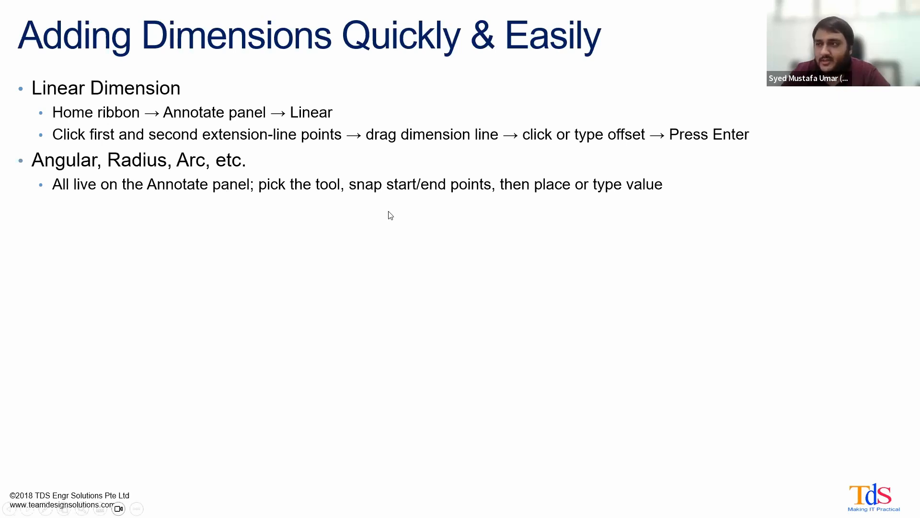
left_click(402, 250)
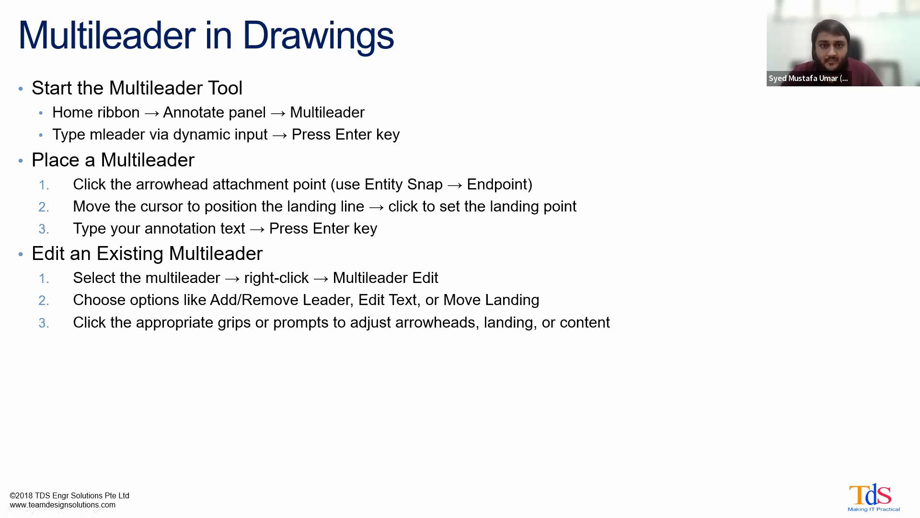
key("alt+Tab")
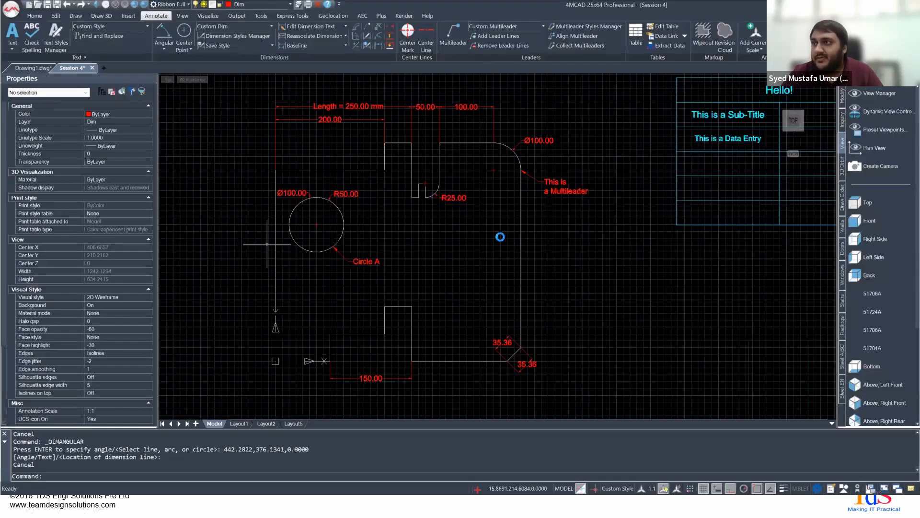
Step: Add a multileader reading "Hello!" from the lower end of the rounded upper-right corner arc, switching polar tracking on to place an angled landing
scroll(566, 174, "up", 1)
mouse_move(568, 174)
middle_mouse_down()
mouse_move(588, 174)
mouse_move(583, 203)
mouse_move(595, 233)
middle_mouse_up()
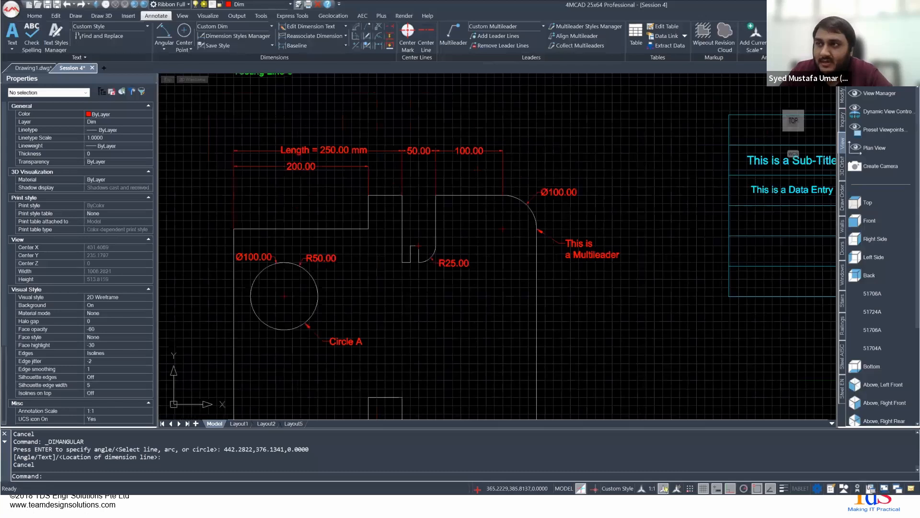
scroll(236, 118, "up", 2)
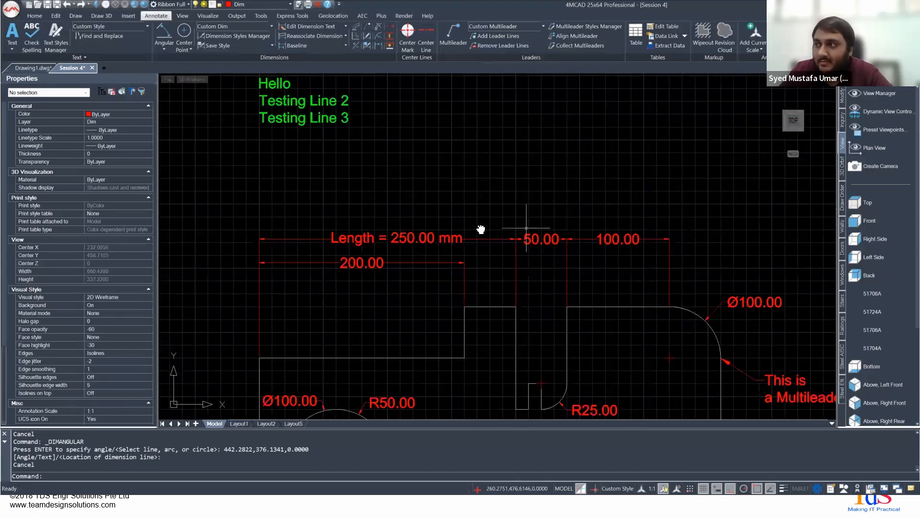
scroll(575, 219, "down", 2)
middle_click_drag(580, 285, 485, 222)
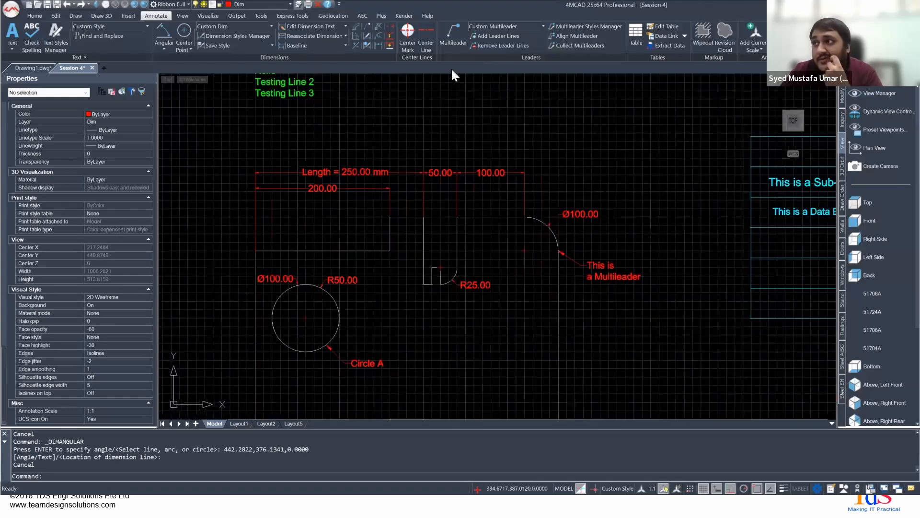
left_click(454, 34)
scroll(494, 153, "up", 3)
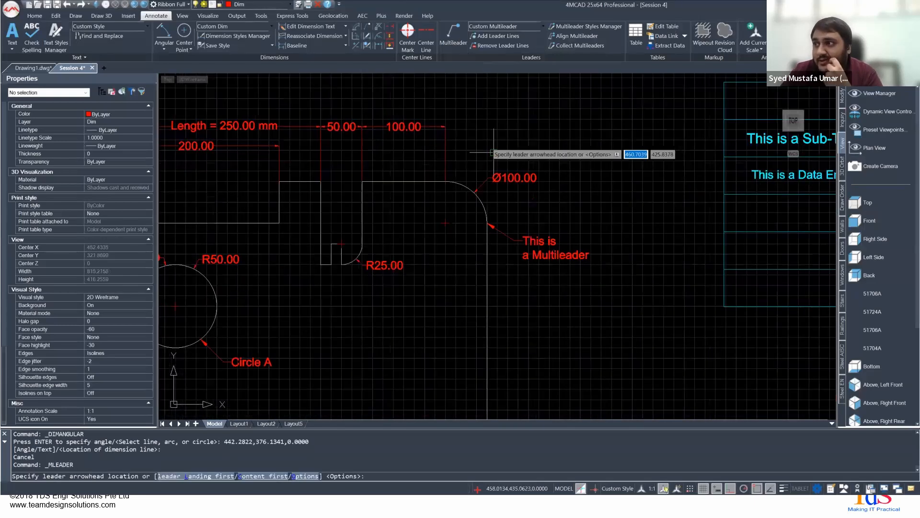
left_click(497, 228)
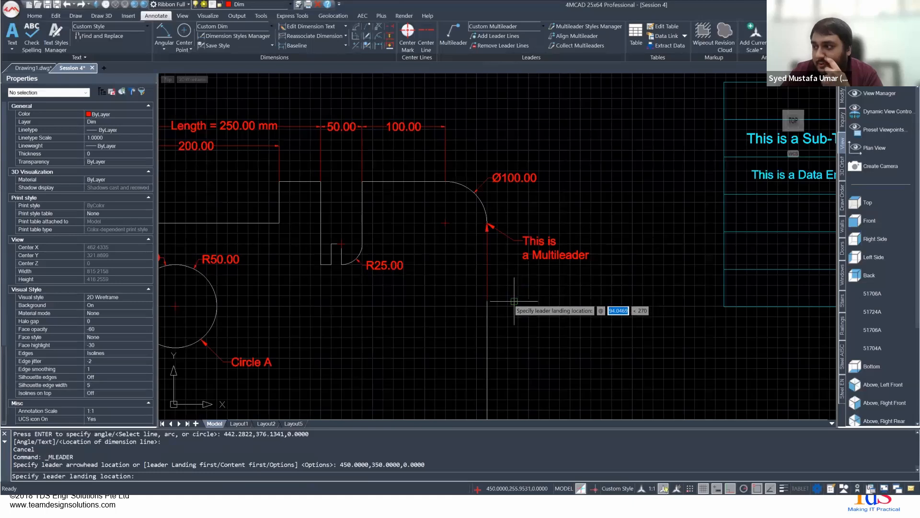
left_click(744, 489)
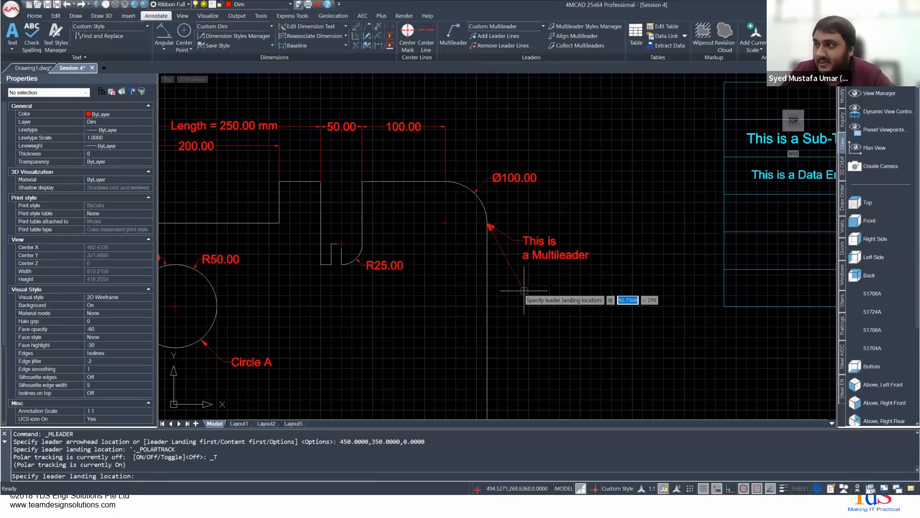
left_click(524, 290)
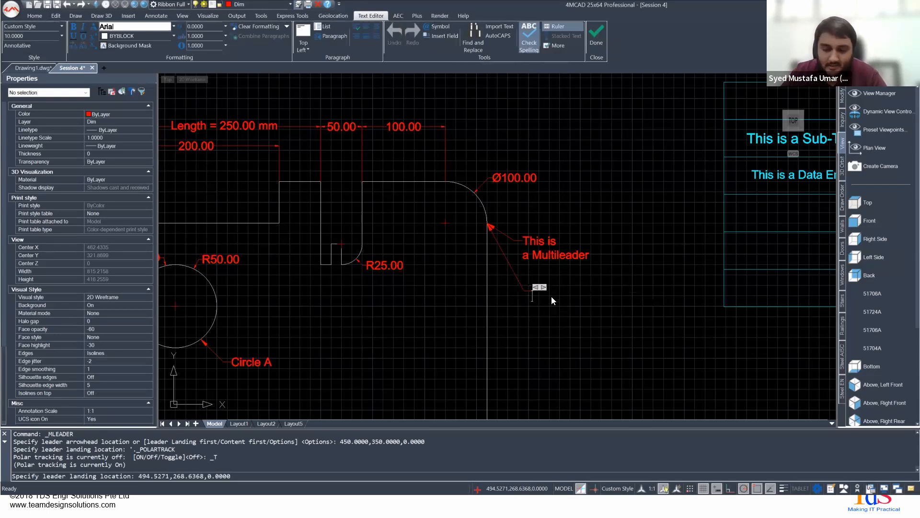
type("Hello!")
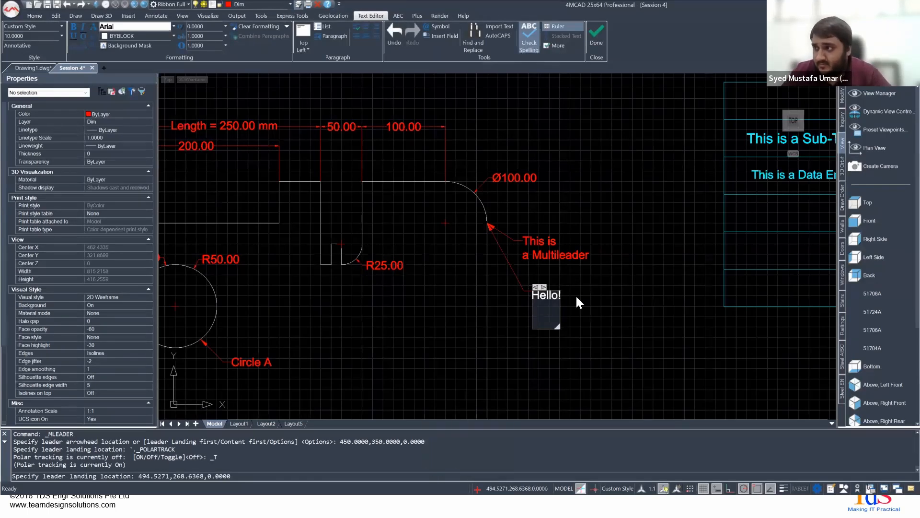
left_click(593, 295)
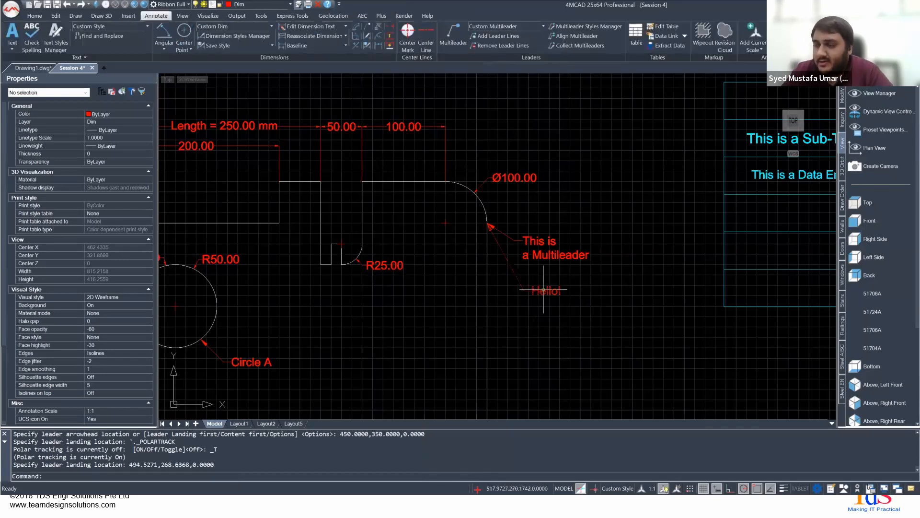
Step: Inspect the properties of the "Hello!" multileader and of the "Circle A" multileader
scroll(534, 280, "up", 2)
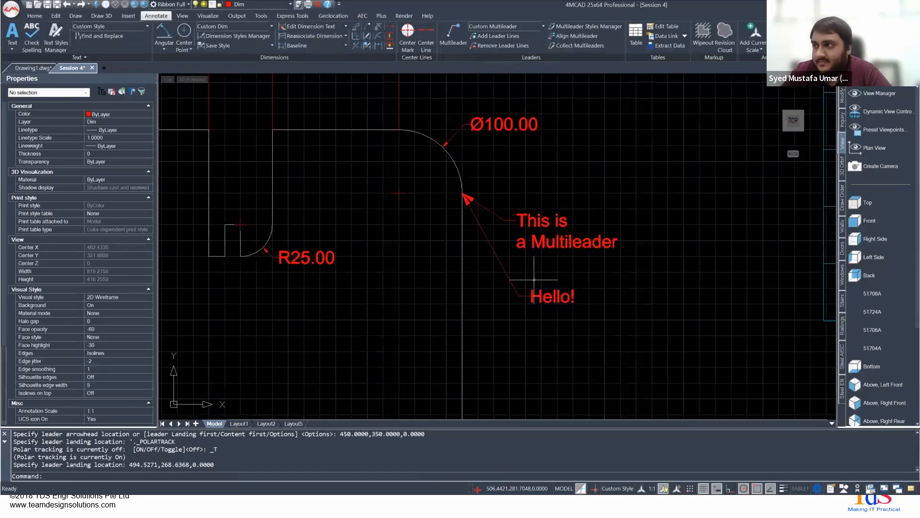
scroll(535, 279, "up", 2)
left_click(527, 307)
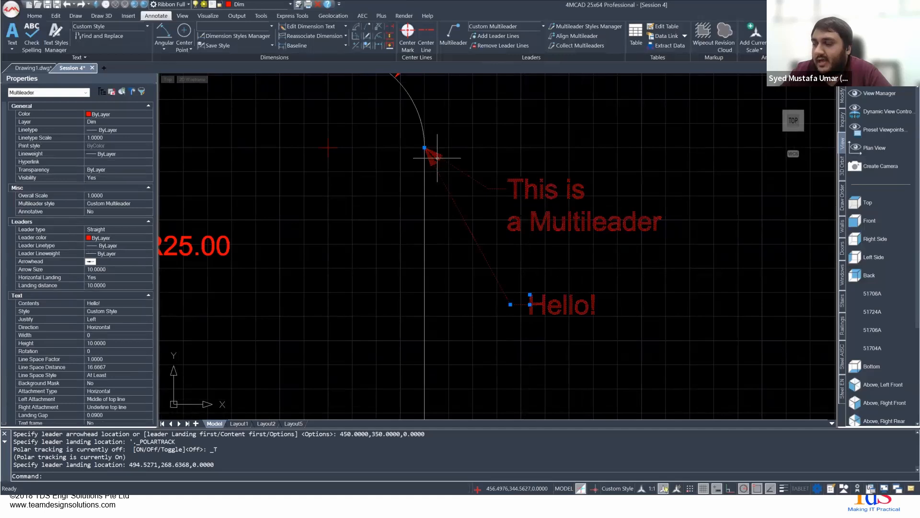
scroll(436, 157, "down", 5)
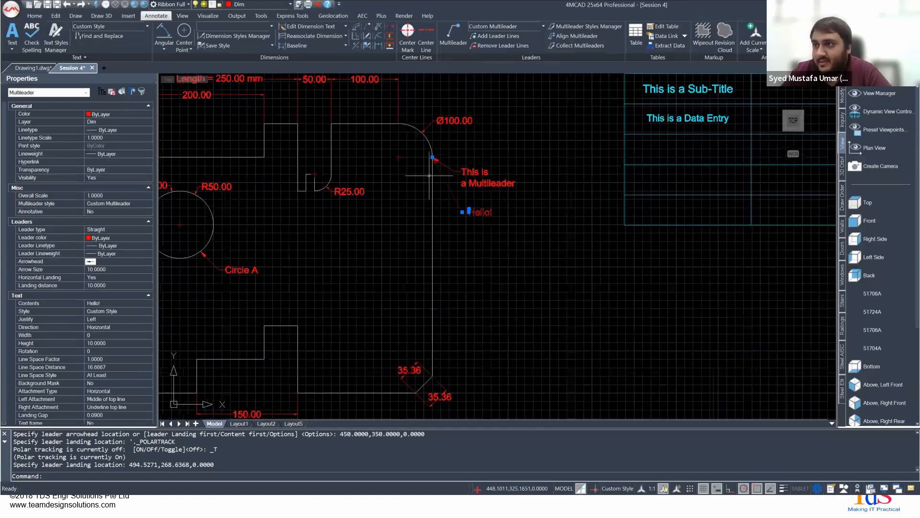
middle_click_drag(343, 222, 445, 218)
left_click(327, 265)
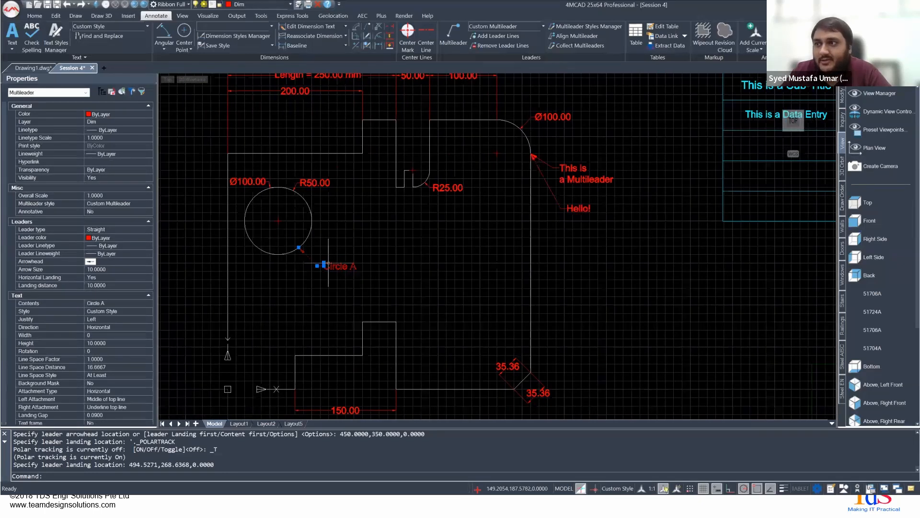
scroll(322, 263, "up", 1)
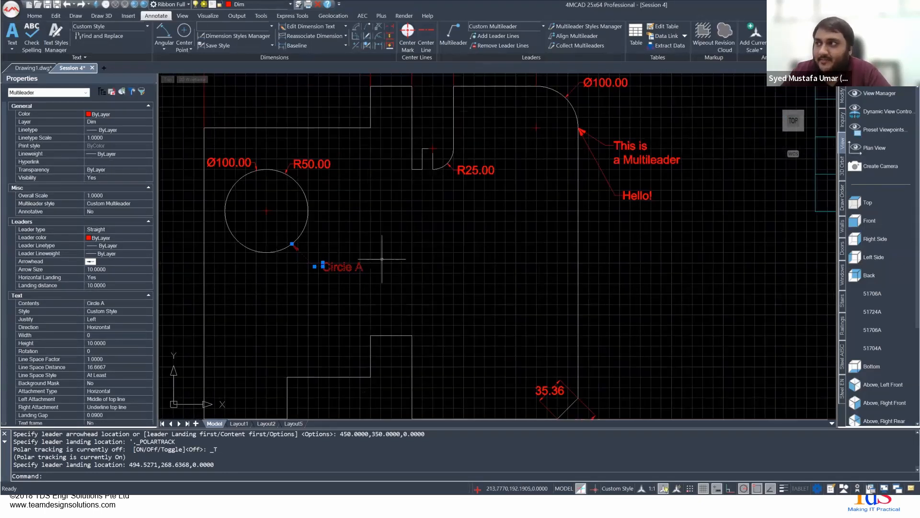
Step: Delete the "Hello!" multileader near the rounded upper-right corner of the profile
left_click(641, 195)
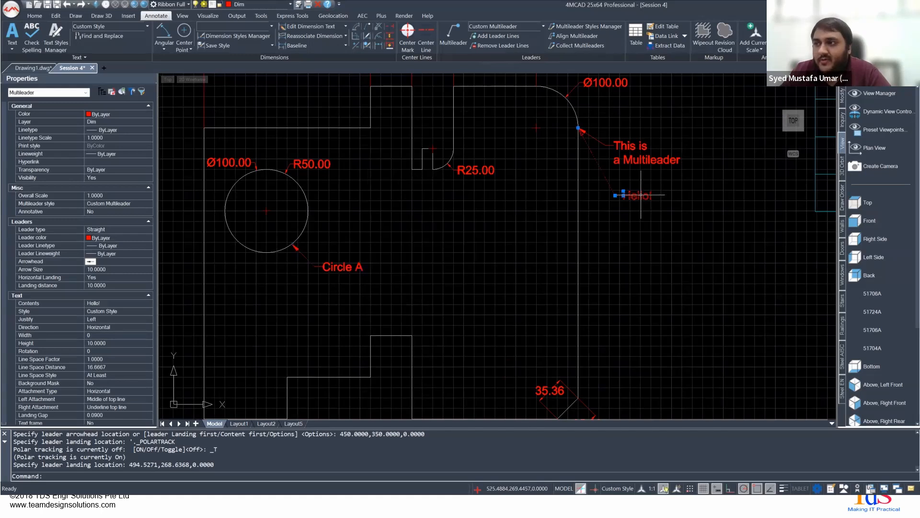
key("Delete")
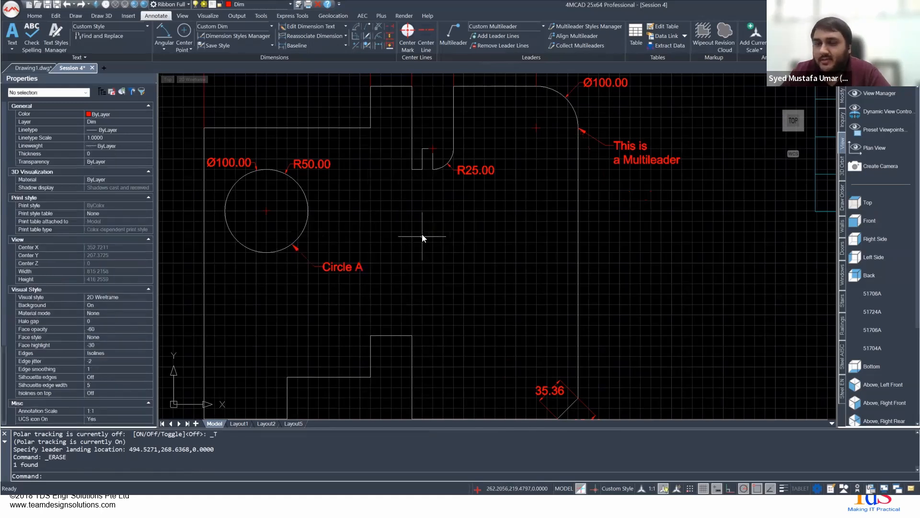
scroll(423, 238, "down", 2)
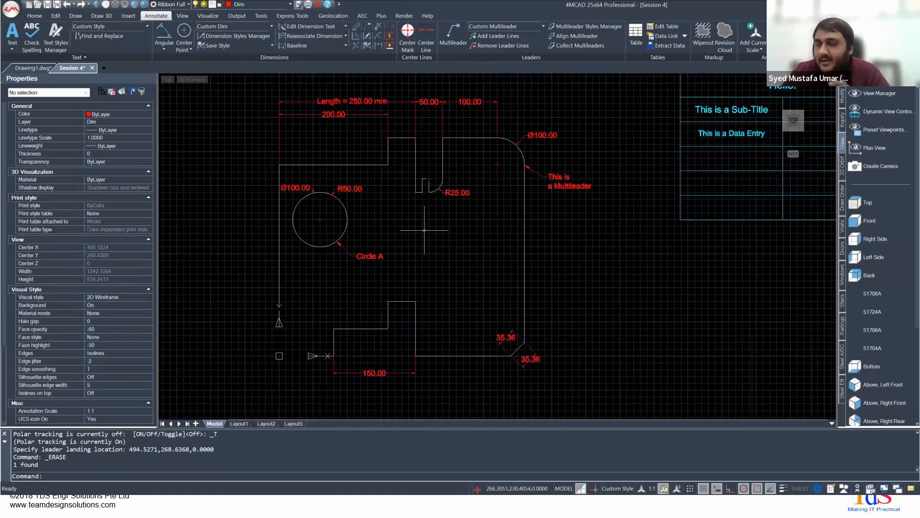
scroll(426, 232, "down", 2)
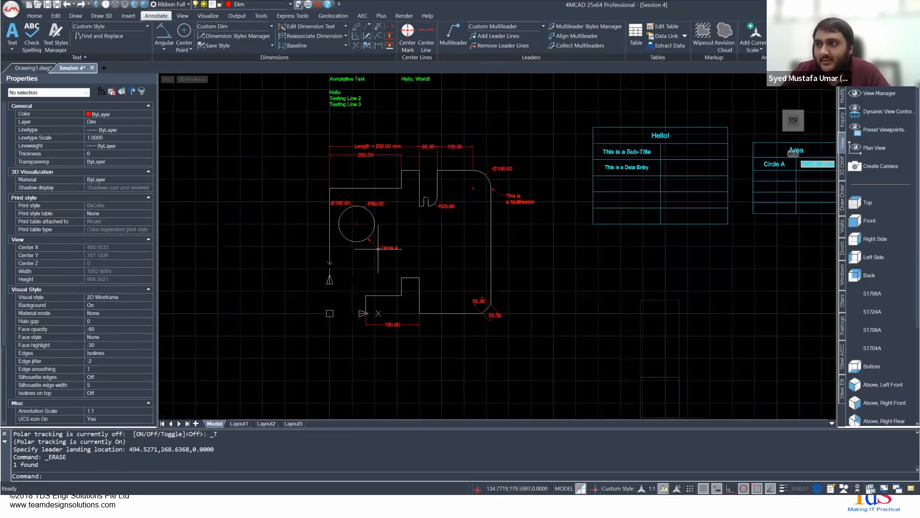
scroll(365, 240, "up", 3)
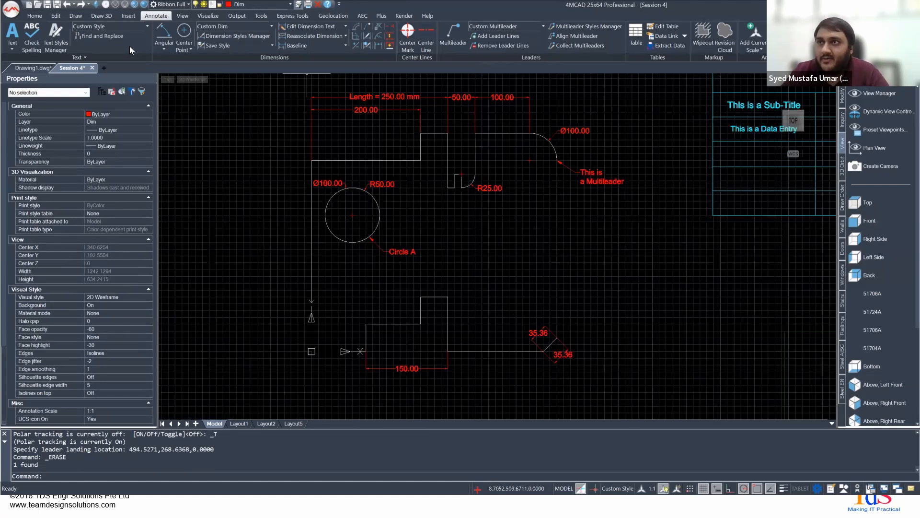
Step: Review the leader format and leader structure settings of the Custom Multileader style
left_click(394, 253)
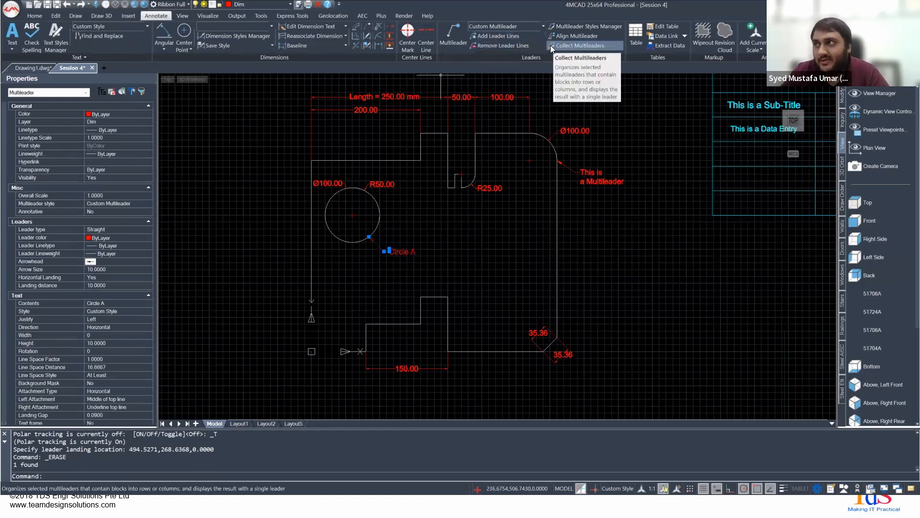
left_click(580, 26)
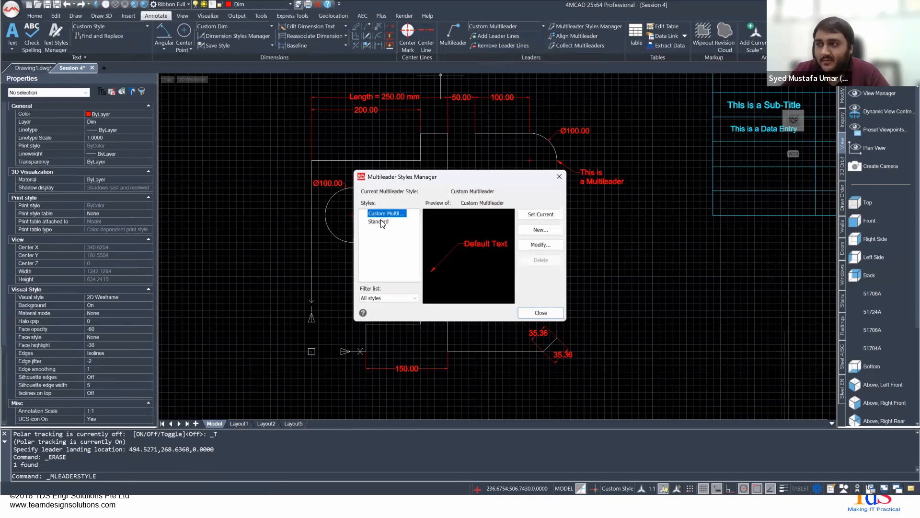
left_click(540, 245)
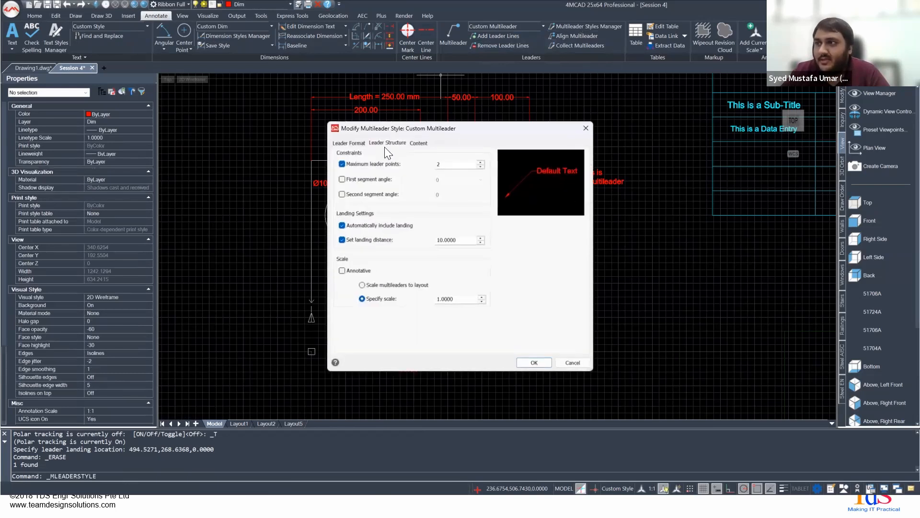
left_click(357, 144)
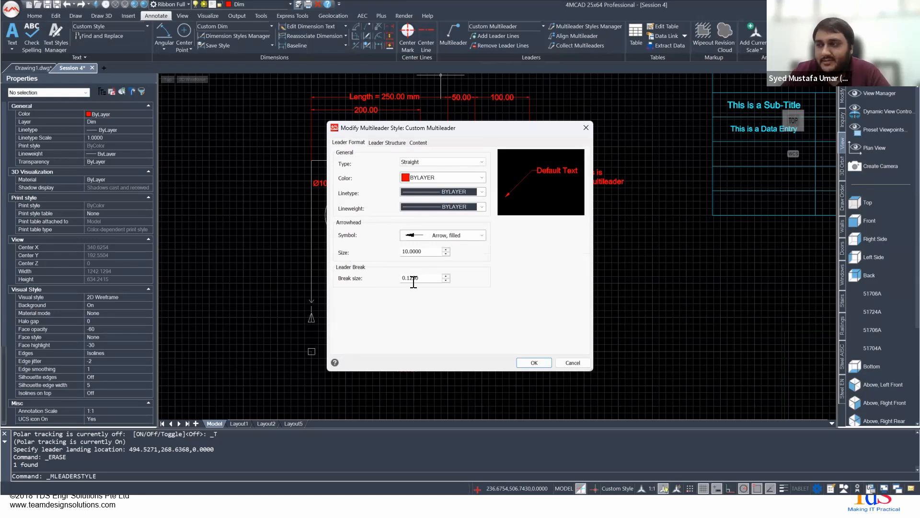
left_click(385, 140)
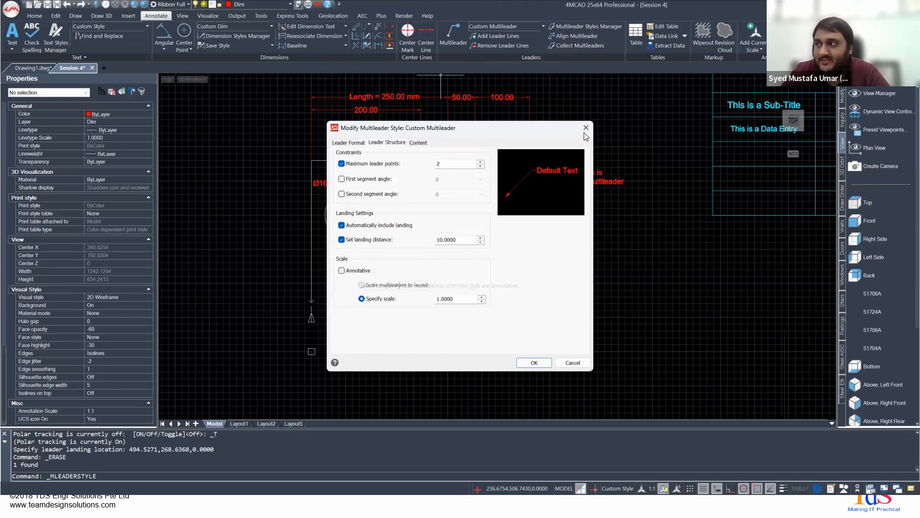
key("Return")
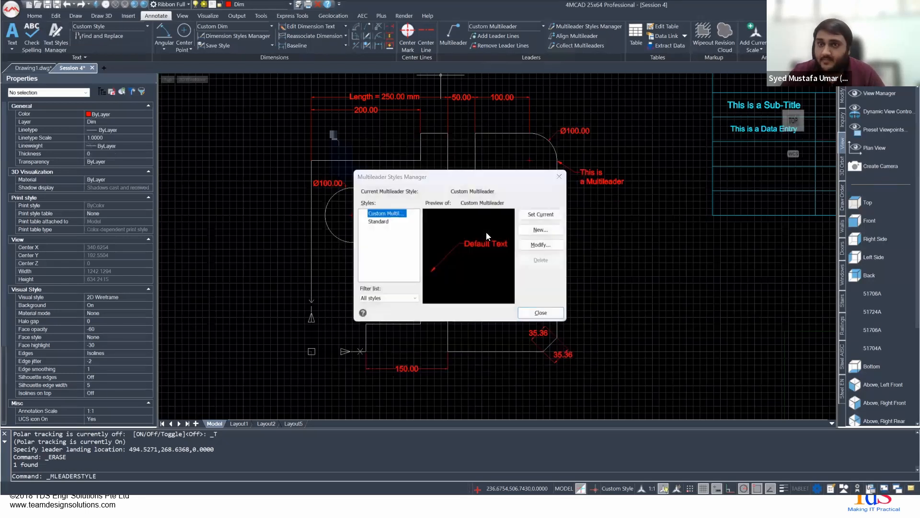
key("alt+Tab")
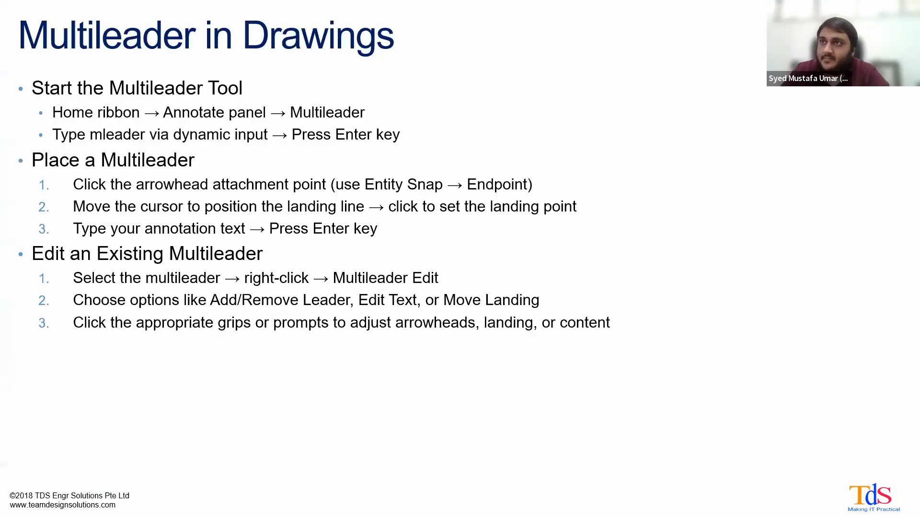
key("Right")
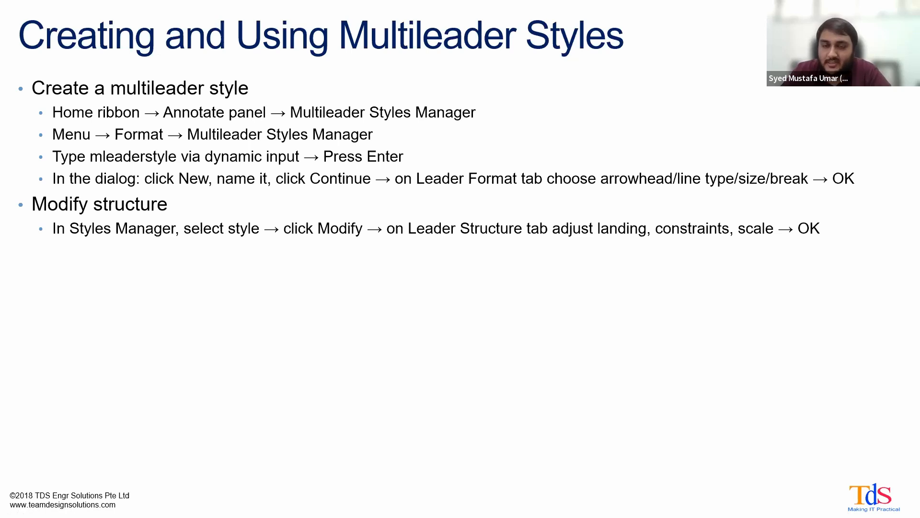
left_click(532, 257)
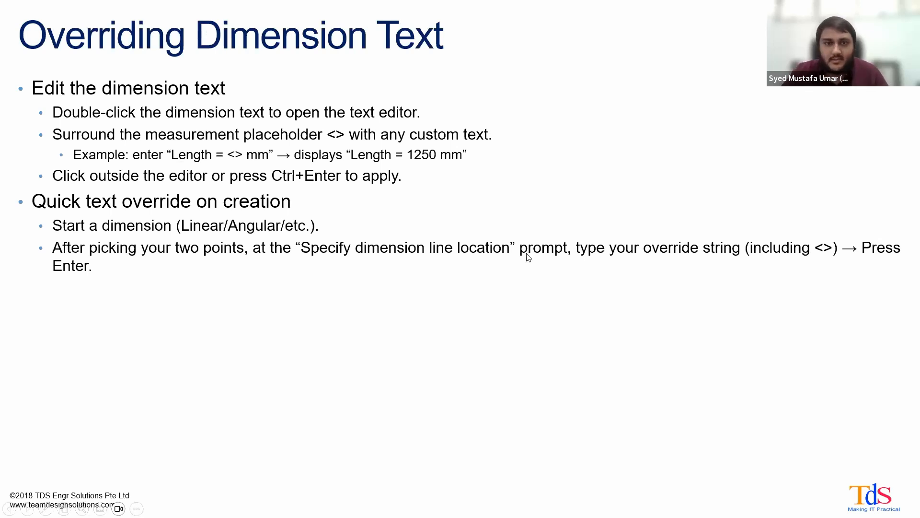
key("alt+Tab")
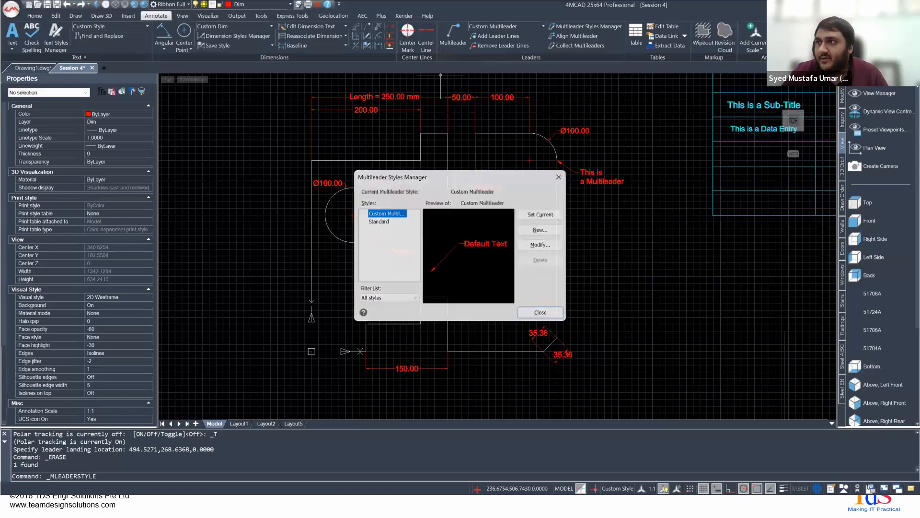
Step: Edit the text of the upper Length dimension so the measured value is followed directly by the suffix "m"
key("Escape")
scroll(398, 107, "up", 1)
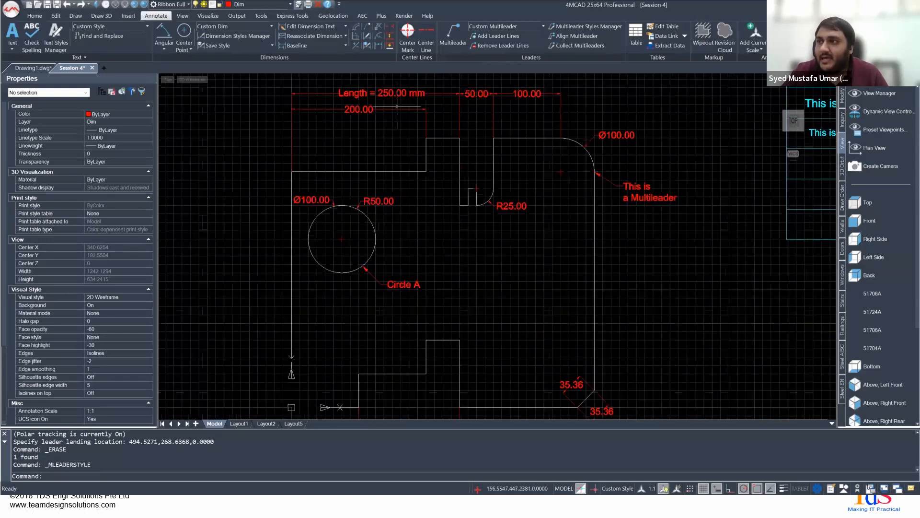
middle_click_drag(352, 191, 356, 209)
mouse_move(442, 142)
middle_mouse_down()
mouse_move(430, 154)
mouse_move(424, 224)
middle_mouse_up()
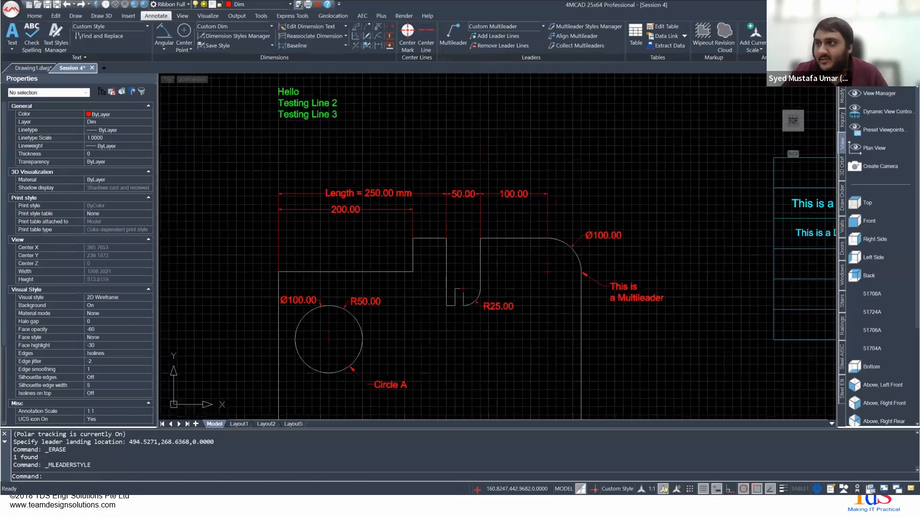
scroll(364, 192, "up", 4)
double_click(475, 196)
key("BackSpace")
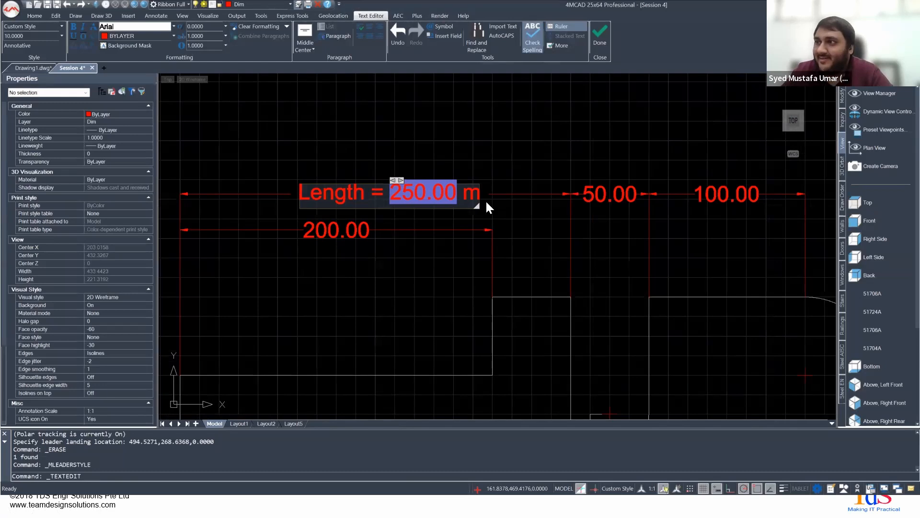
key("BackSpace")
key("Return")
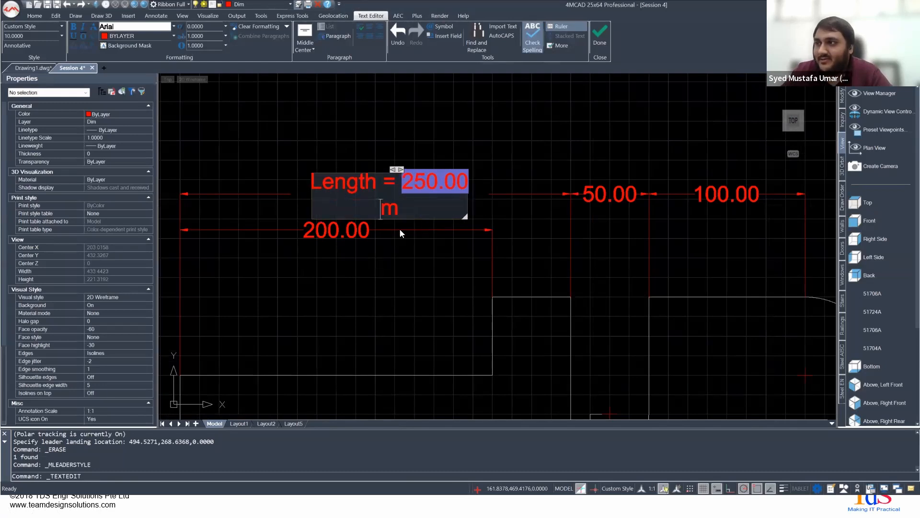
key("BackSpace")
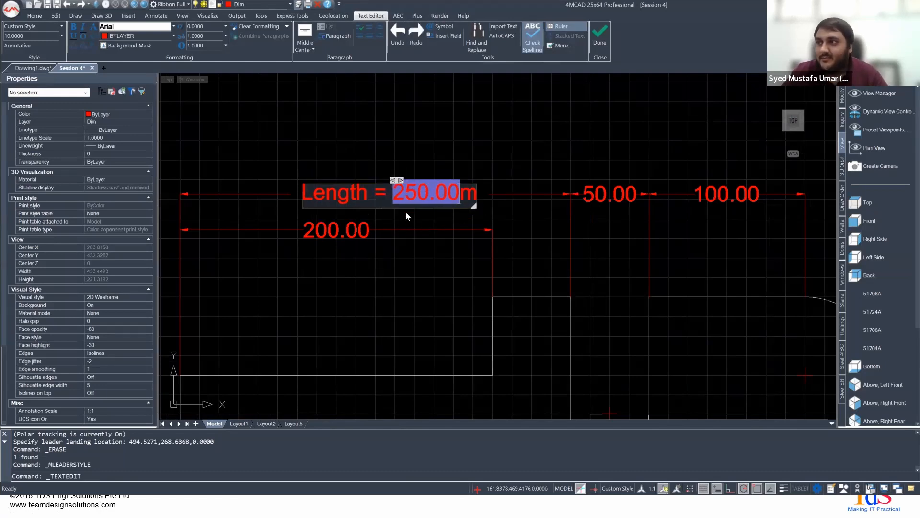
left_click(395, 237)
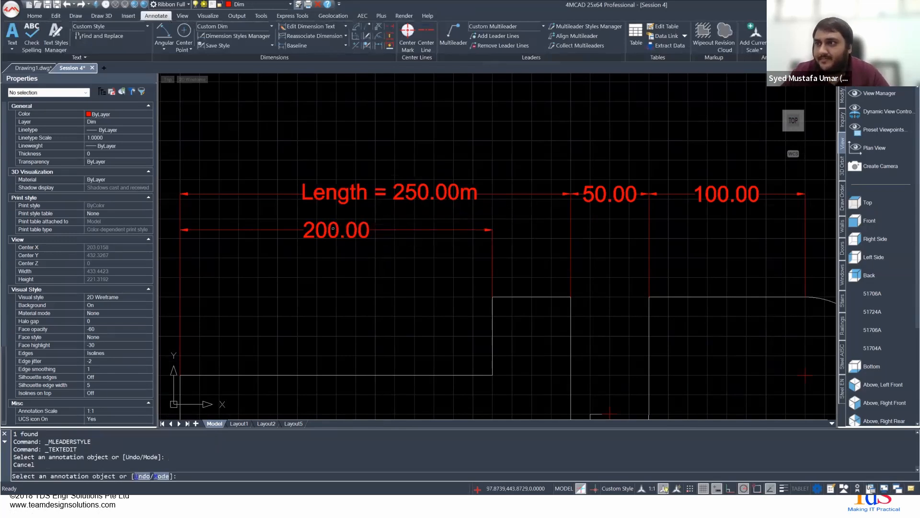
Step: Override the text of the 200.00 dimension below the upper Length dimension as "L = <>m"
key("Escape")
double_click(330, 230)
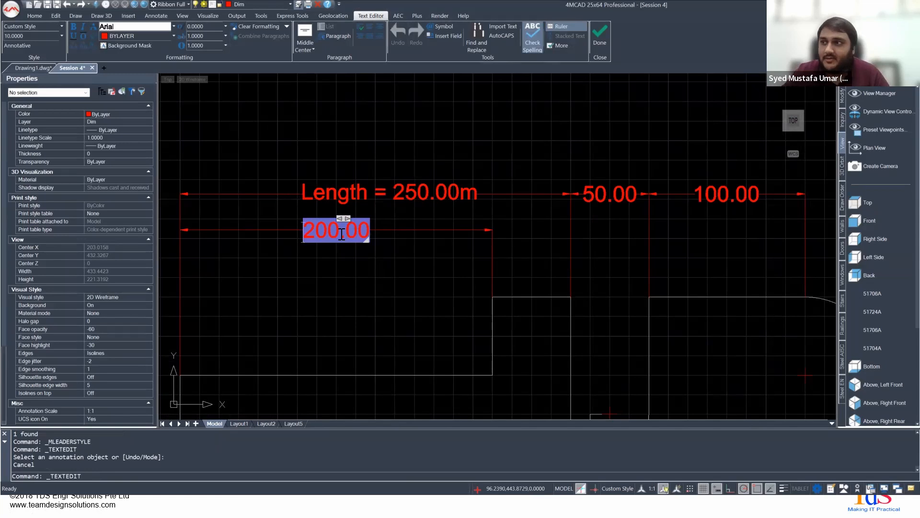
key("BackSpace")
key("Caps_Lock")
type("L")
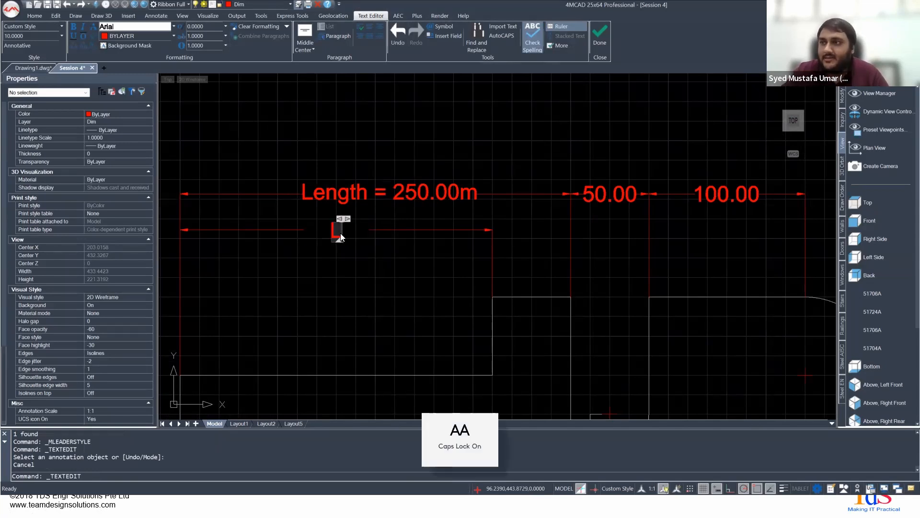
type(" = <")
key("Caps_Lock")
type(">")
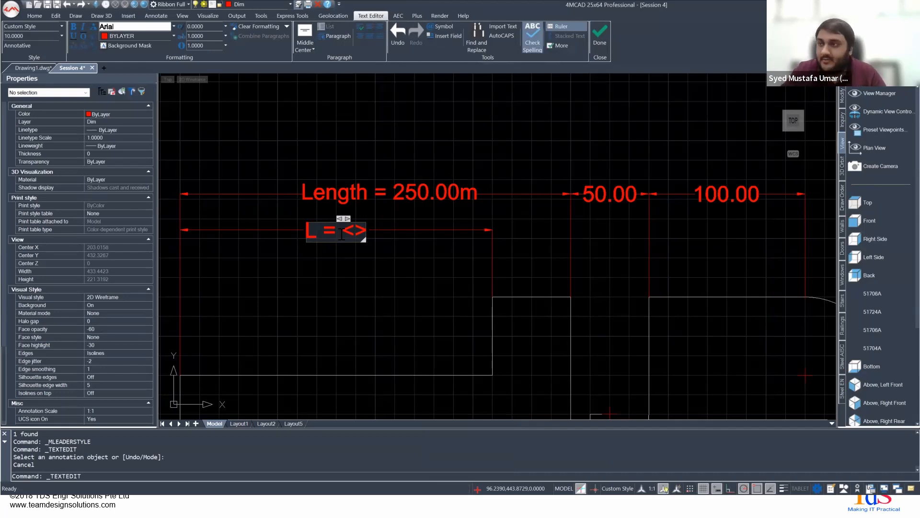
type("m")
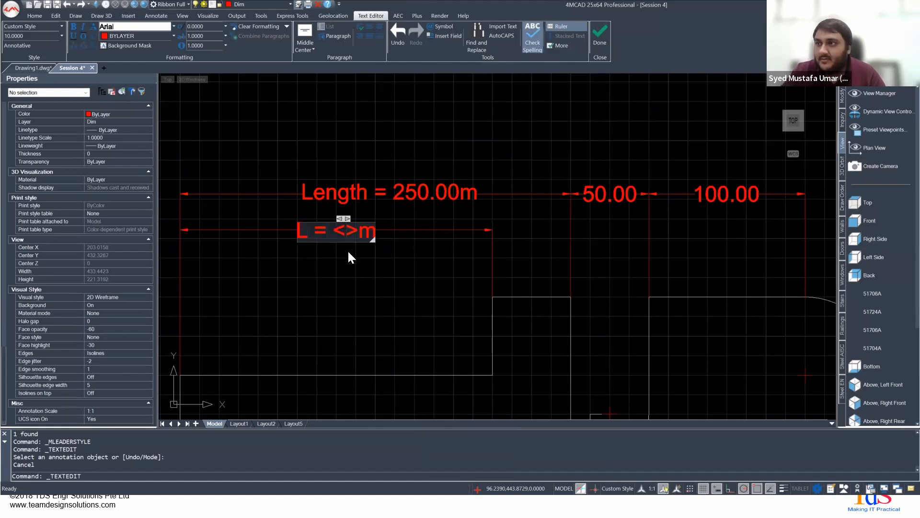
left_click(348, 253)
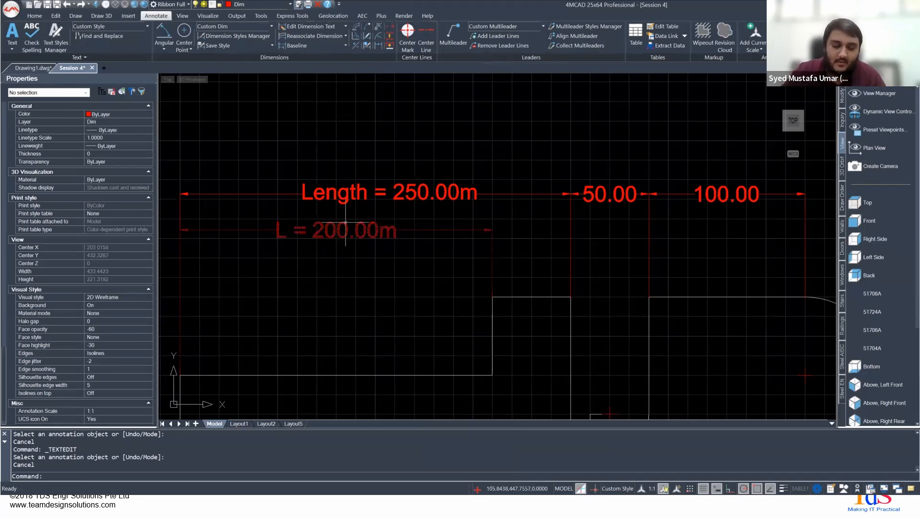
scroll(389, 253, "down", 3)
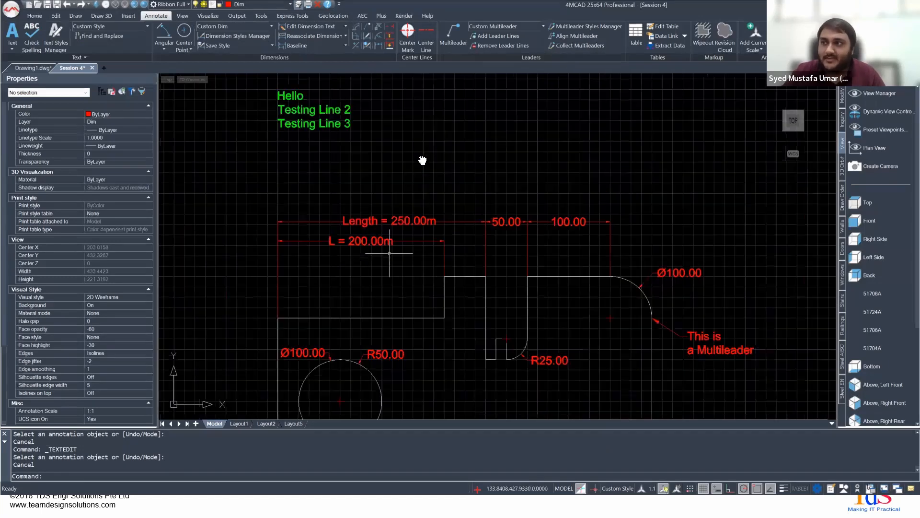
scroll(423, 161, "down", 3)
middle_click_drag(353, 264, 348, 188)
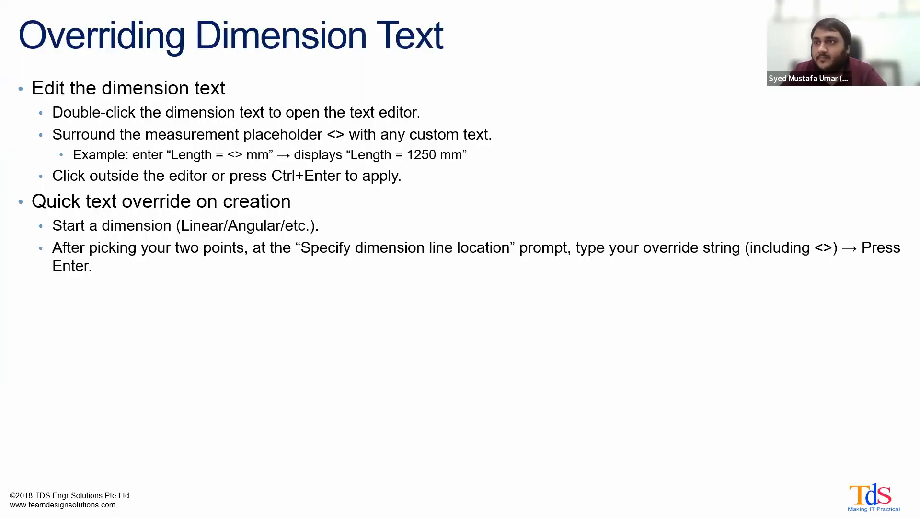
left_click(408, 196)
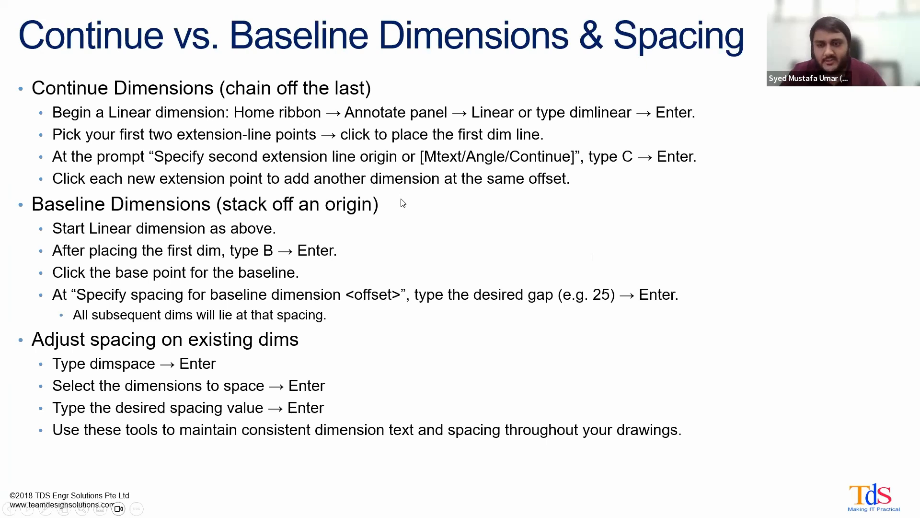
key("alt+Tab")
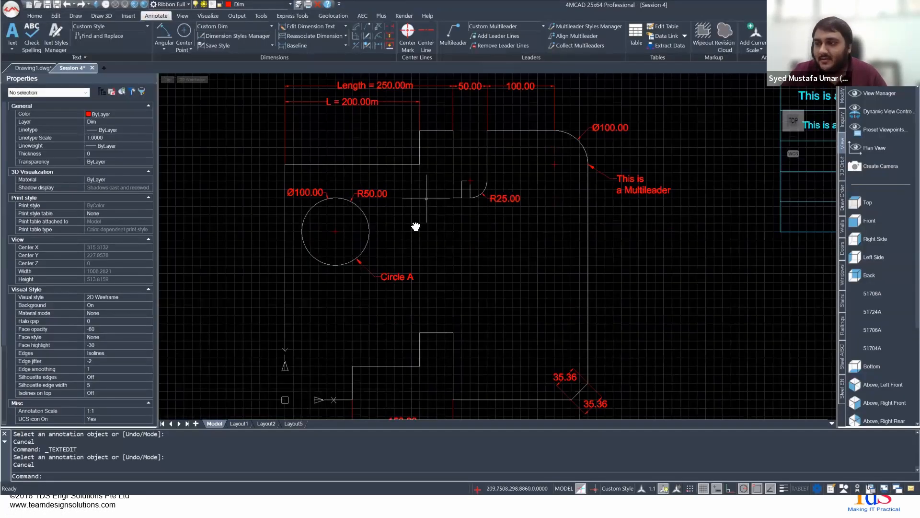
Step: Try a baseline dimension starting from the first extension line of the upper Length dimension
scroll(419, 193, "down", 3)
middle_click_drag(413, 236, 419, 195)
scroll(362, 229, "up", 2)
mouse_move(348, 232)
middle_mouse_down()
mouse_move(351, 287)
mouse_move(319, 415)
middle_mouse_up()
middle_click_drag(349, 207, 346, 247)
scroll(336, 239, "up", 2)
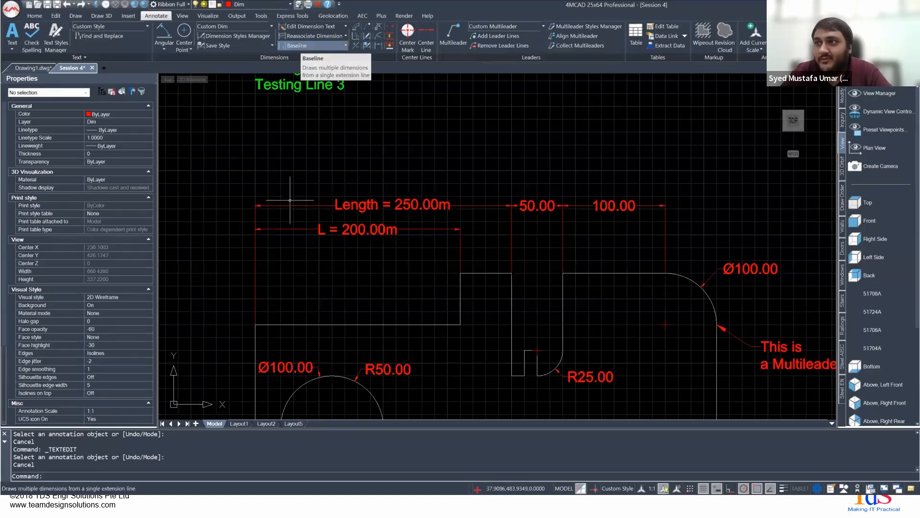
left_click(303, 47)
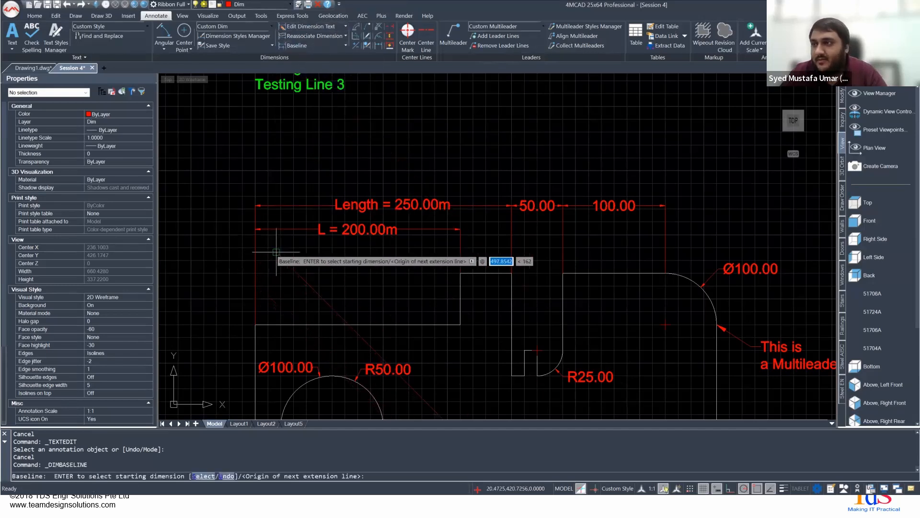
key("Down")
key("Down")
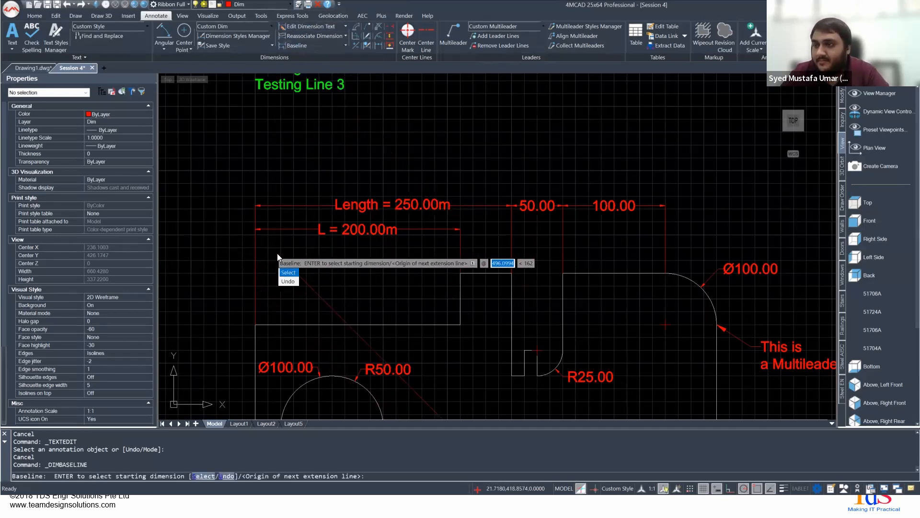
key("Return")
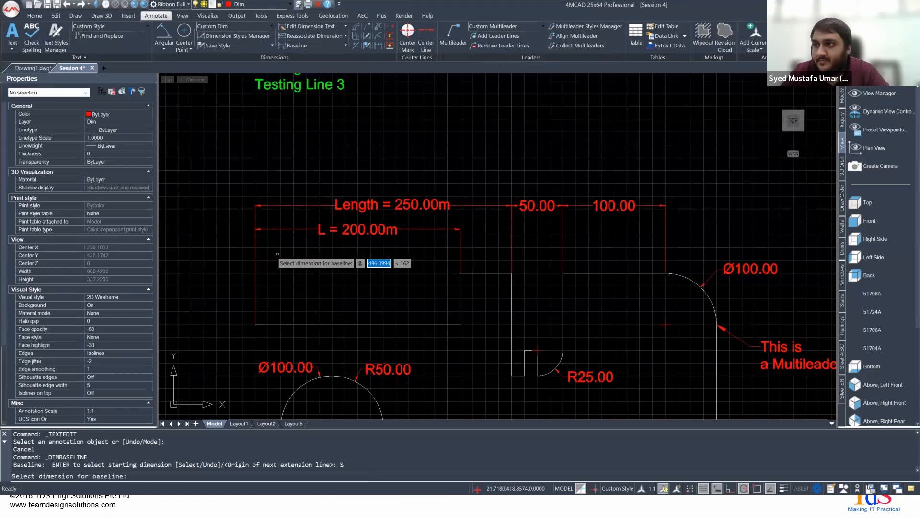
left_click(255, 269)
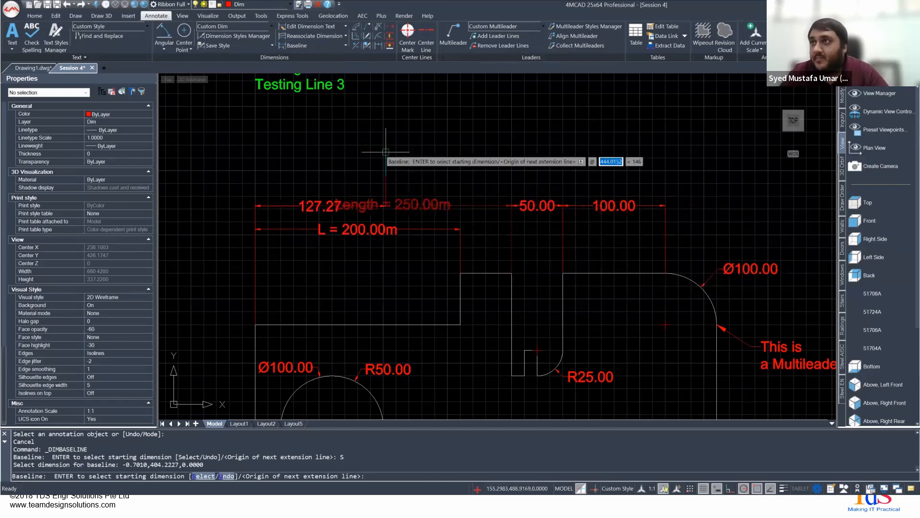
key("Escape")
Step: Continue the upper dimension chain from the 100.00 dimension to the profile's outer edge and about 148 and 72 units beyond, and undo it
left_click(344, 45)
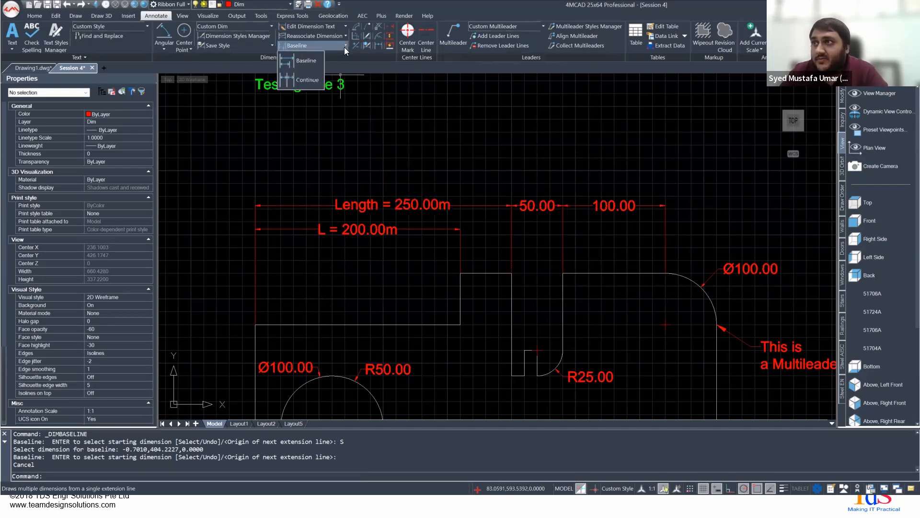
left_click(308, 78)
middle_click_drag(405, 155, 378, 148)
middle_click_drag(666, 175, 485, 174)
type("S")
key("Return")
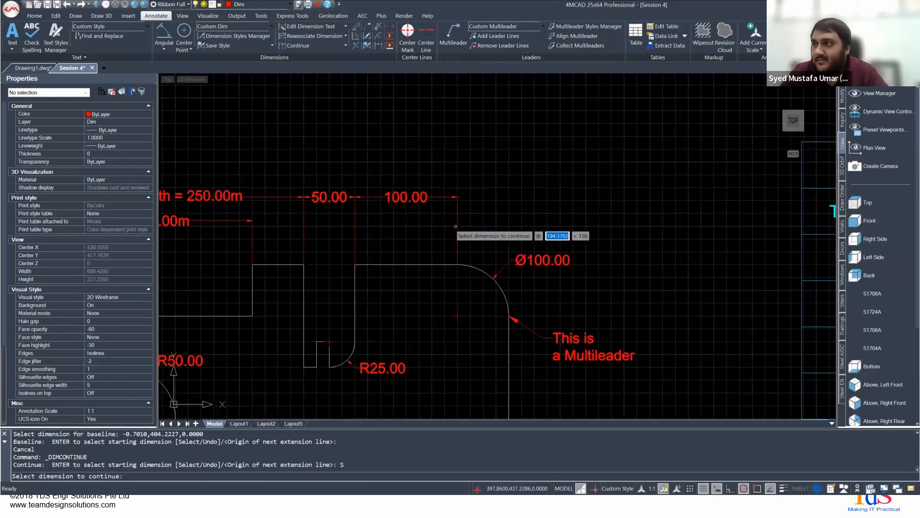
left_click(458, 225)
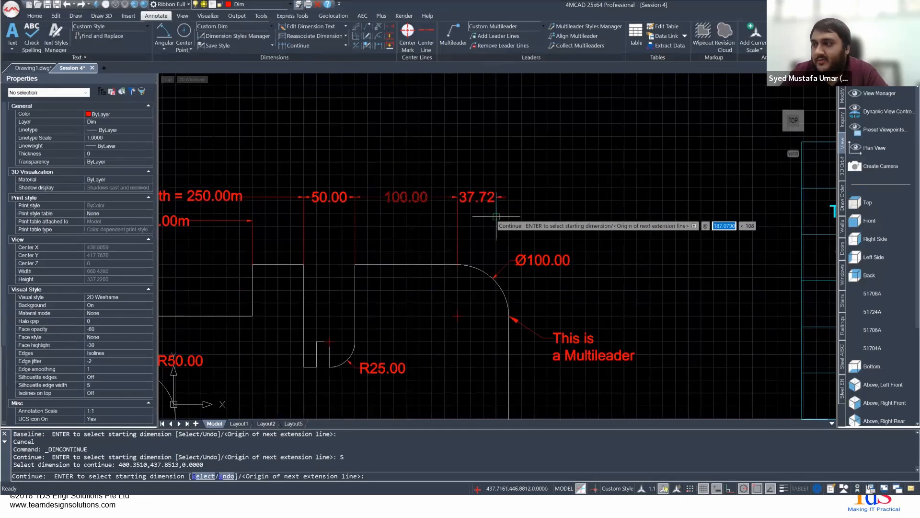
left_click(509, 352)
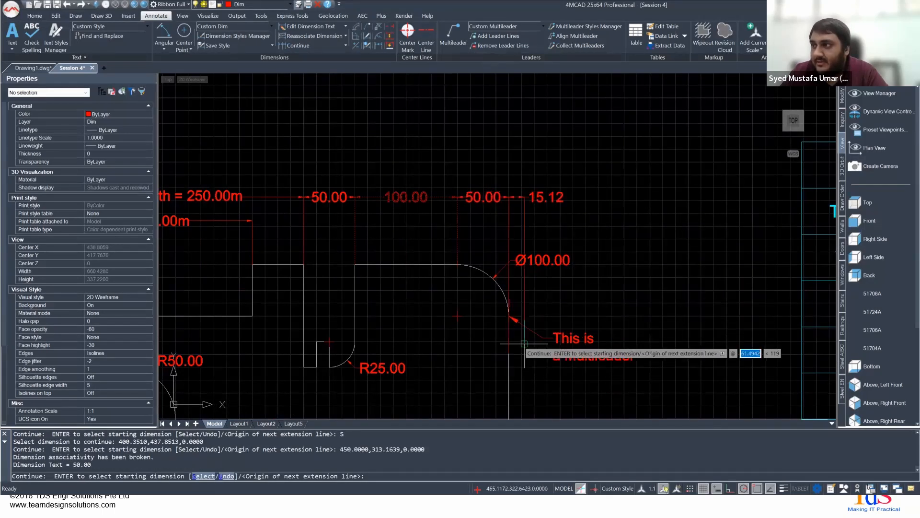
left_click(662, 324)
left_click(734, 321)
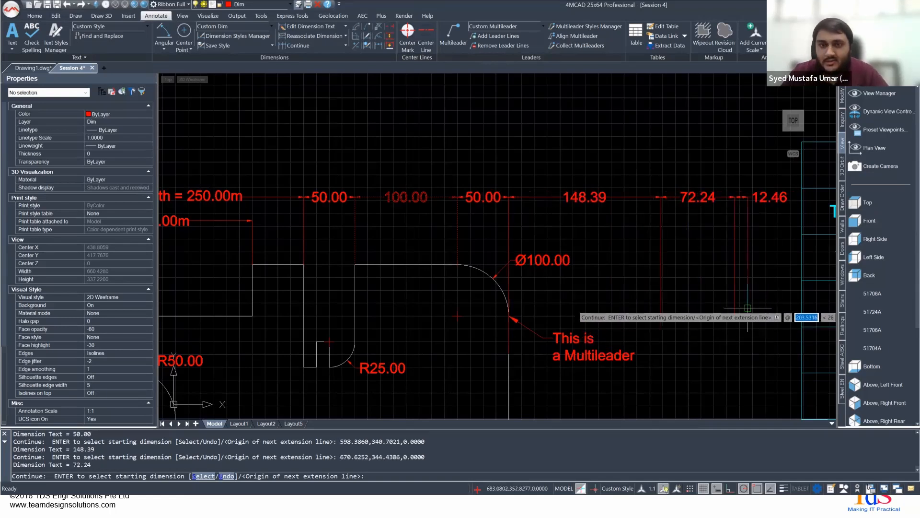
key("Escape")
key("ctrl+z")
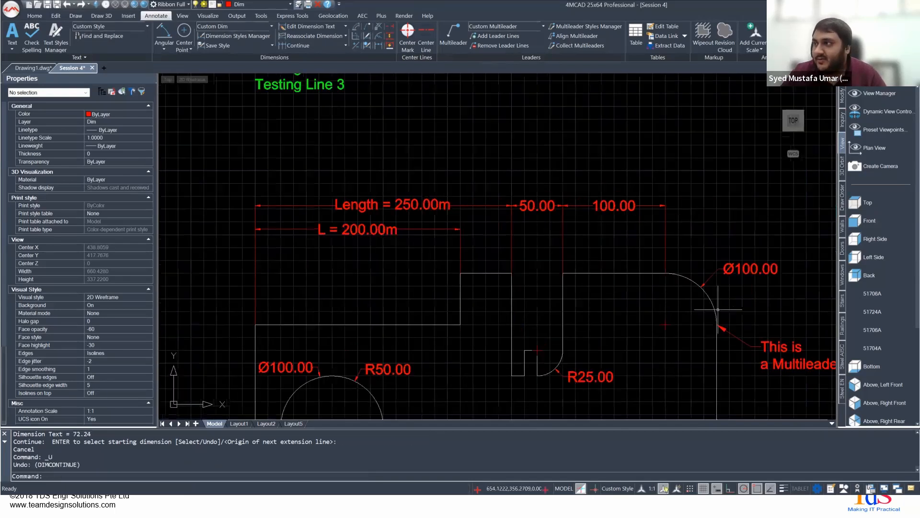
scroll(678, 318, "down", 3)
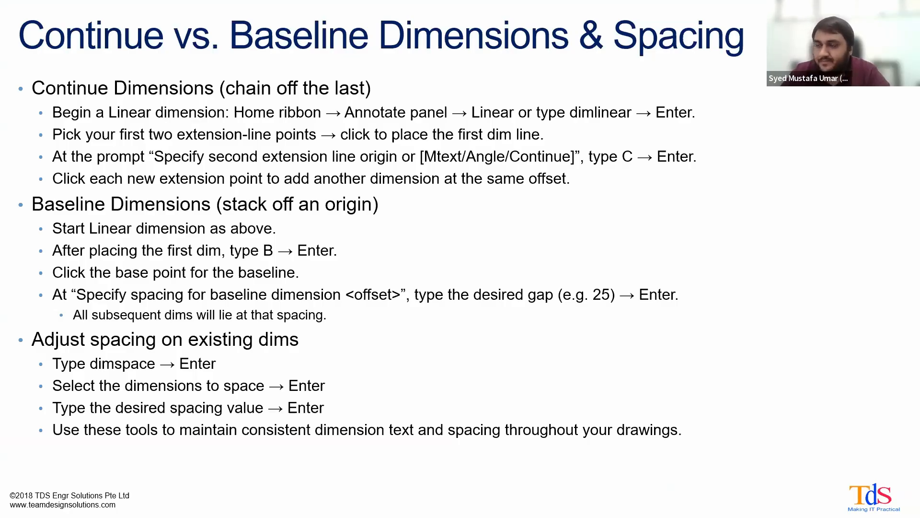
left_click(425, 233)
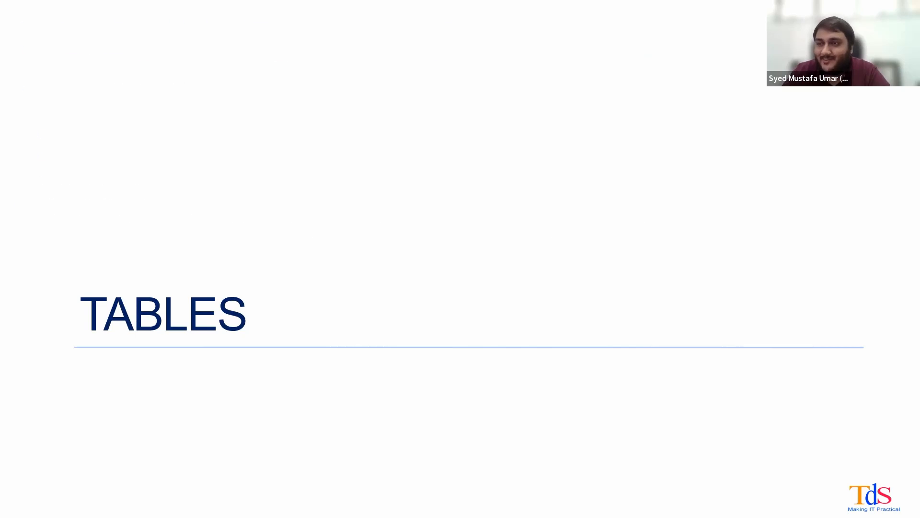
key("Right")
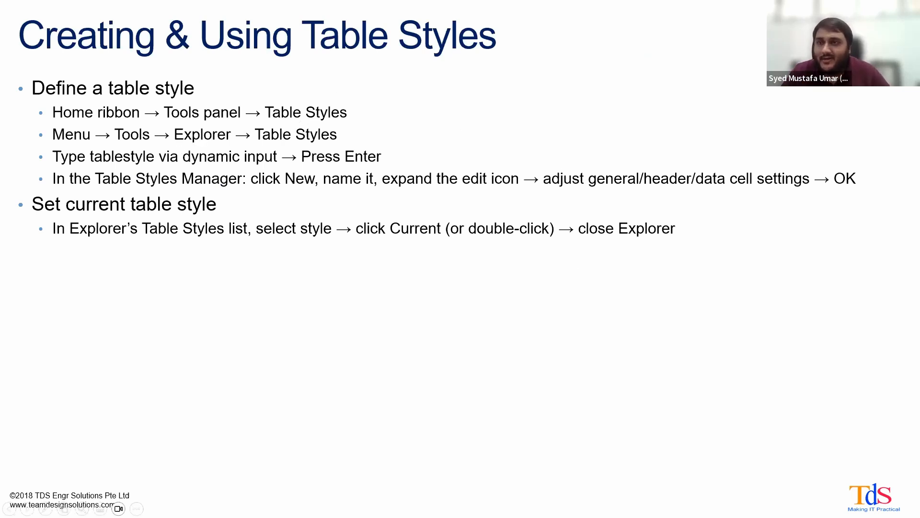
key("alt+Tab")
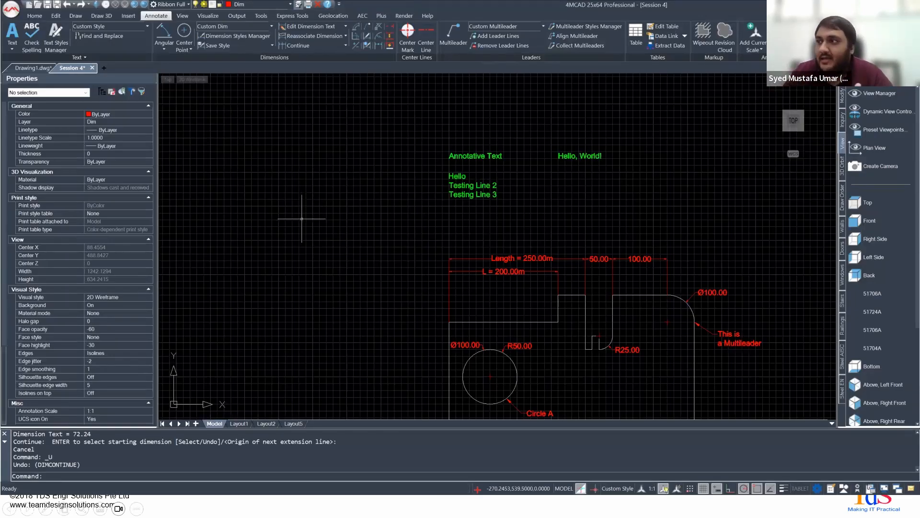
Step: Open the Table Styles Manager with the TABLESTYLE command and bring its dialog fully into view near the existing tables
scroll(575, 229, "down", 2)
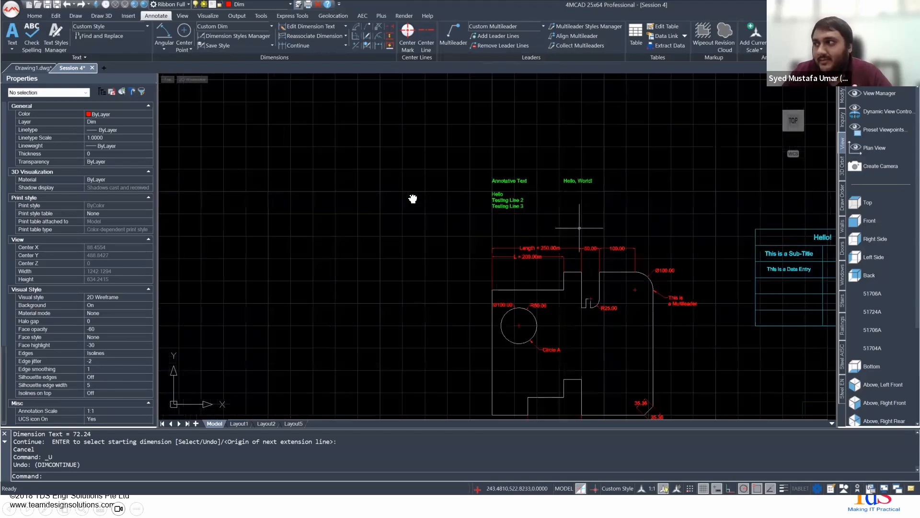
mouse_move(644, 246)
middle_mouse_down()
mouse_move(617, 218)
mouse_move(396, 223)
middle_mouse_up()
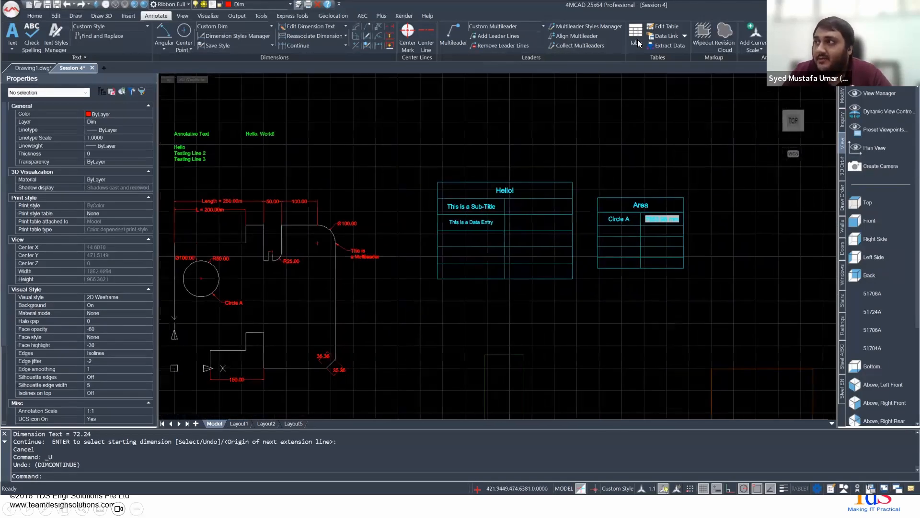
scroll(620, 222, "up", 2)
middle_click_drag(686, 218, 634, 195)
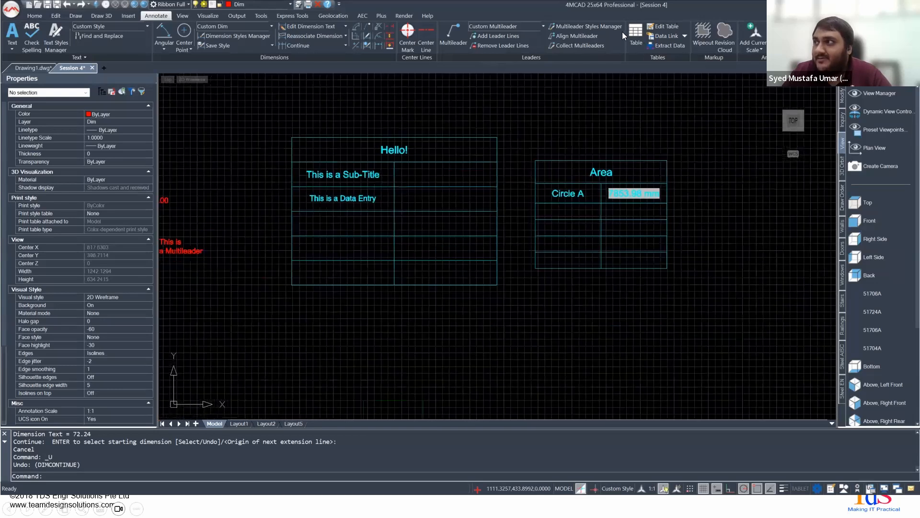
middle_click_drag(496, 184, 498, 145)
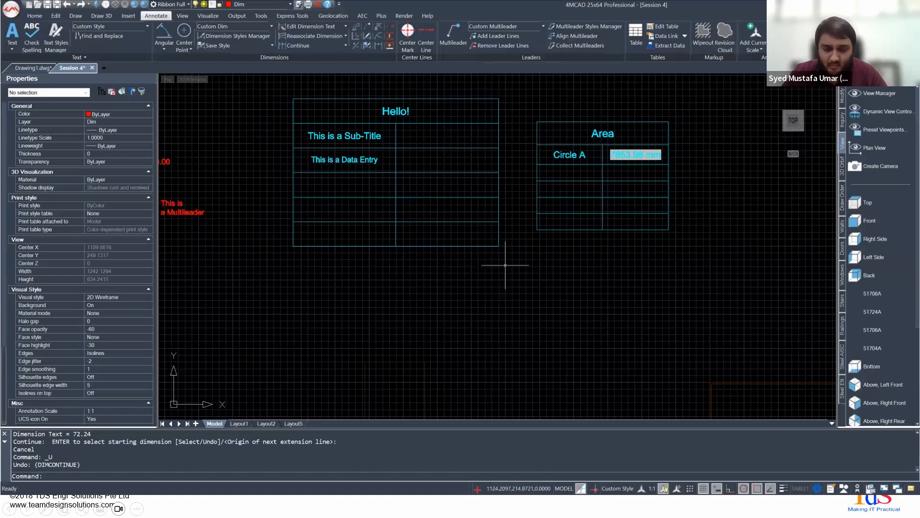
type("ta")
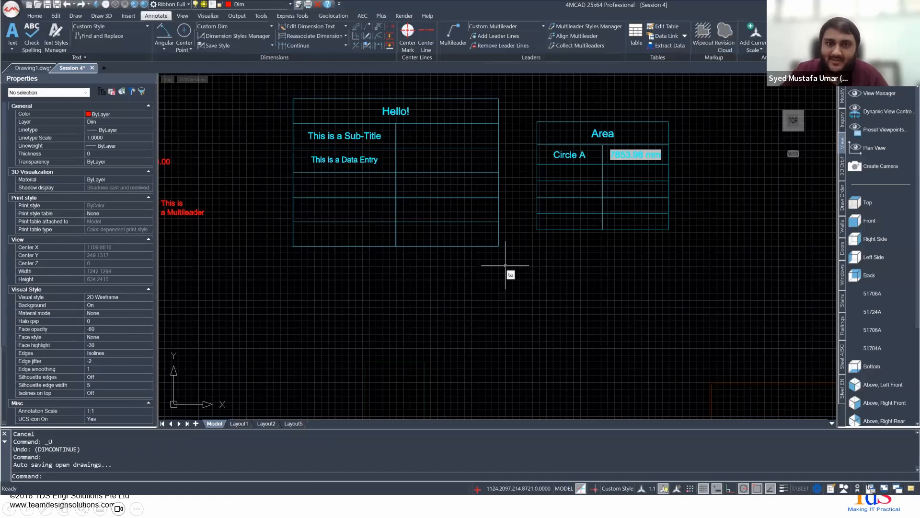
type("bles")
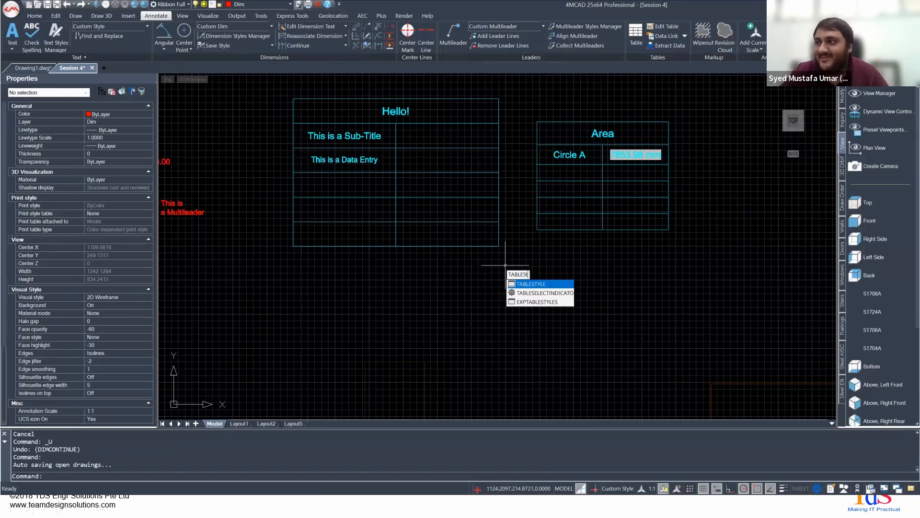
type("tyle")
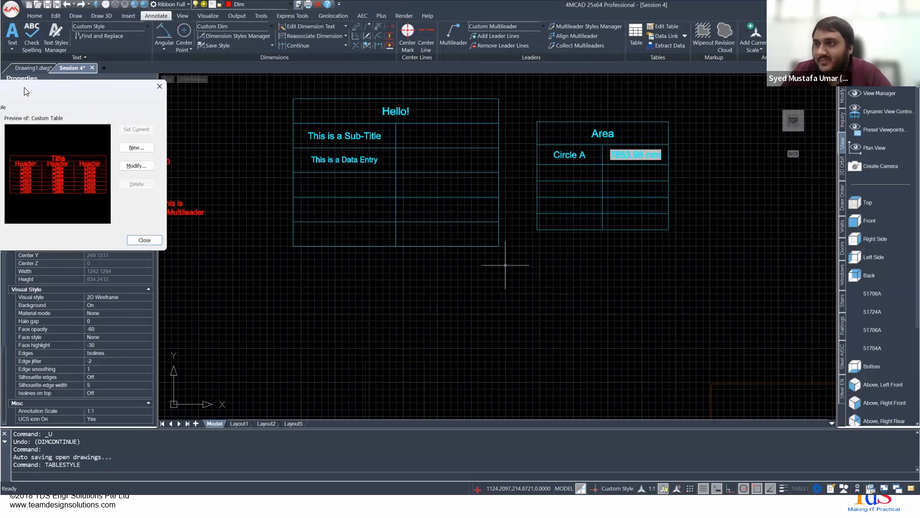
left_click_drag(26, 91, 375, 199)
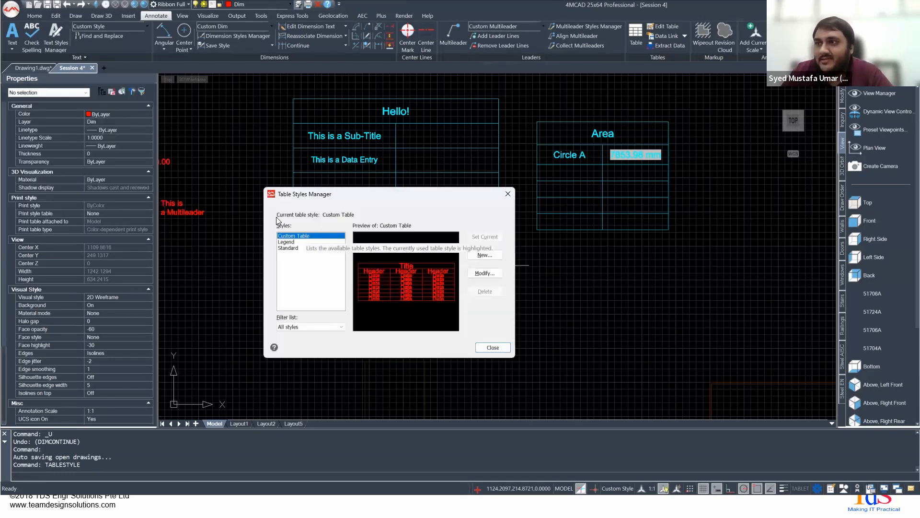
Step: Open the Custom Table style for modification, bring its dialog fully into view and display the Title cell style's text settings
left_click(486, 274)
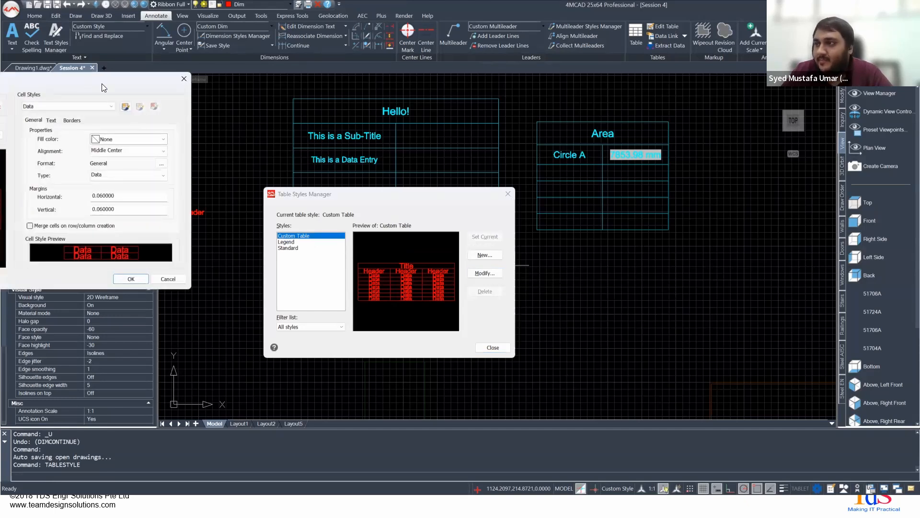
left_click_drag(101, 83, 606, 167)
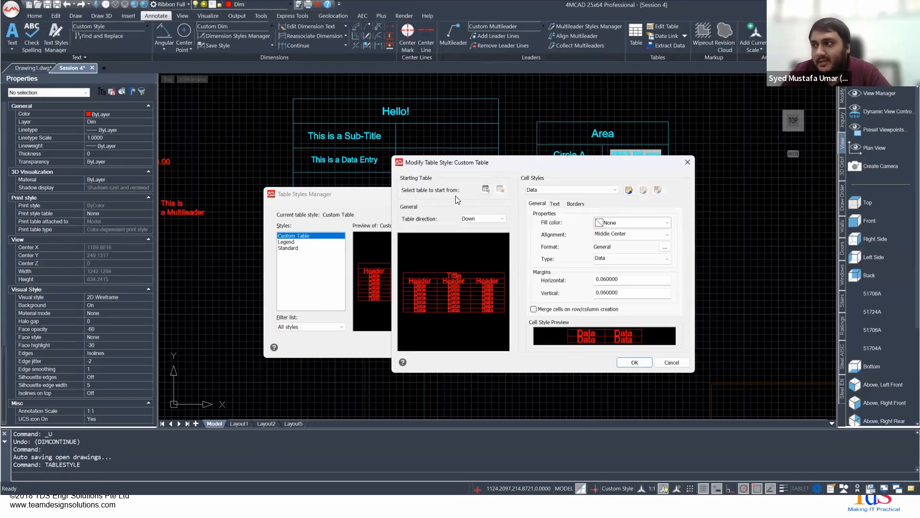
left_click(546, 189)
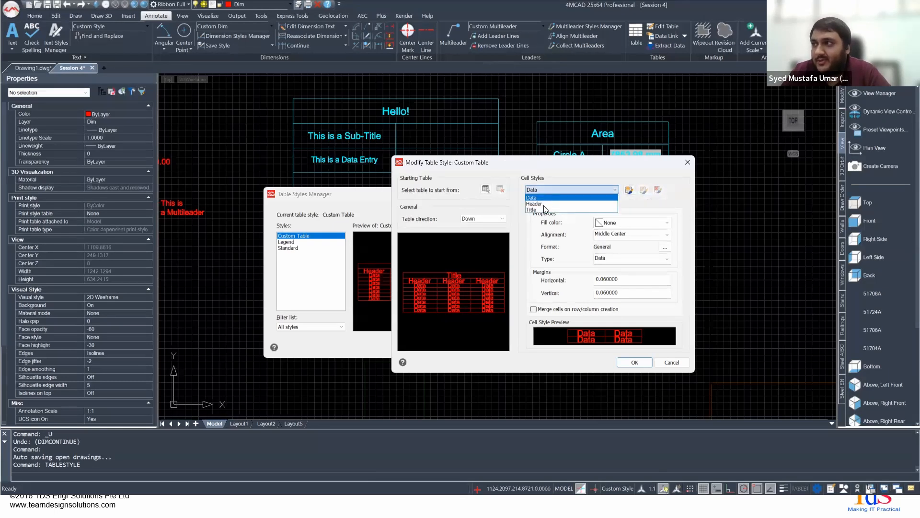
left_click(545, 210)
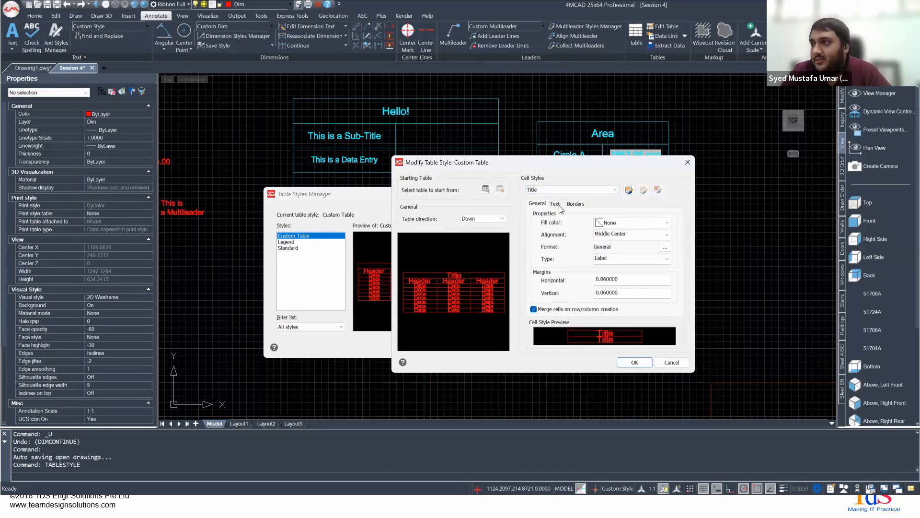
left_click(556, 204)
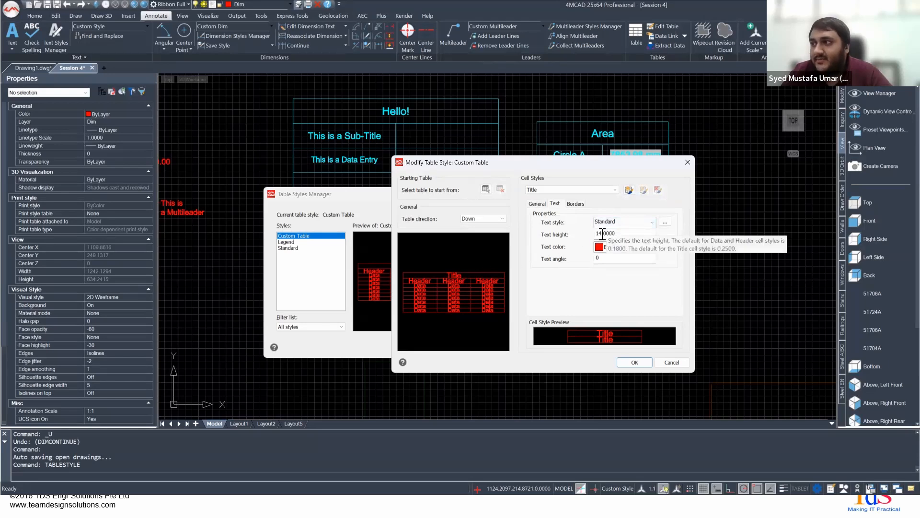
Step: Compare the text settings of the Header cell style with those of the Title cell style
left_click(556, 189)
left_click(542, 201)
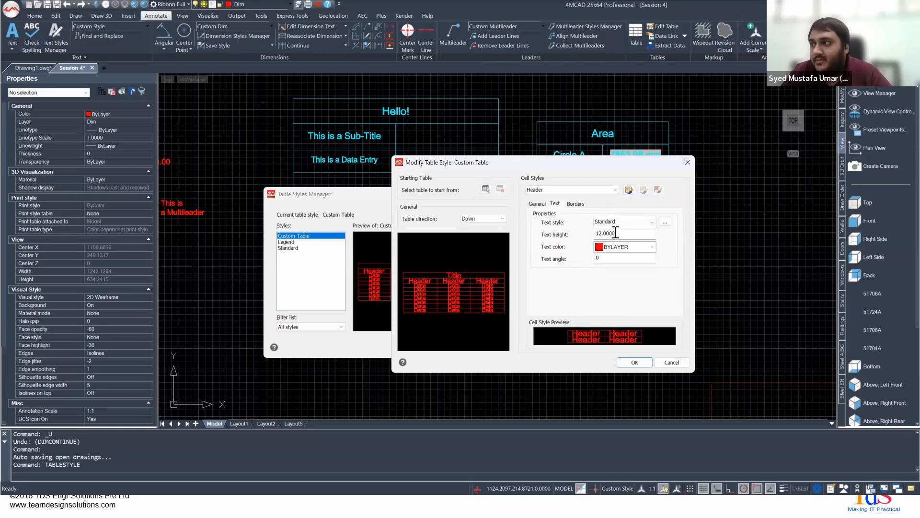
left_click(544, 190)
left_click(549, 210)
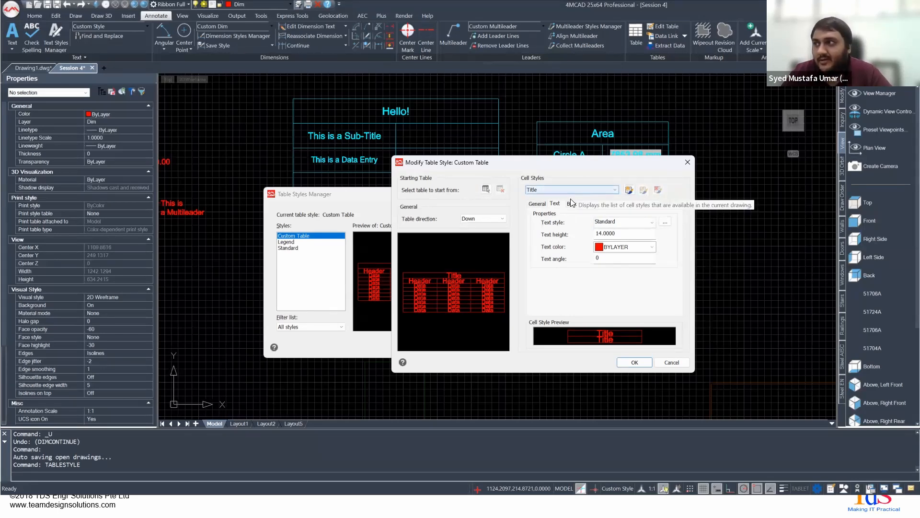
Step: Examine the Data cell style's general properties, including the available cell types
left_click(537, 190)
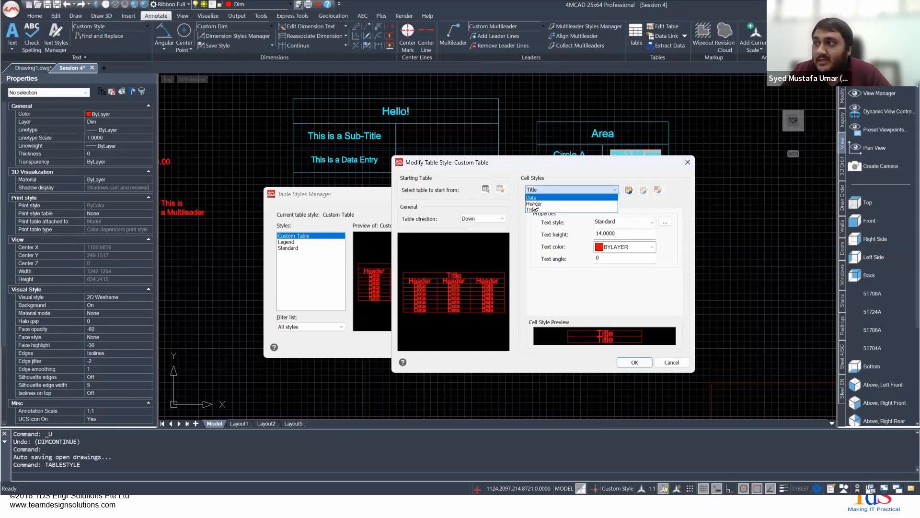
left_click(536, 197)
left_click(536, 206)
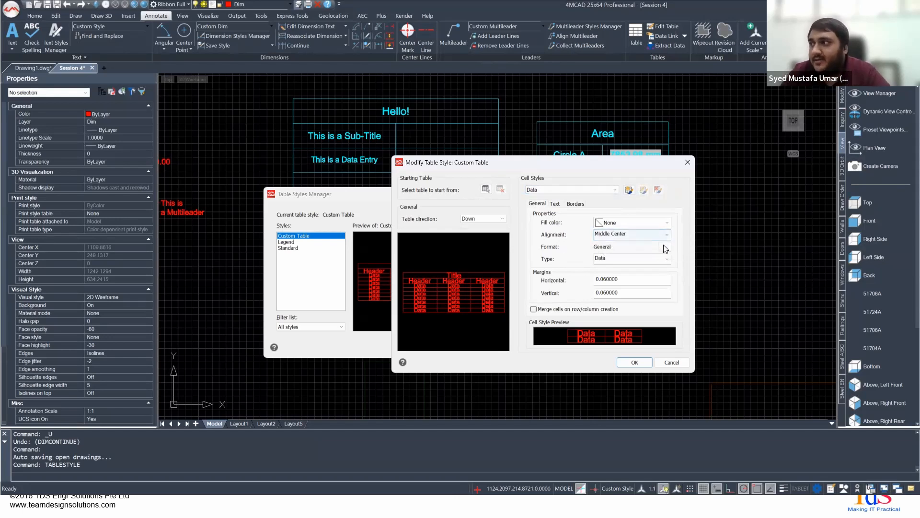
left_click(670, 258)
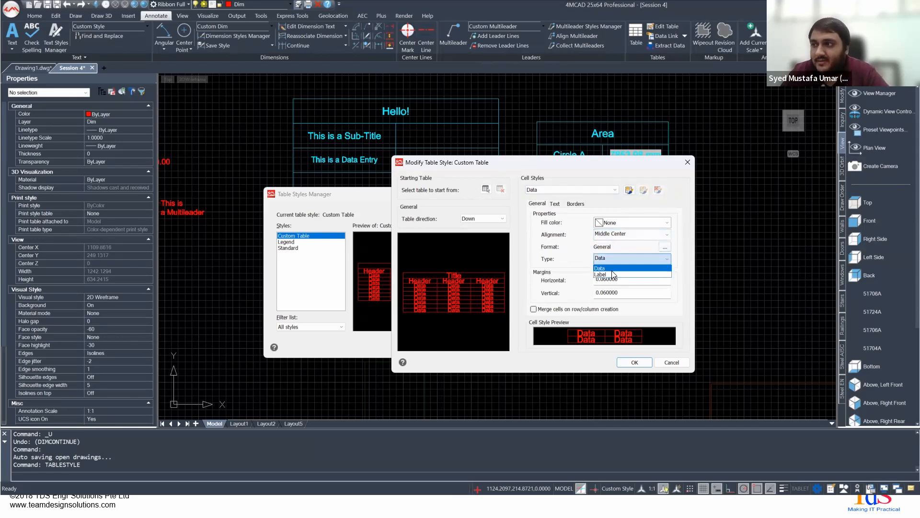
left_click(562, 192)
left_click(562, 192)
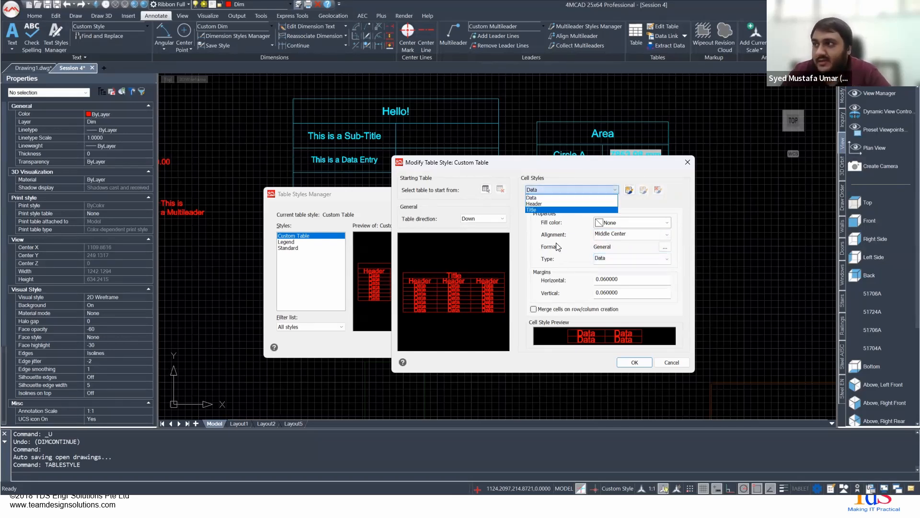
left_click(619, 263)
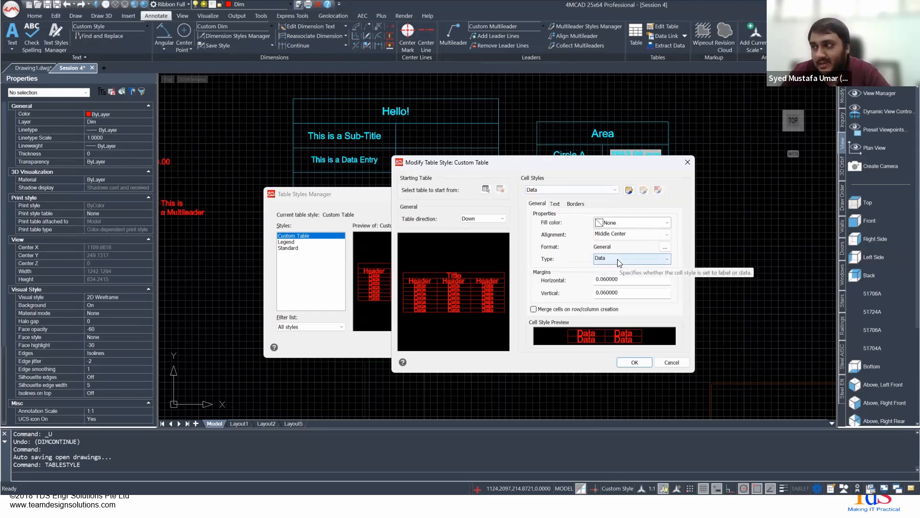
Step: Review the border settings of the Data, Header and Title cell styles
left_click(576, 204)
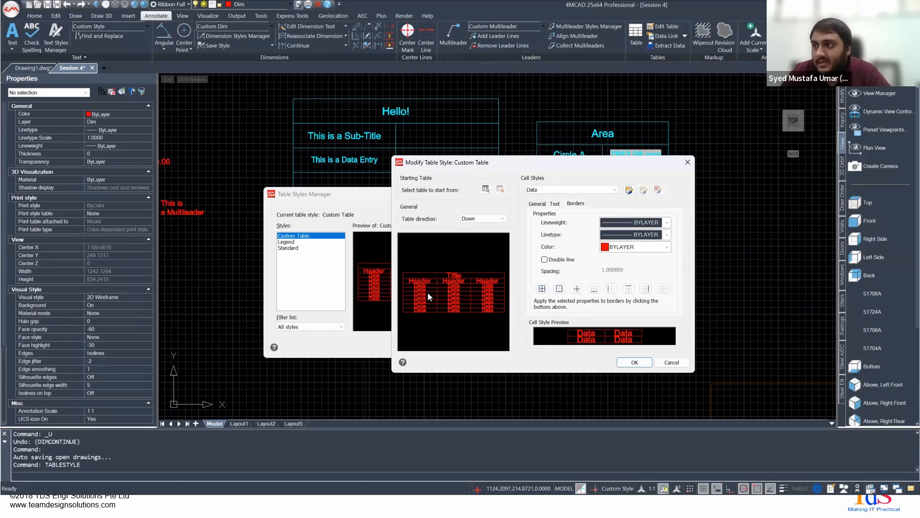
left_click(546, 190)
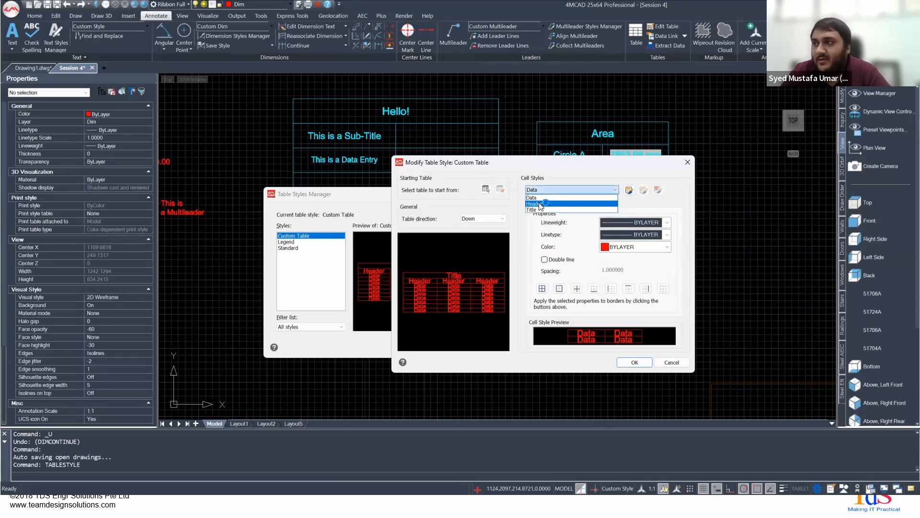
left_click(541, 204)
left_click(559, 190)
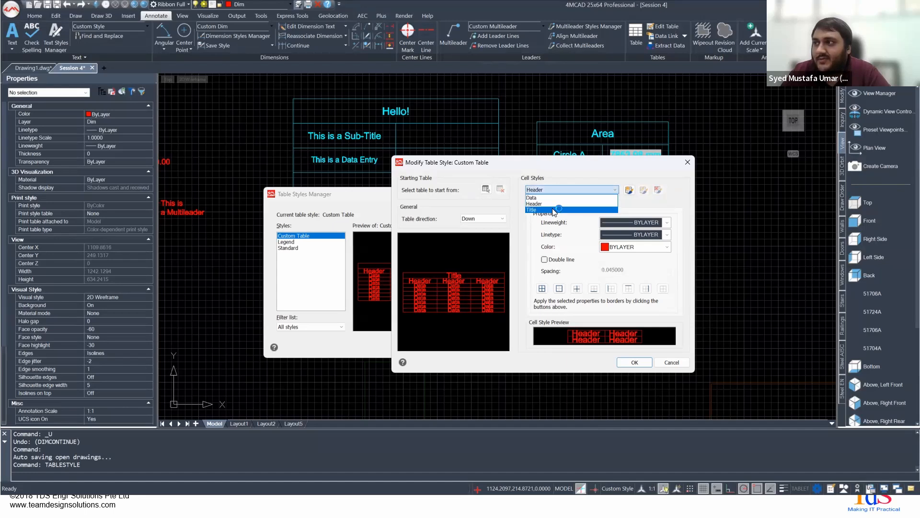
left_click(551, 209)
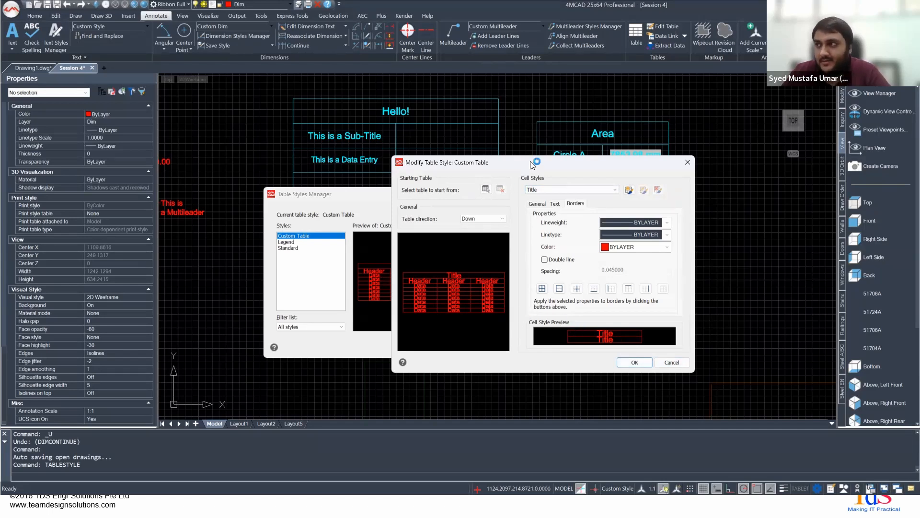
Step: Go through the Title cell style's general, text and border settings, and close the style dialogs without saving changes
left_click(536, 205)
left_click(556, 206)
left_click(572, 206)
left_click(548, 204)
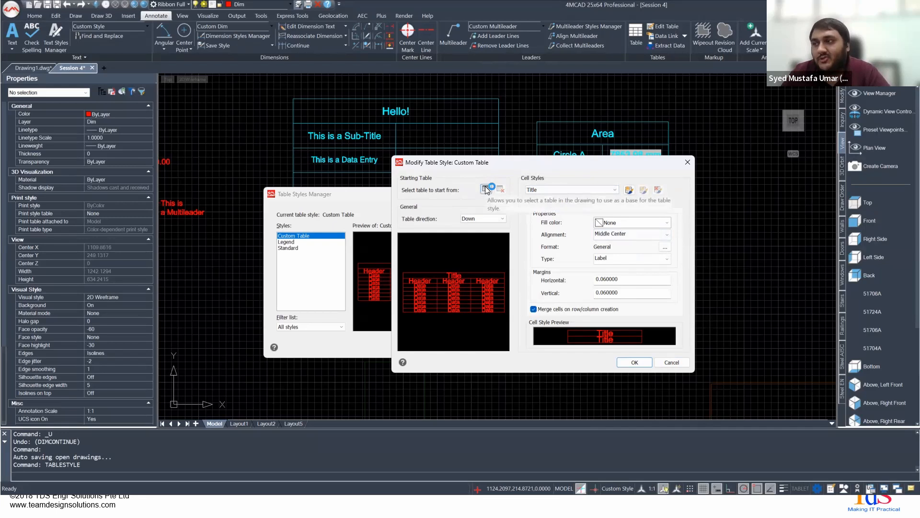
left_click(674, 362)
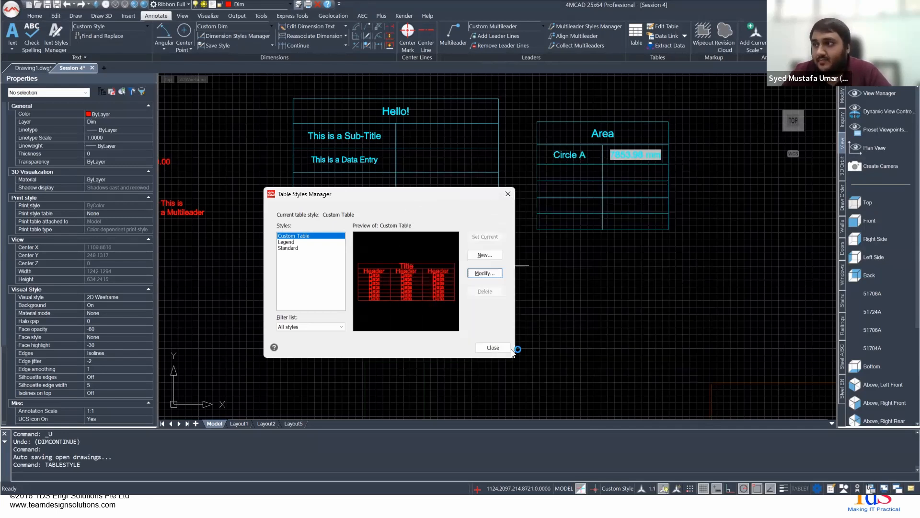
key("Escape")
mouse_move(498, 284)
middle_mouse_down()
mouse_move(468, 279)
mouse_move(463, 254)
mouse_move(443, 245)
middle_mouse_up()
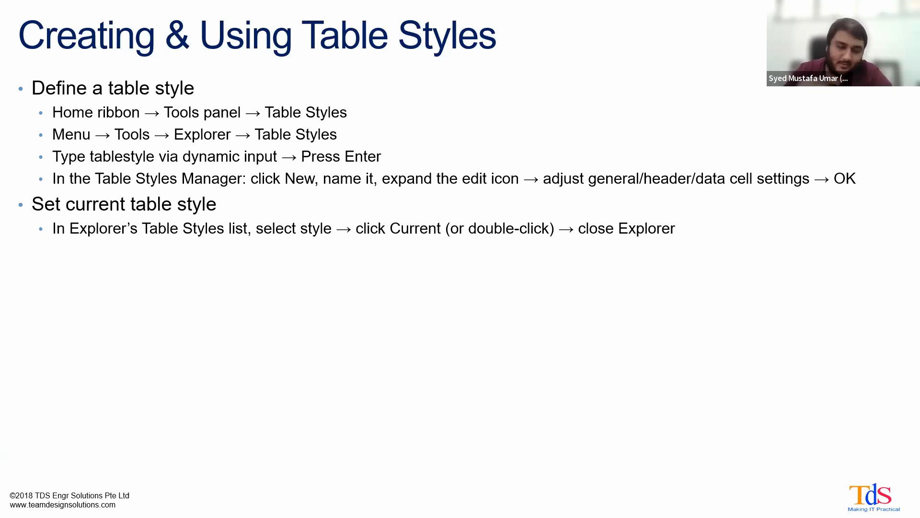
key("Right")
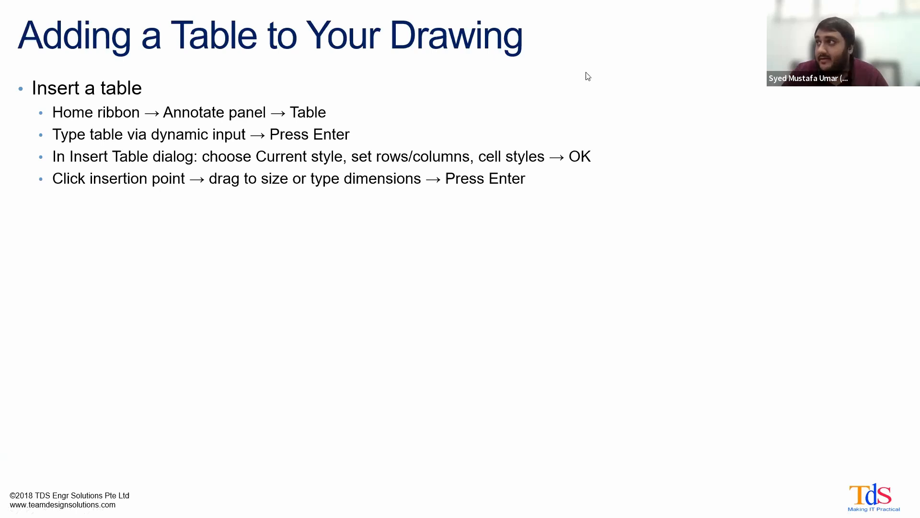
Step: Switch back to 4MCAD and start inserting a new table that uses the Custom Table style
key("alt+Tab")
left_click(634, 37)
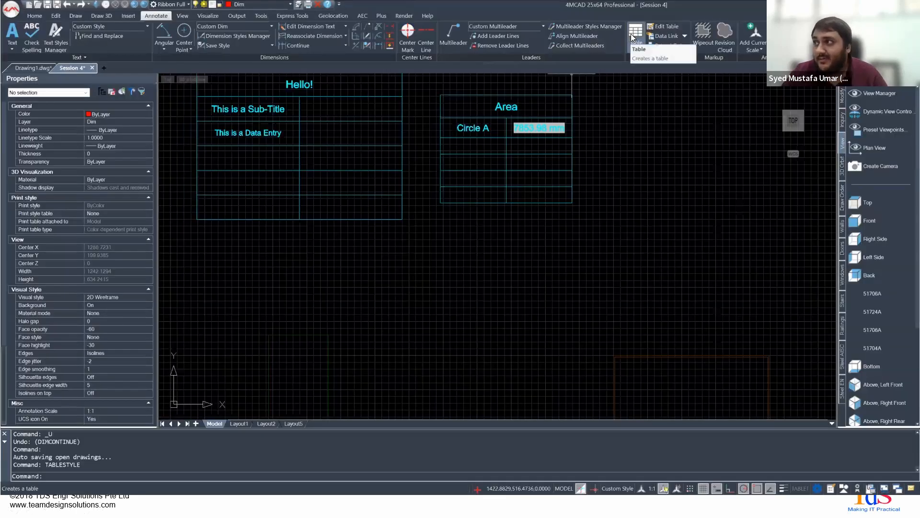
left_click_drag(85, 37, 387, 121)
left_click(245, 152)
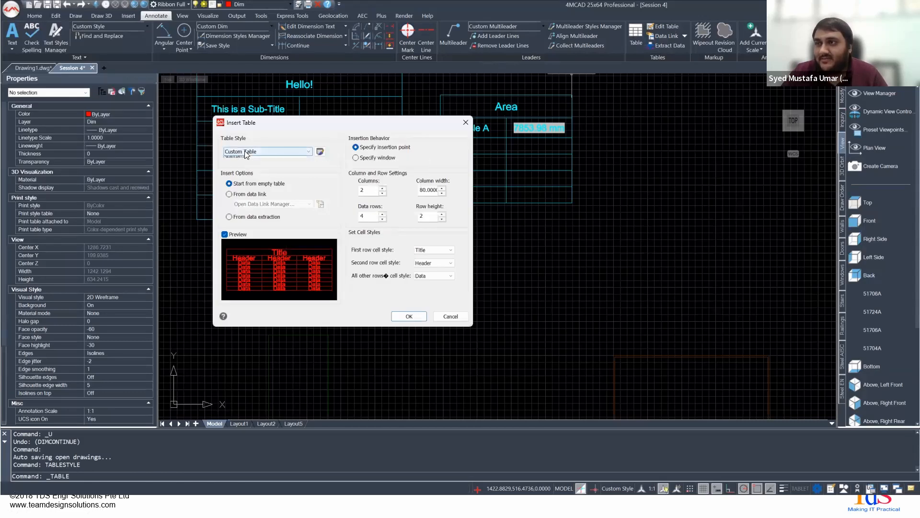
left_click(246, 159)
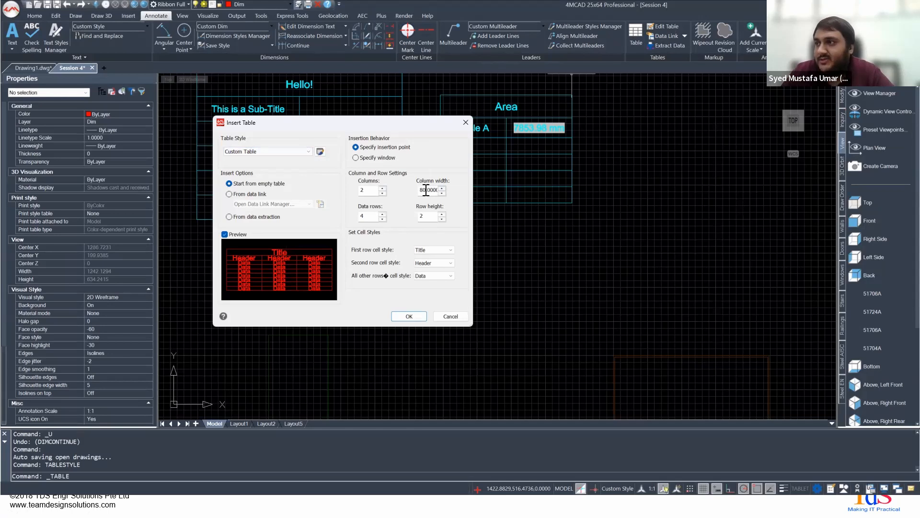
Step: Set the new table's column width to 120 and its number of data rows to 3, keeping the row height at 2
left_click_drag(426, 190, 418, 191)
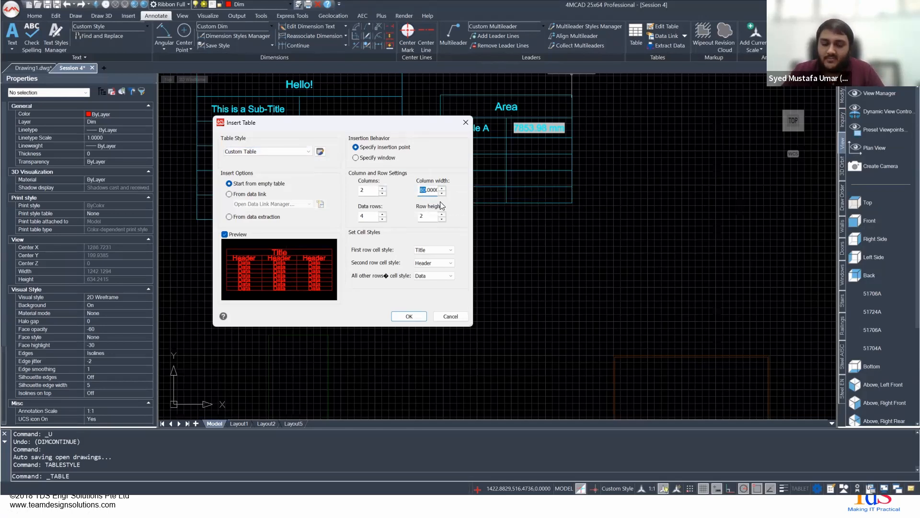
type("120")
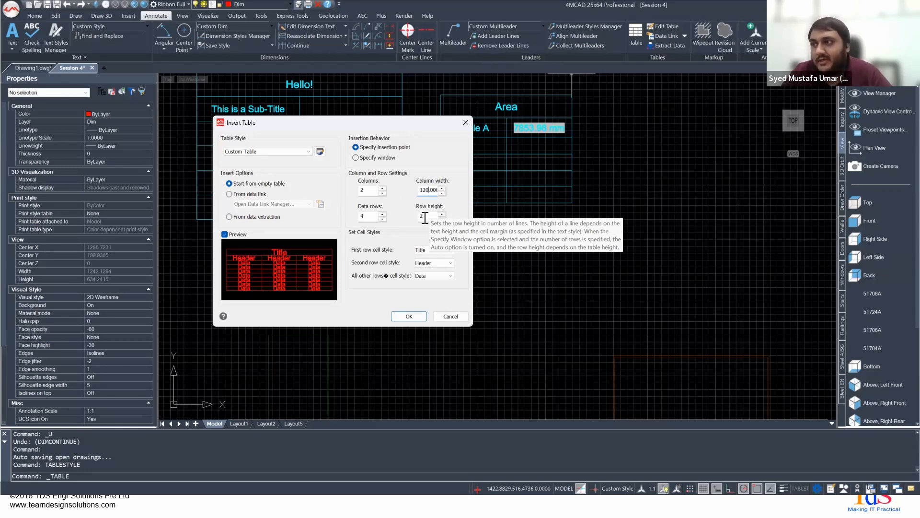
double_click(421, 217)
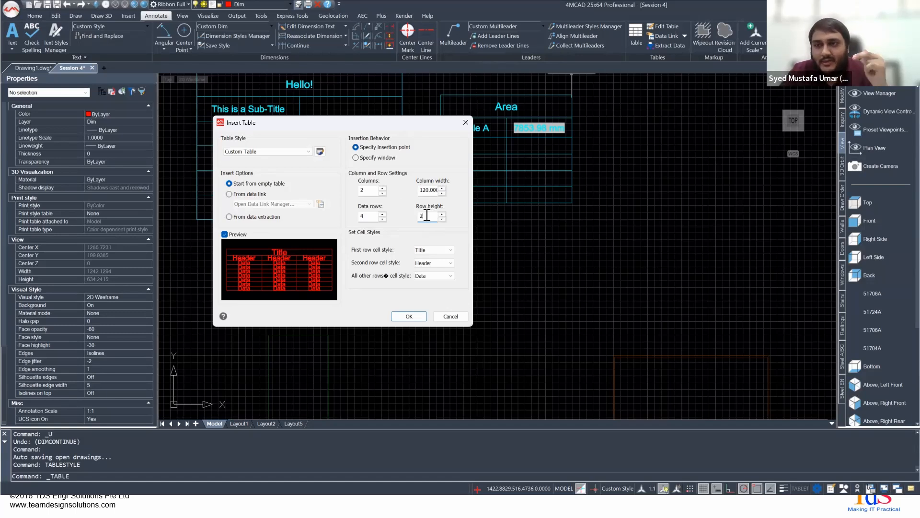
left_click(382, 218)
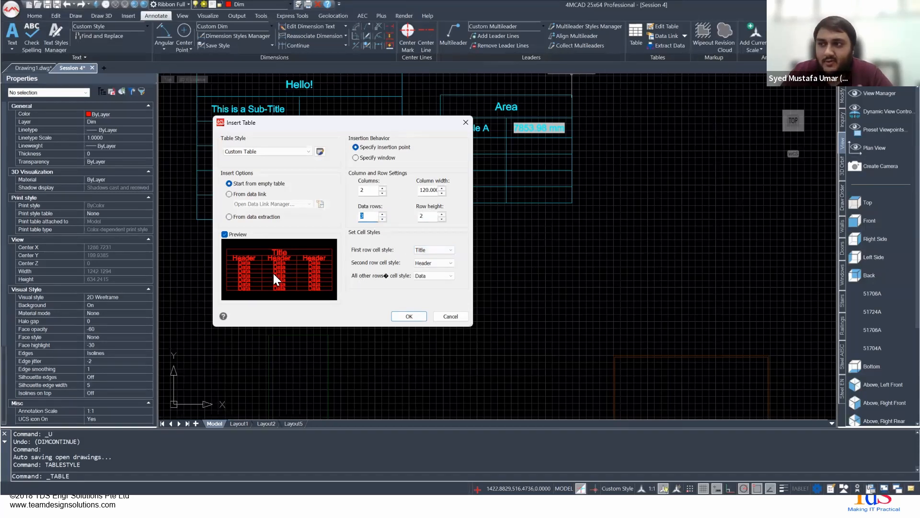
Step: Use the Title cell style for the first row, Header for the second and Data for all other rows
left_click(425, 249)
left_click(425, 269)
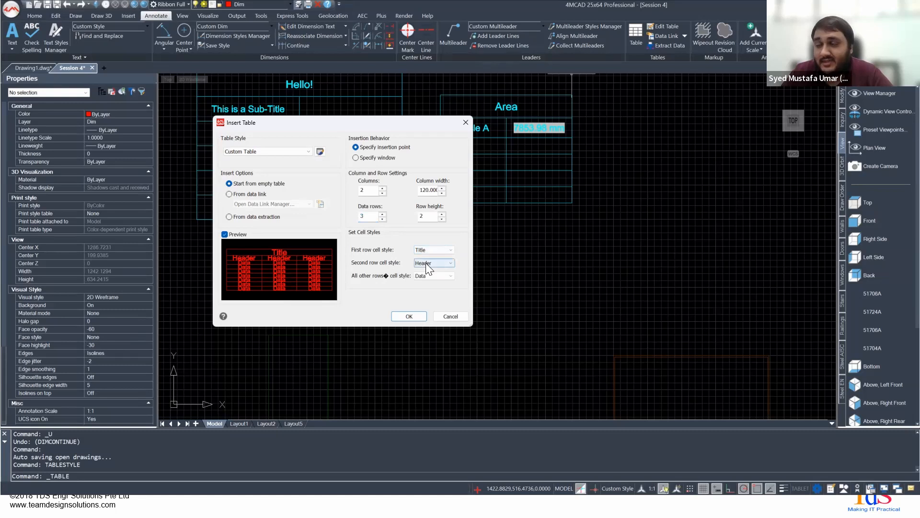
left_click(428, 264)
left_click(427, 276)
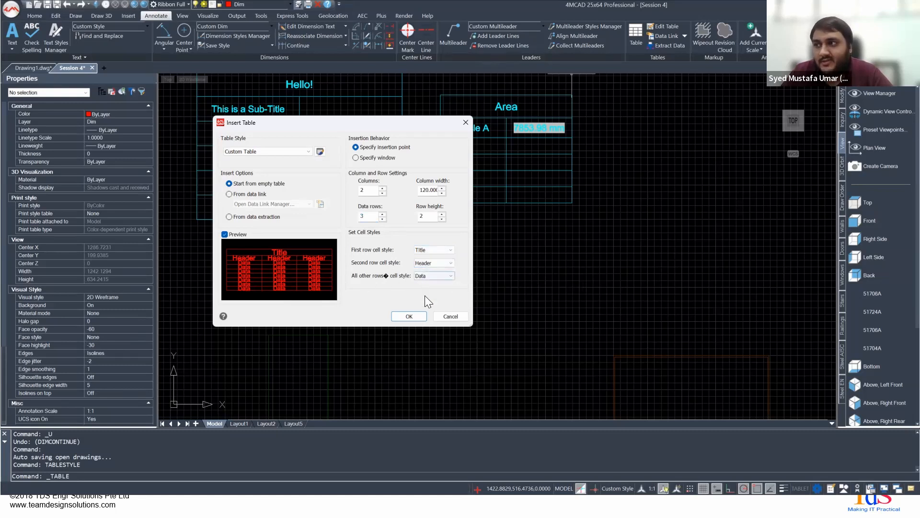
Step: Place the configured table just below the Area table and leave its cells empty
left_click(416, 317)
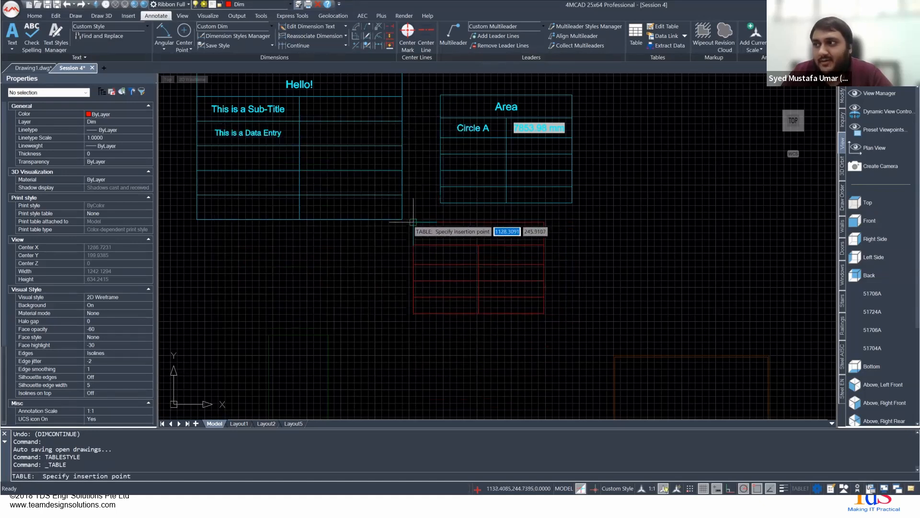
left_click(440, 228)
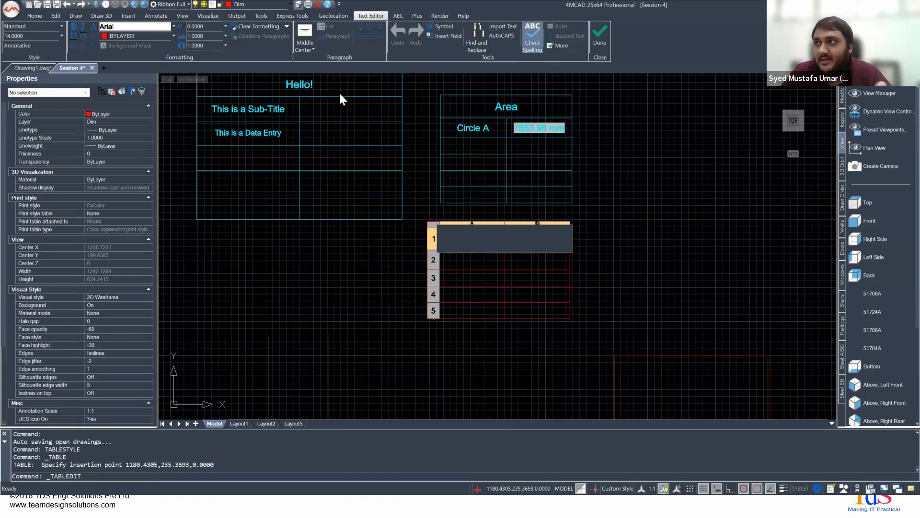
left_click(422, 129)
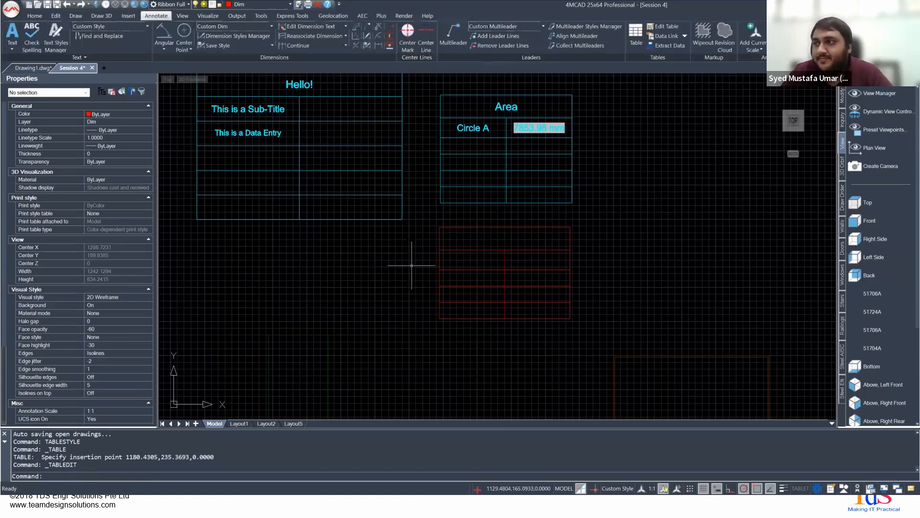
Step: Enter "Table C" as the title of the new table below the Area table
scroll(411, 266, "down", 1)
middle_click_drag(467, 241, 529, 215)
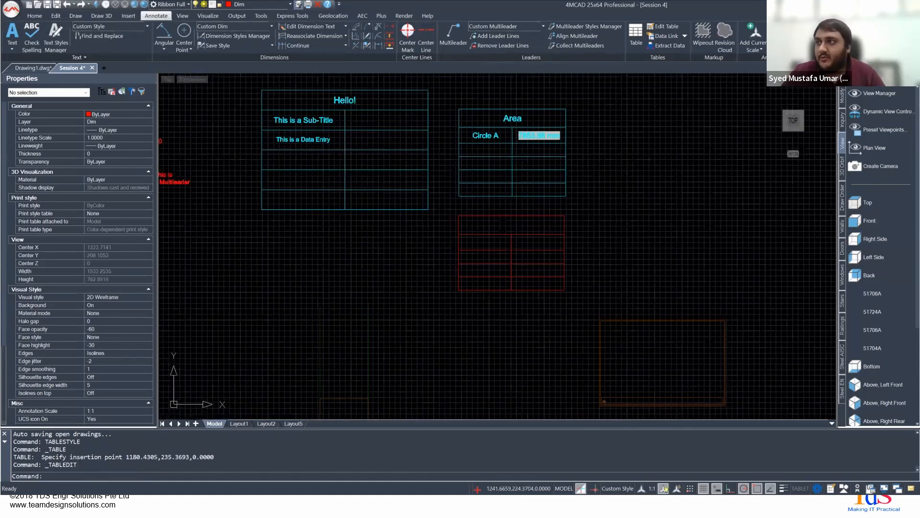
double_click(487, 234)
scroll(487, 233, "up", 1)
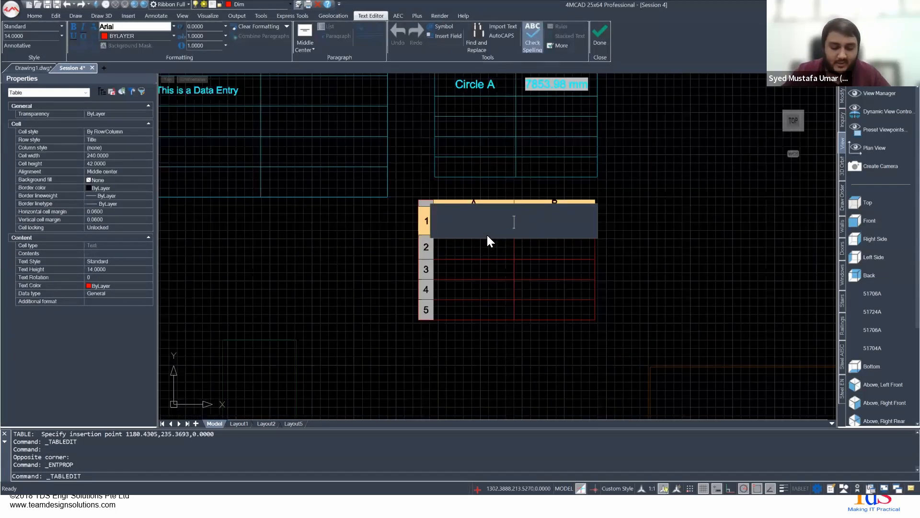
key("Caps_Lock")
key("Caps_Lock")
type("Table")
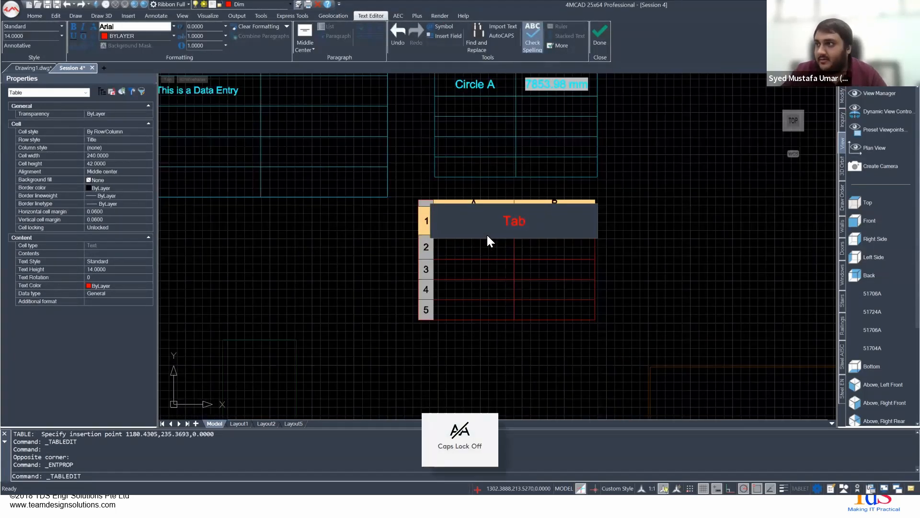
key("Caps_Lock")
type("C")
key("Caps_Lock")
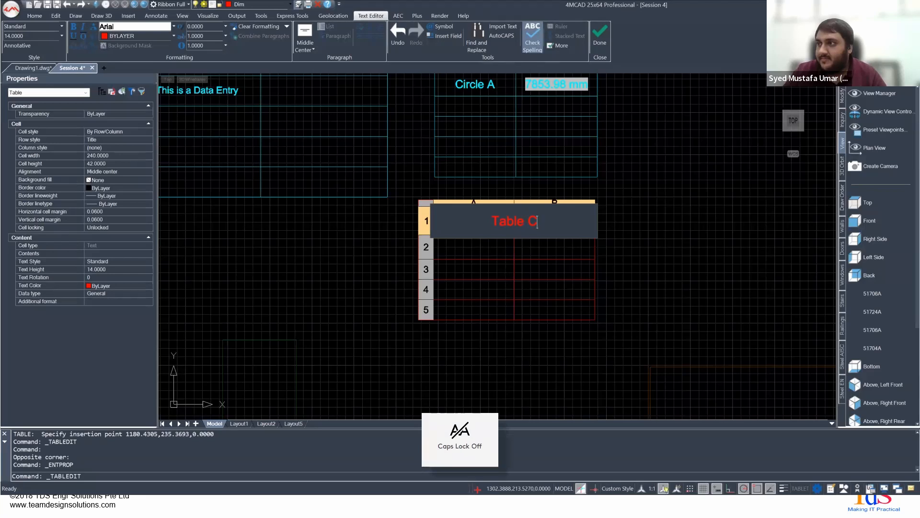
Step: Leave the header row of Table C empty and enter A and B in its first data row
left_click(482, 249)
left_click(481, 249)
double_click(477, 250)
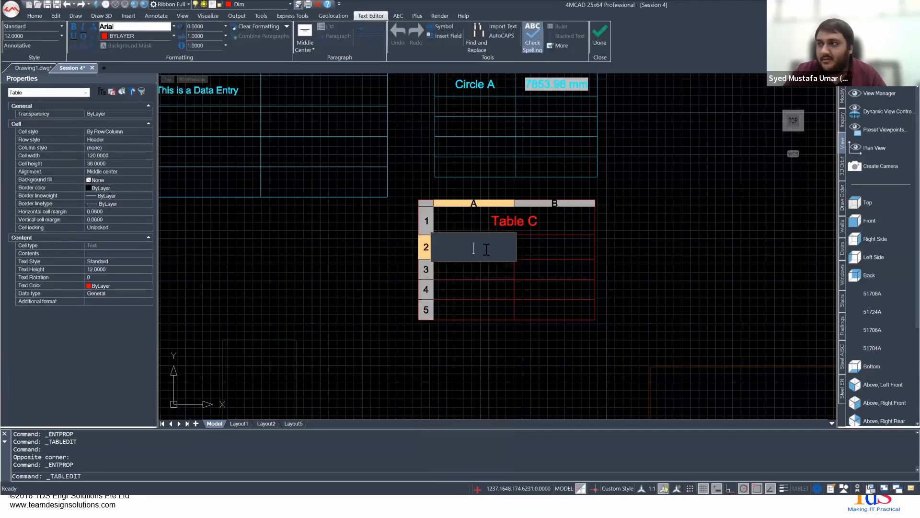
key("Tab")
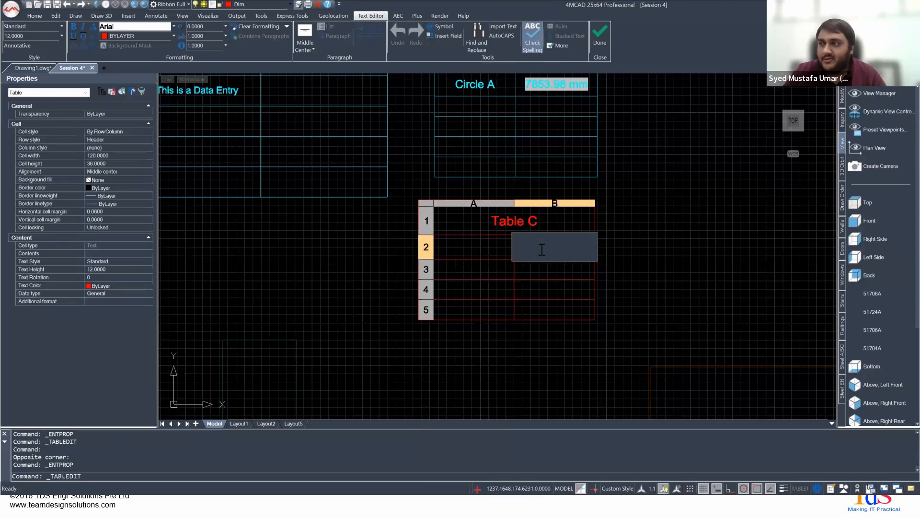
key("Tab")
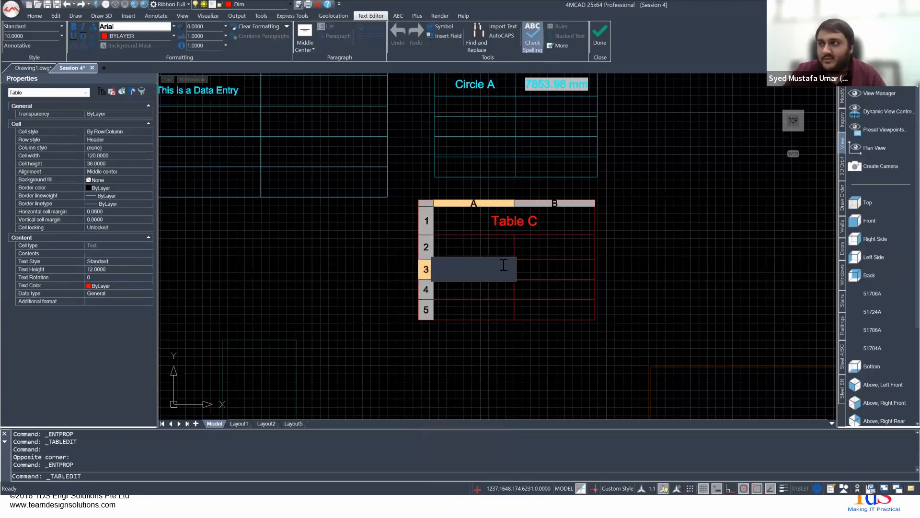
key("Caps_Lock")
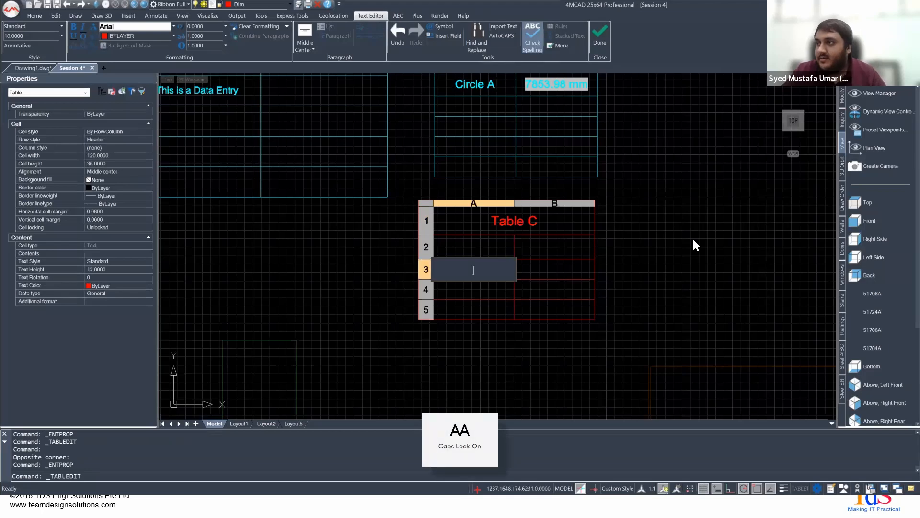
type("A")
key("Tab")
type("B")
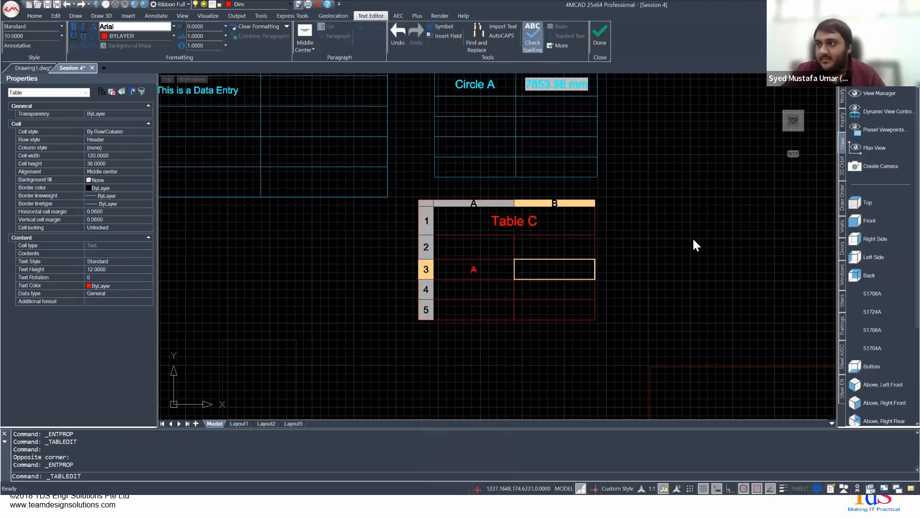
Step: Enter C and D in the second data row of Table C and finish editing, leaving the last row empty
key("Tab")
type("C")
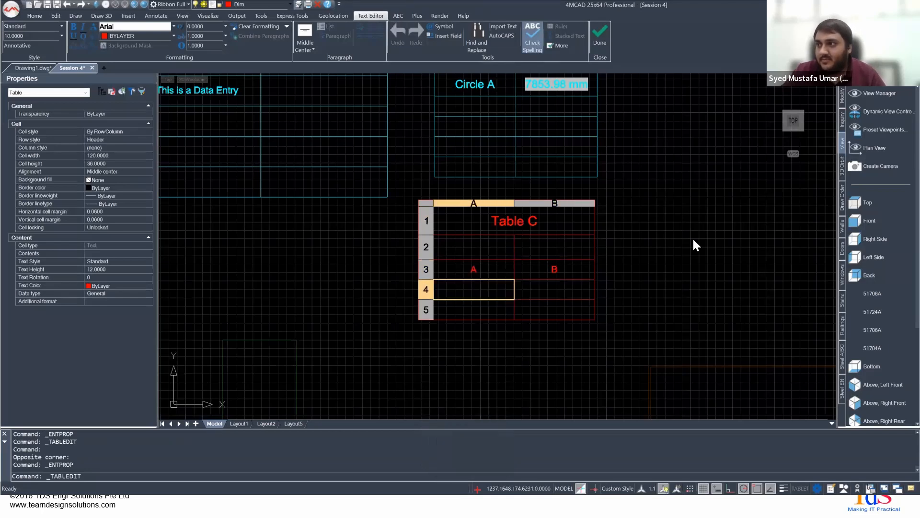
key("Tab")
key("Caps_Lock")
type("D")
key("Tab")
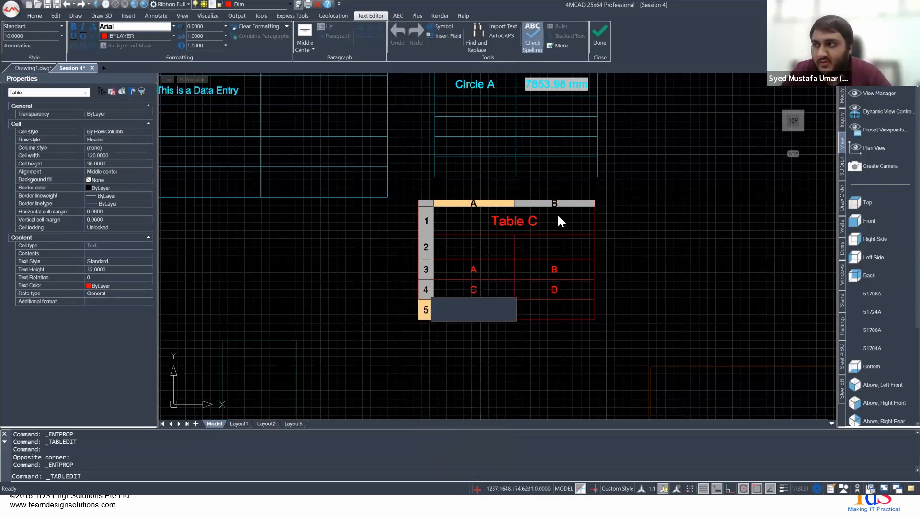
left_click(658, 229)
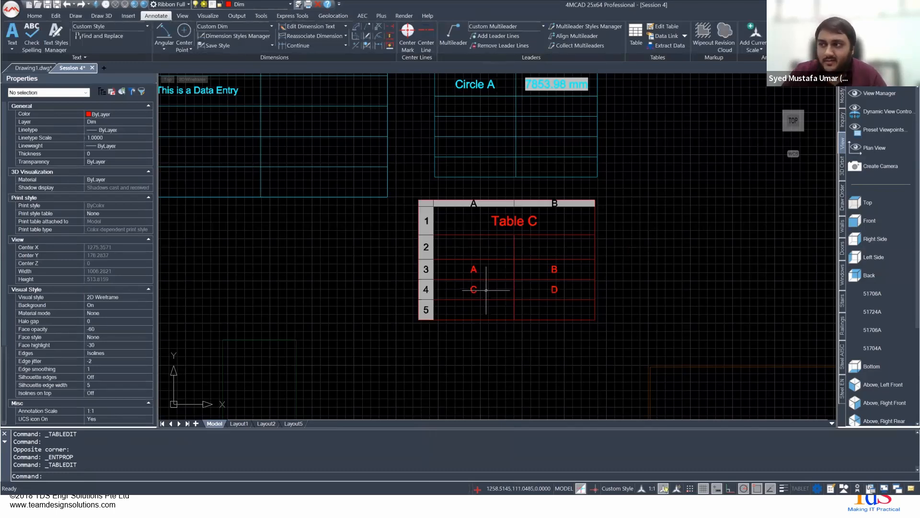
Step: Switch to the presentation, show the slide on adding fields to a table, and return to 4MCAD
key("alt")
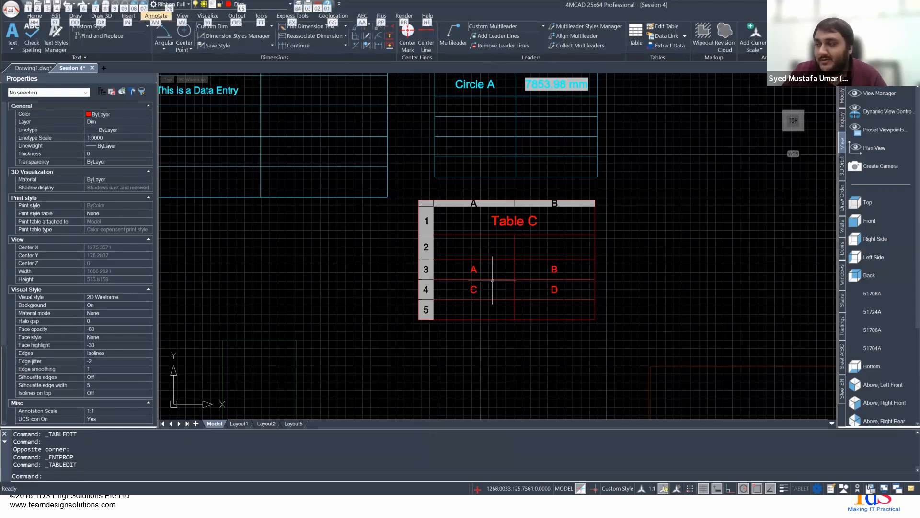
key("alt+Tab")
key("Right")
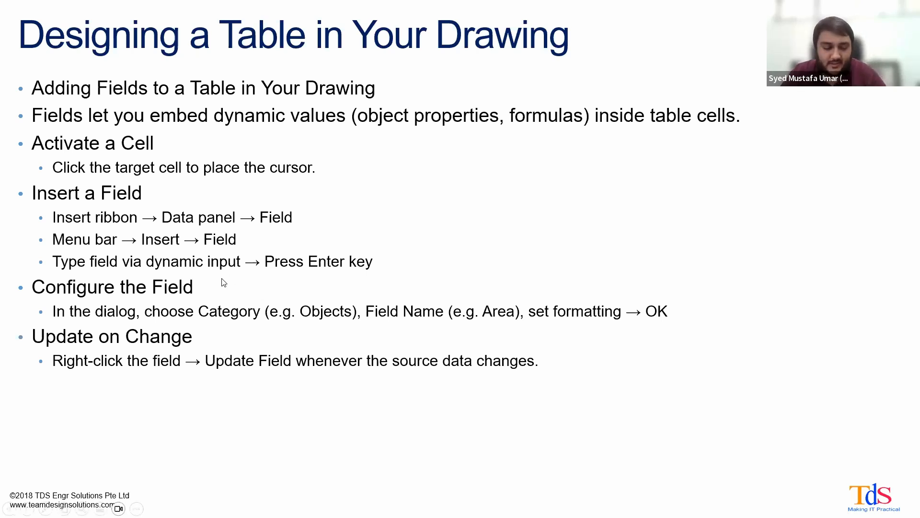
key("alt+Tab")
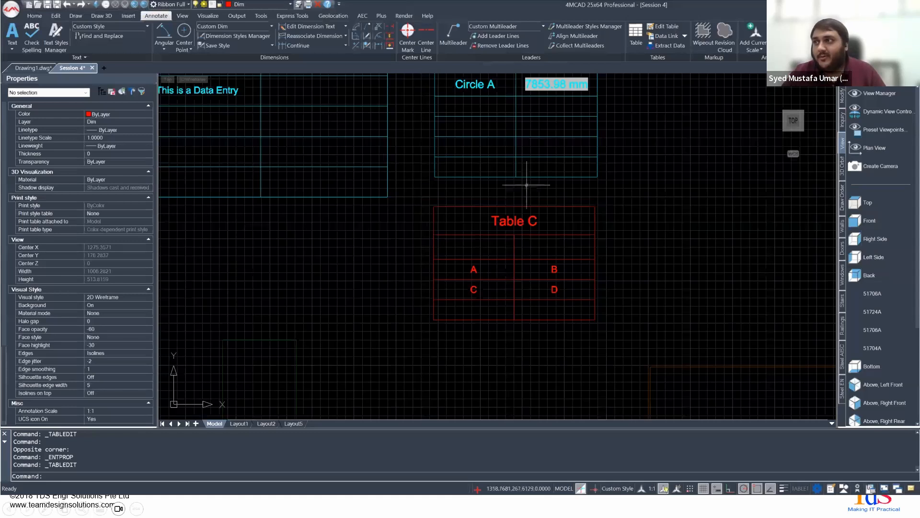
mouse_move(528, 239)
middle_mouse_down()
mouse_move(518, 328)
mouse_move(525, 236)
middle_mouse_up()
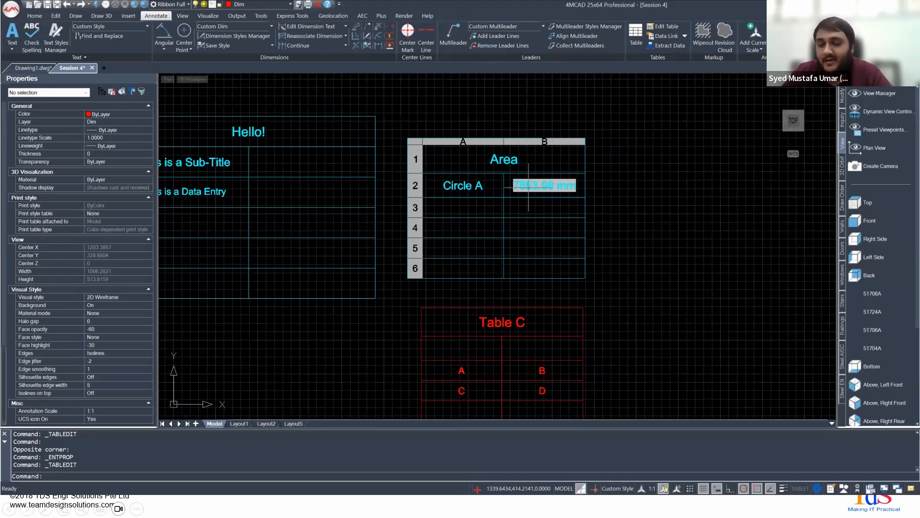
left_click(470, 209)
double_click(473, 207)
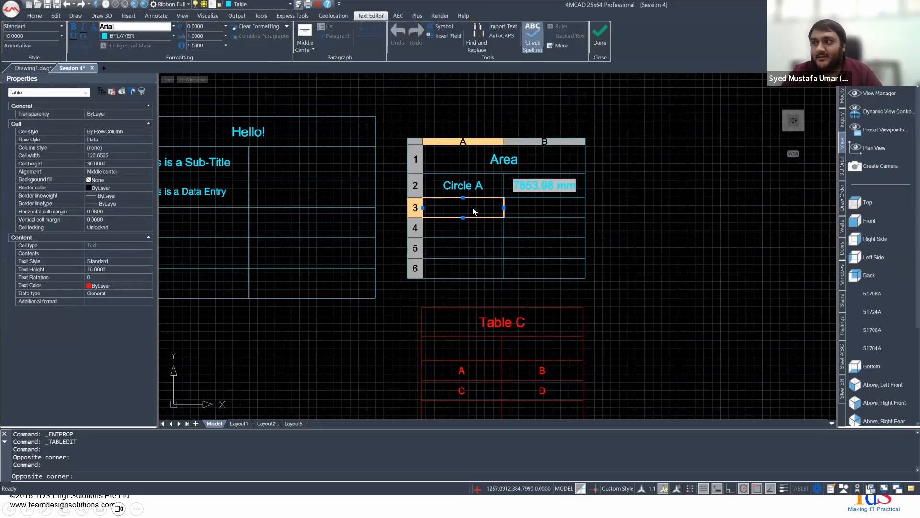
key("Tab")
type("f")
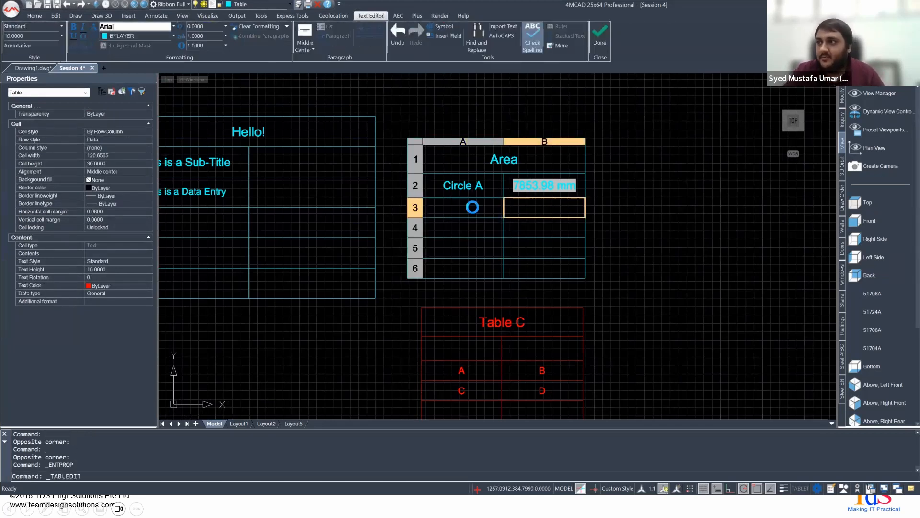
left_click(473, 208)
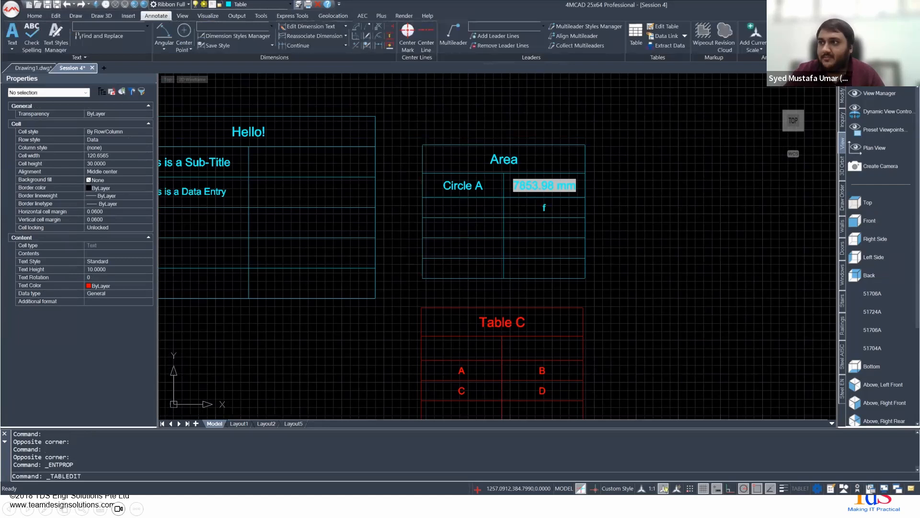
Step: Enter "Circle A" in the first cell of the Area table's third row
double_click(473, 210)
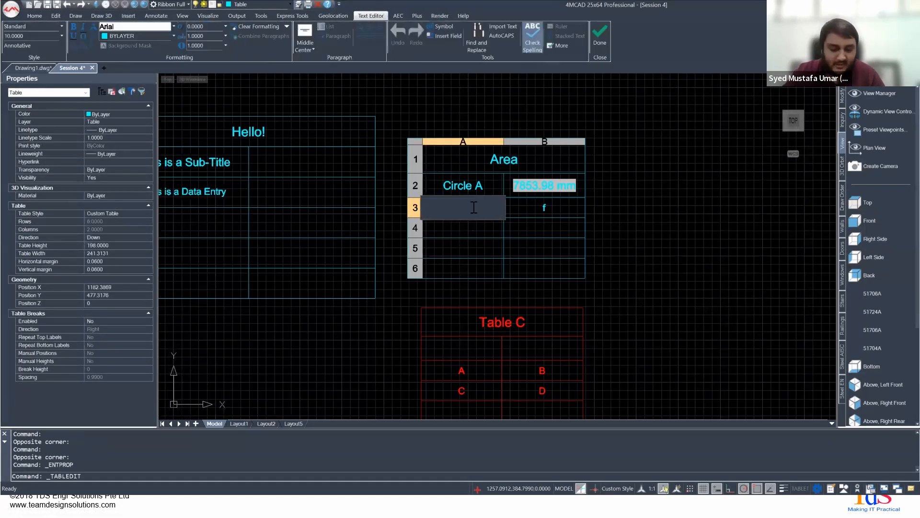
key("Caps_Lock")
type("C")
key("Caps_Lock")
type("ir")
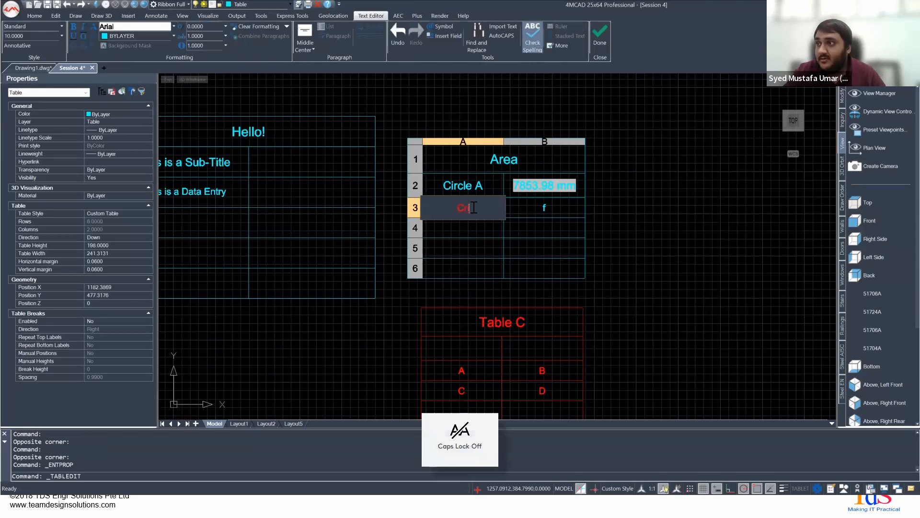
key("BackSpace")
key("BackSpace")
type("ircl")
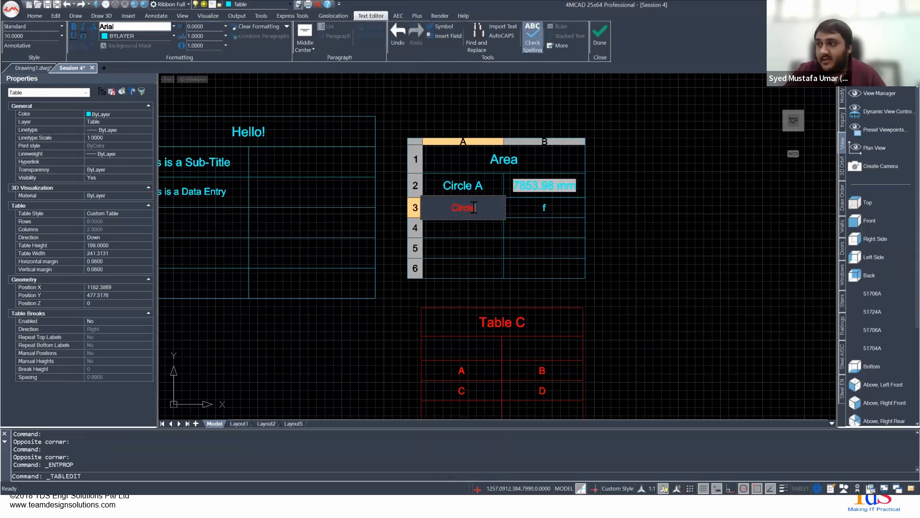
type("e")
key("Caps_Lock")
type("A")
key("Caps_Lock")
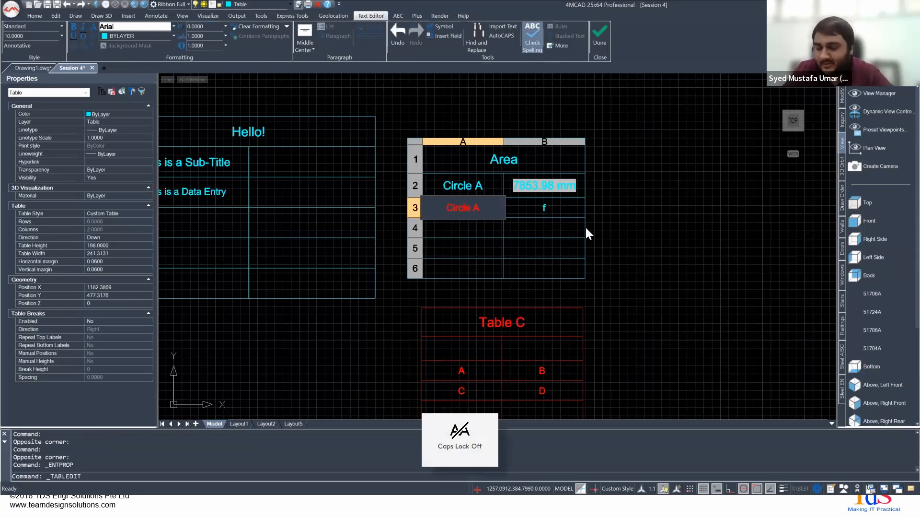
key("Return")
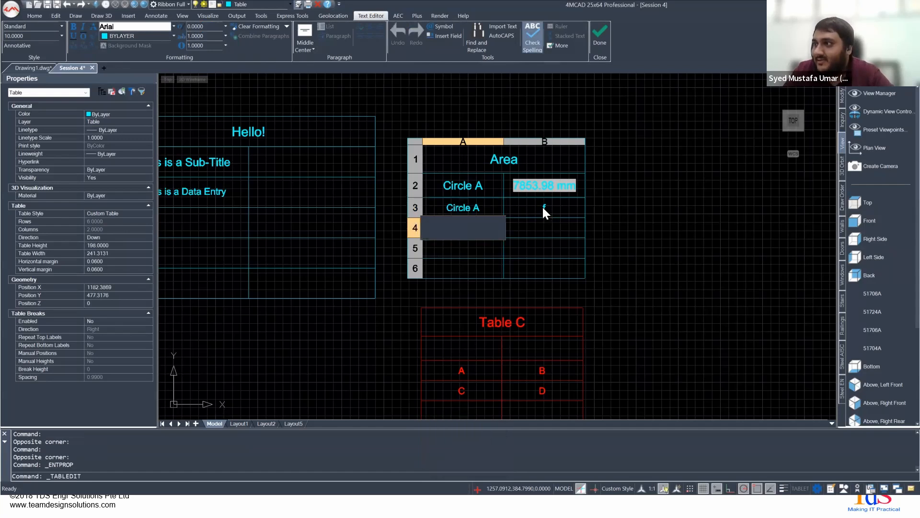
Step: Clear the stray letter beside the new Circle A label and start inserting an Entity field in that cell
left_click(545, 211)
left_click(544, 208)
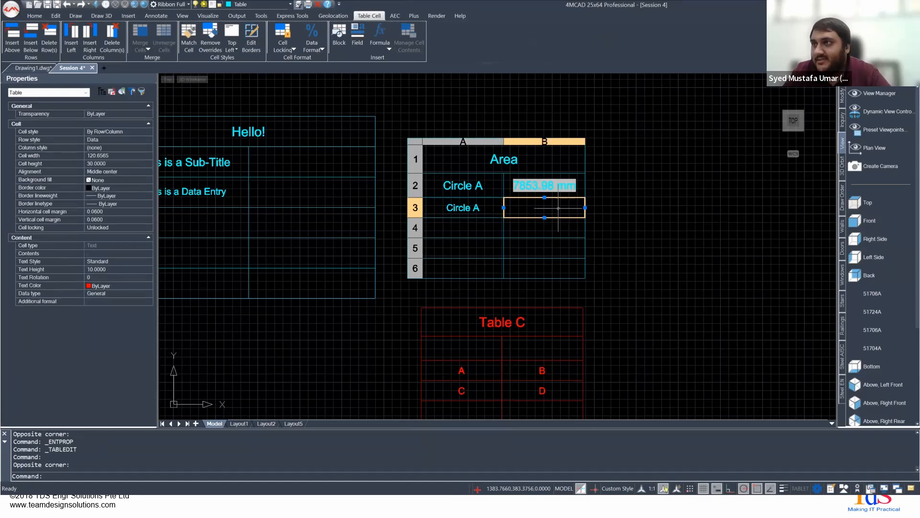
left_click(359, 46)
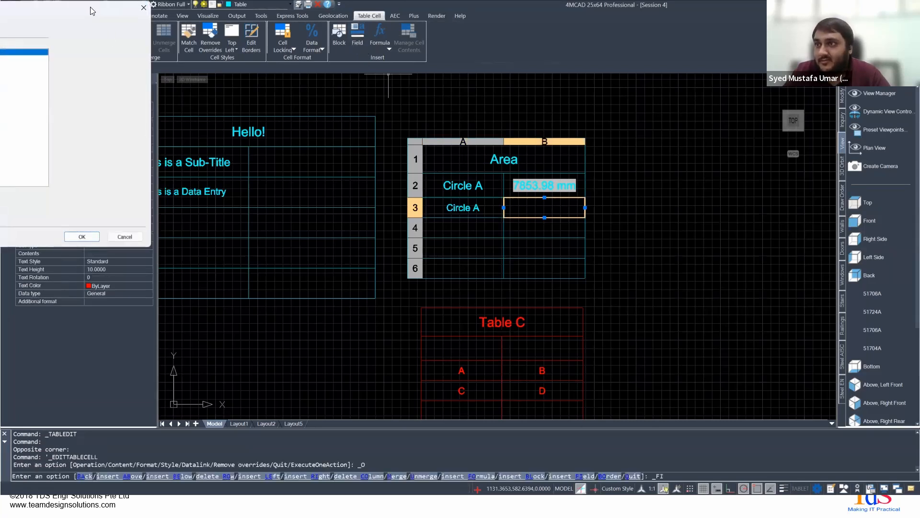
scroll(171, 240, "down", 2)
scroll(168, 262, "down", 3)
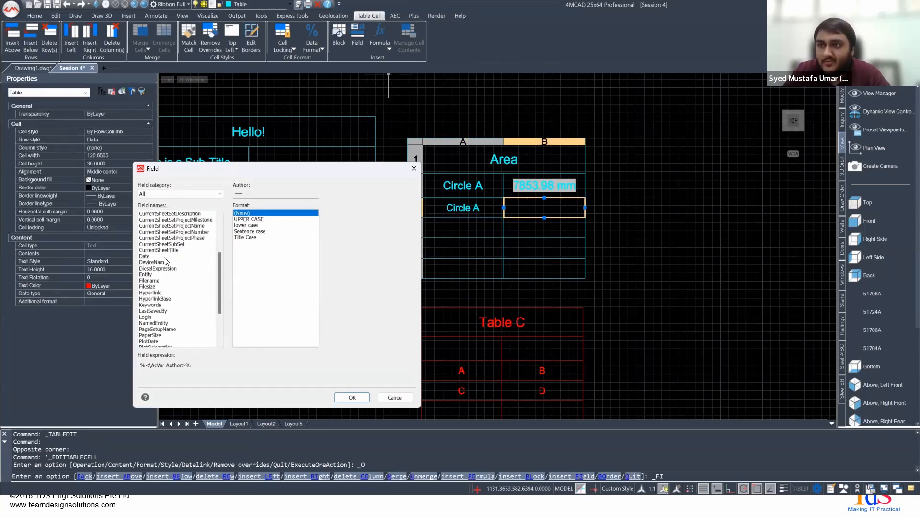
left_click(151, 275)
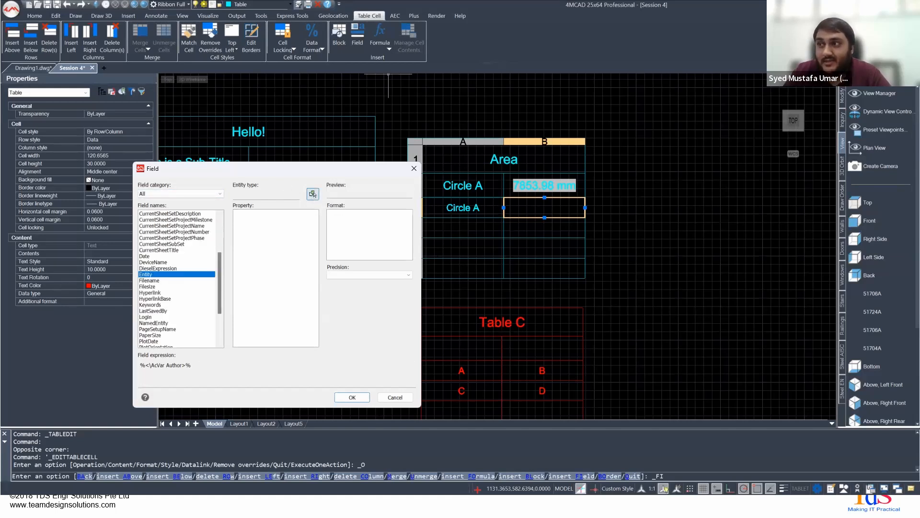
Step: Pick the circle labelled Circle A in the drawing as the source entity of the field
left_click(313, 194)
scroll(322, 288, "down", 5)
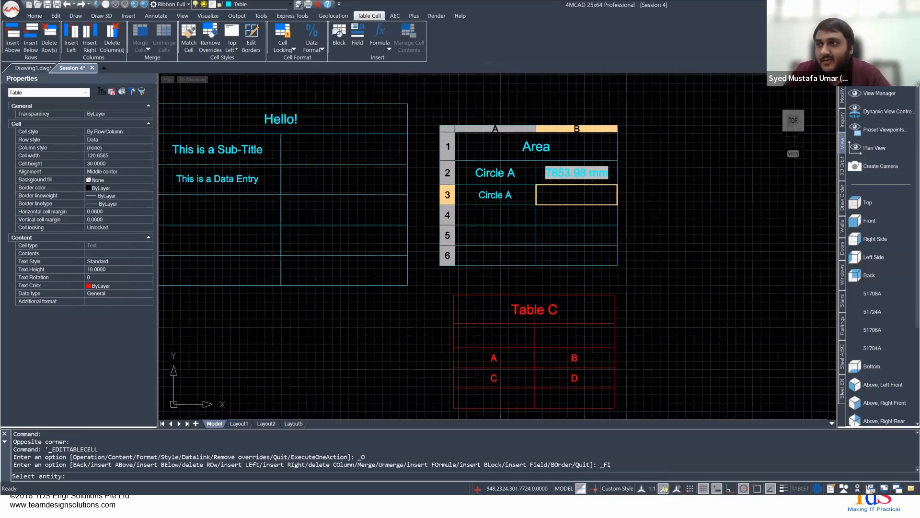
scroll(334, 279, "up", 3)
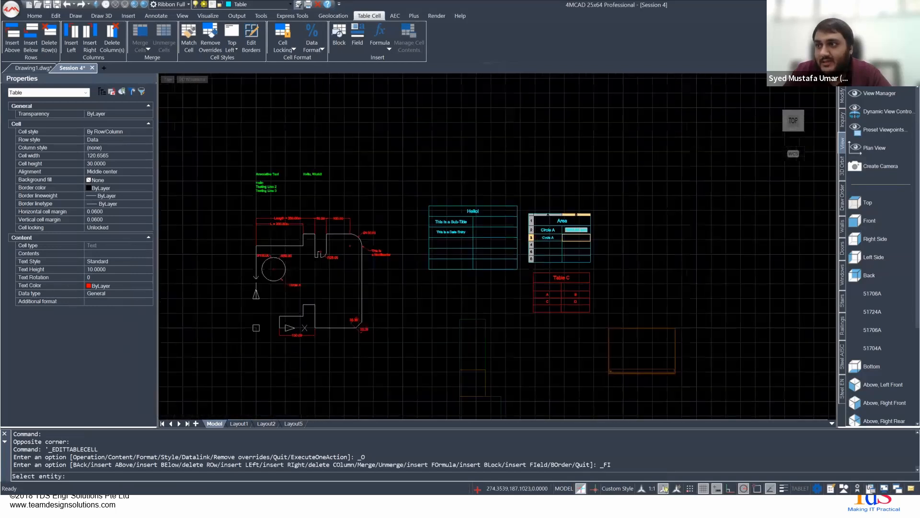
scroll(284, 273, "up", 2)
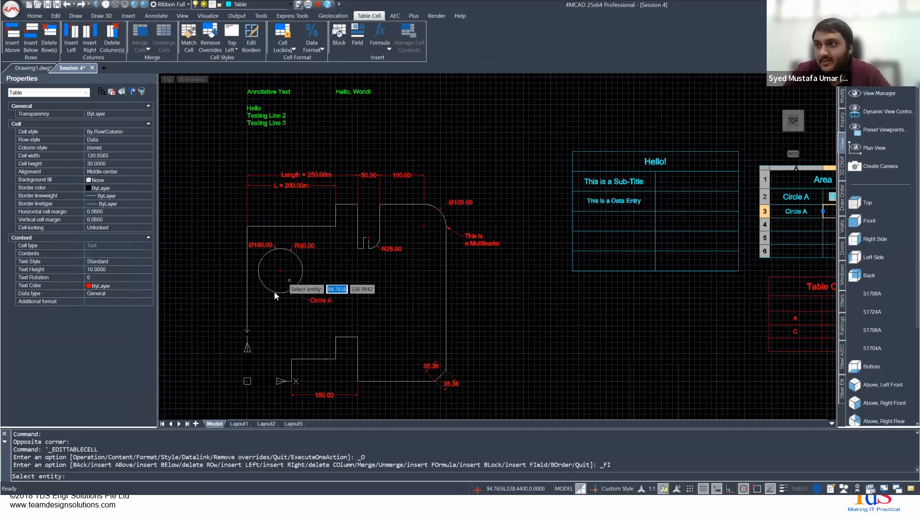
left_click(274, 291)
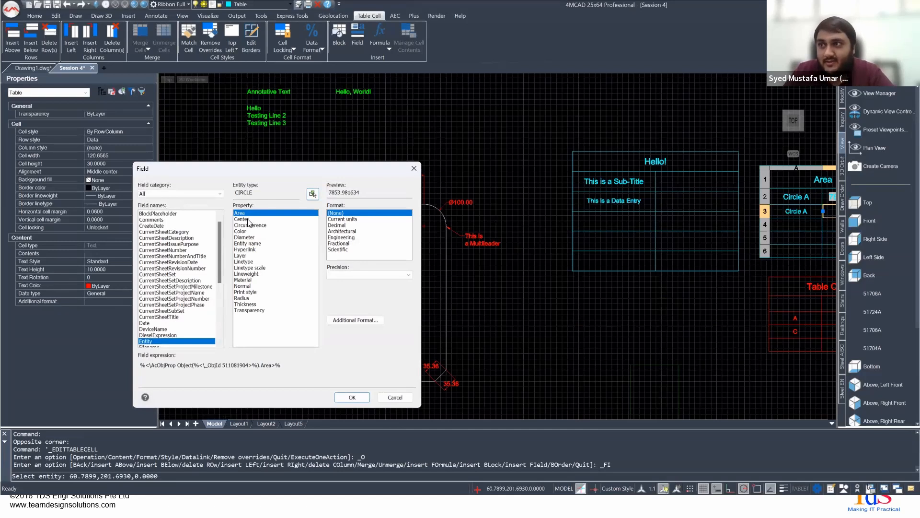
Step: Preview the circle's Center, Circumference, Color and Diameter properties for the field and return the property to Area
left_click(243, 219)
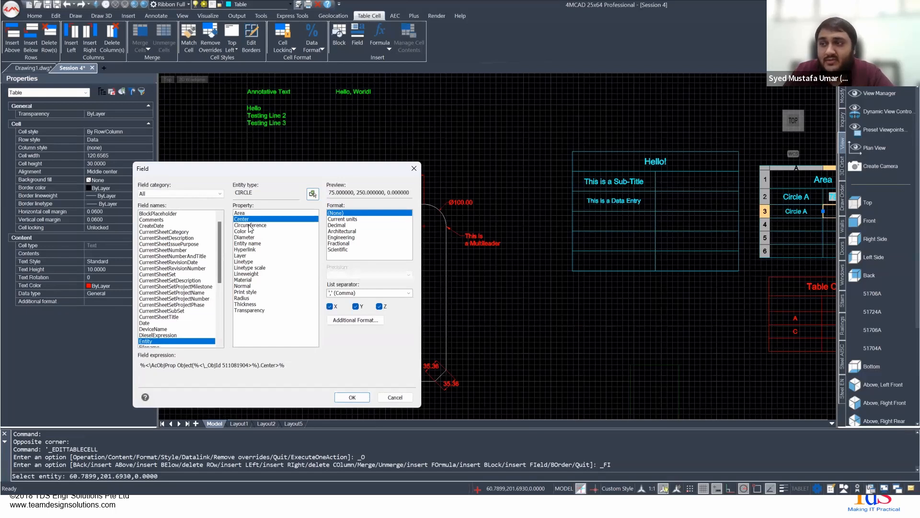
left_click(250, 225)
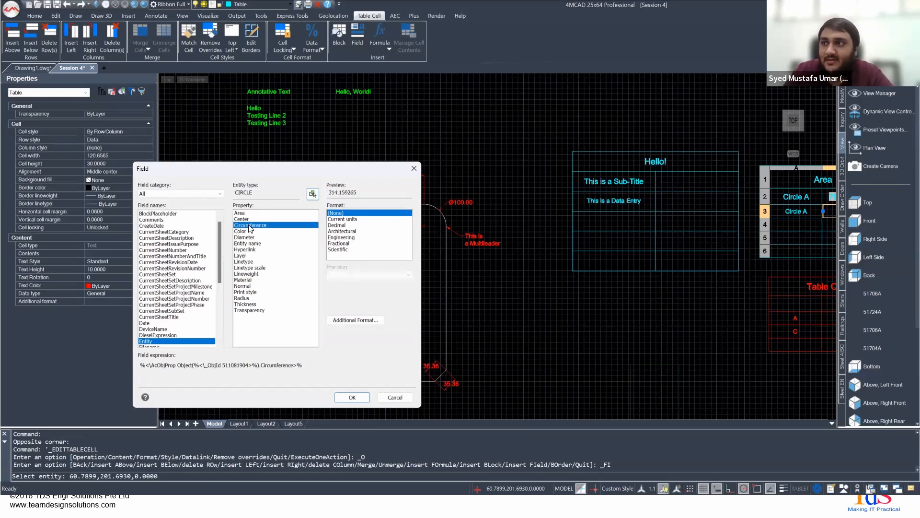
left_click(249, 231)
left_click(247, 237)
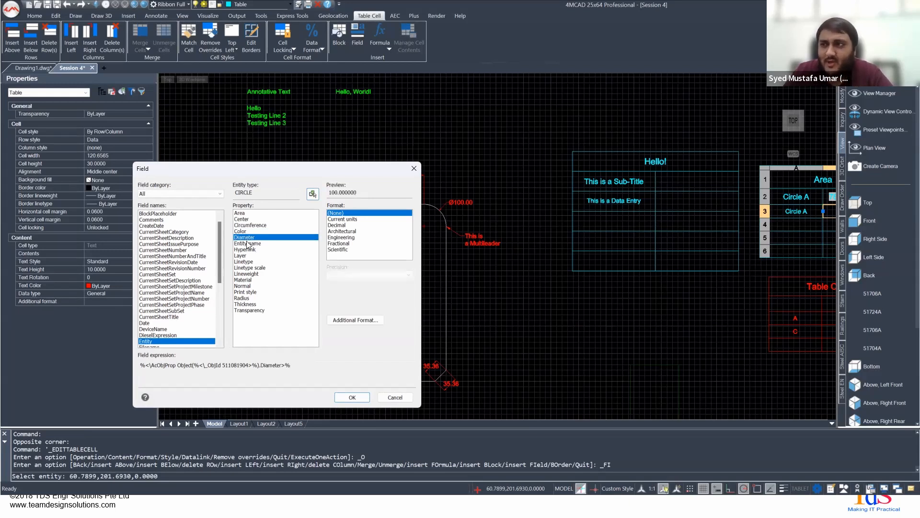
left_click(247, 214)
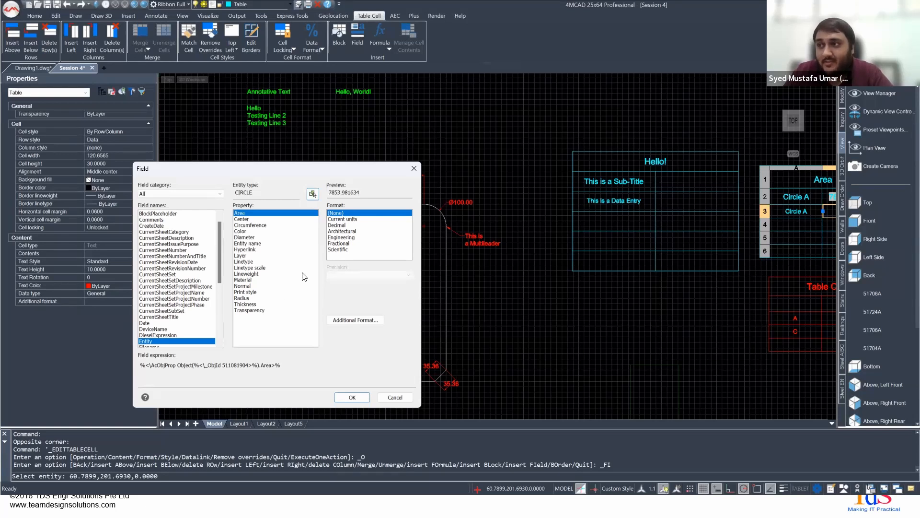
Step: Format the Area field as Decimal with 0.00 precision, insert it beside the third-row Circle A label, and deselect the table
left_click(341, 231)
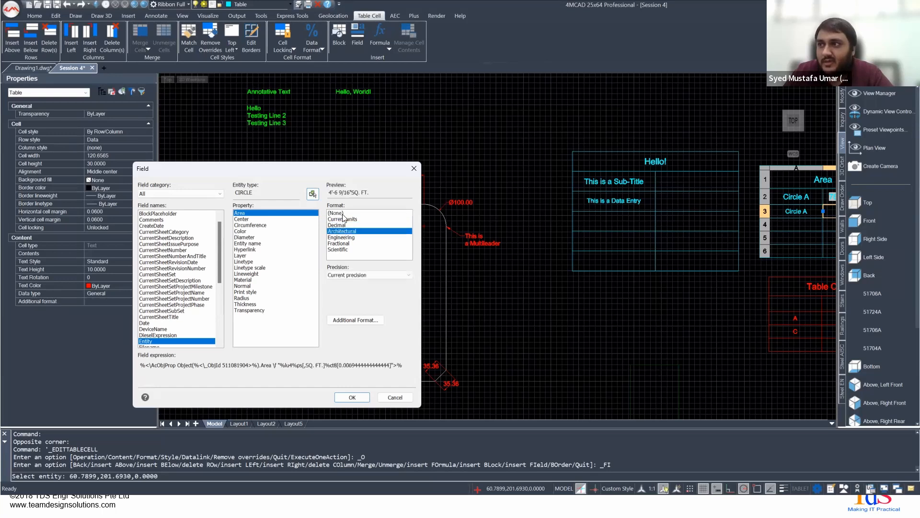
left_click(342, 214)
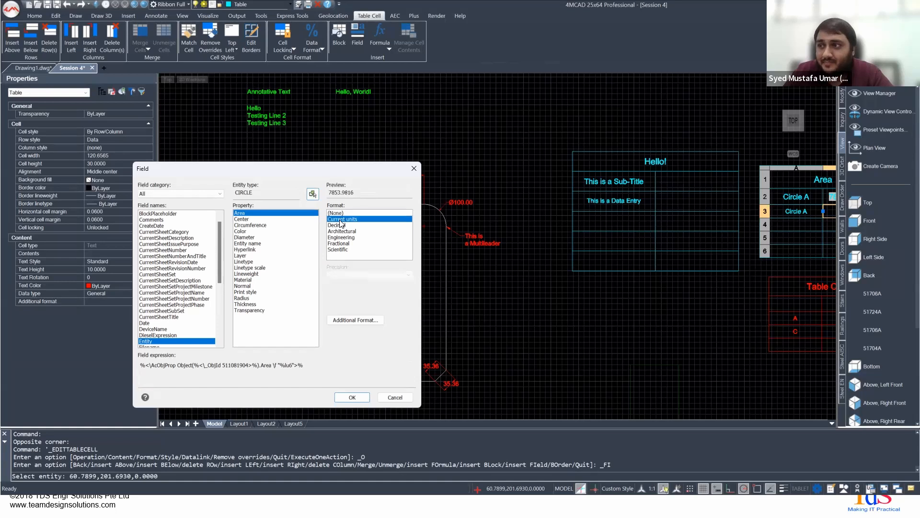
left_click(343, 225)
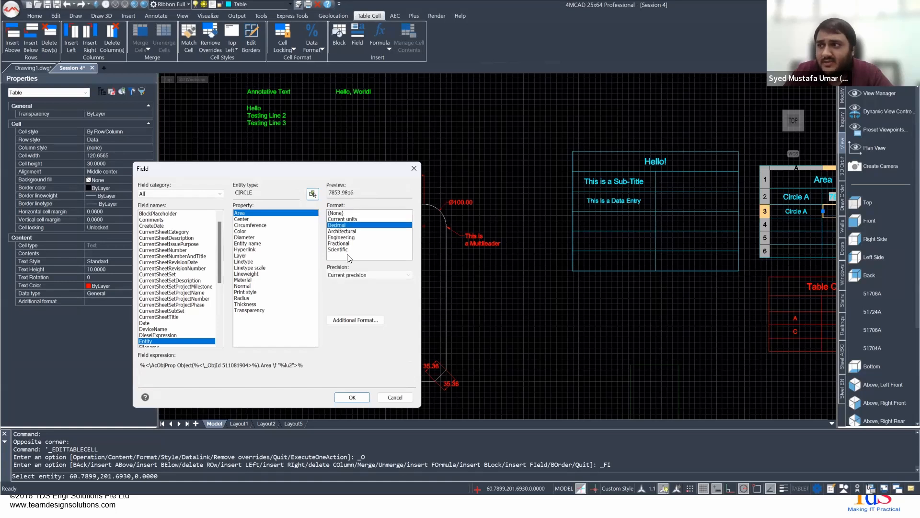
left_click(362, 275)
left_click(362, 301)
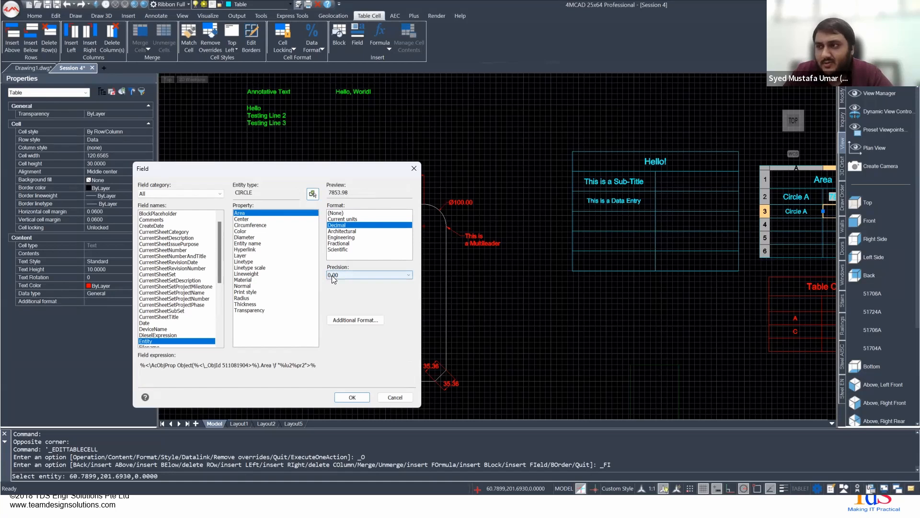
left_click(353, 397)
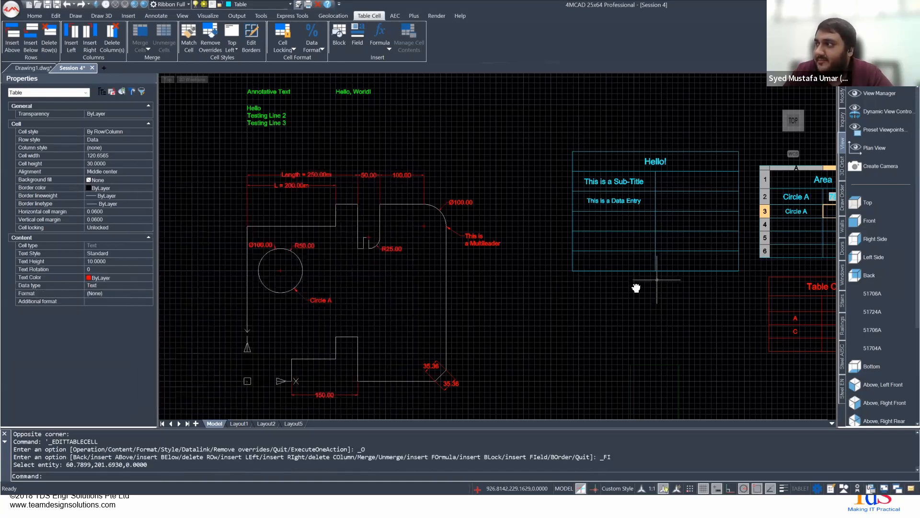
middle_click_drag(449, 298, 182, 317)
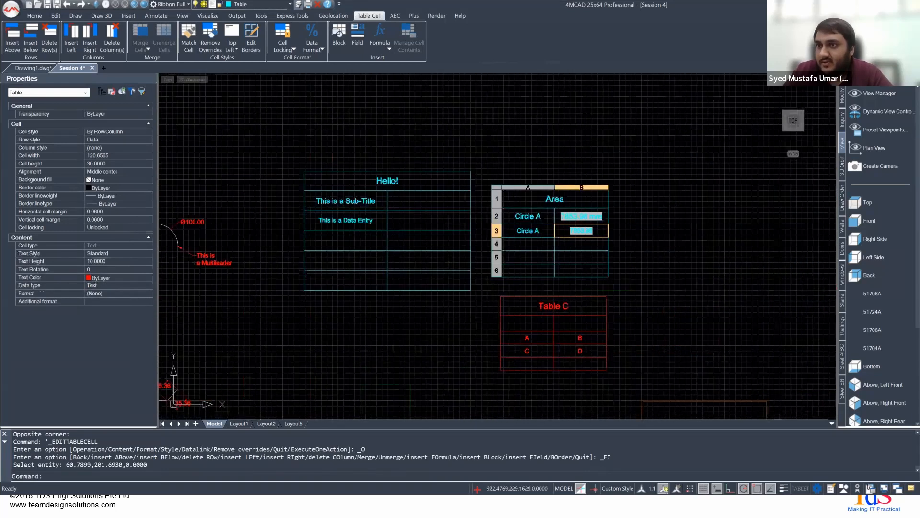
scroll(574, 223, "up", 5)
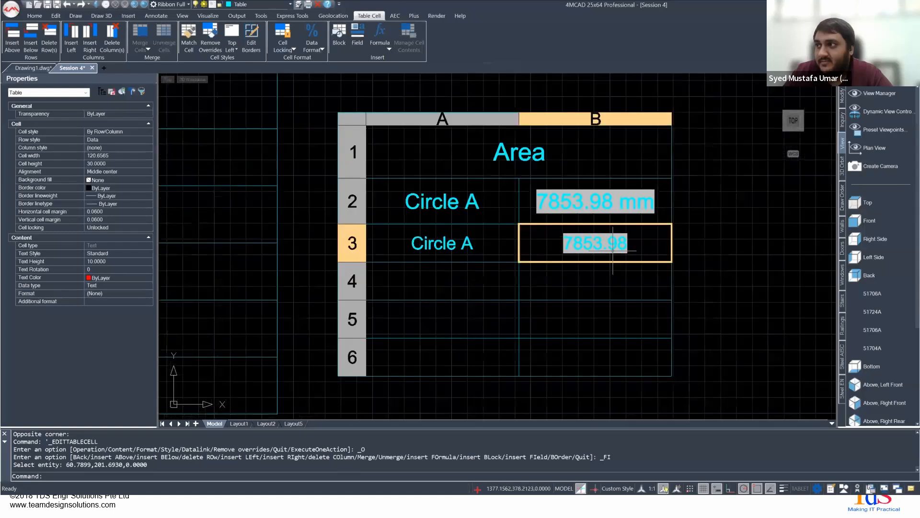
left_click(595, 111)
left_click(606, 207)
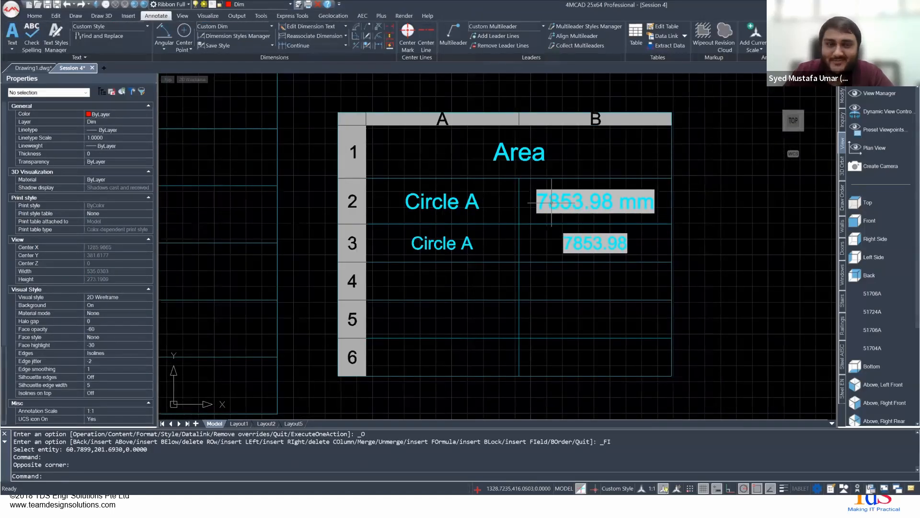
left_click(496, 192)
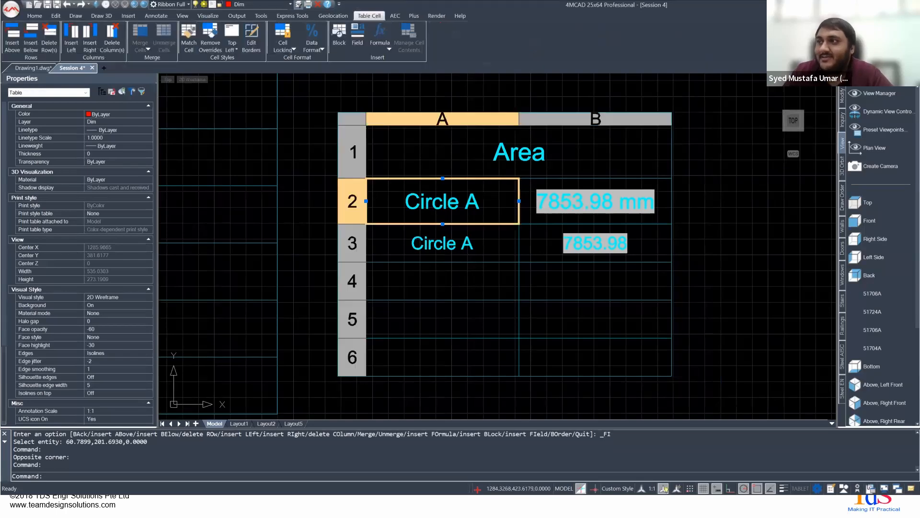
left_click(490, 242)
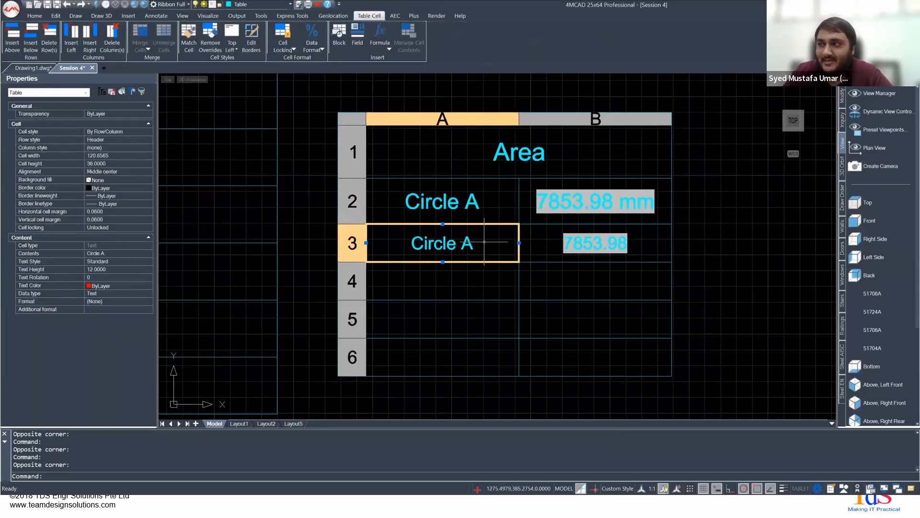
left_click(530, 210)
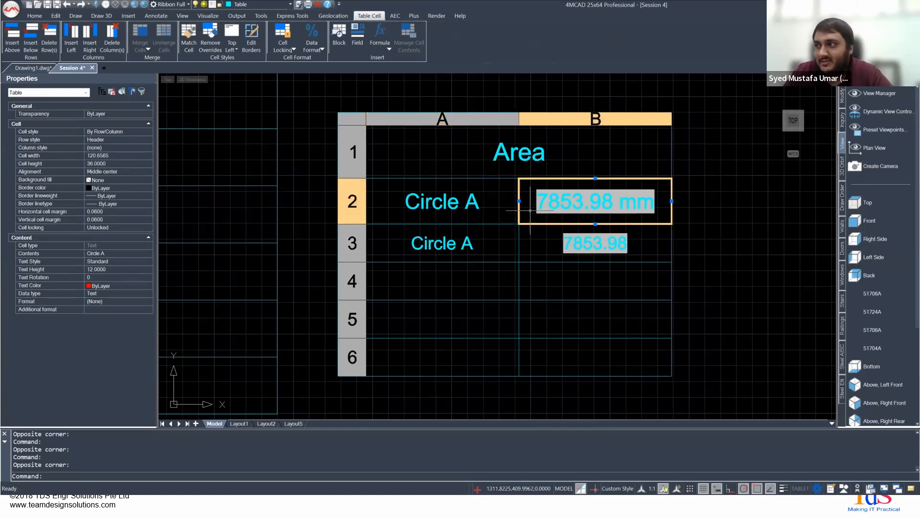
left_click(632, 242)
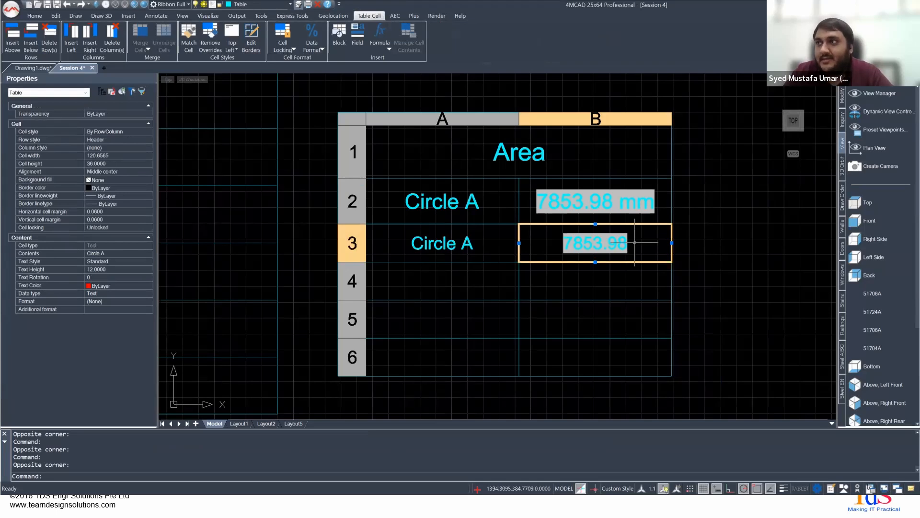
Step: Insert a Sum formula over cells B2:B3 into cell B4 of the Area table
scroll(635, 242, "down", 1)
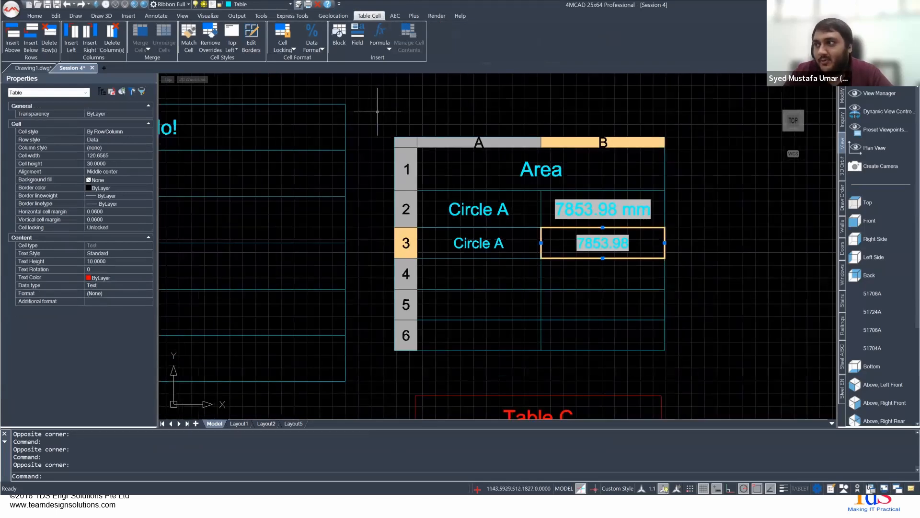
left_click(611, 278)
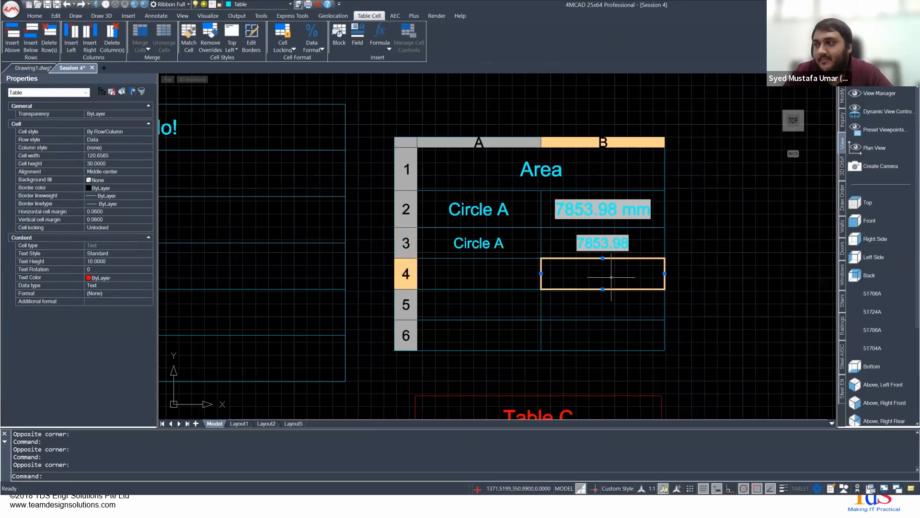
left_click(387, 47)
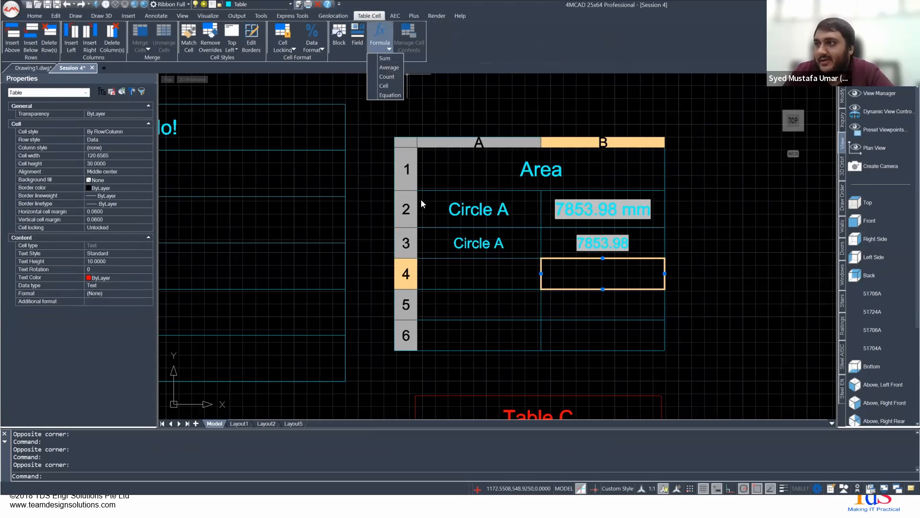
left_click(385, 58)
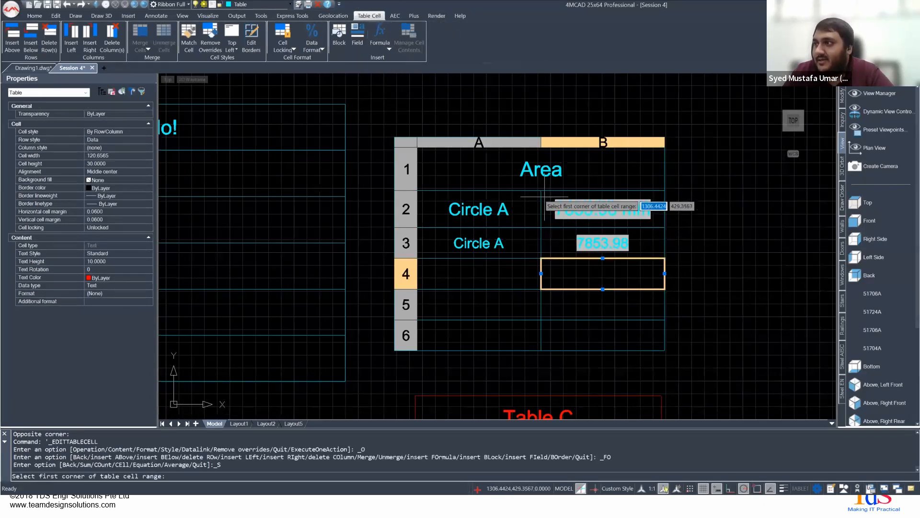
left_click(544, 197)
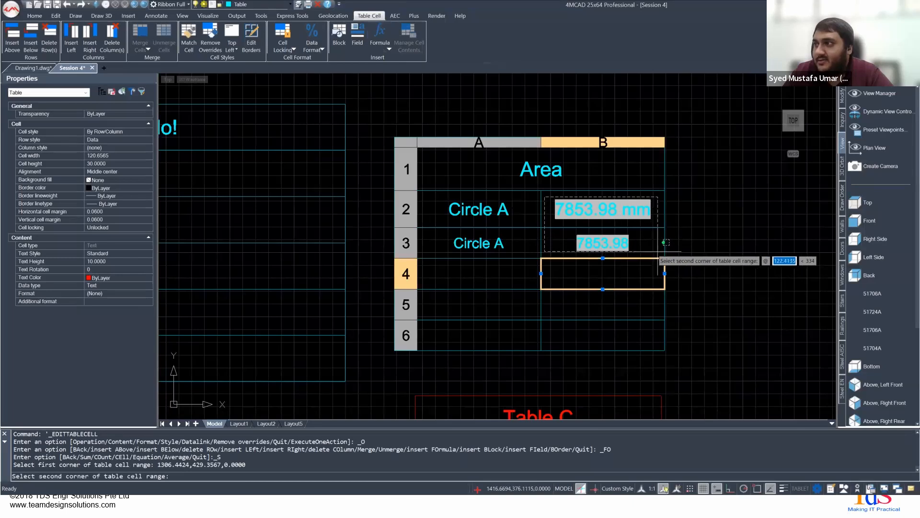
left_click(658, 242)
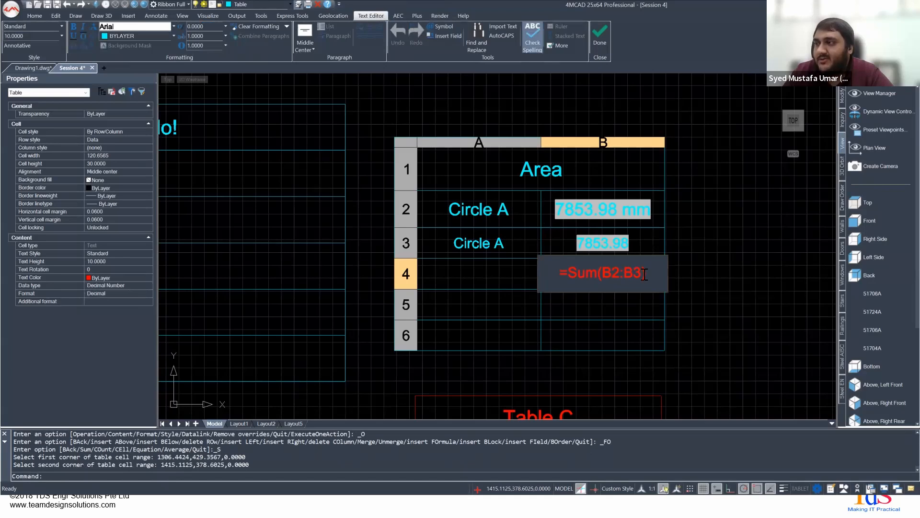
left_click(688, 278)
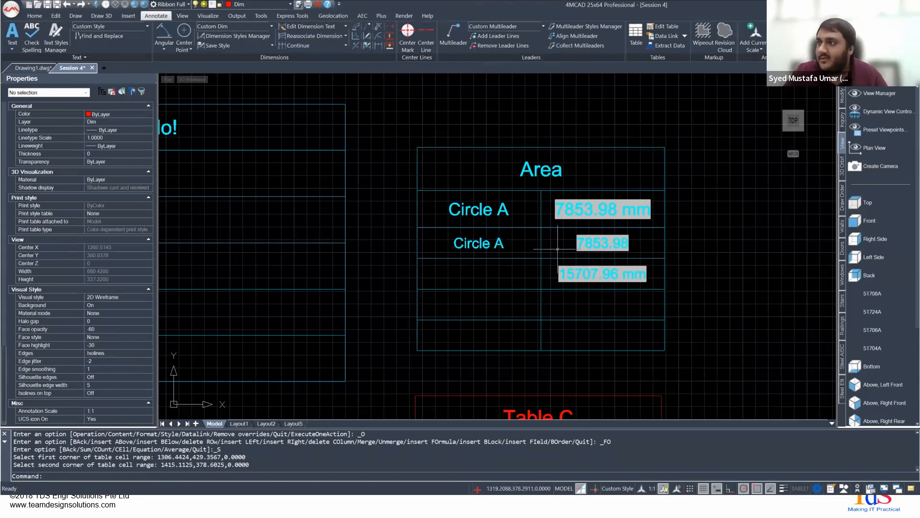
Step: Stretch the whole Area table from its lower-right corner to about 348 wide and 209 high
left_click(480, 269)
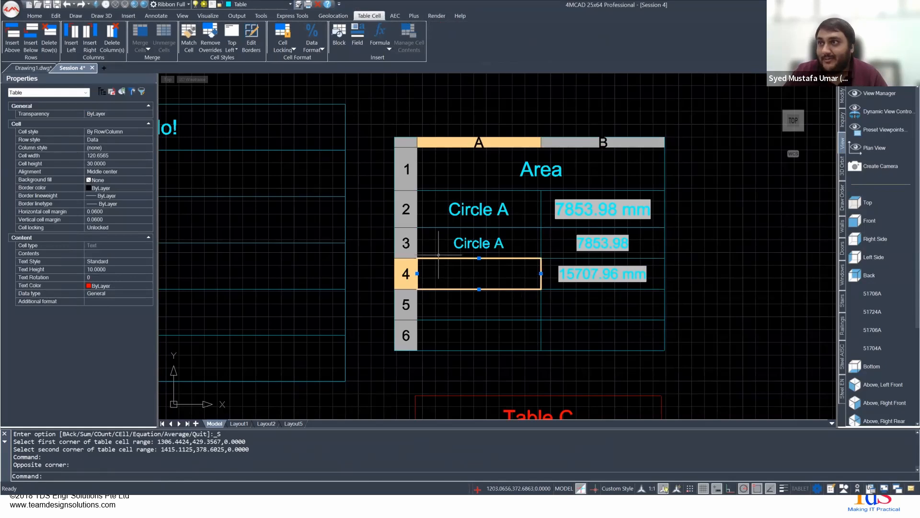
left_click(642, 341)
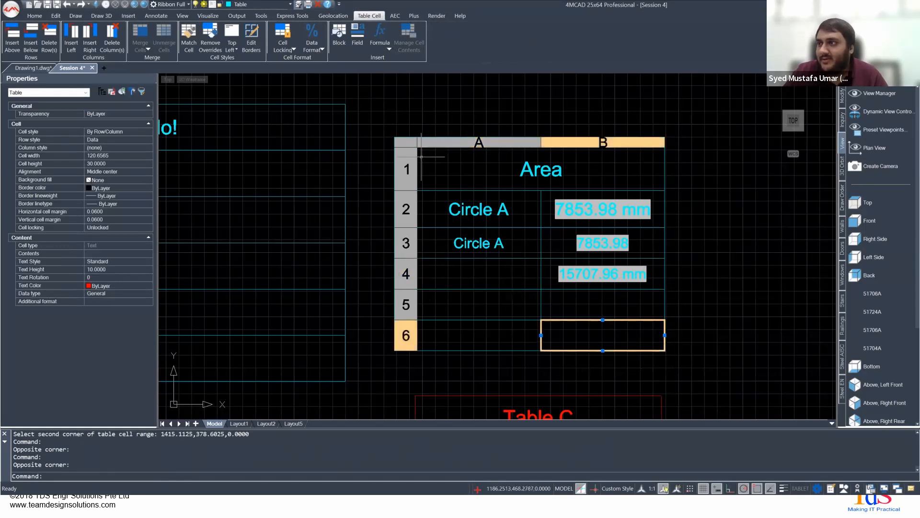
left_click(405, 144)
key("Escape")
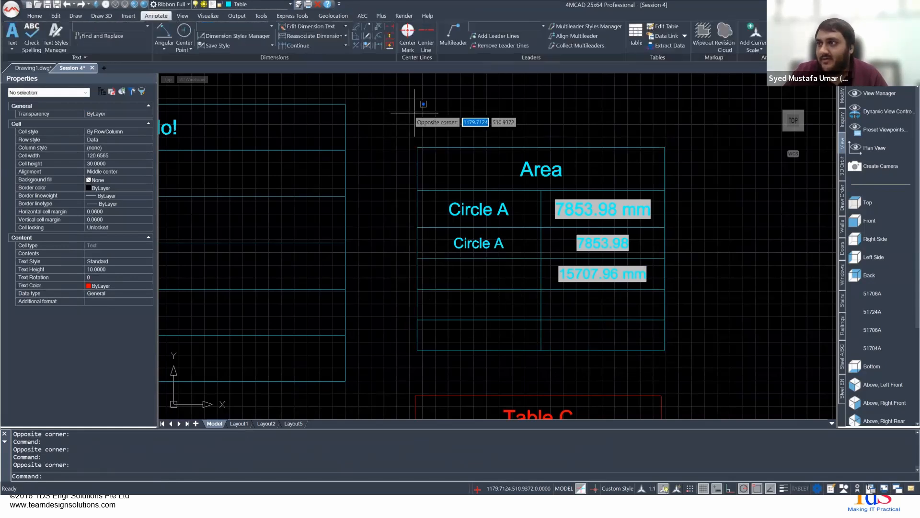
left_click(427, 140)
left_click(419, 149)
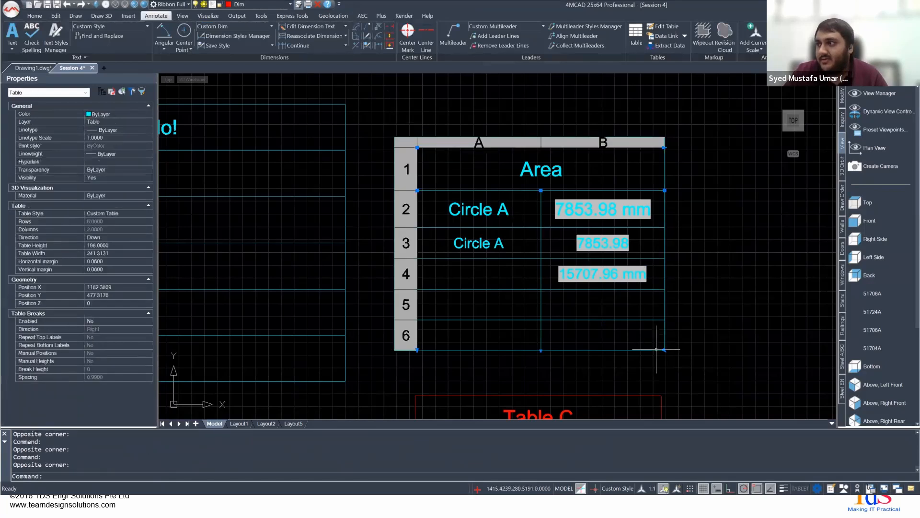
left_click(665, 350)
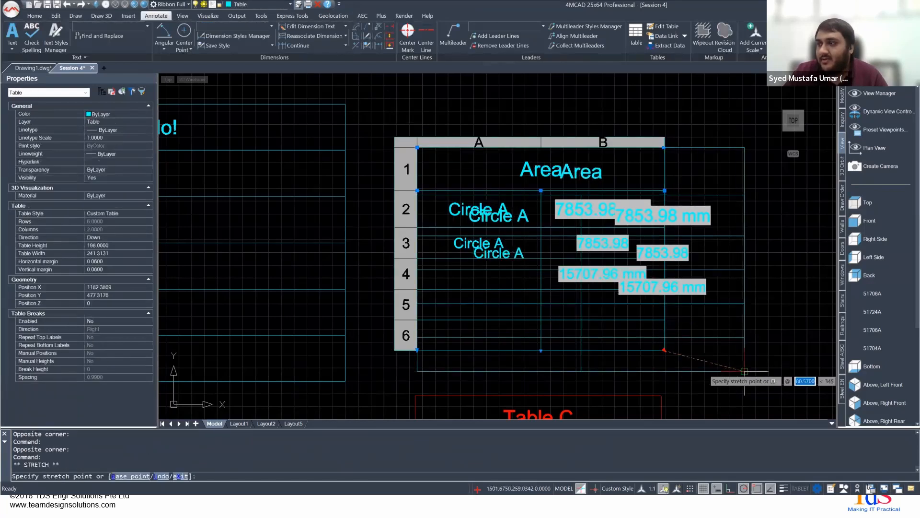
left_click(774, 361)
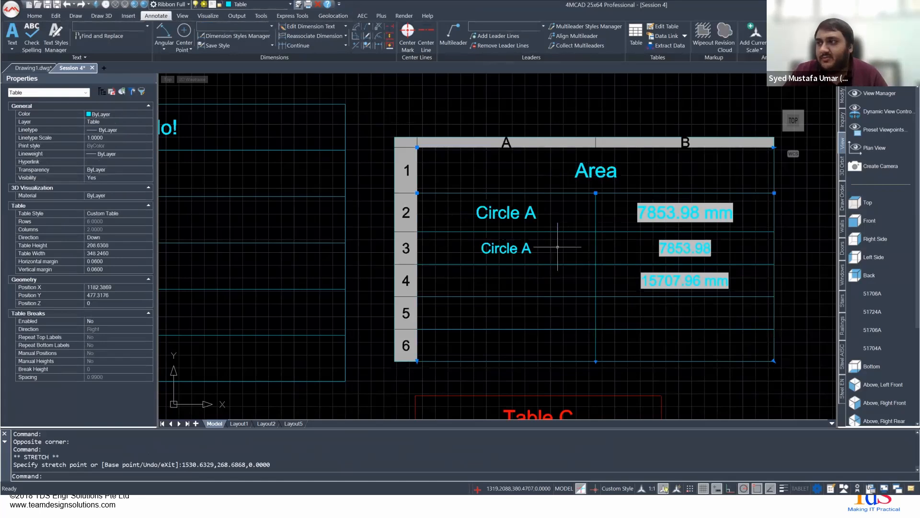
Step: Switch to the presentation and advance it to the External References (XREFs) title slide
scroll(557, 247, "down", 3)
scroll(557, 247, "down", 1)
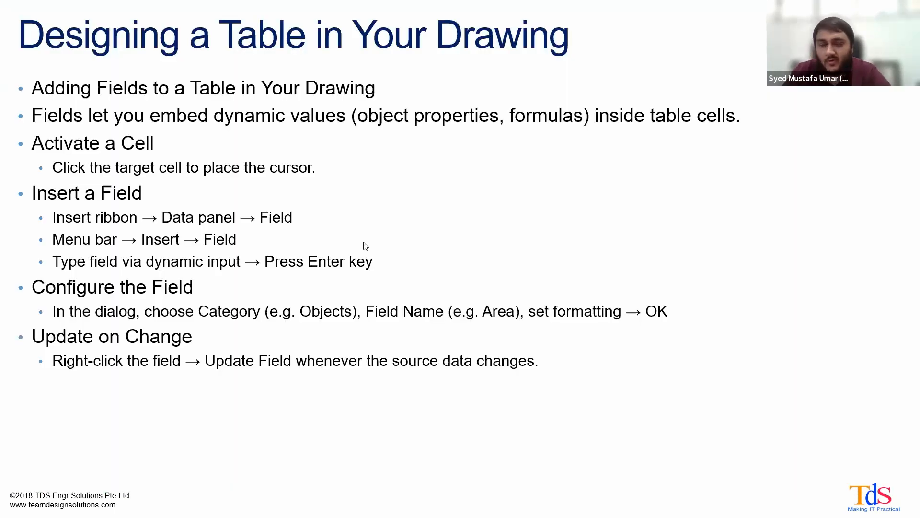
left_click(330, 254)
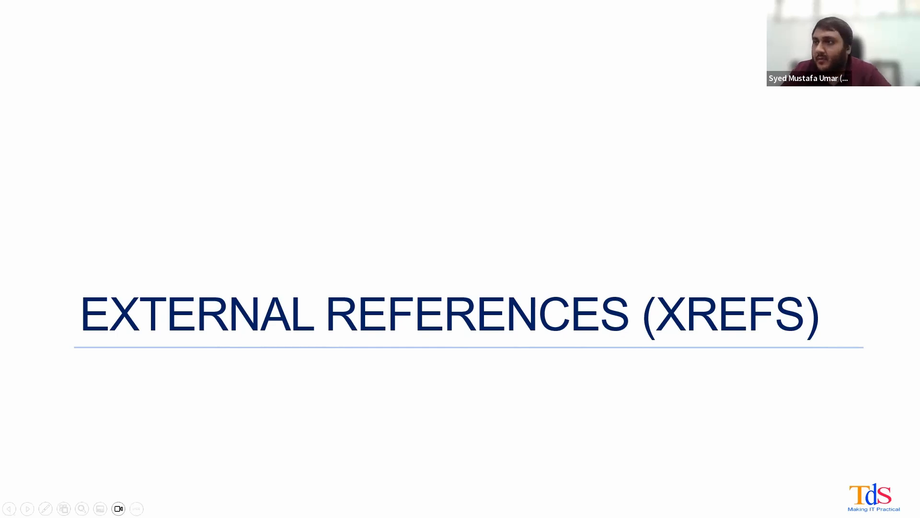
Step: Switch back to 4MCAD and select the faint Landscaping Area external reference below the tables to examine its properties
key("alt+Tab")
mouse_move(297, 298)
middle_mouse_down()
mouse_move(374, 278)
mouse_move(392, 260)
mouse_move(395, 277)
middle_mouse_up()
middle_click_drag(411, 243, 385, 267)
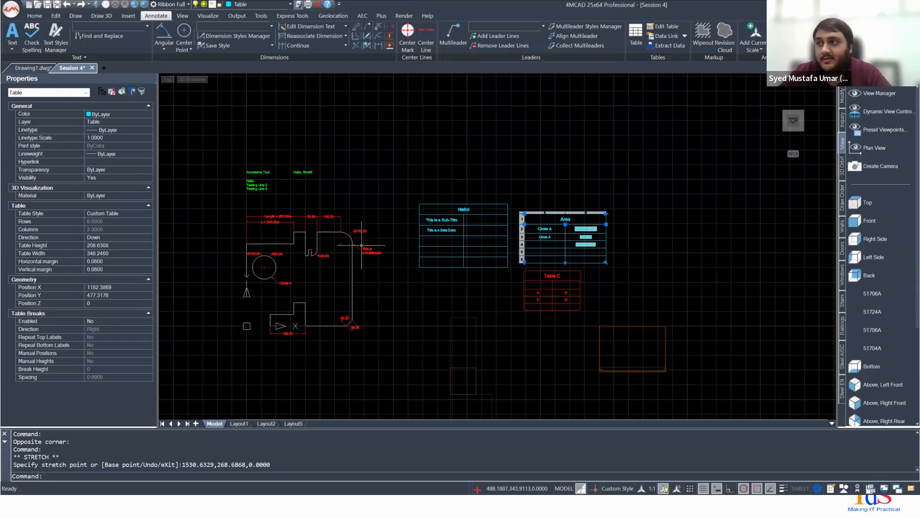
middle_click_drag(449, 268, 446, 190)
middle_click_drag(449, 244, 447, 203)
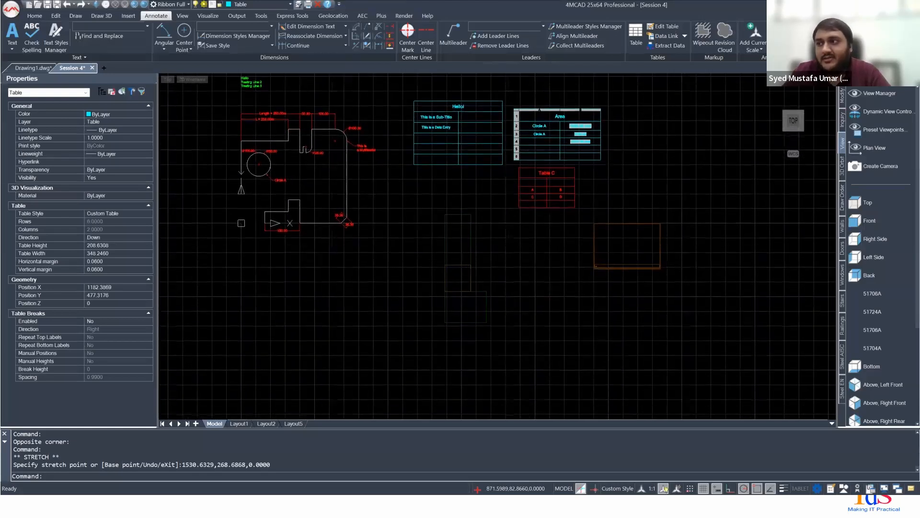
scroll(513, 223, "up", 3)
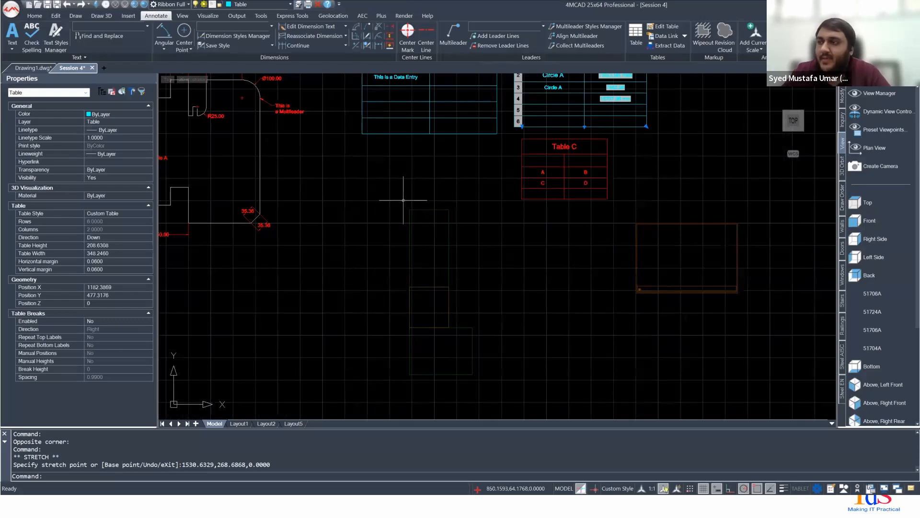
left_click(410, 227)
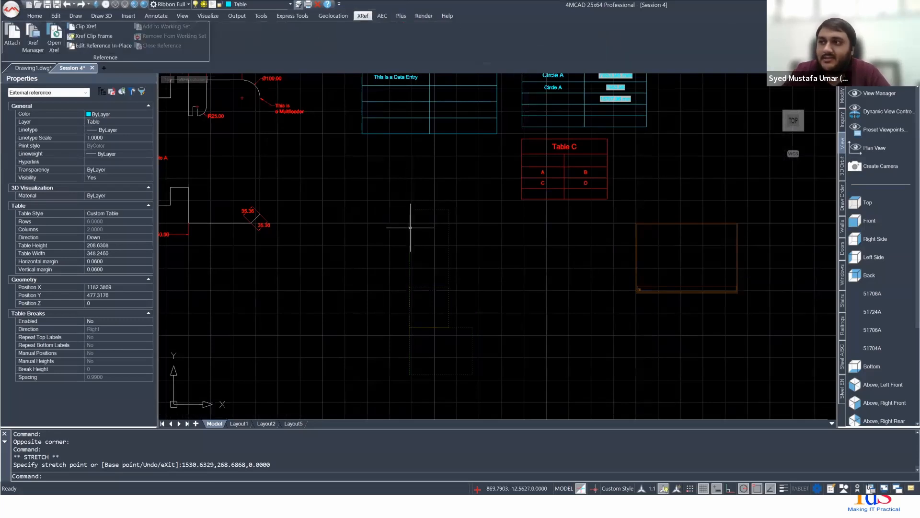
scroll(366, 267, "down", 5)
middle_click_drag(309, 302, 323, 294)
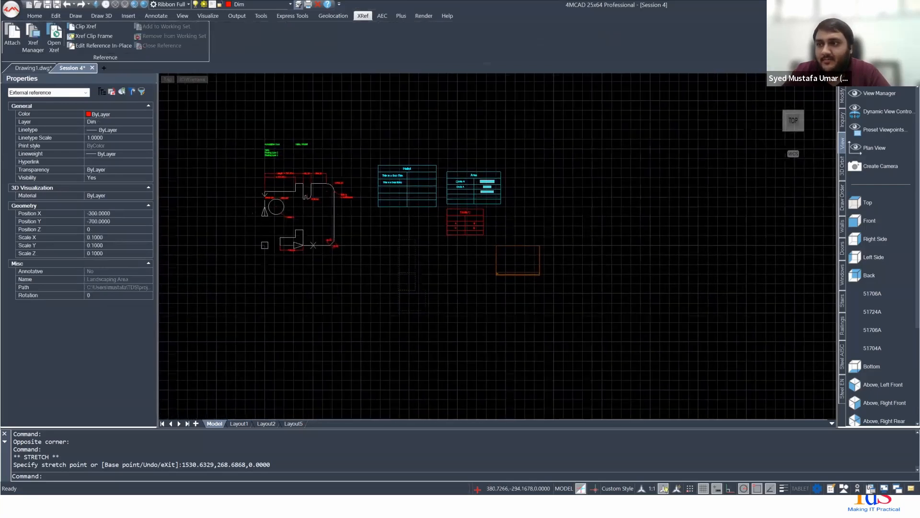
left_click(220, 353)
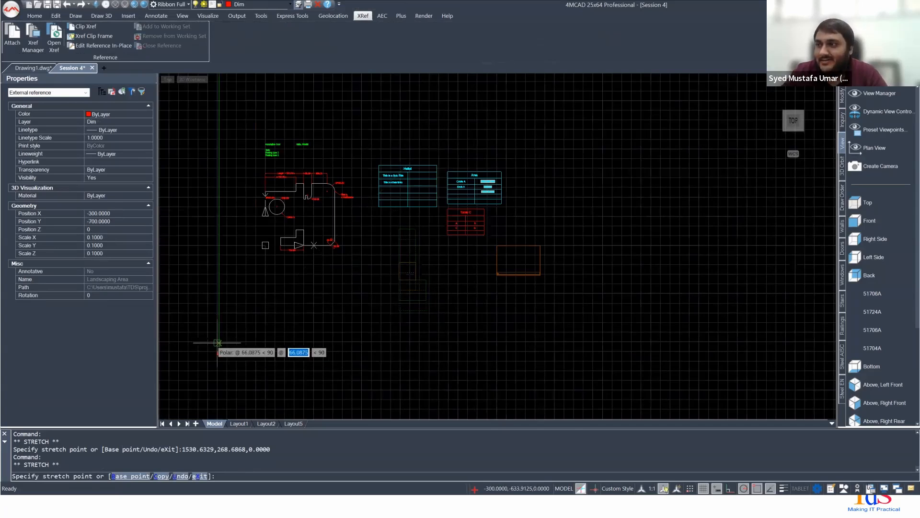
key("Escape")
key("Escape")
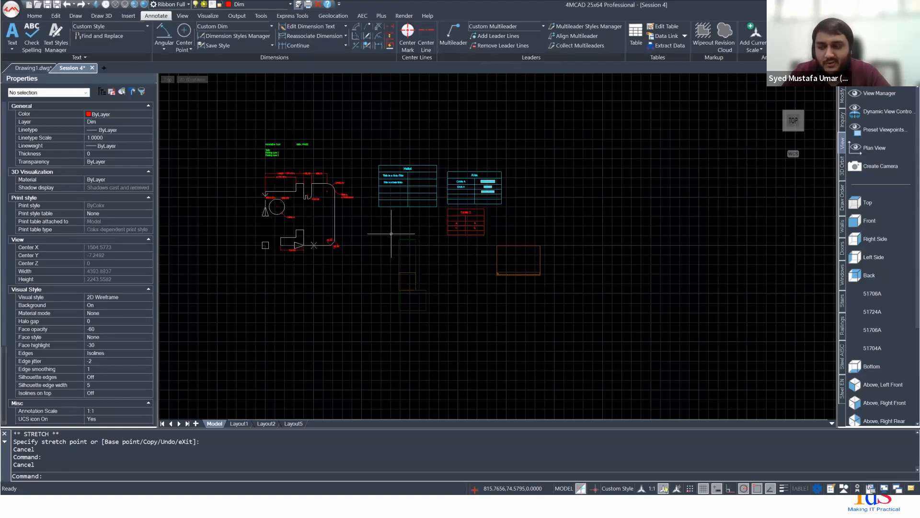
Step: Switch to the presentation and advance it to the Understanding External References (XREFs) slide
scroll(414, 252, "up", 2)
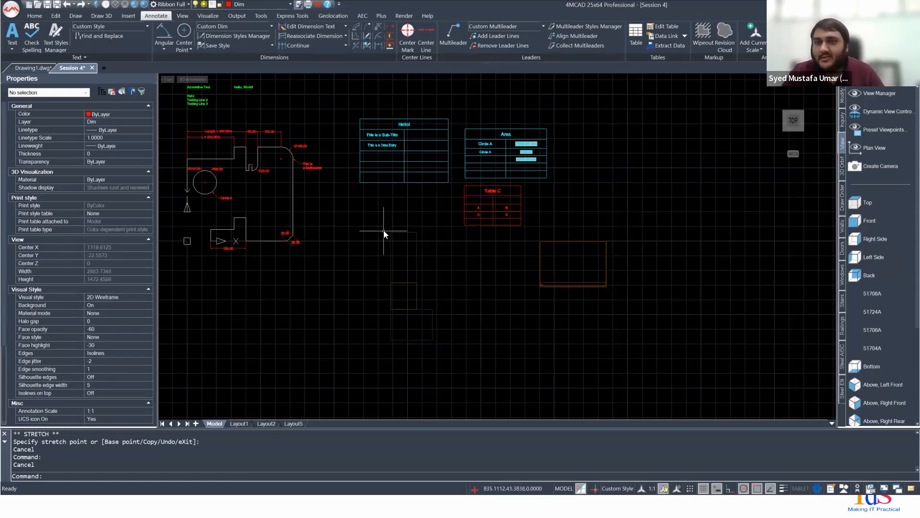
key("alt+Tab")
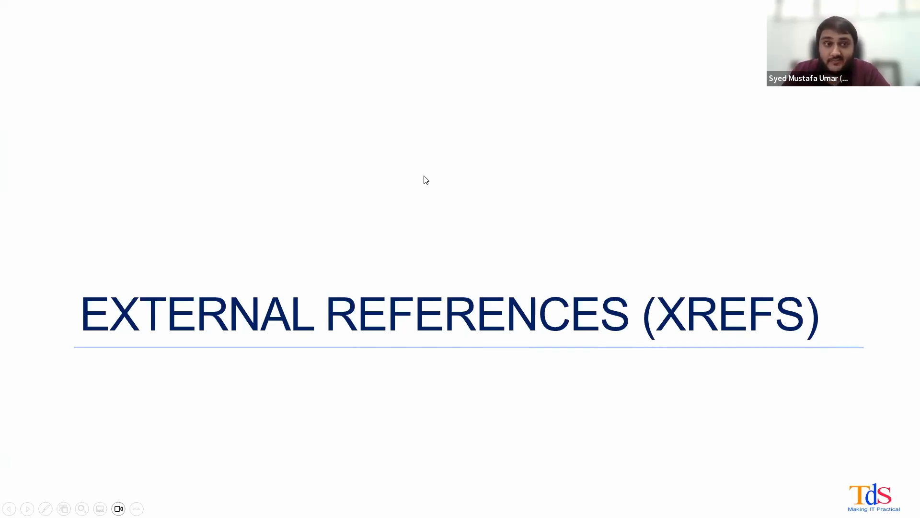
key("Right")
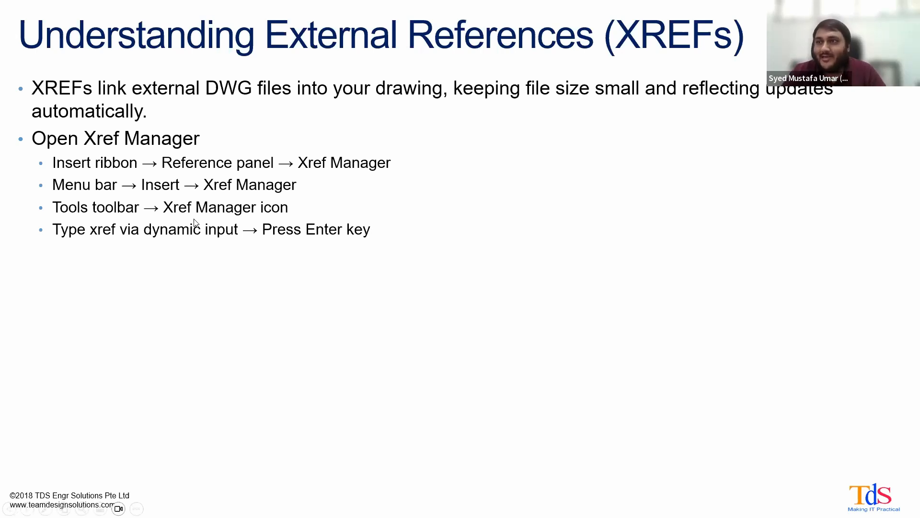
Step: Switch back to 4MCAD, open the Xref Manager to view the attached references, and close it again
key("alt+Tab")
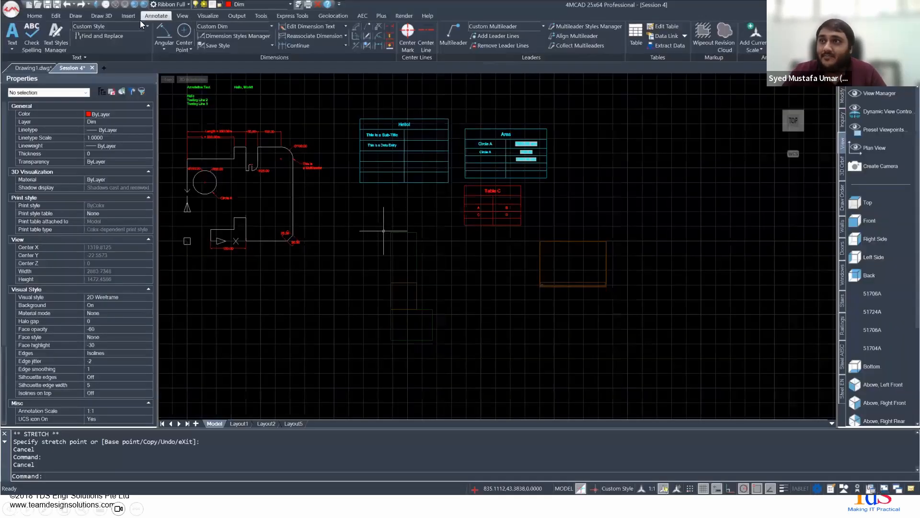
left_click(125, 18)
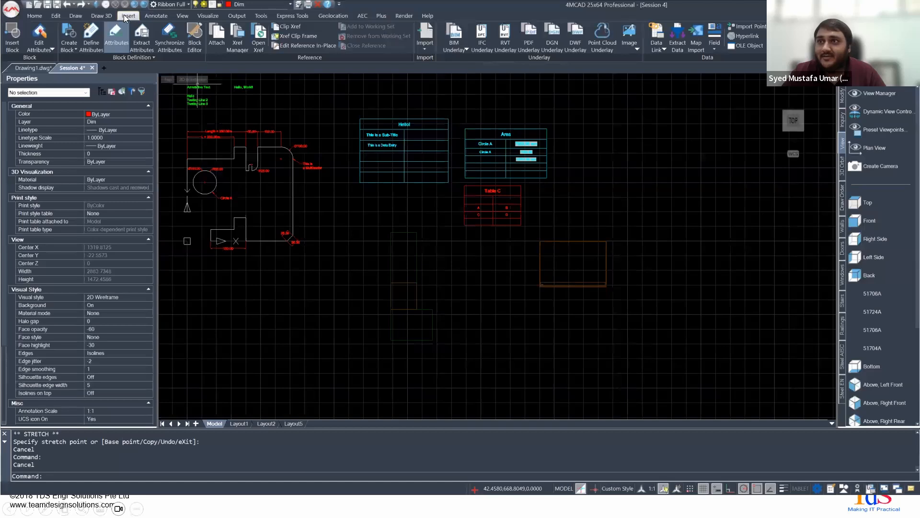
left_click(238, 44)
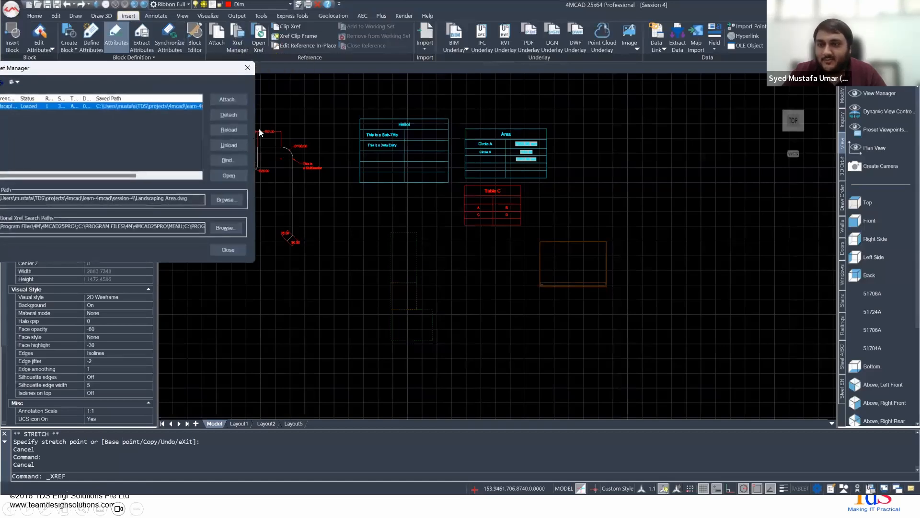
left_click(248, 68)
Step: Open the Xref Manager with the XREF command and move its dialog clear of the profile drawing
type("XREF")
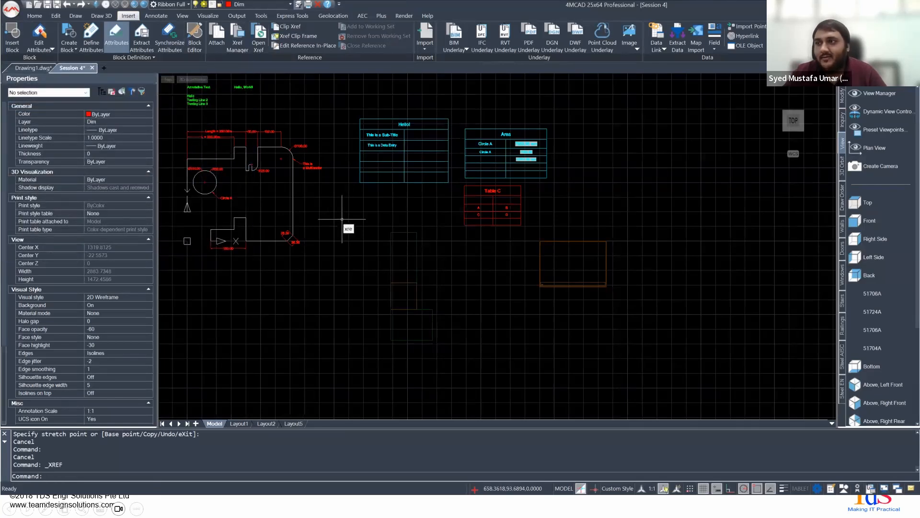
key("Return")
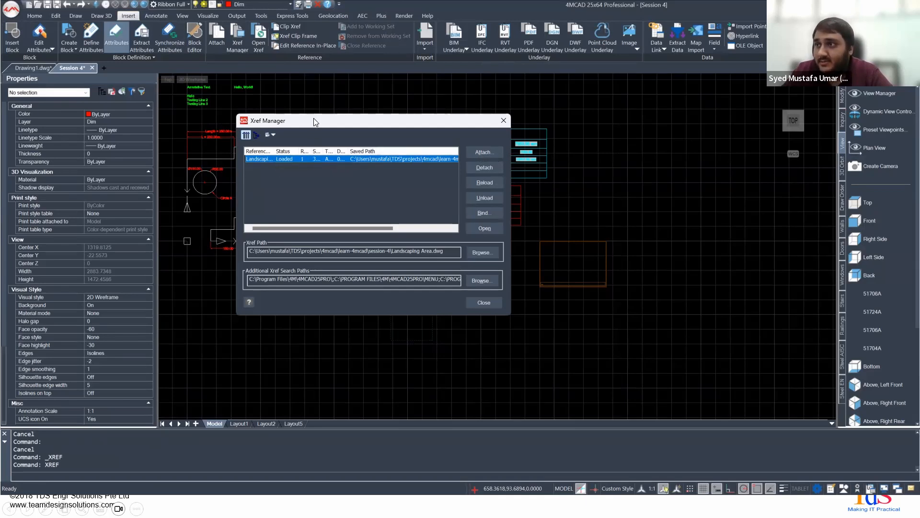
left_click_drag(313, 120, 515, 118)
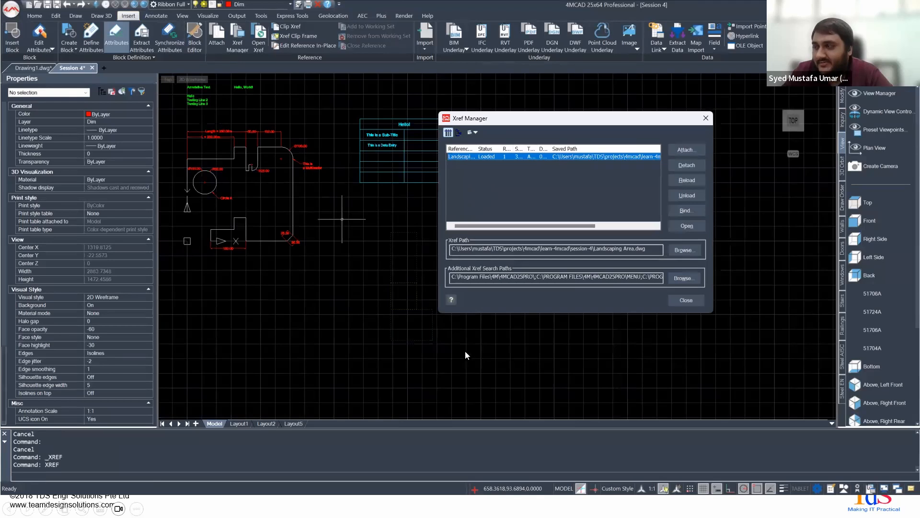
Step: Begin attaching an external reference and try the No path and Relative path options before restoring Full path
left_click(686, 150)
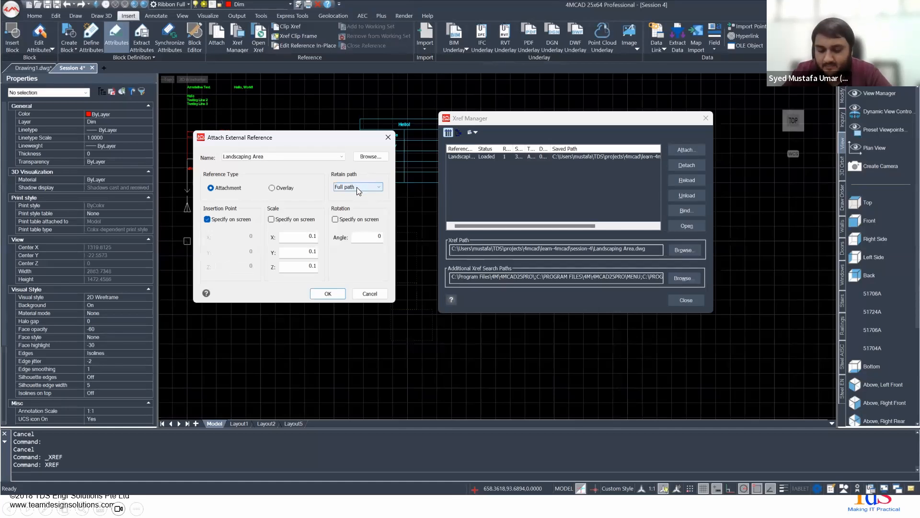
left_click(357, 187)
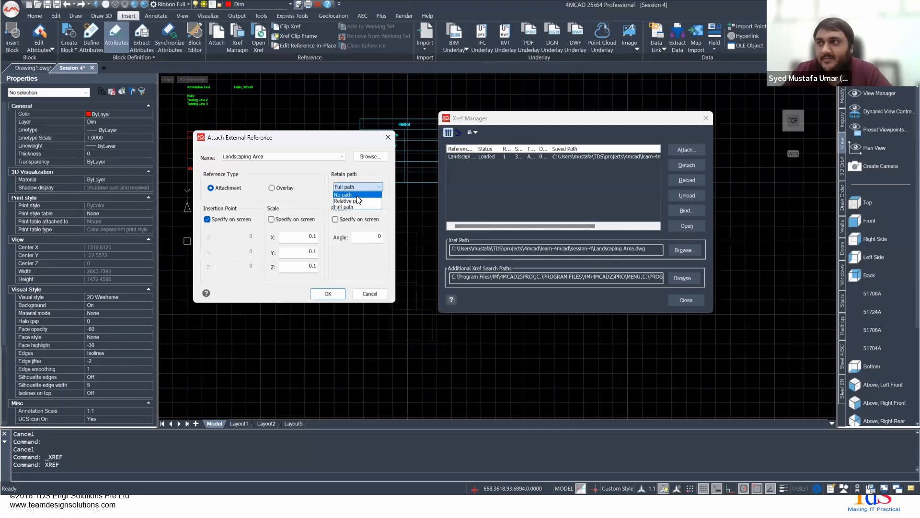
left_click(349, 195)
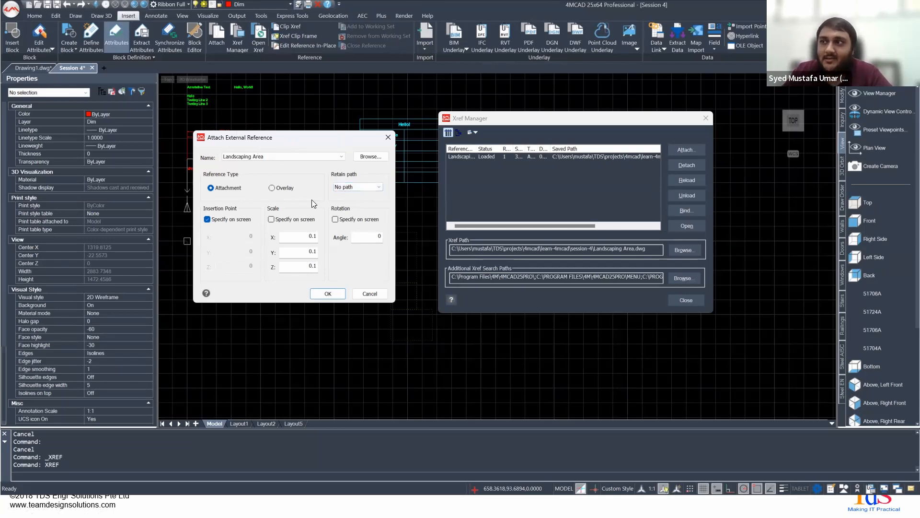
left_click(376, 187)
left_click(350, 201)
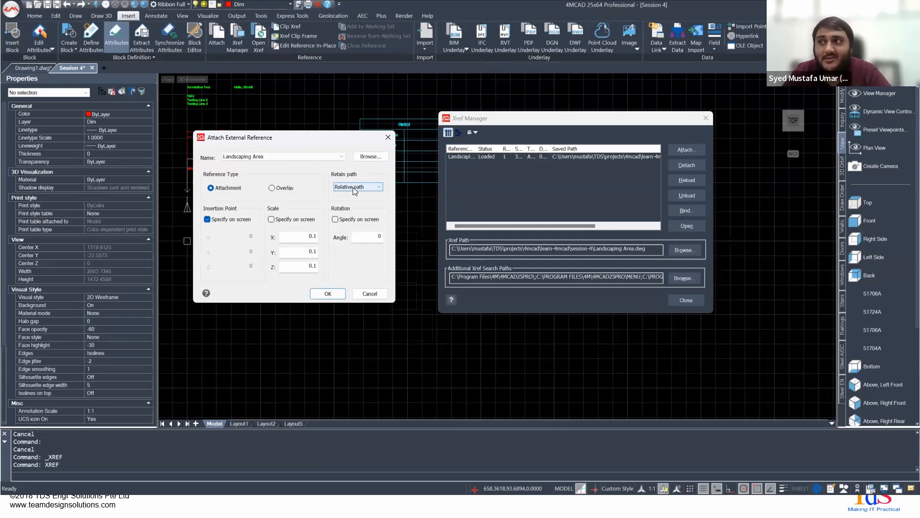
left_click(355, 188)
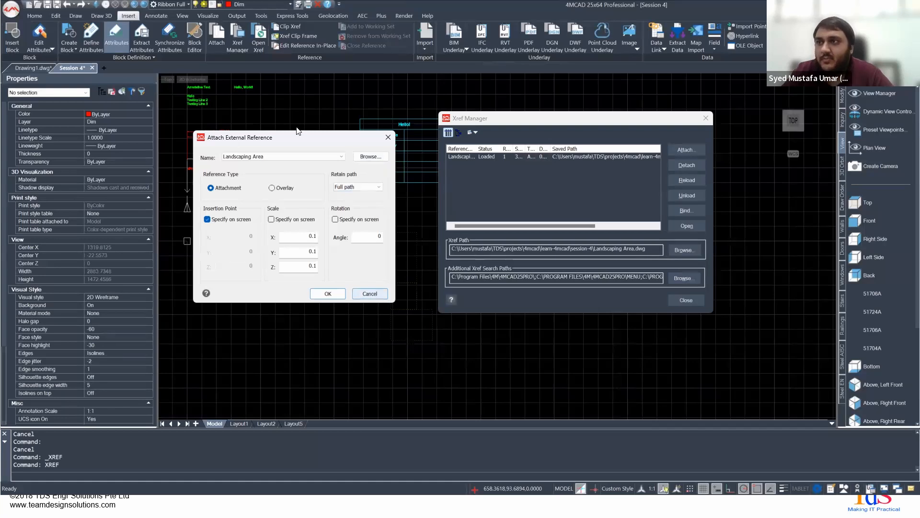
Step: Browse the session-4 folder for the Landscaping Area drawing as the file to attach, and cancel the attachment
left_click(370, 156)
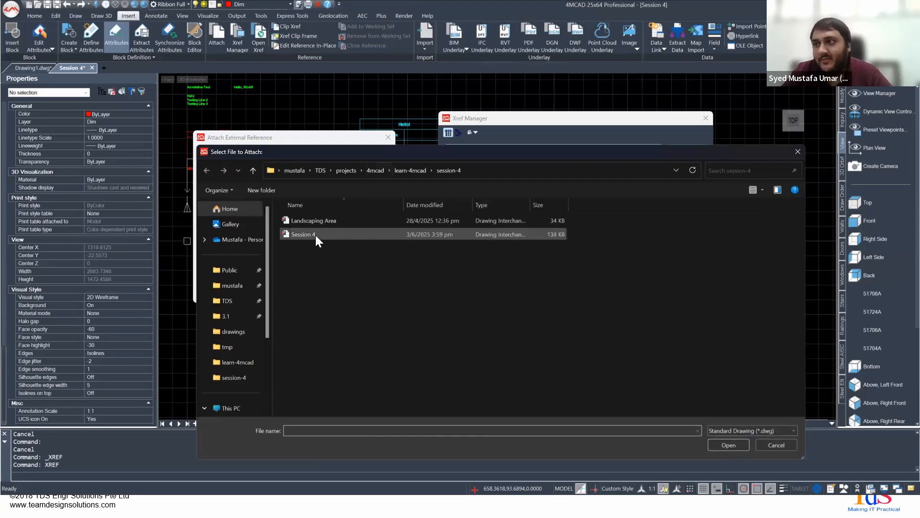
double_click(333, 220)
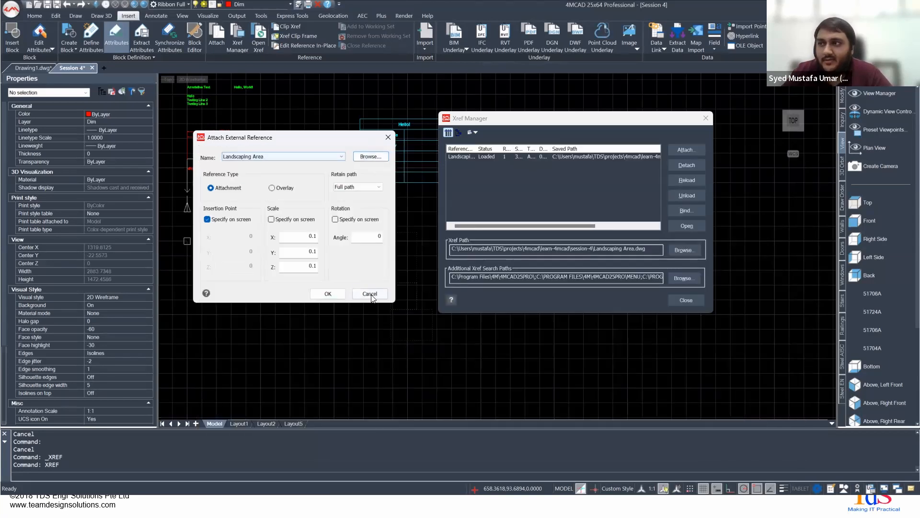
left_click(371, 296)
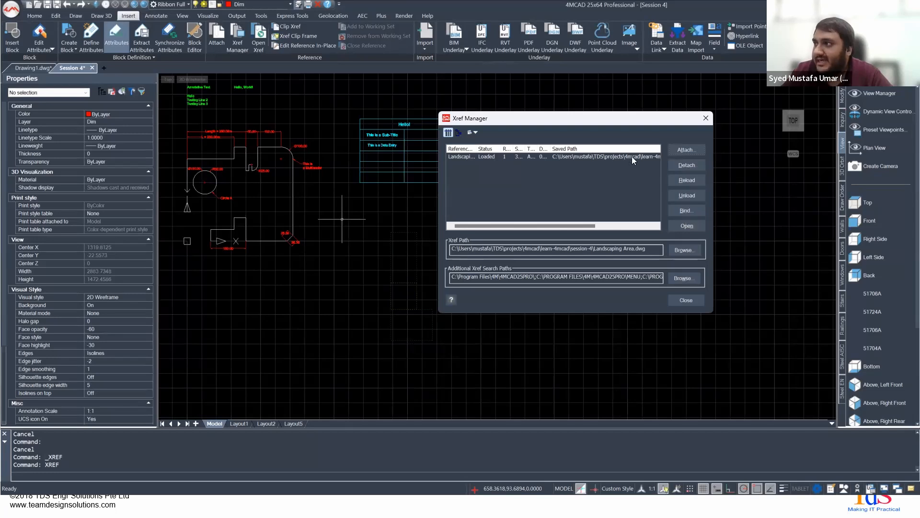
Step: Examine the bind options for the Landscaping Area reference, cancel without binding, and close the Xref Manager
left_click(592, 157)
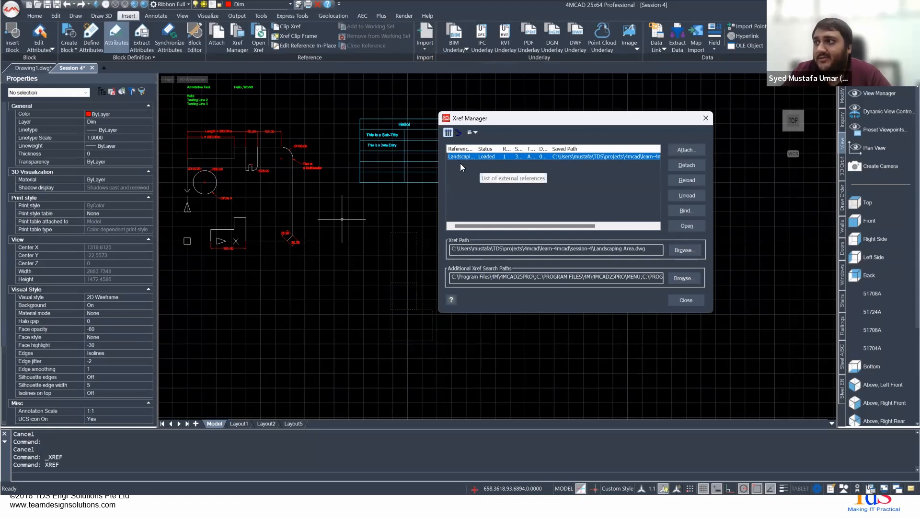
left_click(693, 210)
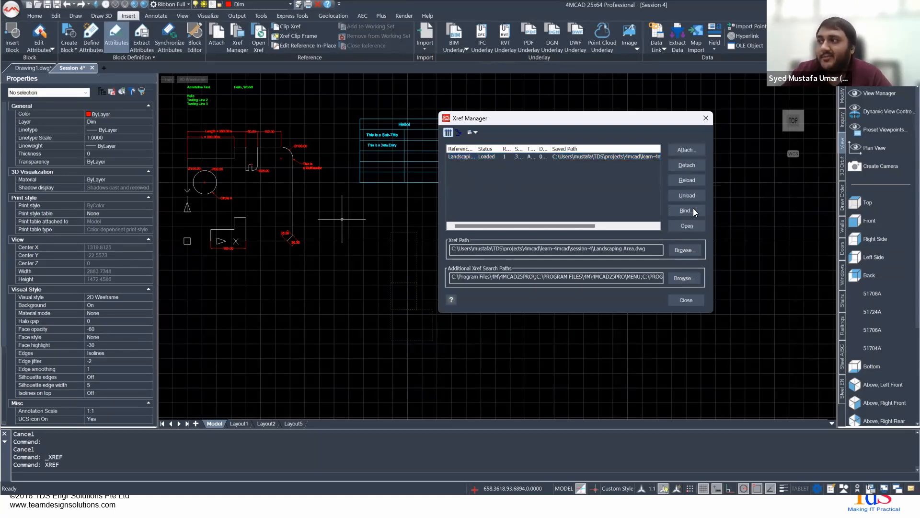
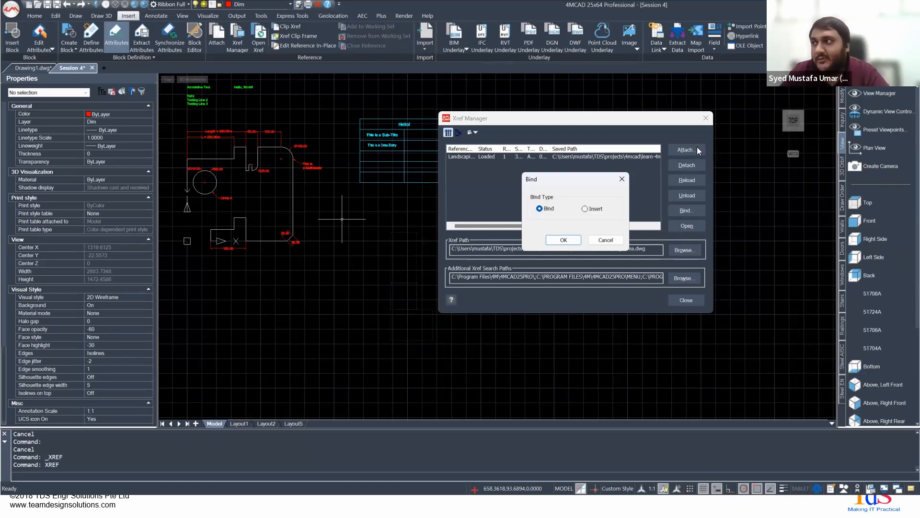
left_click(605, 241)
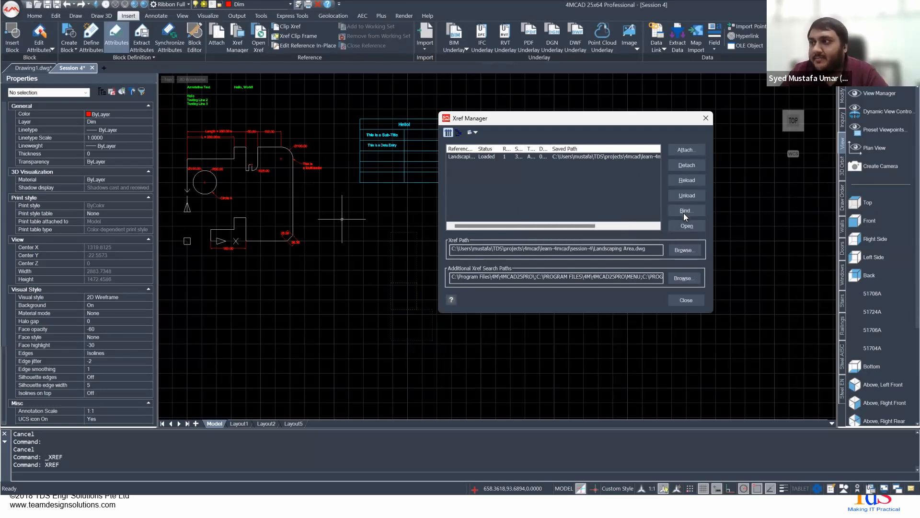
left_click(687, 300)
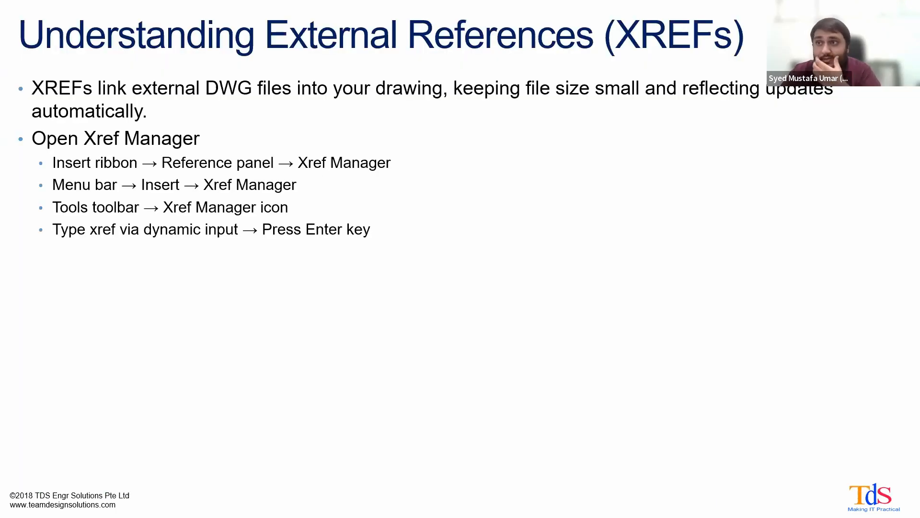
Step: Advance the presentation to Attaching XREFs to a Drawing, check 4MCAD briefly, and advance to the Clipping XREFs Attached to a Drawing slide
key("Right")
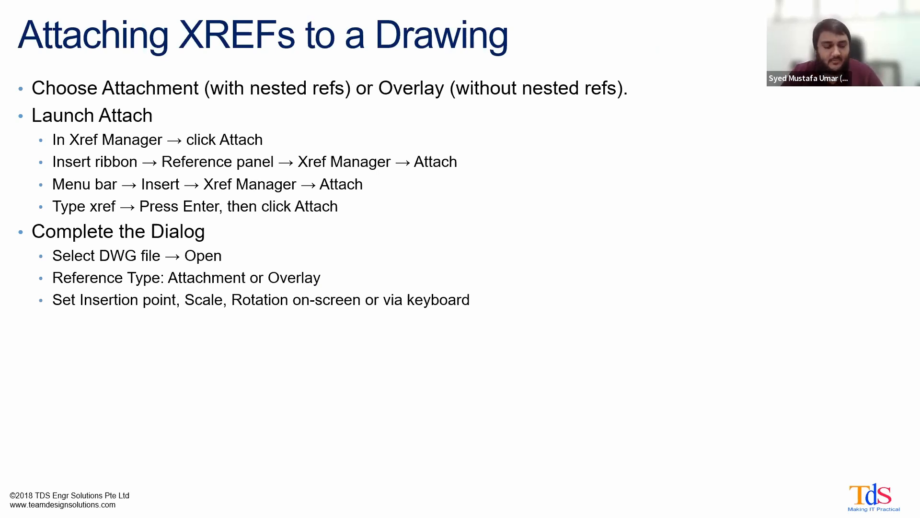
key("alt+Tab")
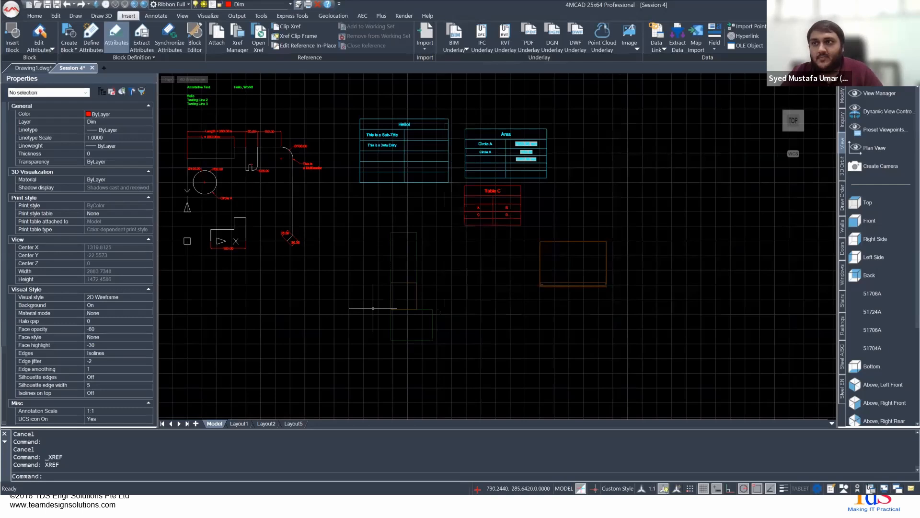
key("alt+Tab")
key("Right")
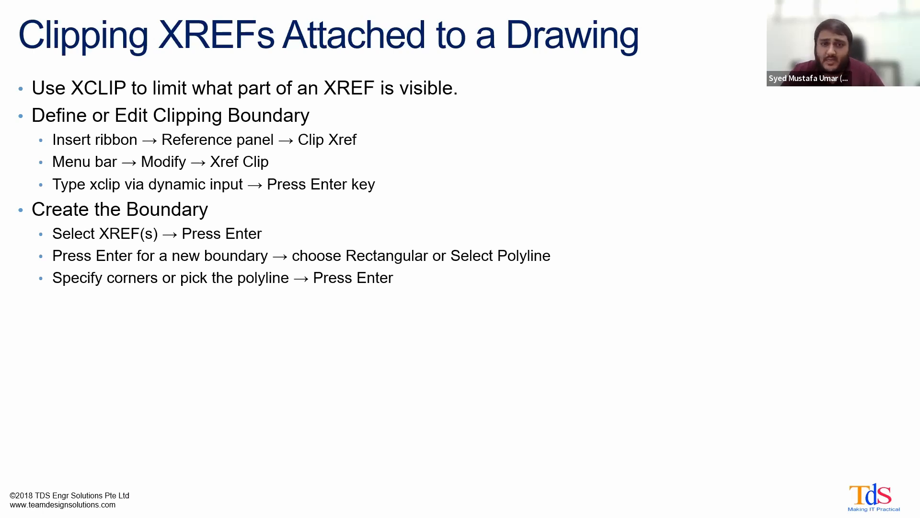
Step: Switch back to 4MCAD and clip the Landscaping Area reference with a new rectangular boundary about 249 by 195 units around its upper part
key("alt+Tab")
scroll(404, 271, "up", 2)
mouse_move(404, 271)
middle_mouse_down()
mouse_move(414, 290)
mouse_move(408, 258)
middle_mouse_up()
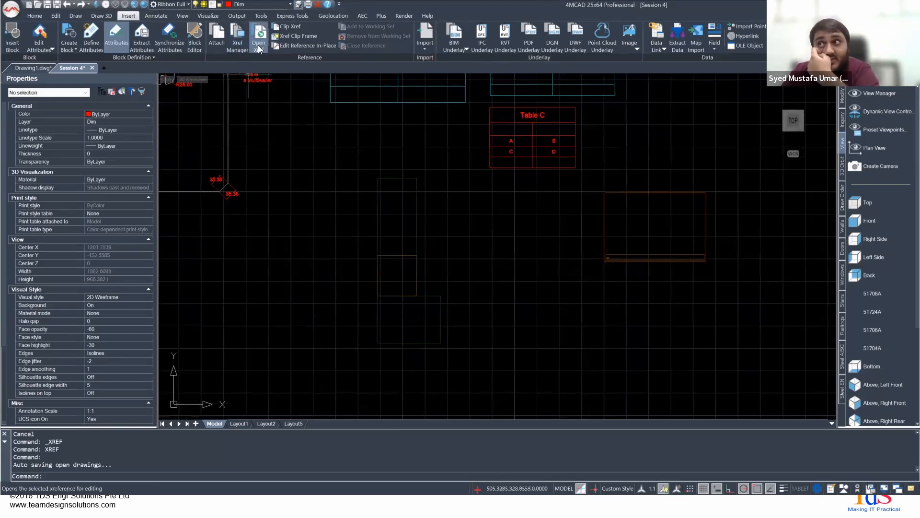
left_click(297, 29)
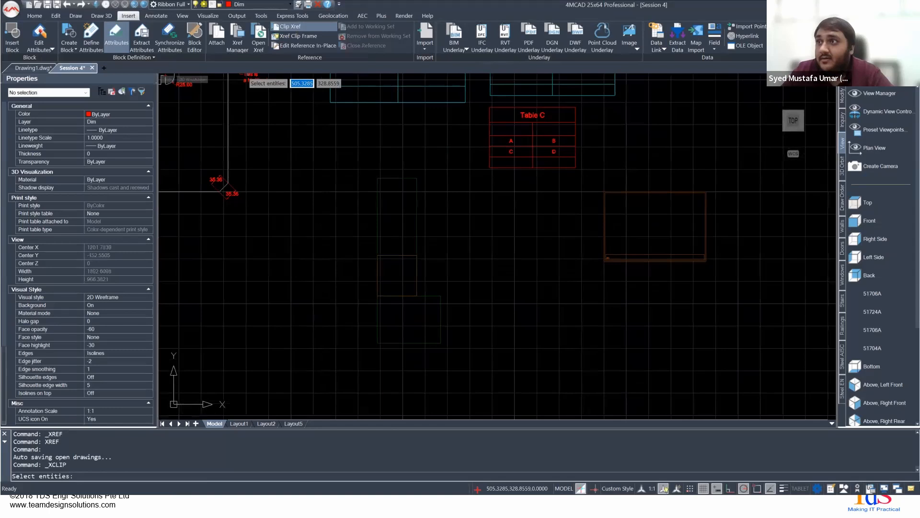
left_click(378, 195)
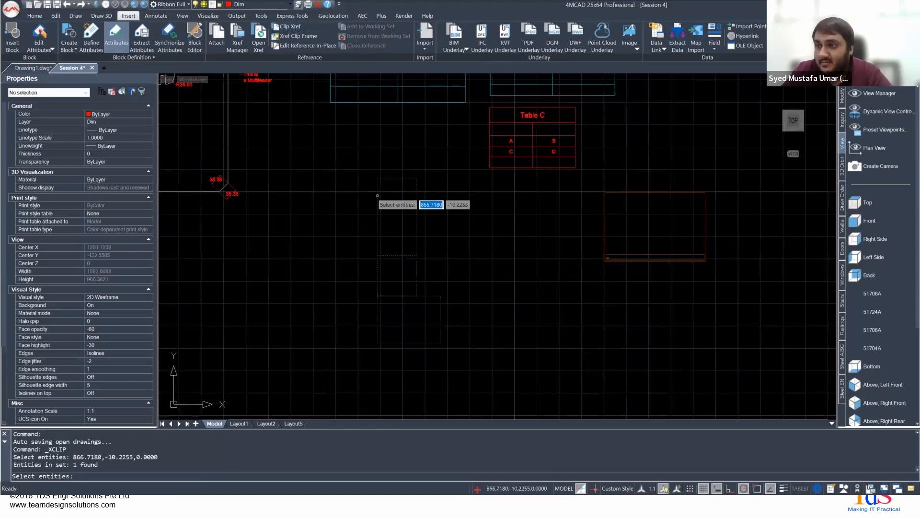
right_click(412, 220)
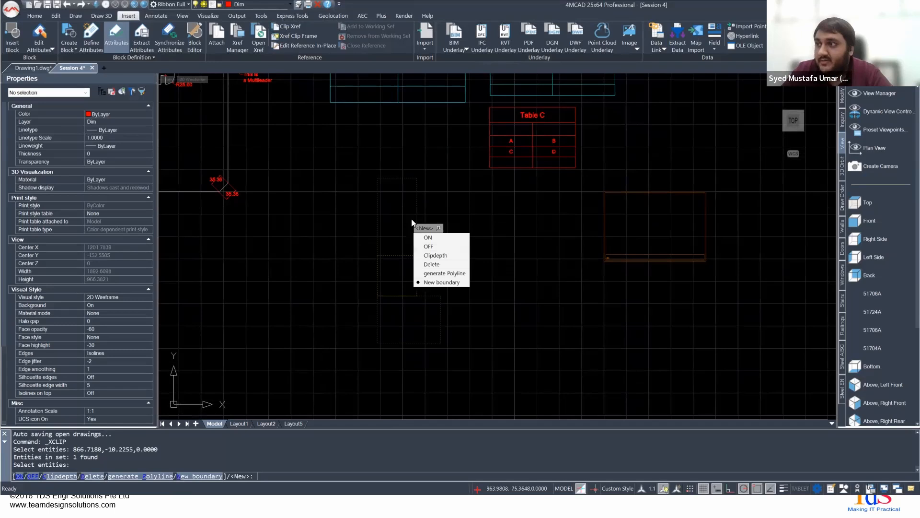
left_click(431, 282)
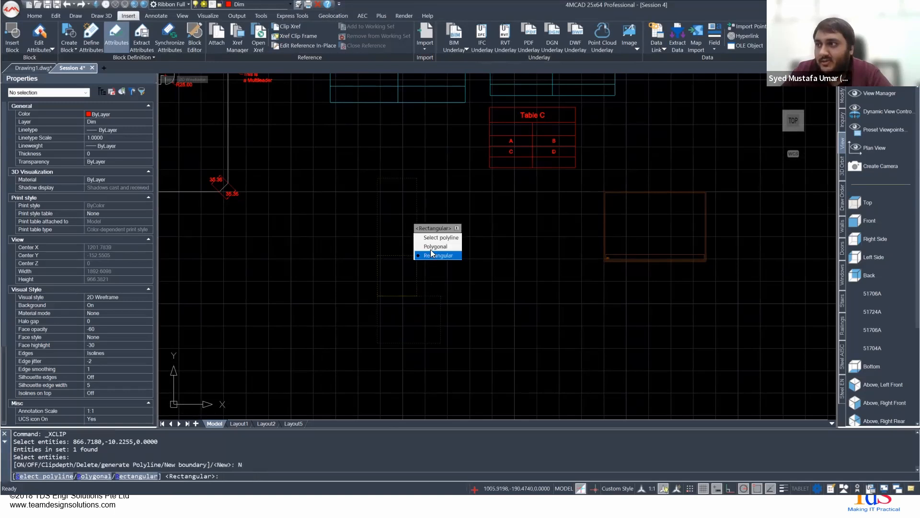
left_click(439, 255)
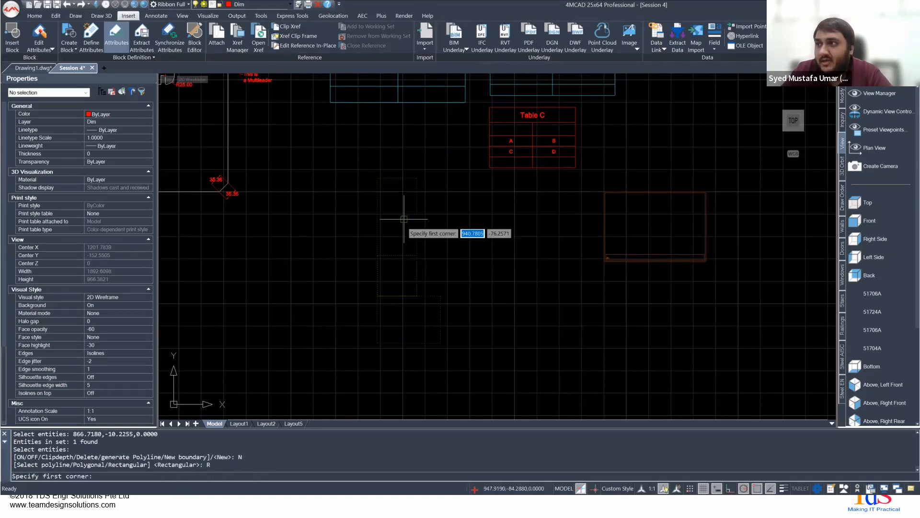
left_click(360, 165)
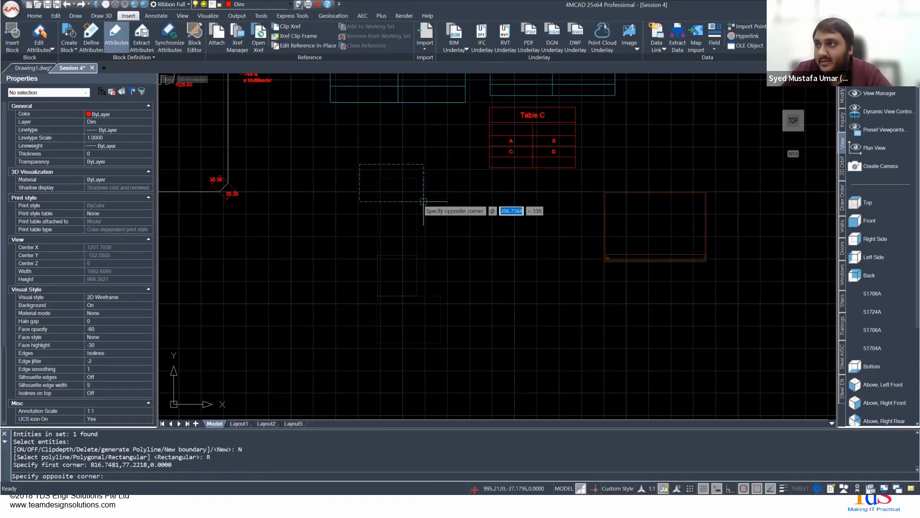
left_click(449, 233)
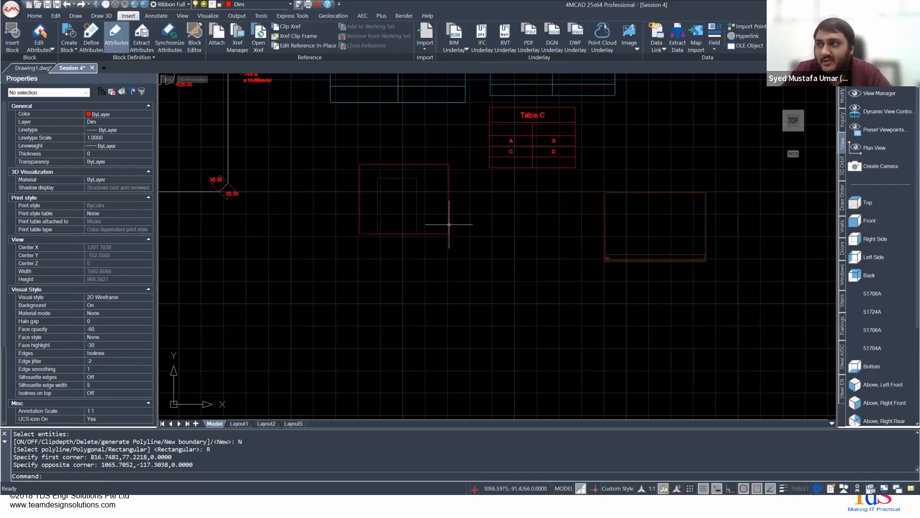
Step: Stretch the lower-right corner of the clipping boundary outward to about 1091.6,-211.9 and clear the selection
left_click(433, 235)
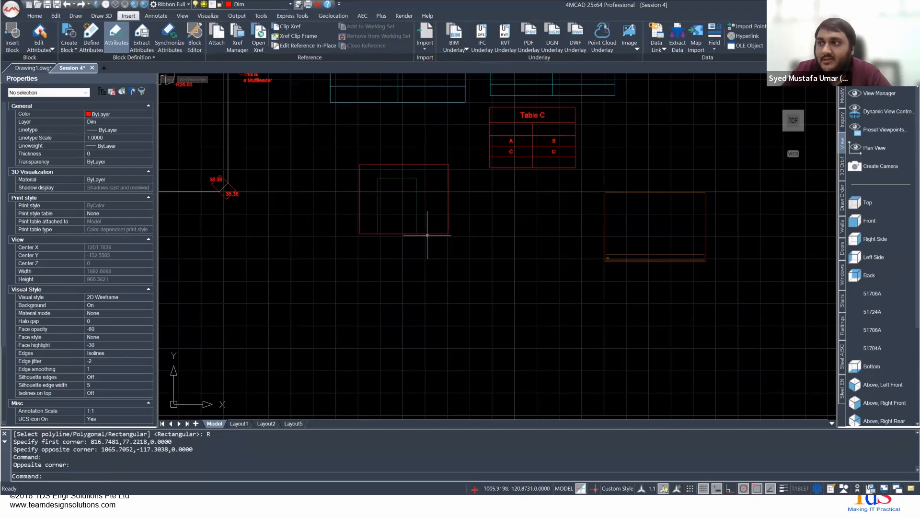
left_click(422, 234)
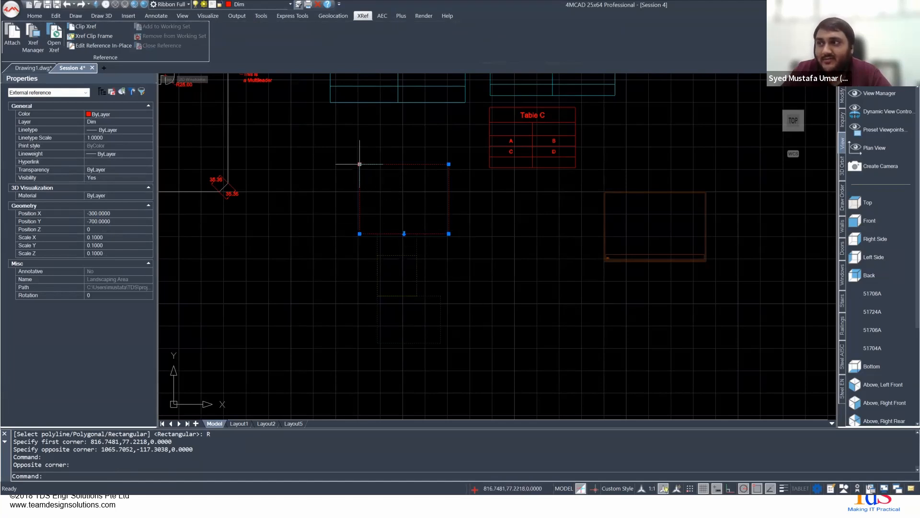
left_click(449, 233)
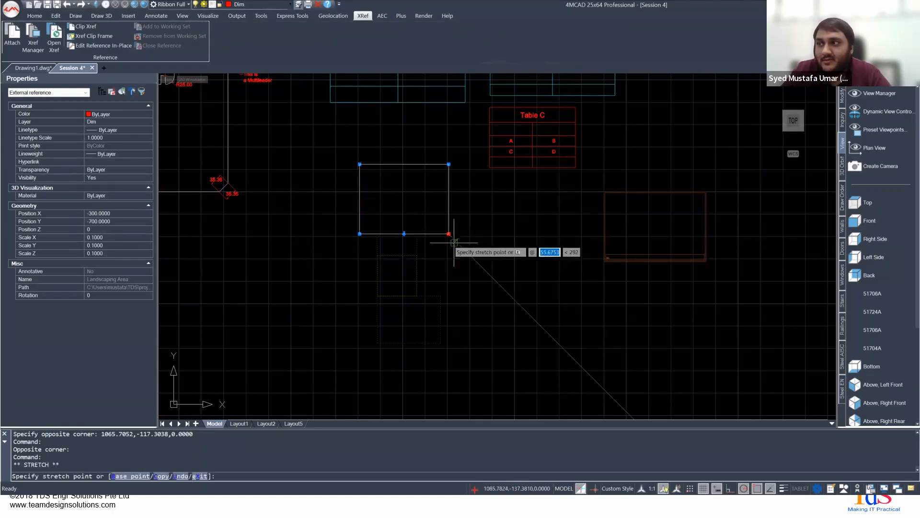
left_click(457, 267)
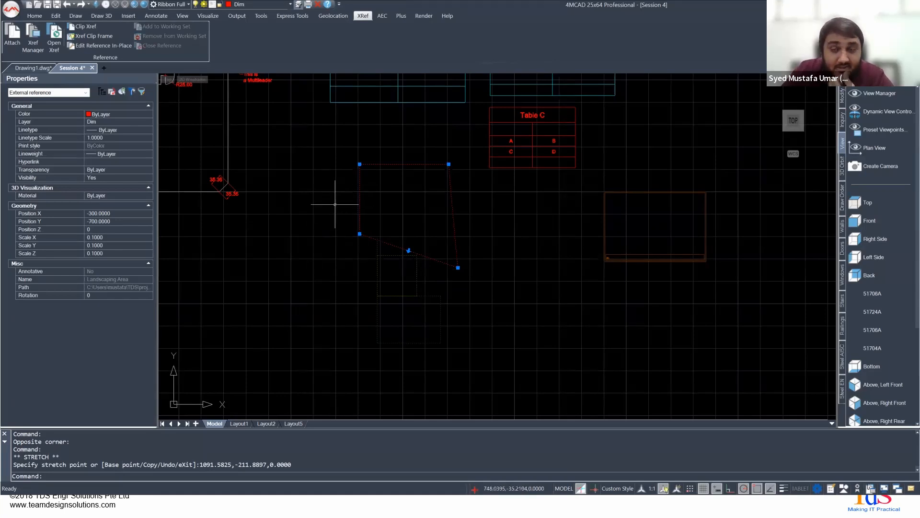
left_click(331, 191)
left_click(330, 189)
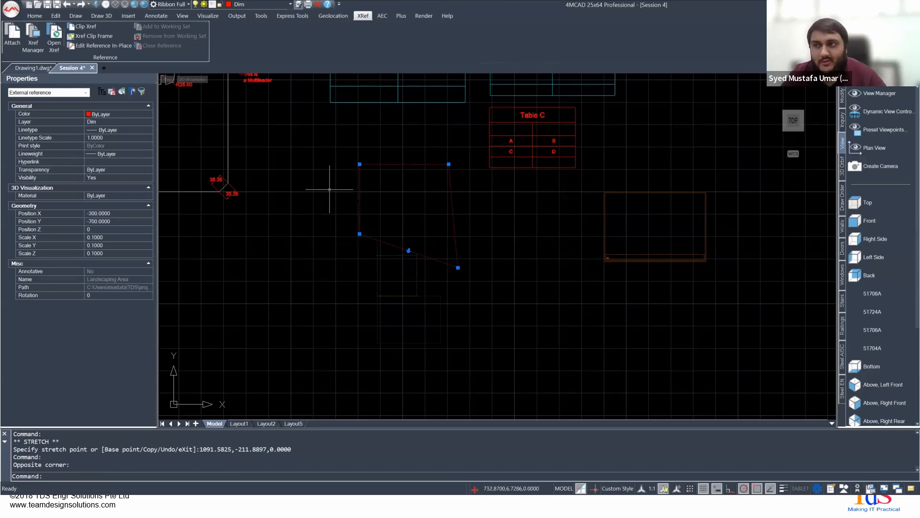
key("Escape")
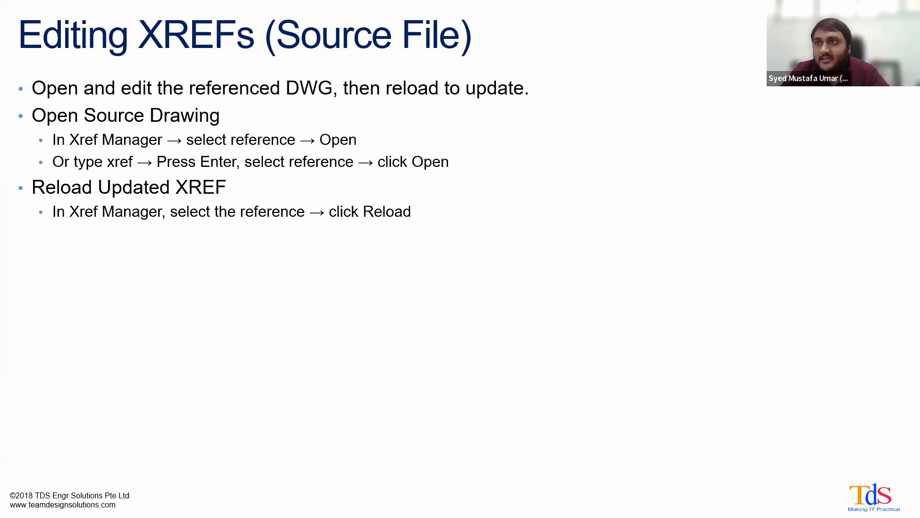
Step: View the Editing XREFs (Source File) slide, and switch back to 4MCAD to check the attached references in the Xref Manager
key("Right")
key("Left")
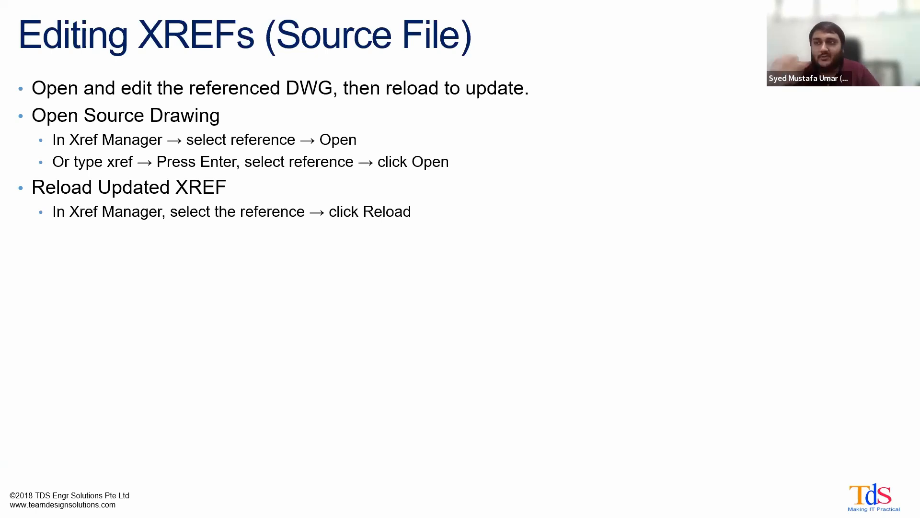
key("alt+Tab")
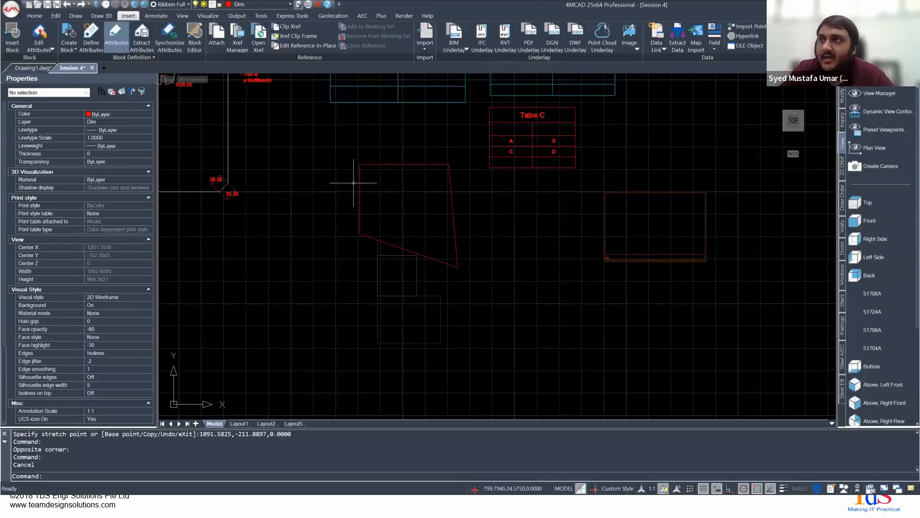
left_click(237, 41)
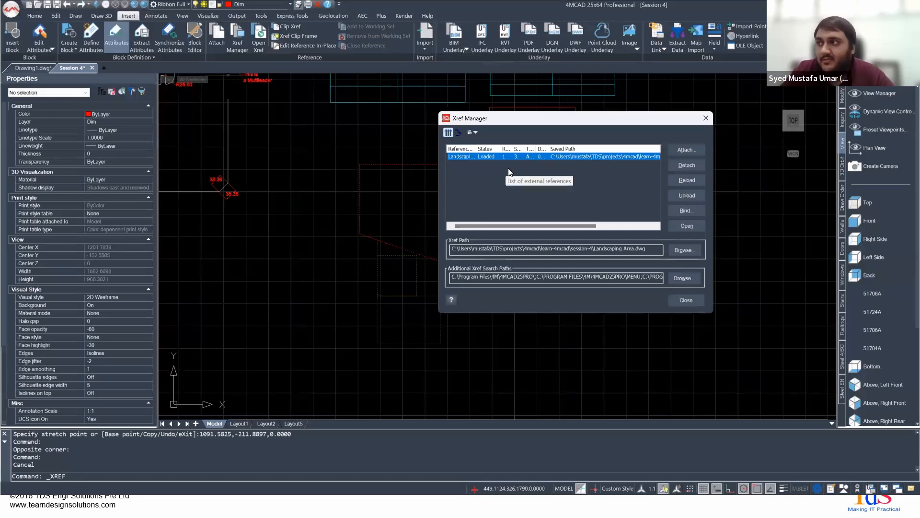
left_click(705, 118)
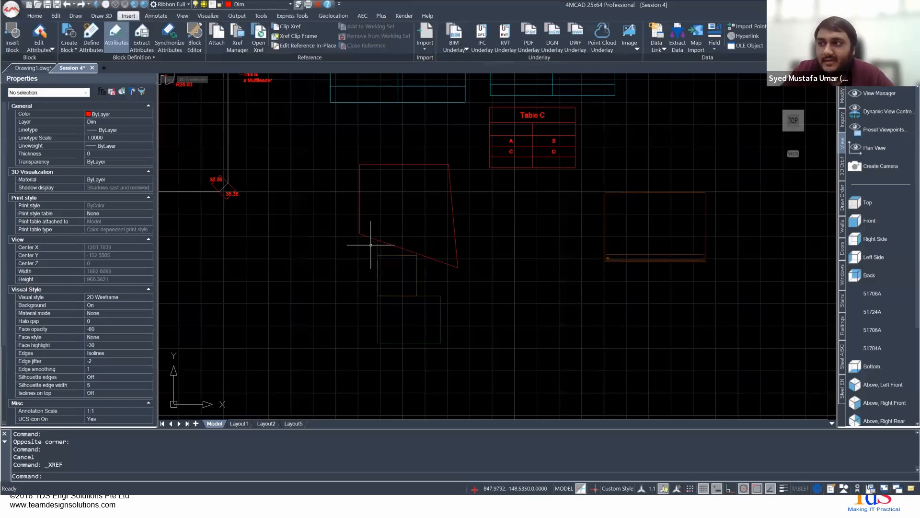
Step: Check the in-place editing option for the Landscaping Area reference, and advance the presentation to the Locking Viewports in Your Drawings slide
left_click(375, 266)
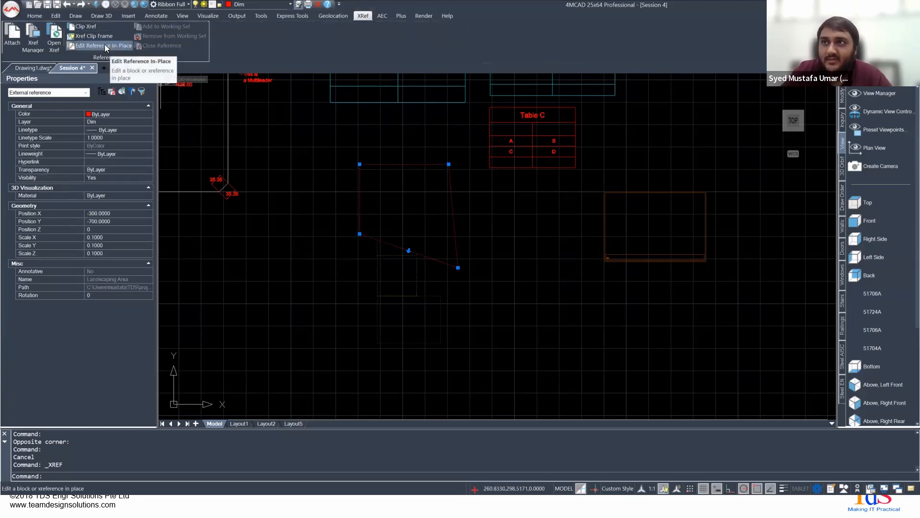
key("Escape")
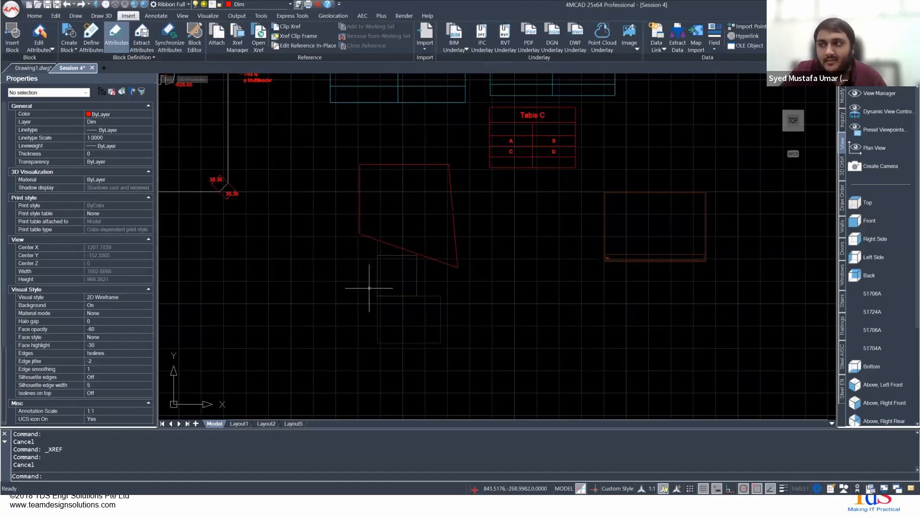
key("alt+Tab")
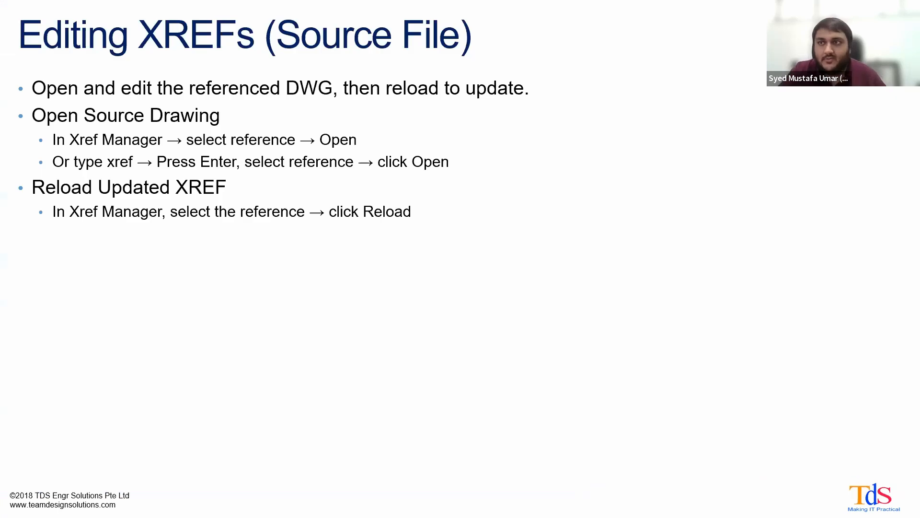
left_click(310, 181)
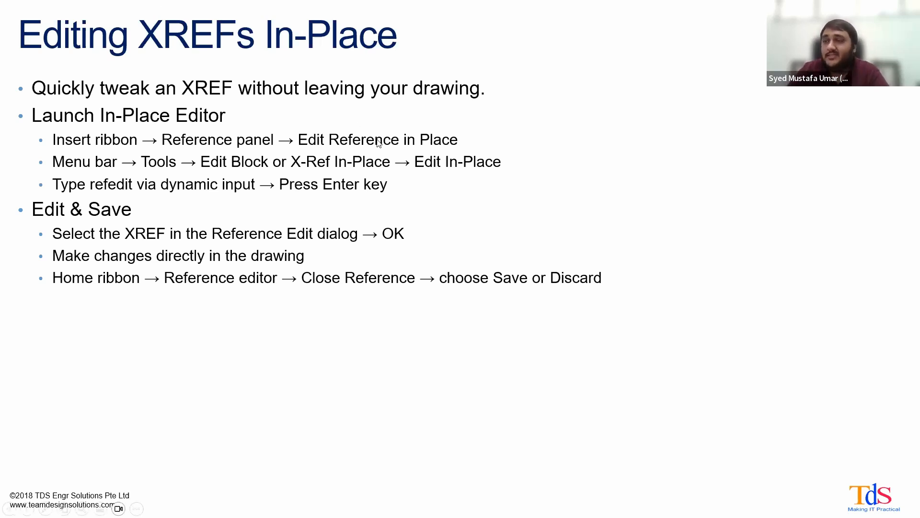
key("Right")
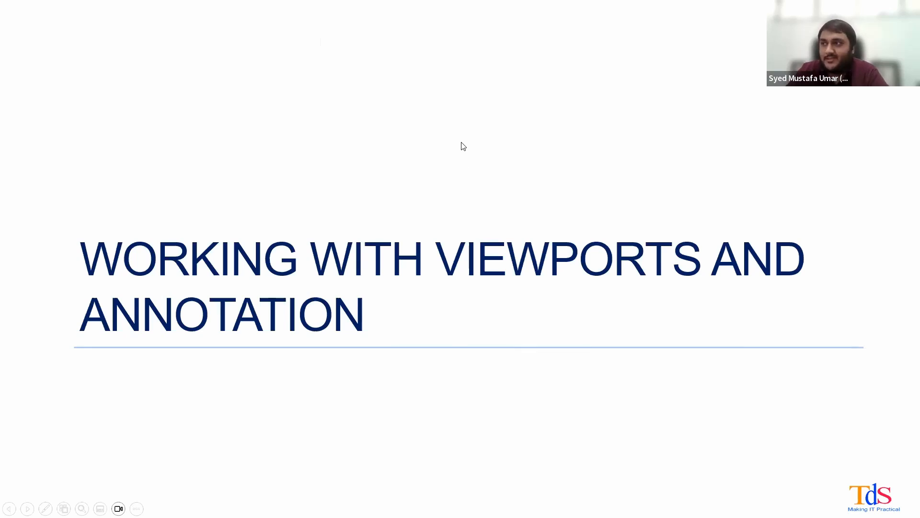
key("Right")
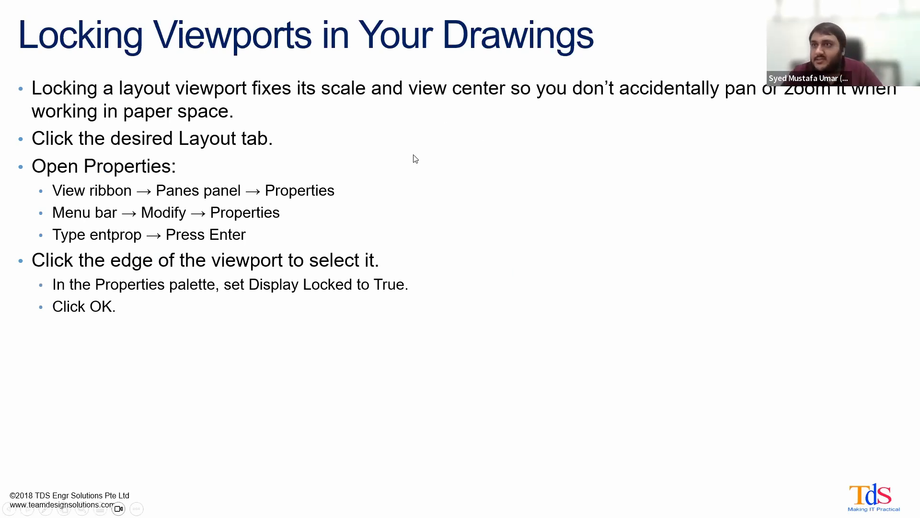
Step: Switch back to 4MCAD, look over the available viewport configurations, and open Layout1
key("alt+Tab")
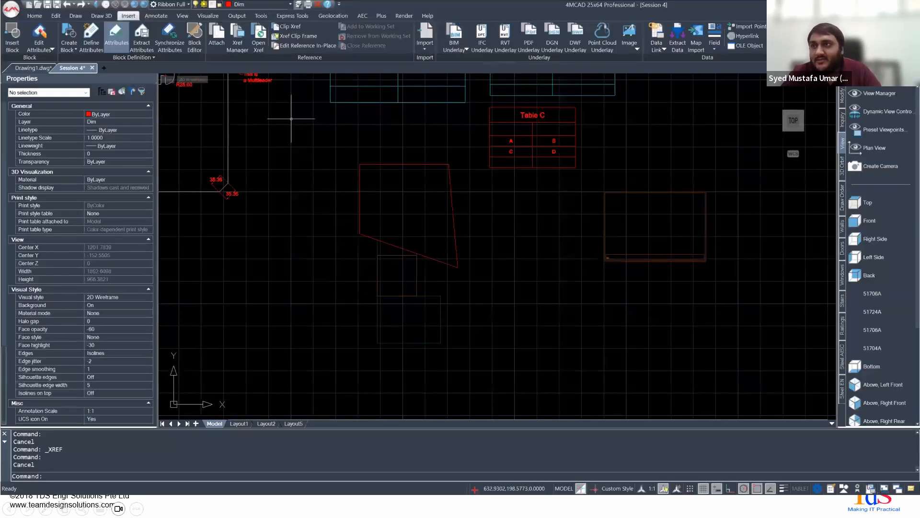
left_click(183, 17)
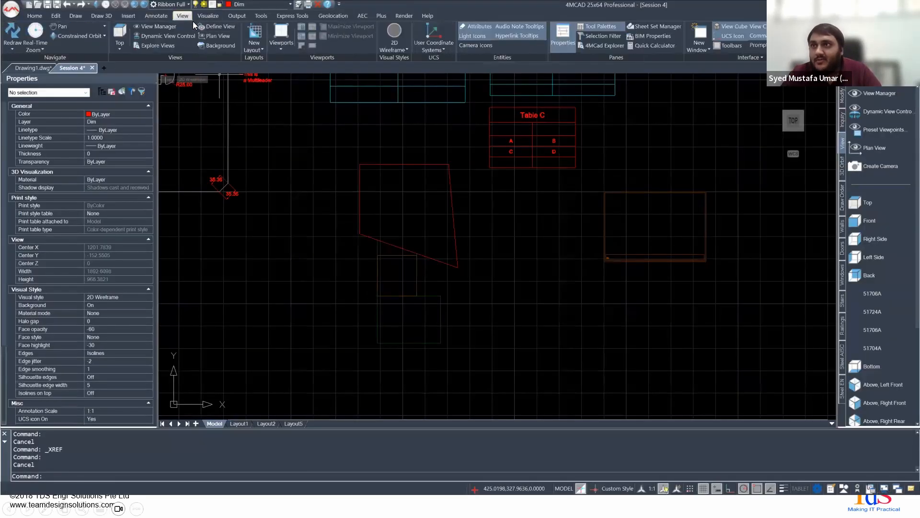
left_click(280, 44)
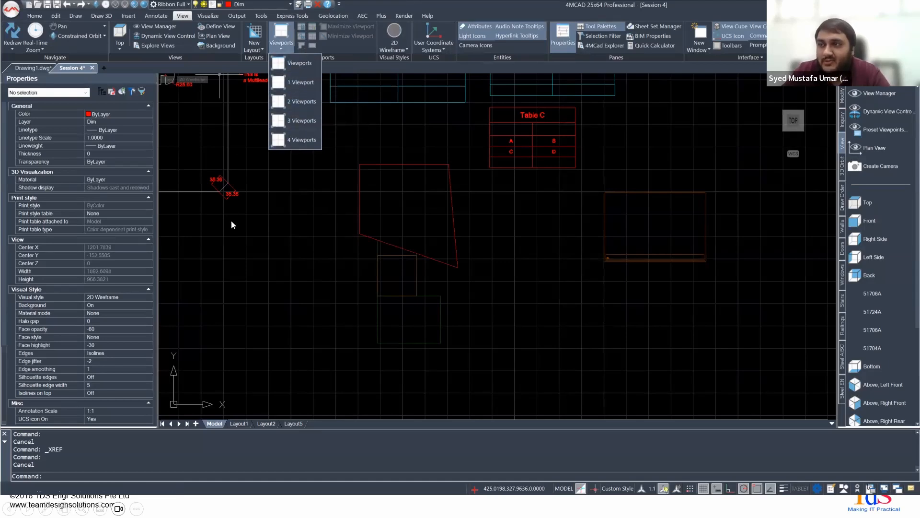
left_click(272, 197)
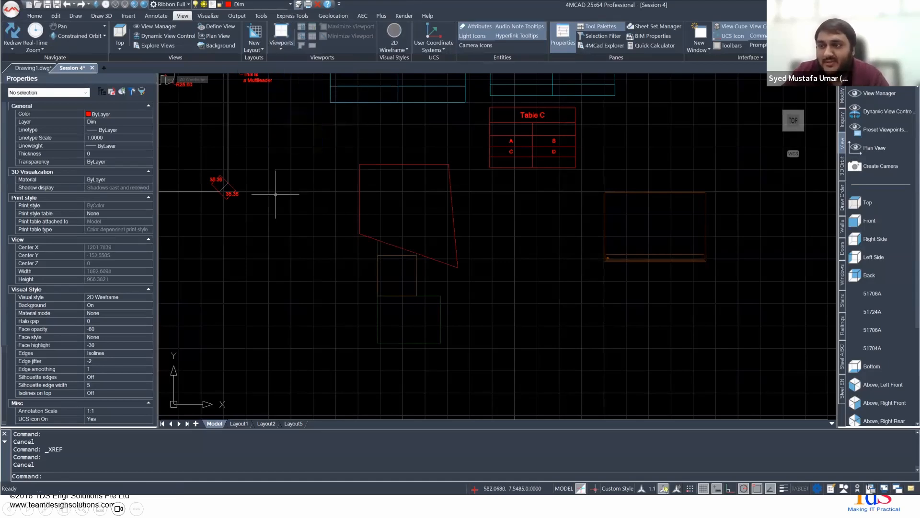
left_click(265, 423)
left_click(240, 423)
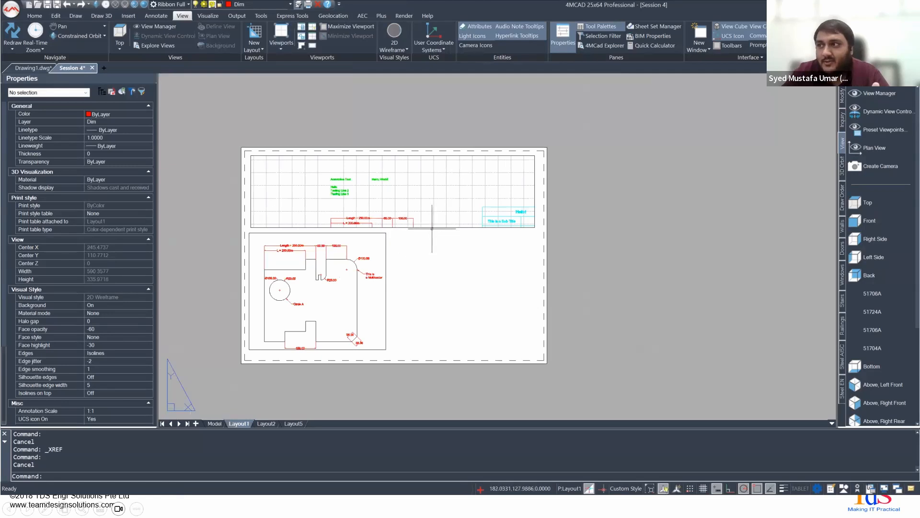
Step: Select the upper and lower viewports in Layout1 alternately to examine their properties, and clear the selection
left_click_drag(432, 229, 428, 227)
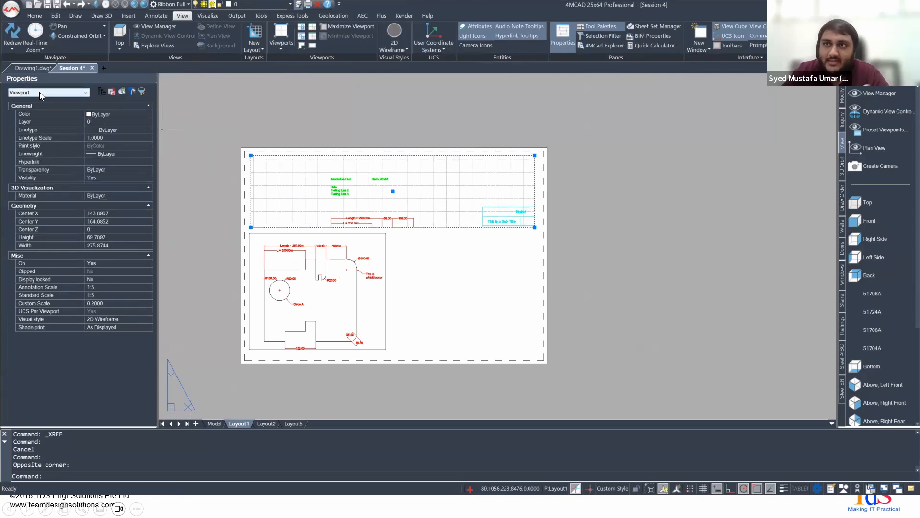
left_click(385, 269)
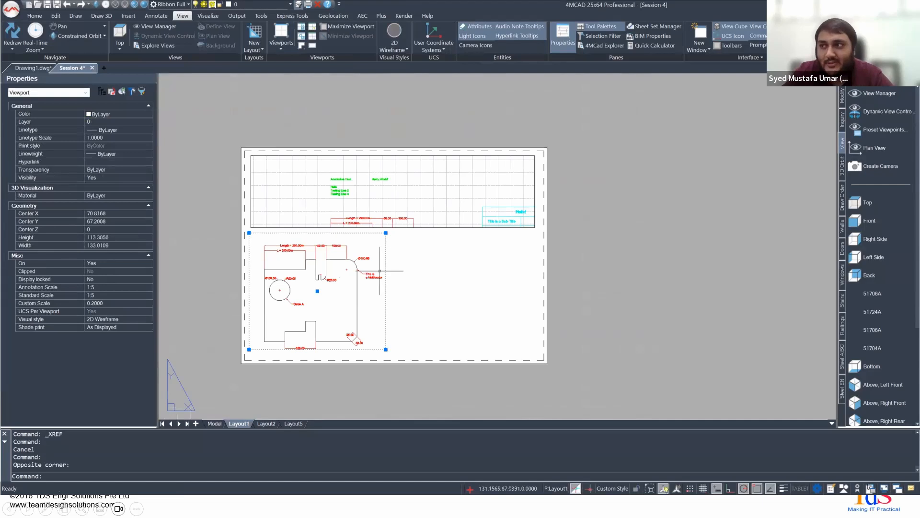
left_click(458, 272)
left_click(479, 278)
left_click(423, 229)
left_click(427, 265)
left_click(415, 227)
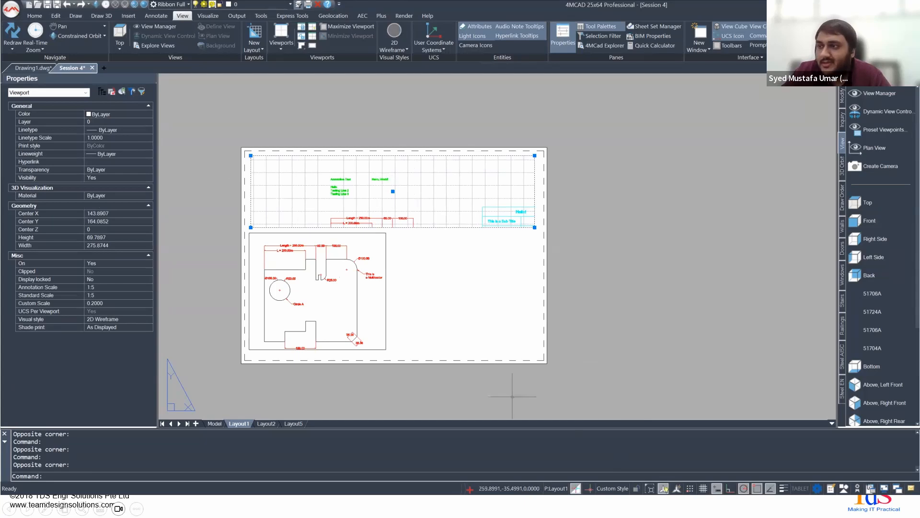
left_click(386, 310)
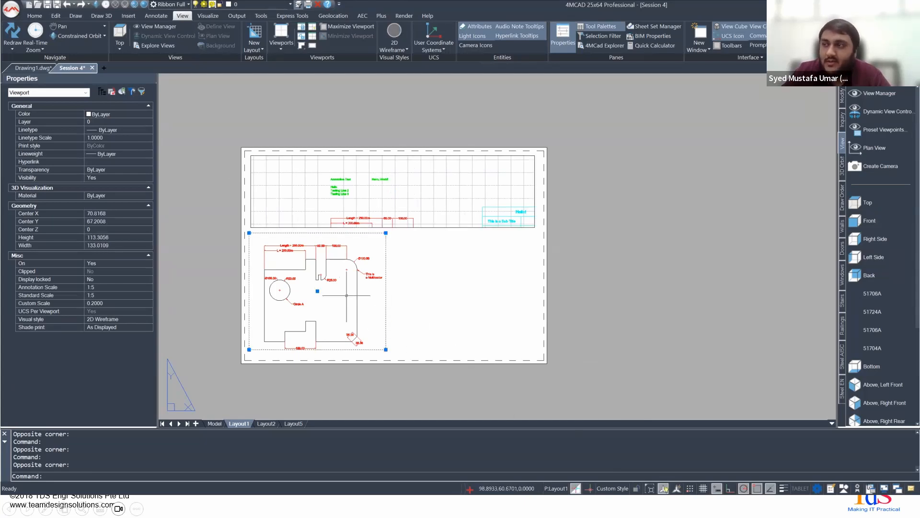
left_click(422, 226)
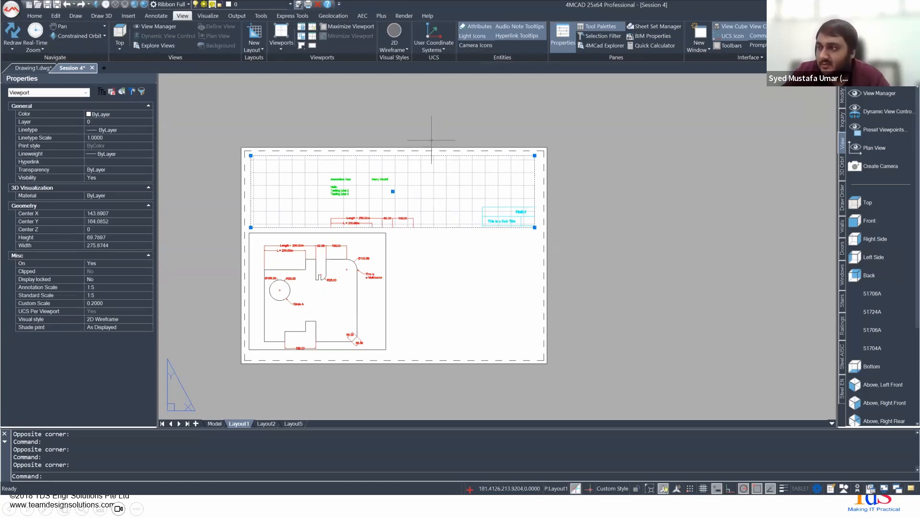
key("Escape")
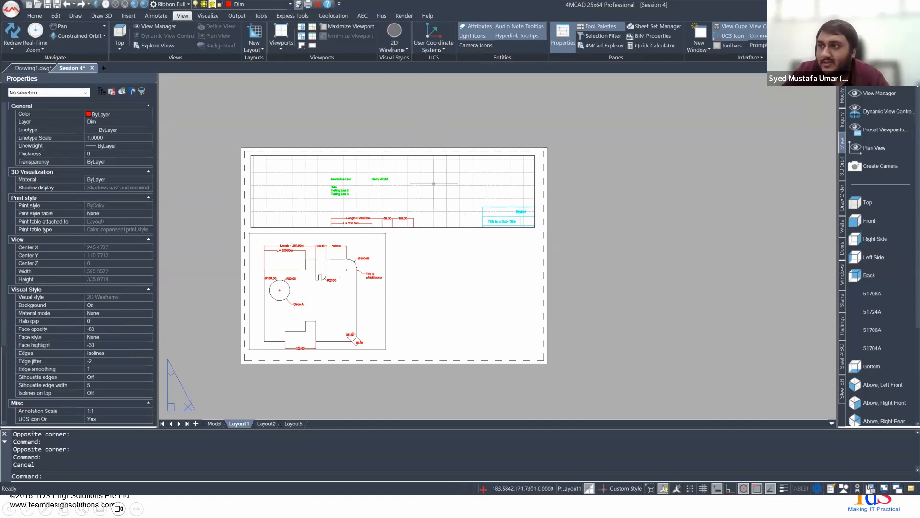
Step: Activate the upper viewport and zoom and pan its view around the Annotative Text and Hello, World! text
double_click(428, 191)
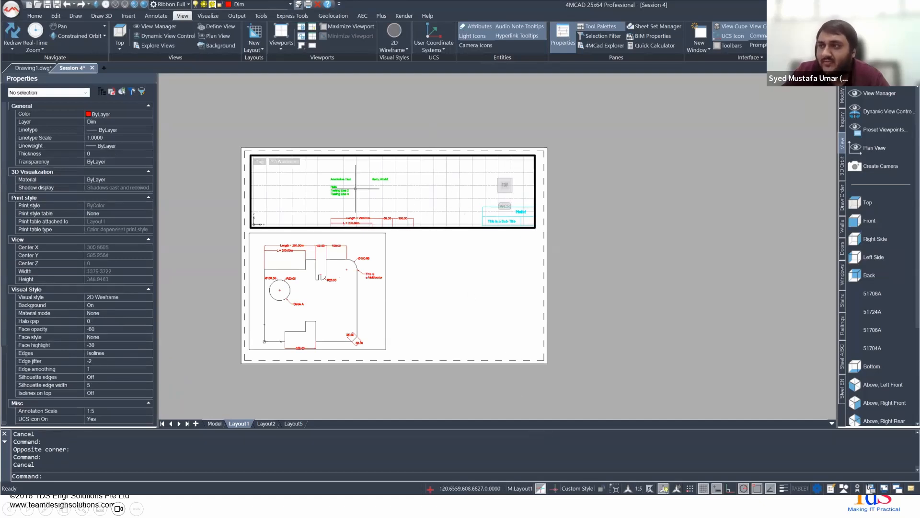
scroll(348, 191, "up", 1)
scroll(349, 192, "up", 2)
middle_click_drag(329, 179, 346, 192)
scroll(345, 191, "down", 2)
scroll(345, 192, "down", 2)
middle_click_drag(410, 210, 357, 223)
scroll(366, 181, "up", 4)
middle_click_drag(366, 180, 373, 210)
left_click(407, 188)
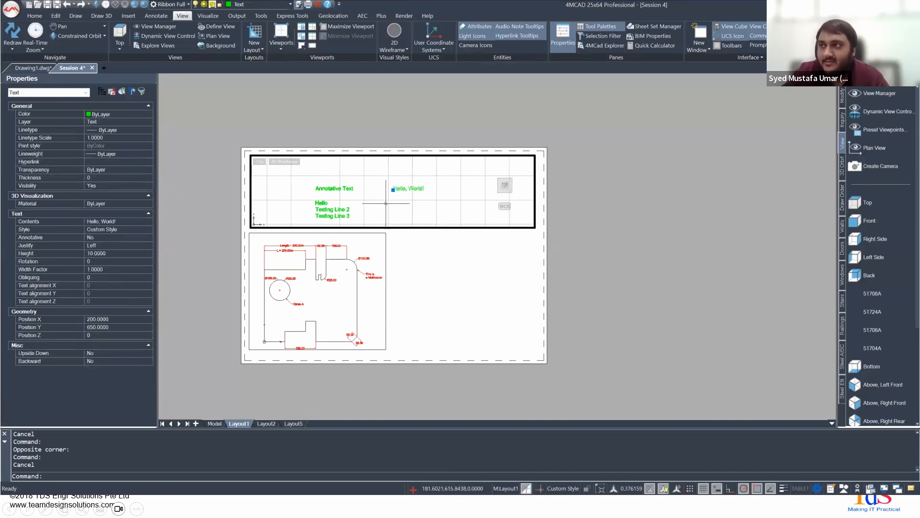
scroll(400, 195, "down", 2)
left_click(408, 182)
left_click(435, 195)
key("Escape")
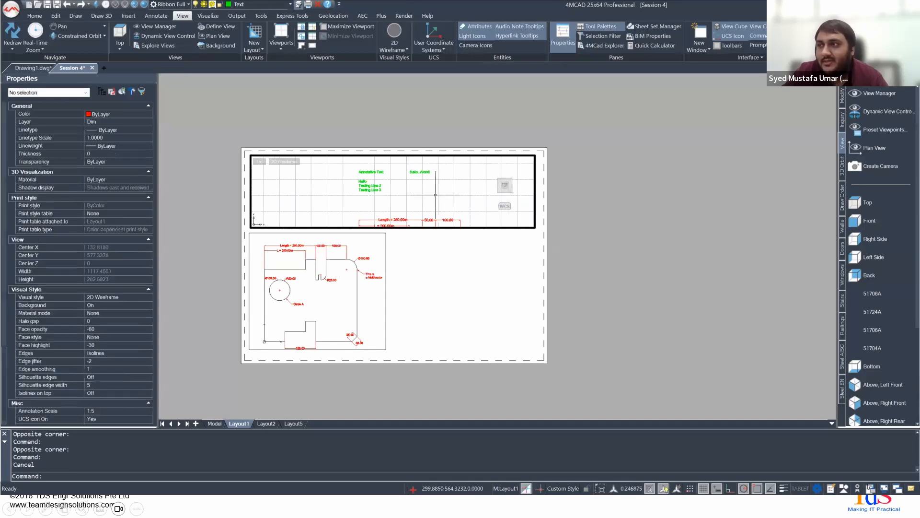
middle_click_drag(373, 198, 403, 195)
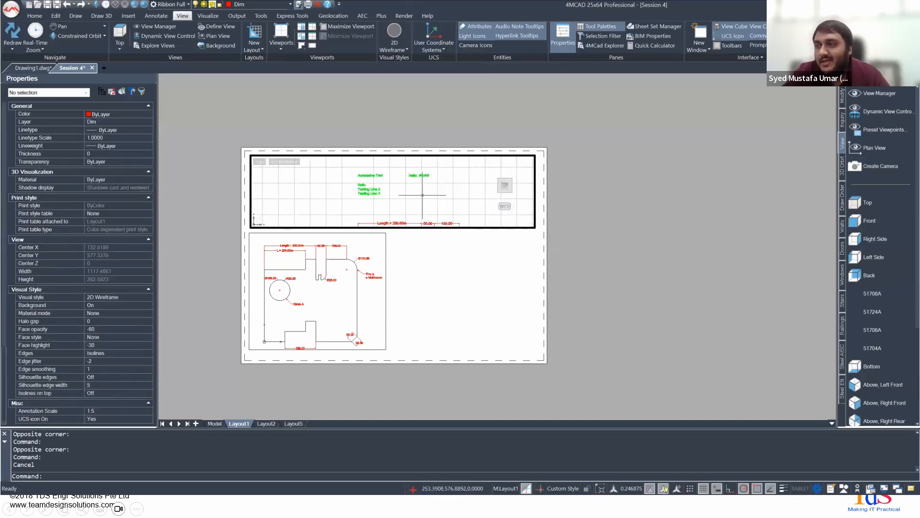
scroll(413, 194, "up", 1)
scroll(365, 178, "up", 1)
mouse_move(375, 188)
middle_mouse_down()
mouse_move(370, 194)
mouse_move(381, 191)
middle_mouse_up()
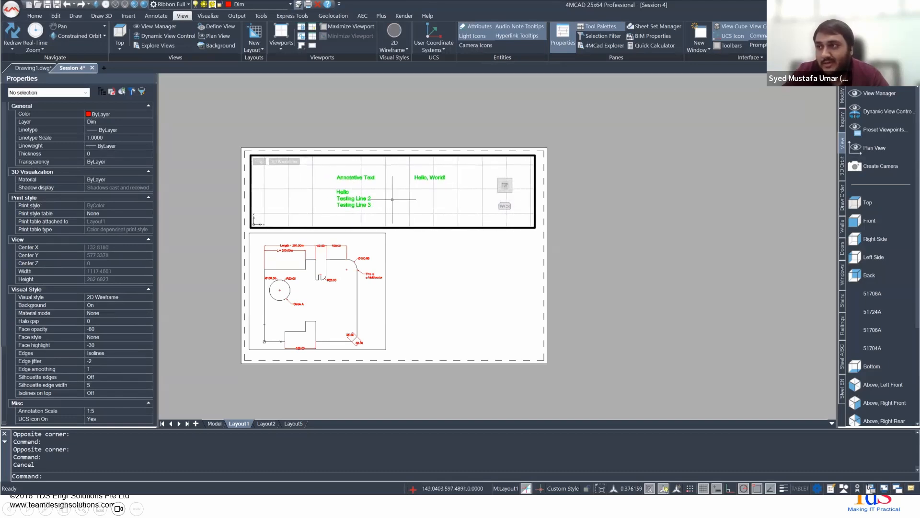
Step: Set the upper viewport's scale to 1:4 and lock the viewport
left_click(631, 490)
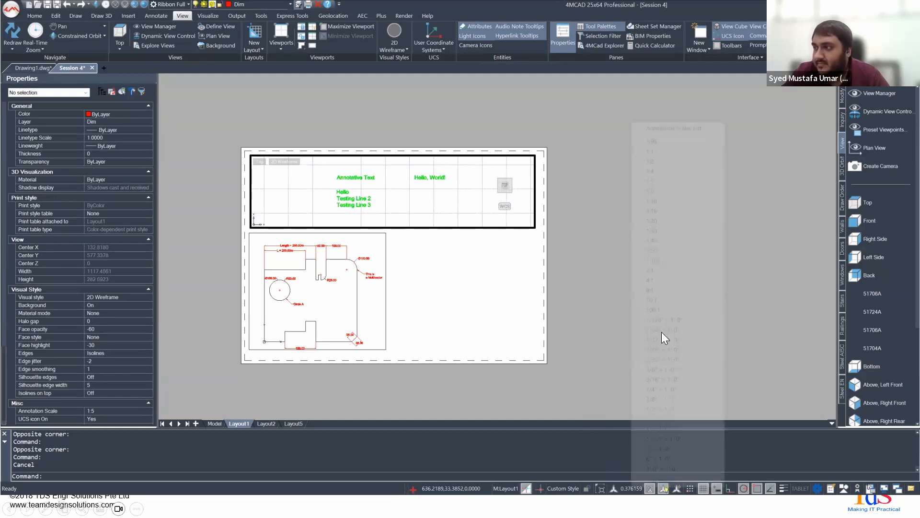
left_click(652, 179)
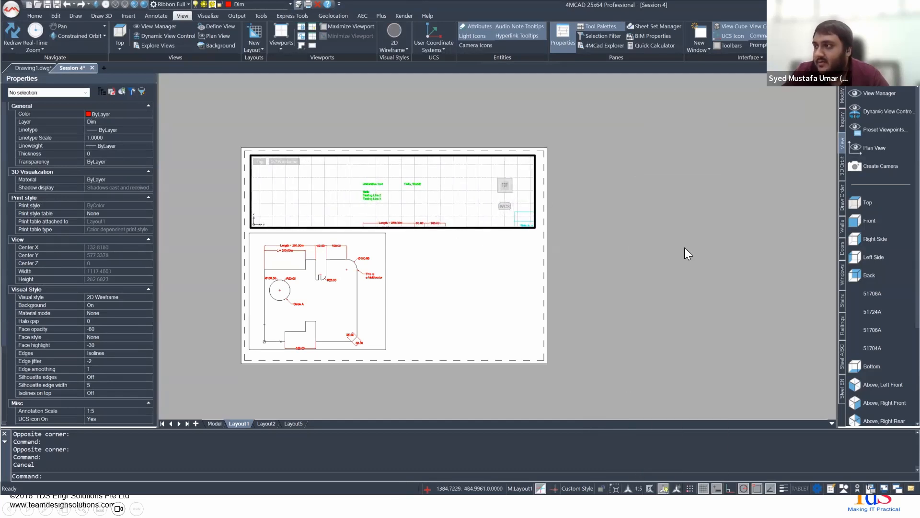
left_click(657, 181)
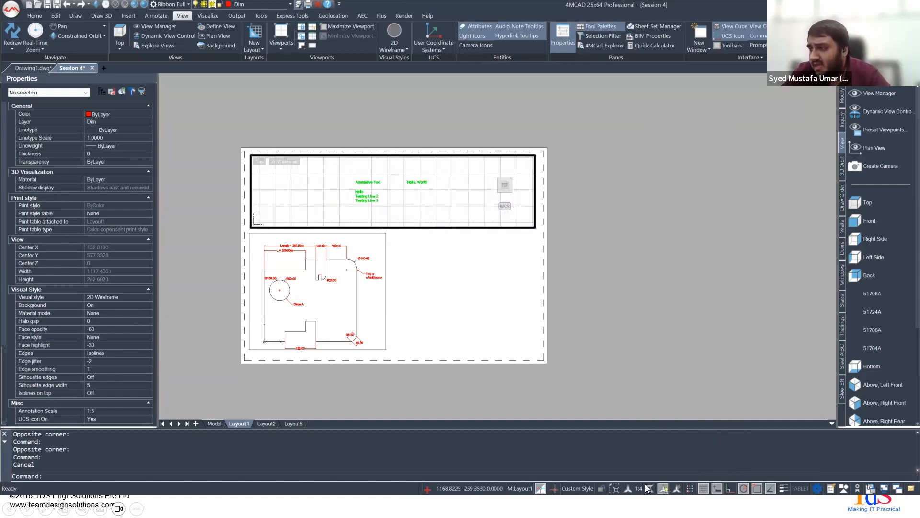
left_click(602, 489)
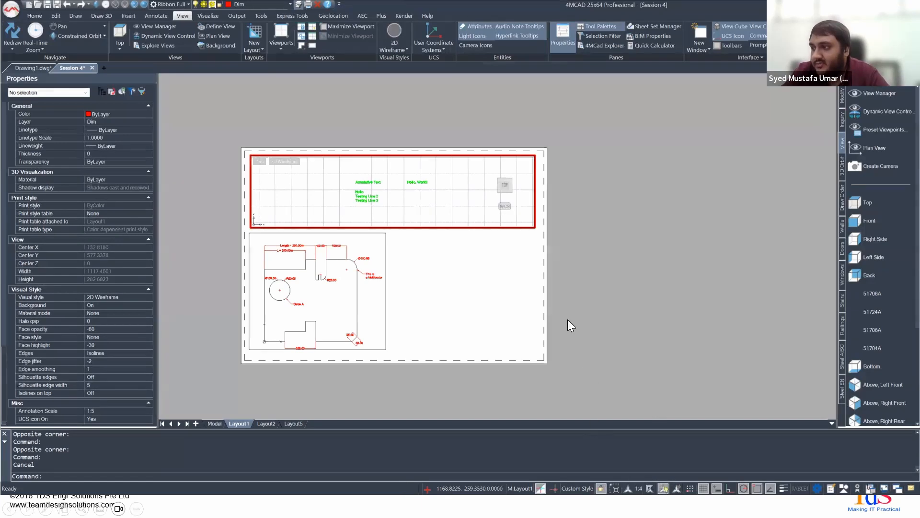
Step: Test panning and zooming with the locked upper viewport active, leaving and re-entering it, and return to paper space
mouse_move(413, 201)
middle_mouse_down()
mouse_move(404, 202)
mouse_move(452, 197)
mouse_move(408, 202)
middle_mouse_up()
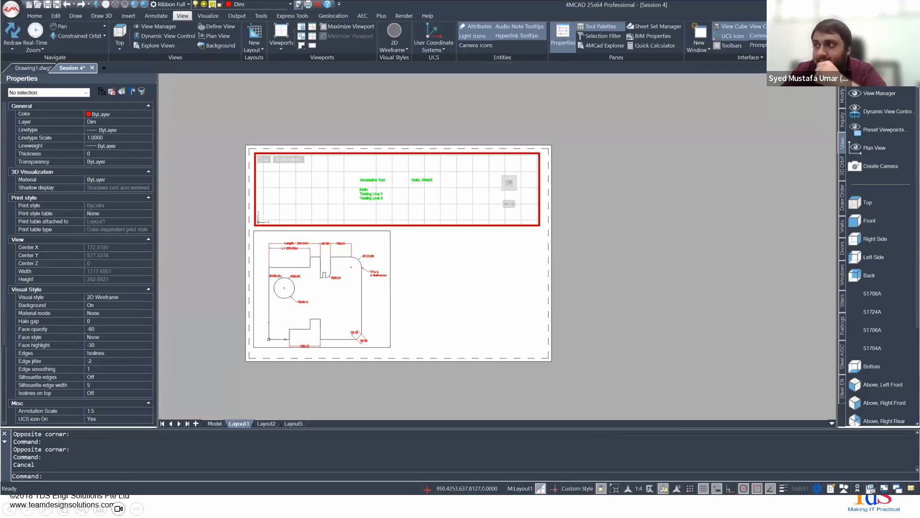
double_click(604, 183)
left_click(399, 199)
left_click(396, 198)
double_click(399, 198)
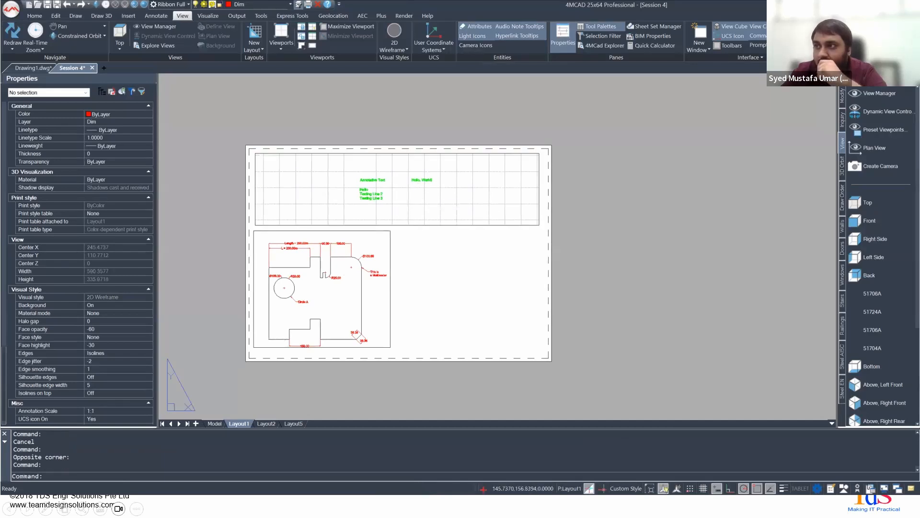
mouse_move(410, 202)
middle_mouse_down()
mouse_move(420, 208)
mouse_move(409, 207)
middle_mouse_up()
scroll(409, 207, "up", 2)
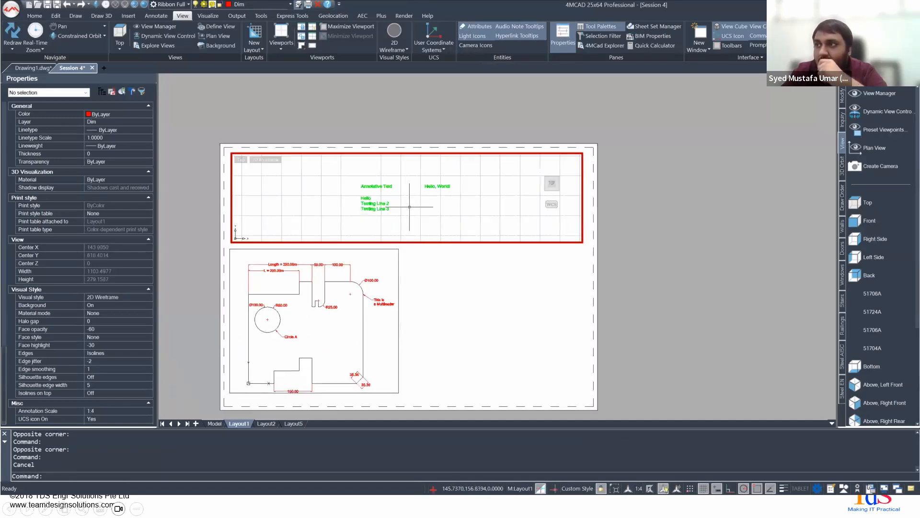
scroll(409, 207, "down", 2)
scroll(409, 207, "up", 1)
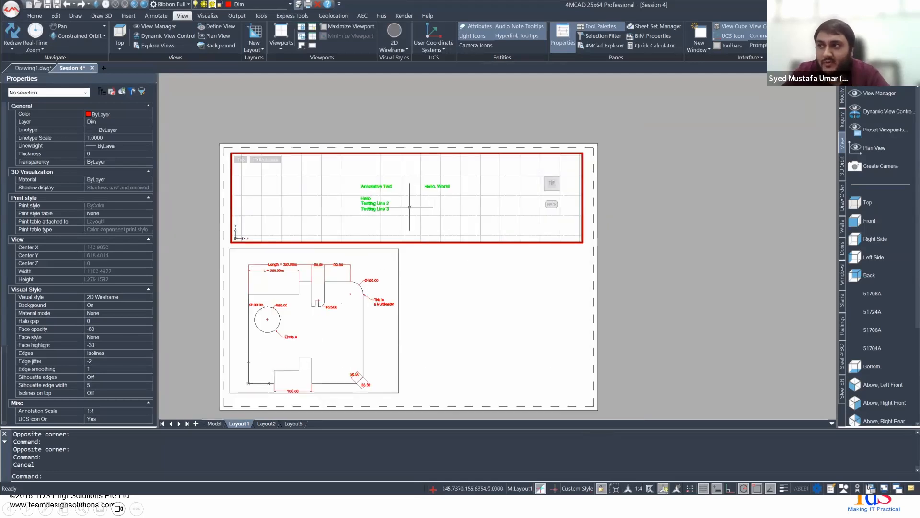
scroll(409, 207, "down", 1)
double_click(455, 98)
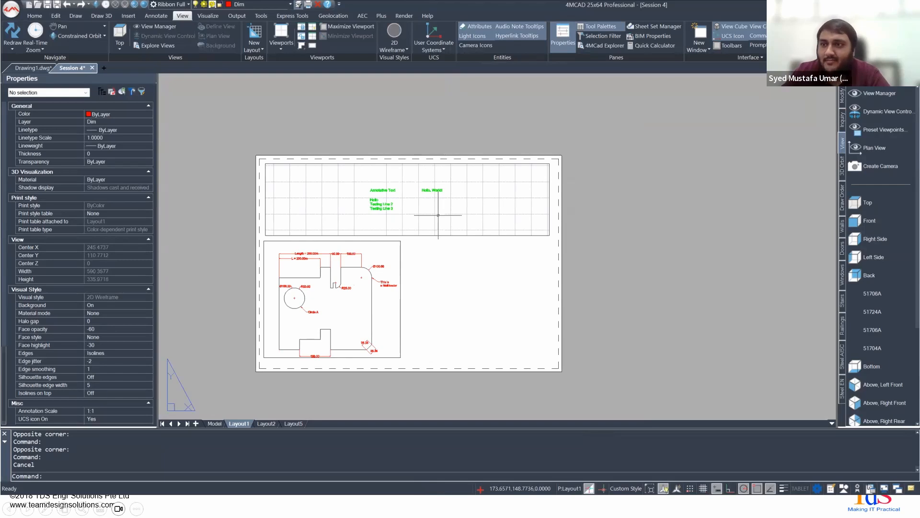
Step: Reactivate the upper viewport, unlock it to zoom its contents, and lock it again at 1:4 scale
double_click(413, 205)
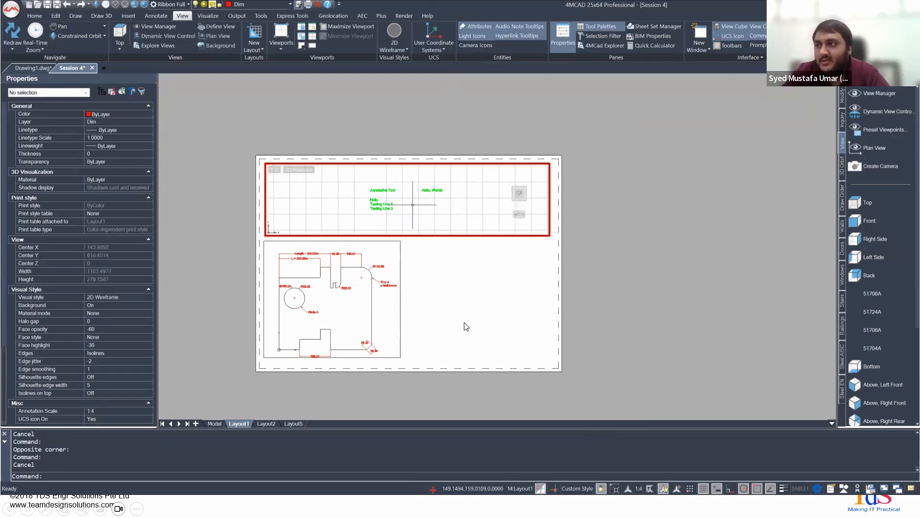
left_click(601, 487)
scroll(408, 201, "up", 1)
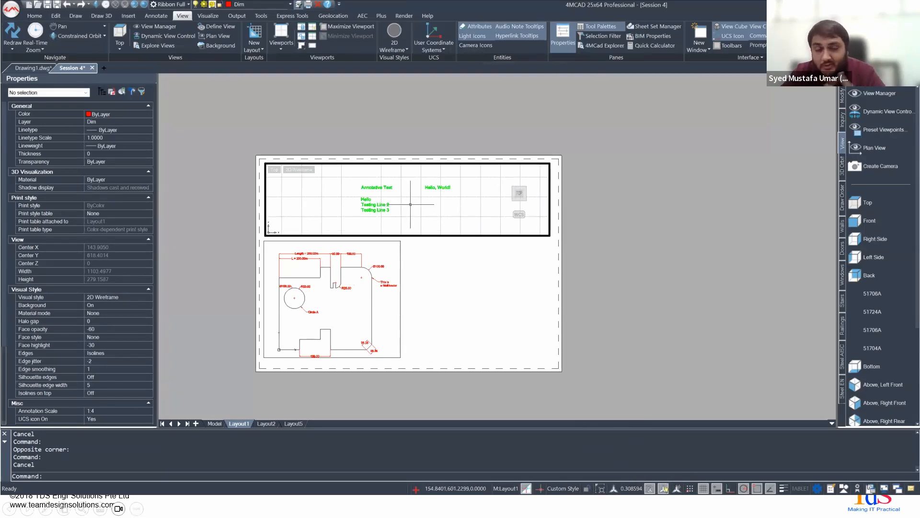
scroll(410, 204, "down", 3)
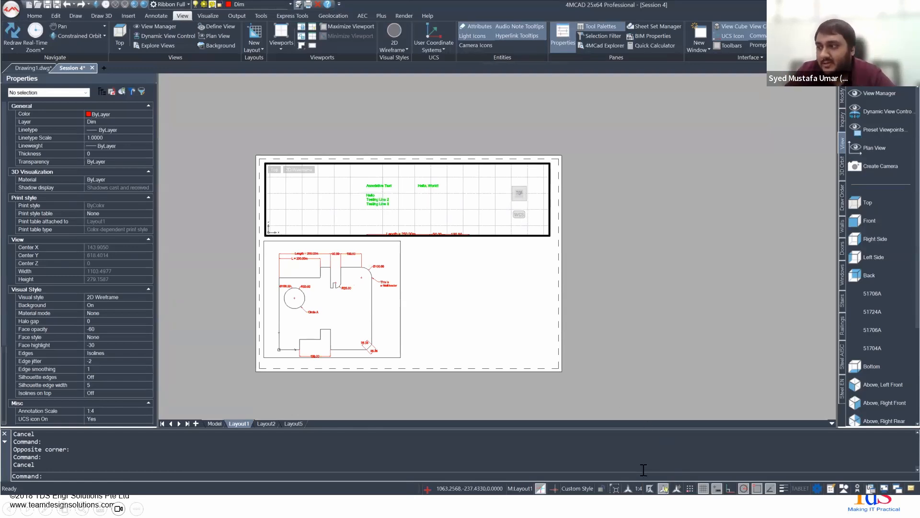
left_click(601, 487)
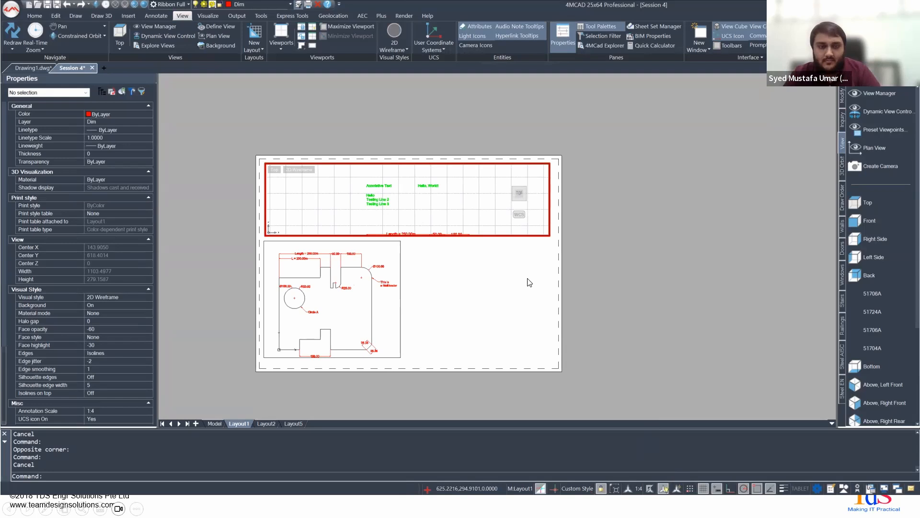
Step: Switch to the presentation and advance to the slide on freezing viewport layers
key("alt+Tab")
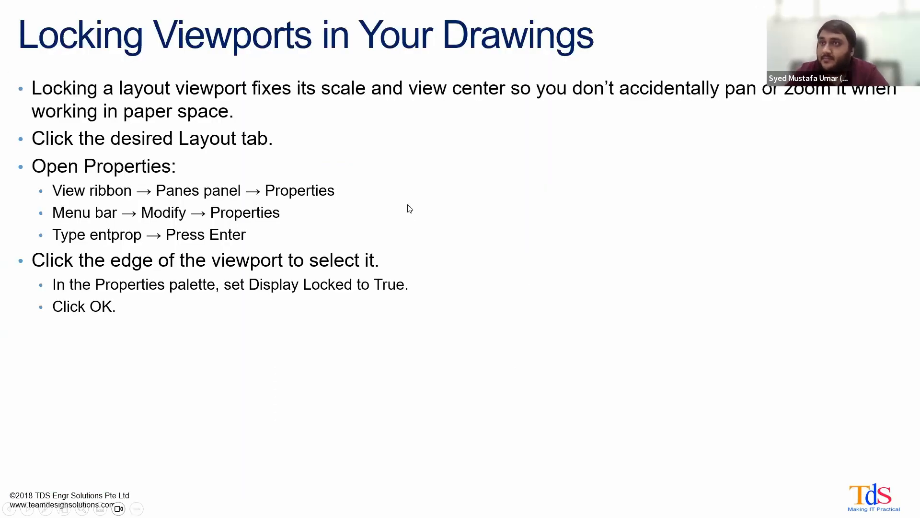
key("Right")
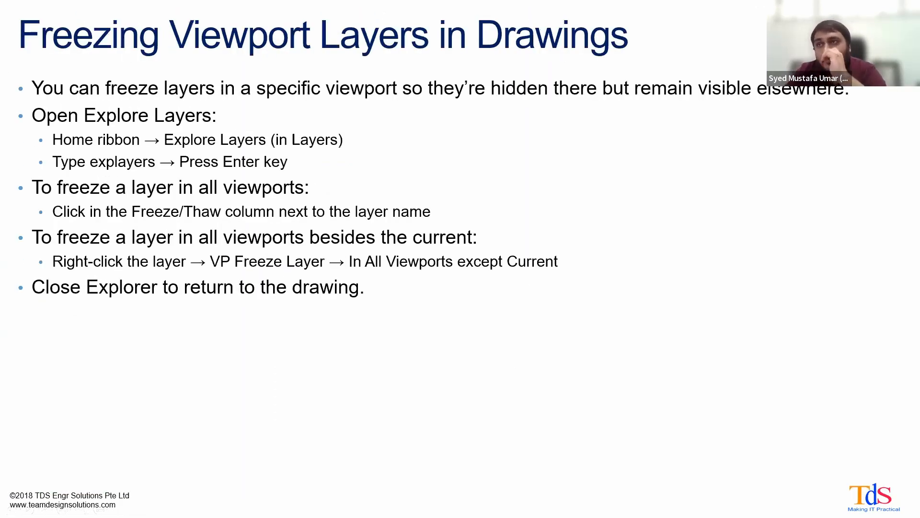
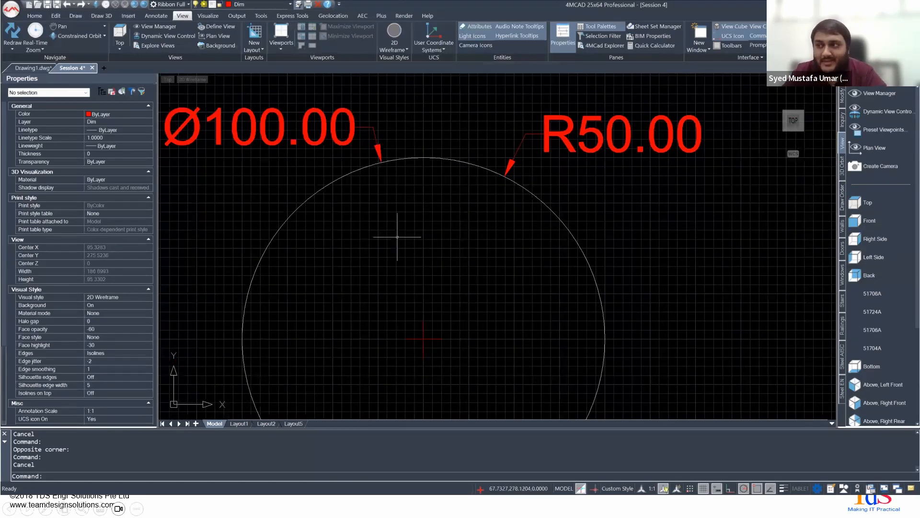
Step: Survey the whole drawing in model space and return to Layout1
scroll(408, 261, "down", 2)
scroll(406, 262, "down", 3)
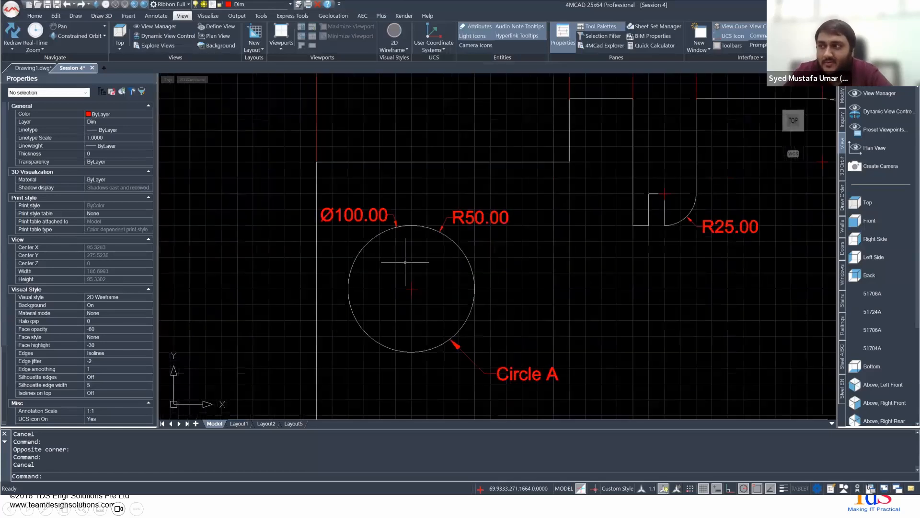
scroll(525, 279, "down", 2)
middle_click_drag(525, 279, 498, 274)
scroll(525, 279, "down", 2)
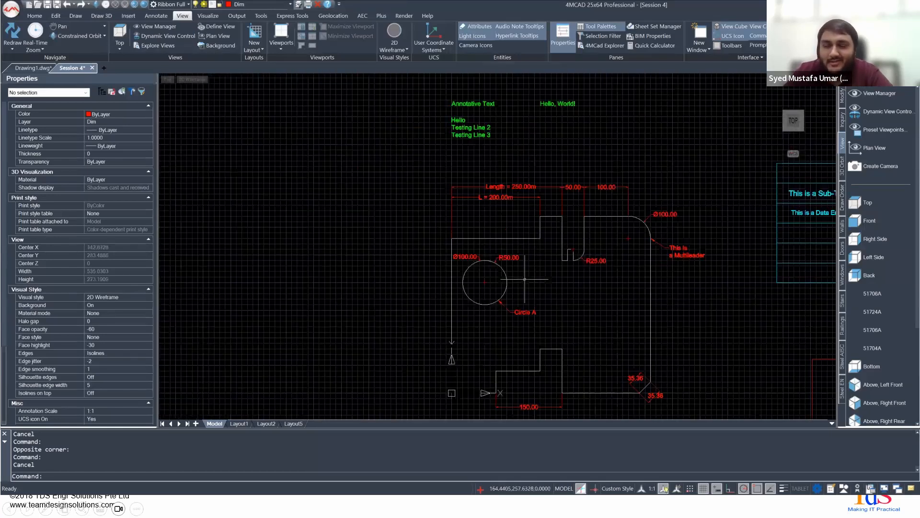
scroll(525, 279, "down", 2)
scroll(525, 279, "down", 2)
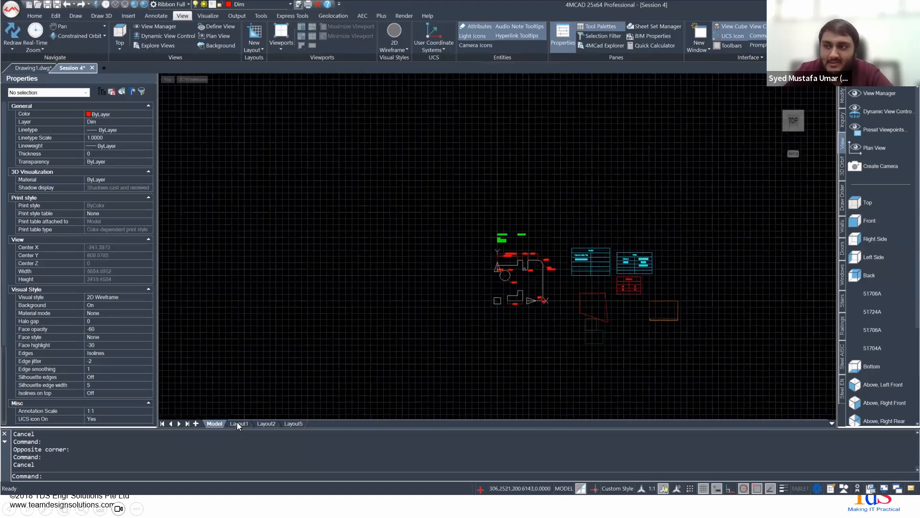
left_click(237, 422)
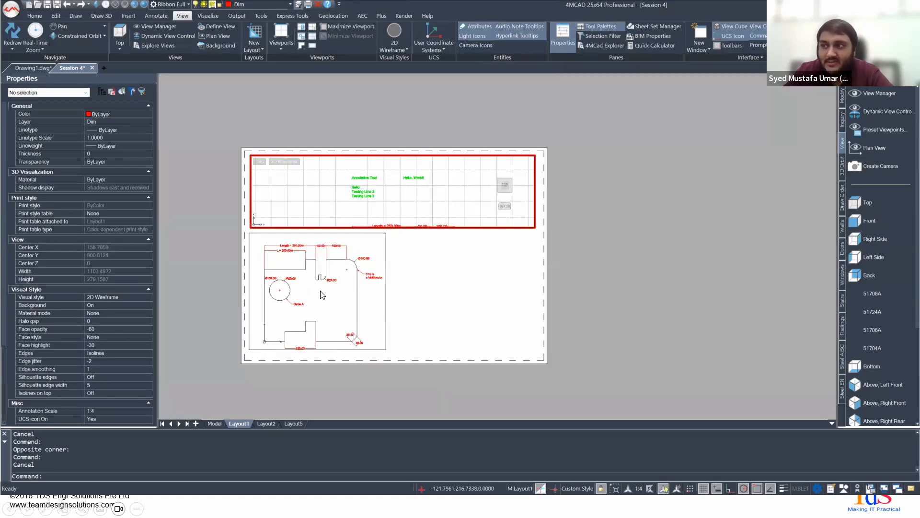
Step: Activate the lower viewport, reframe its view so the dimensioned part outline fits inside, and return to paper space
left_click(309, 287)
scroll(311, 293, "up", 1)
scroll(268, 289, "up", 4)
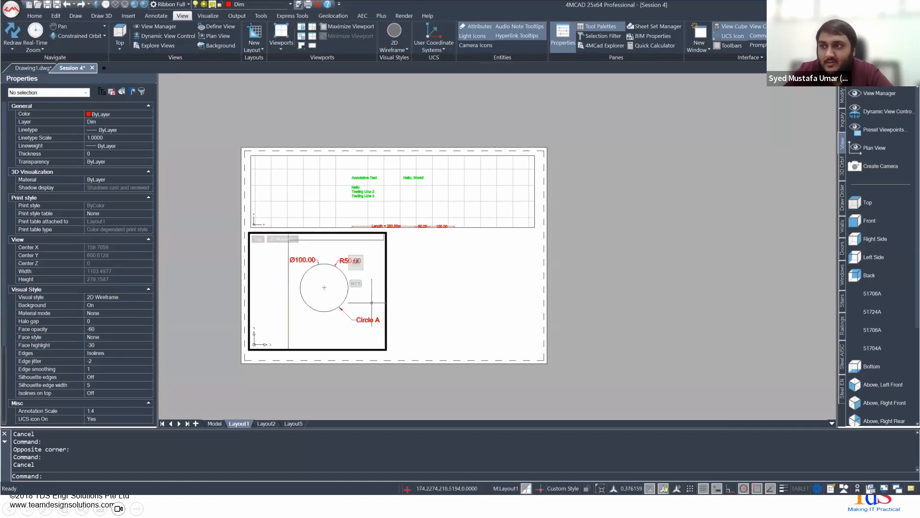
middle_click_drag(314, 258, 335, 297)
scroll(313, 302, "down", 1)
scroll(312, 302, "down", 8)
scroll(318, 309, "up", 6)
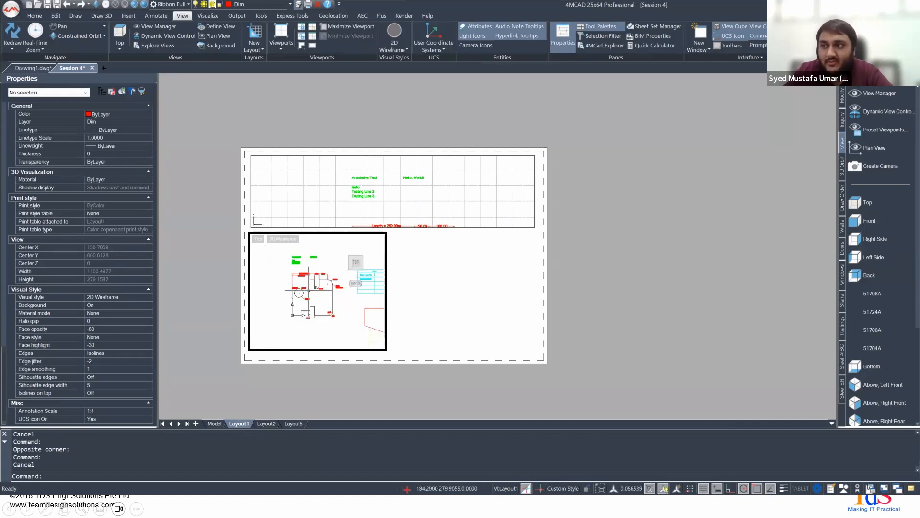
scroll(336, 293, "up", 1)
middle_click_drag(333, 294, 319, 296)
scroll(319, 296, "down", 1)
scroll(319, 296, "down", 1)
scroll(320, 296, "up", 1)
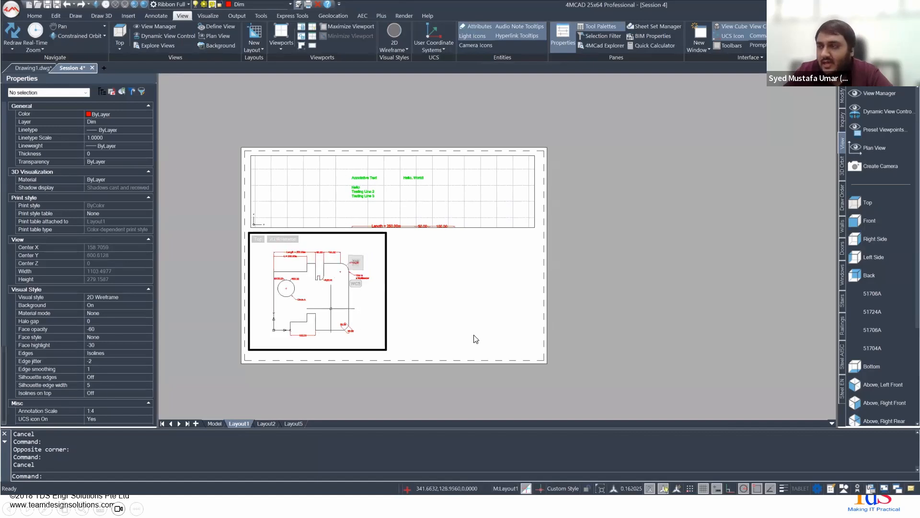
double_click(620, 297)
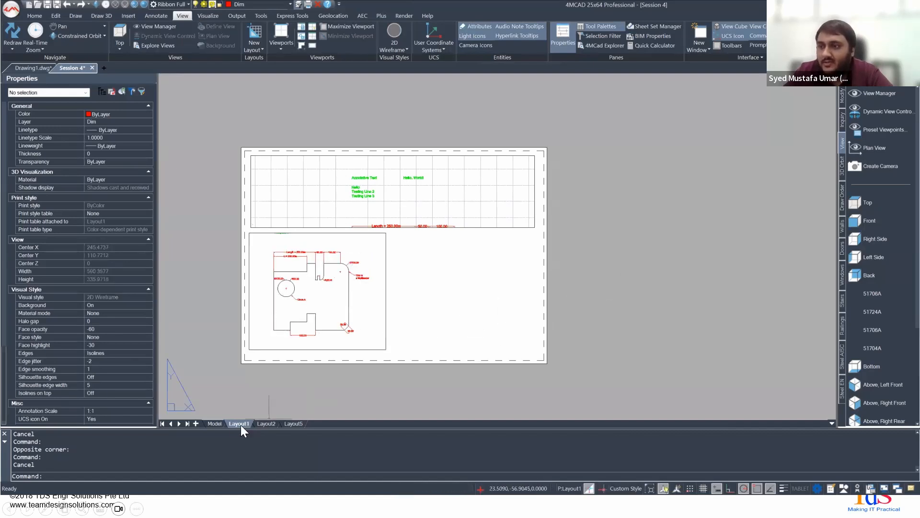
Step: Select the Annotative Text object above the dimensioned part in model space
left_click(215, 423)
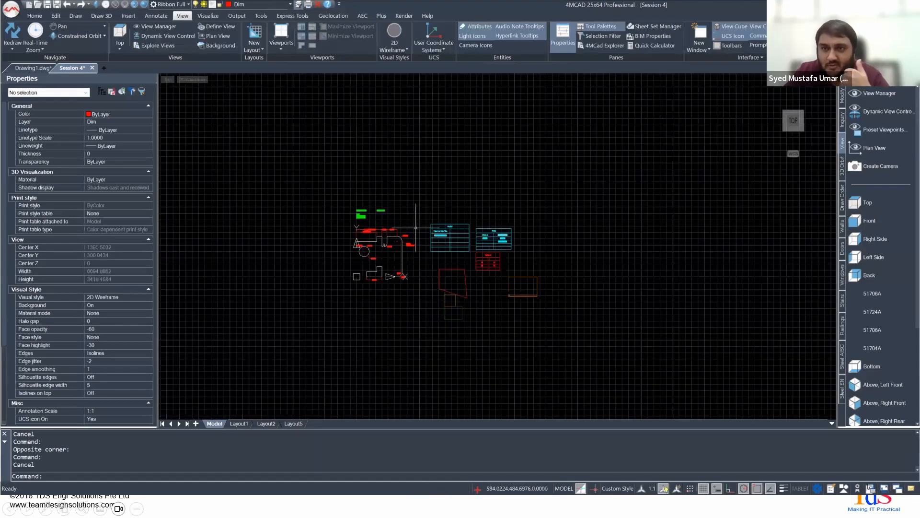
scroll(366, 220, "up", 5)
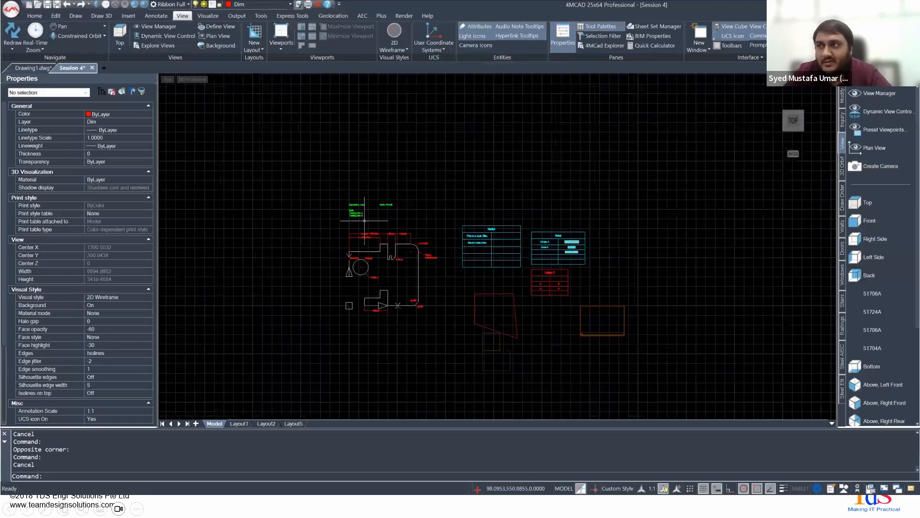
scroll(348, 199, "up", 3)
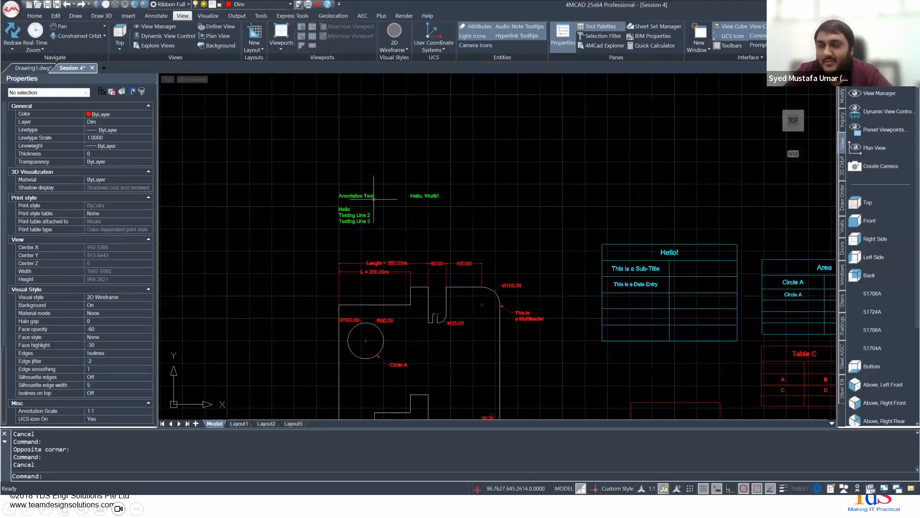
scroll(391, 209, "up", 2)
scroll(392, 211, "up", 2)
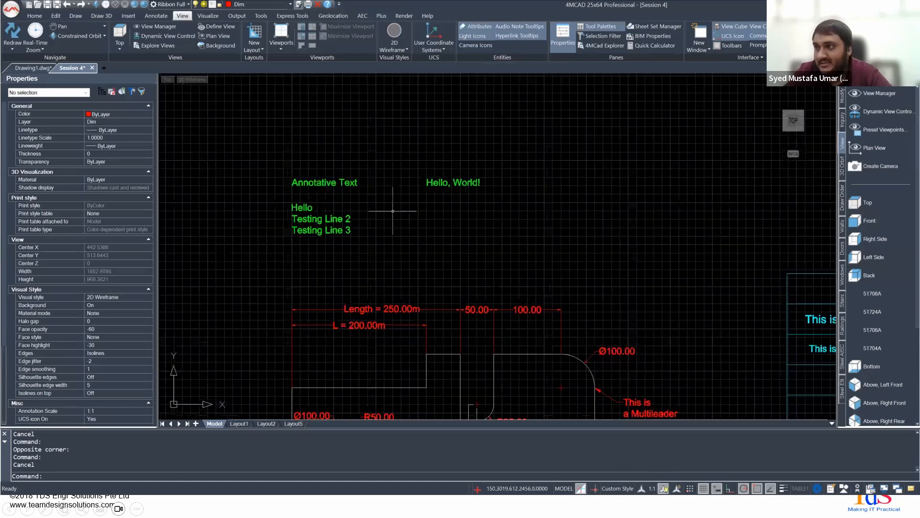
scroll(366, 194, "down", 1)
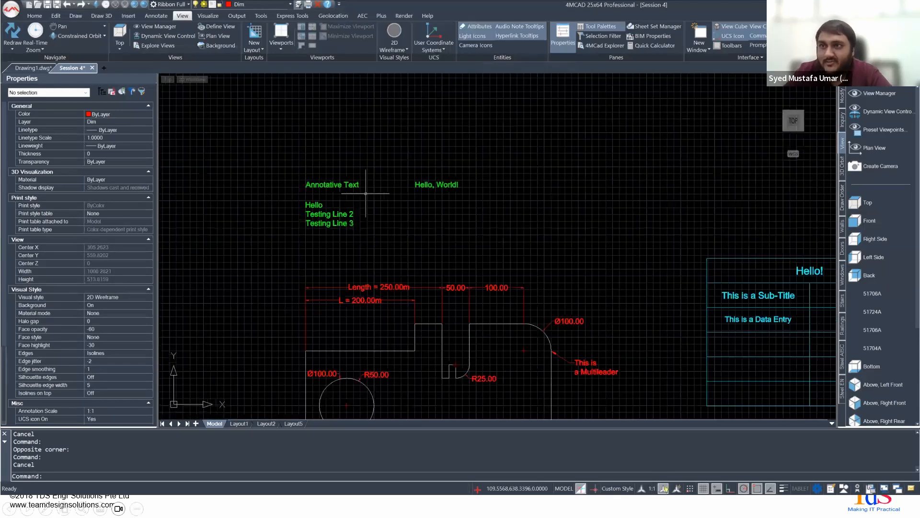
scroll(366, 194, "down", 1)
left_click(335, 185)
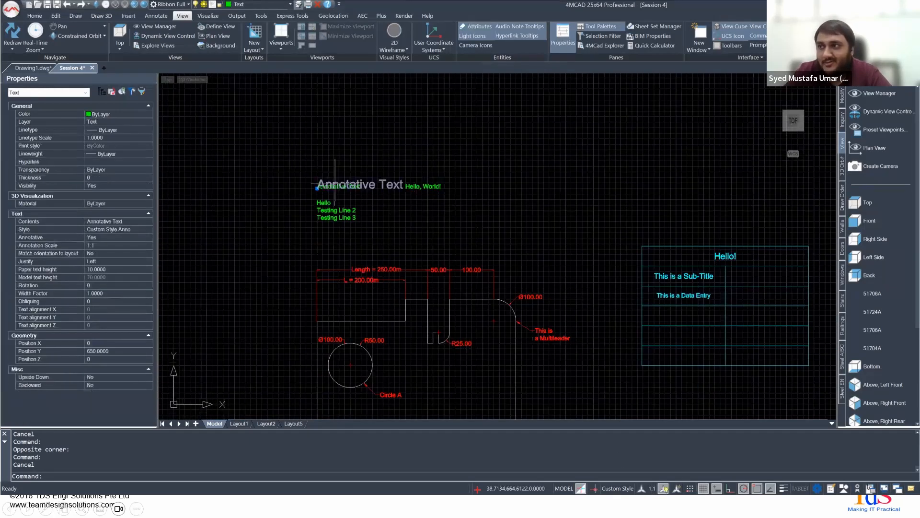
double_click(335, 236)
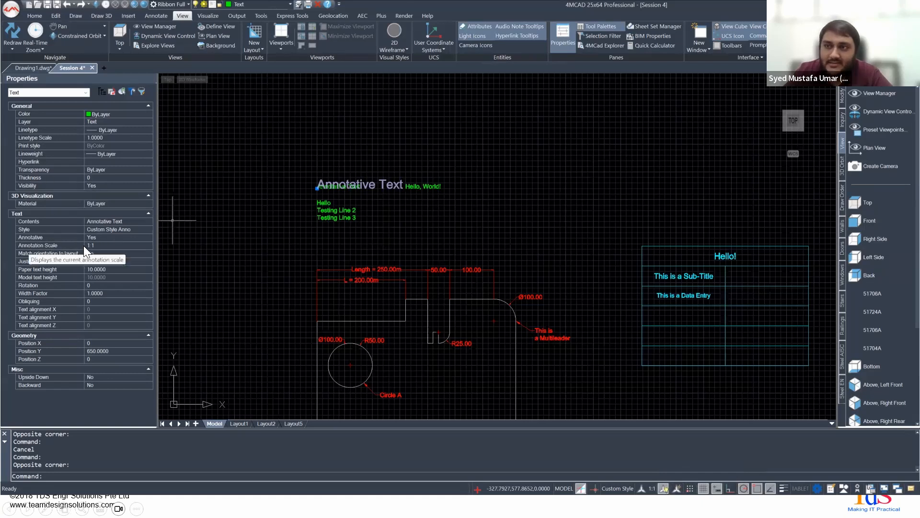
Step: Examine the 1:1 and 1:2 entries in the Annotative Text's annotation scale list and close it without changes
left_click(131, 246)
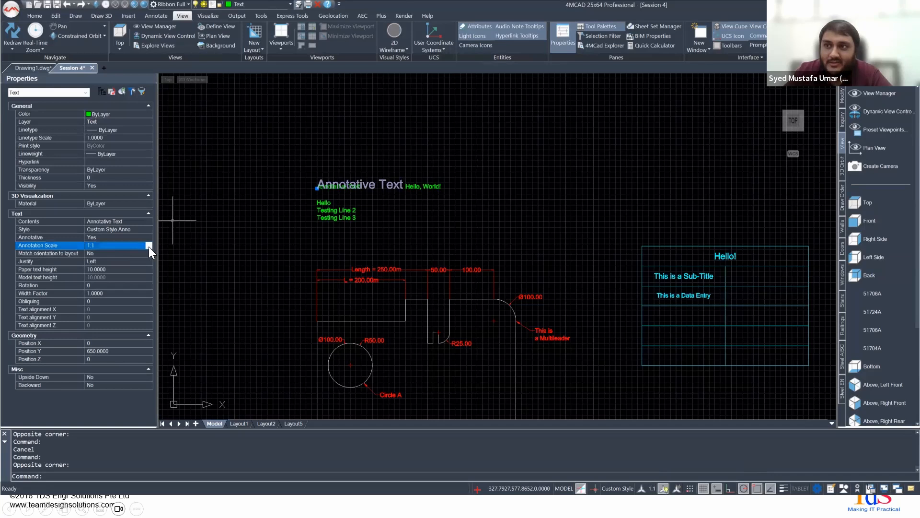
left_click(148, 246)
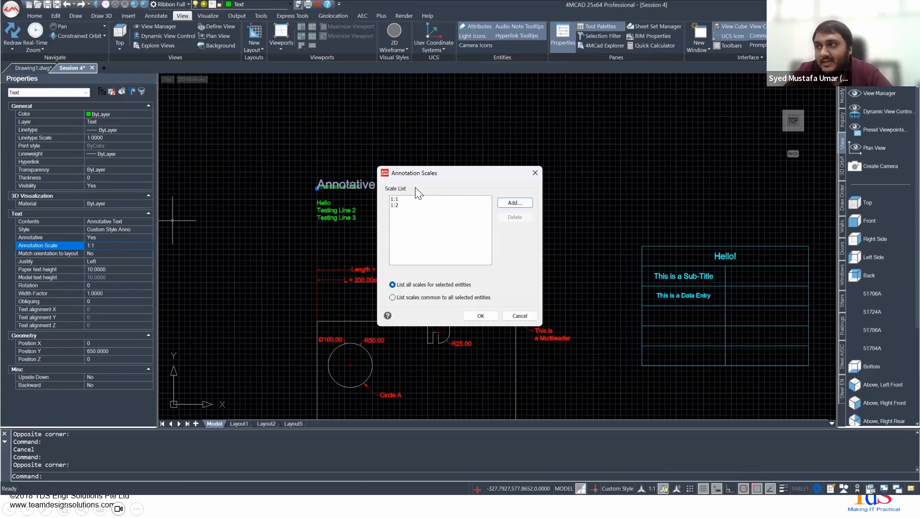
left_click(394, 199)
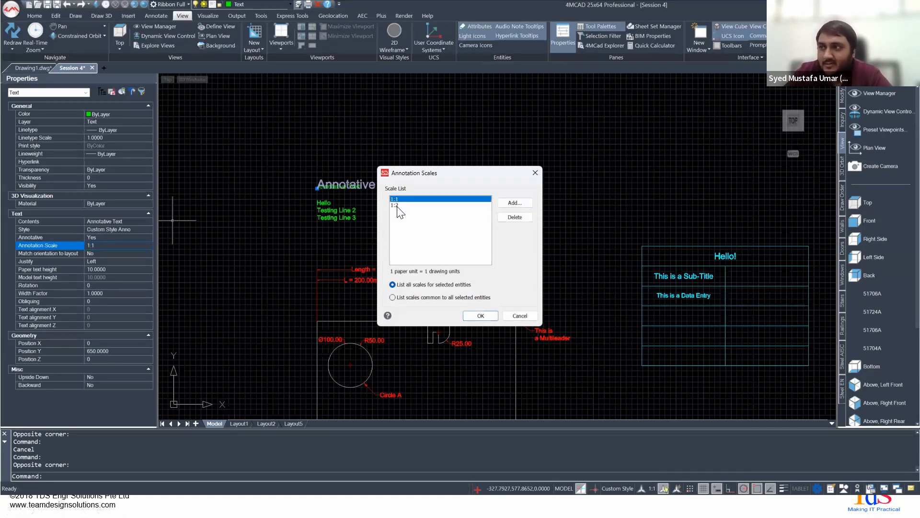
left_click(397, 206)
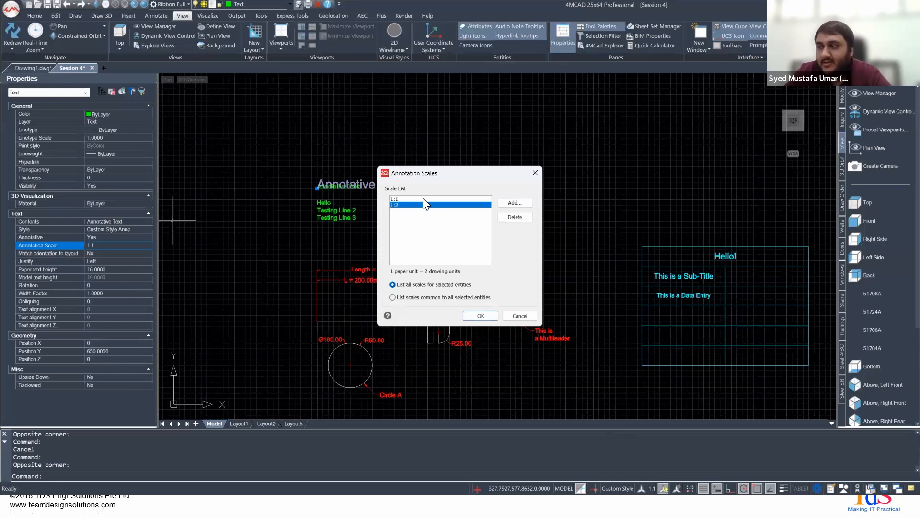
left_click(534, 173)
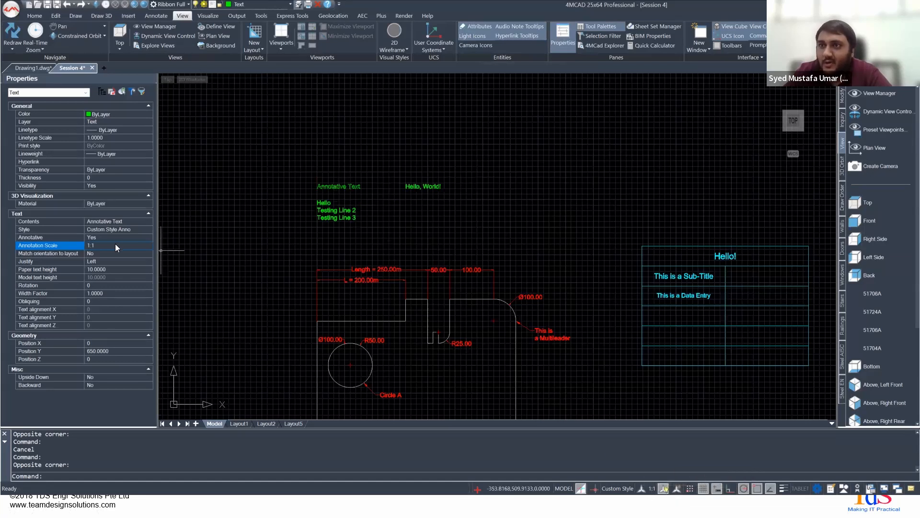
left_click(139, 245)
left_click(149, 245)
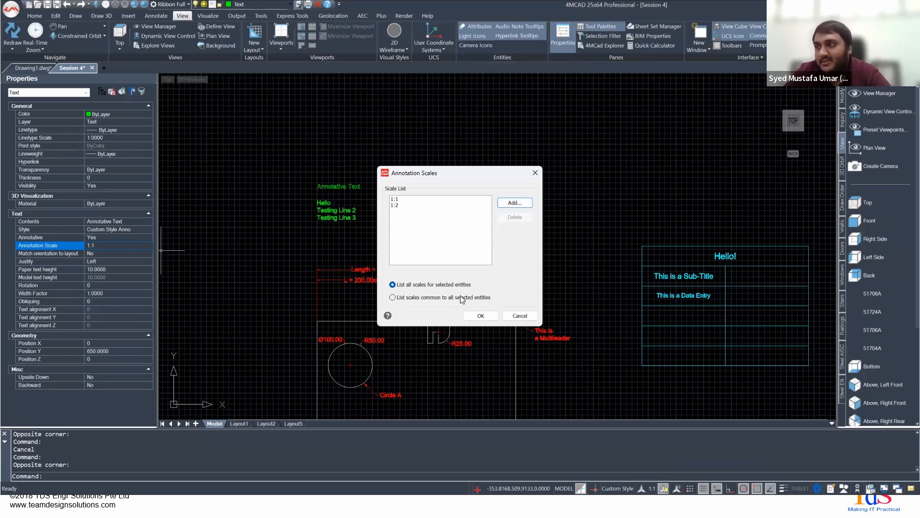
left_click(518, 315)
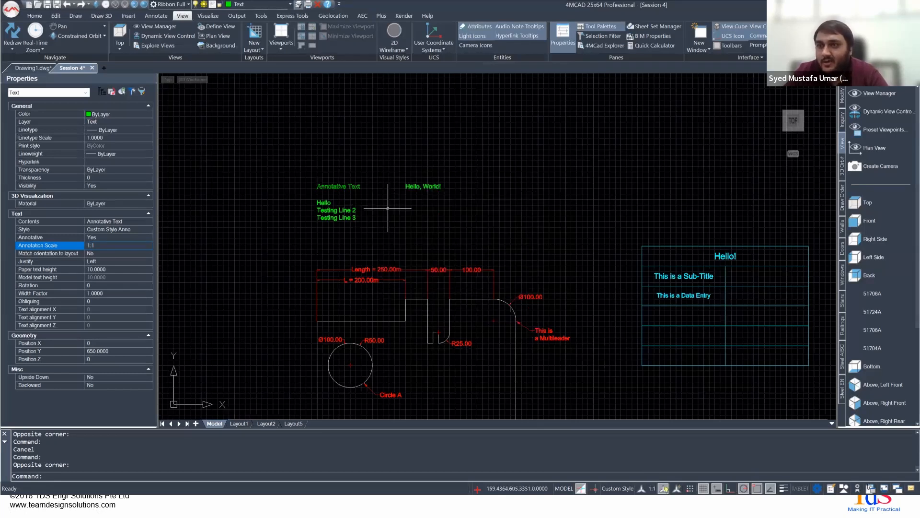
left_click(393, 220)
left_click(393, 220)
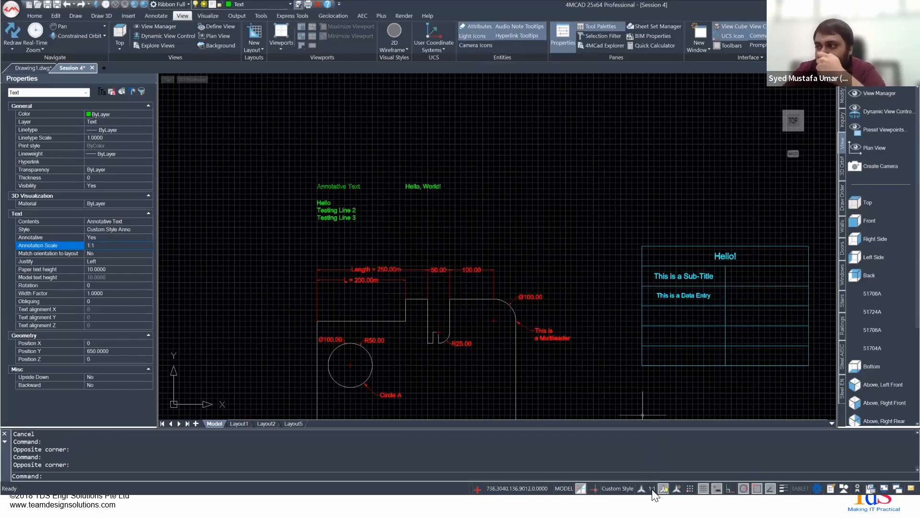
Step: Set the model space annotation scale to 1:2 and return to Layout1
left_click(652, 487)
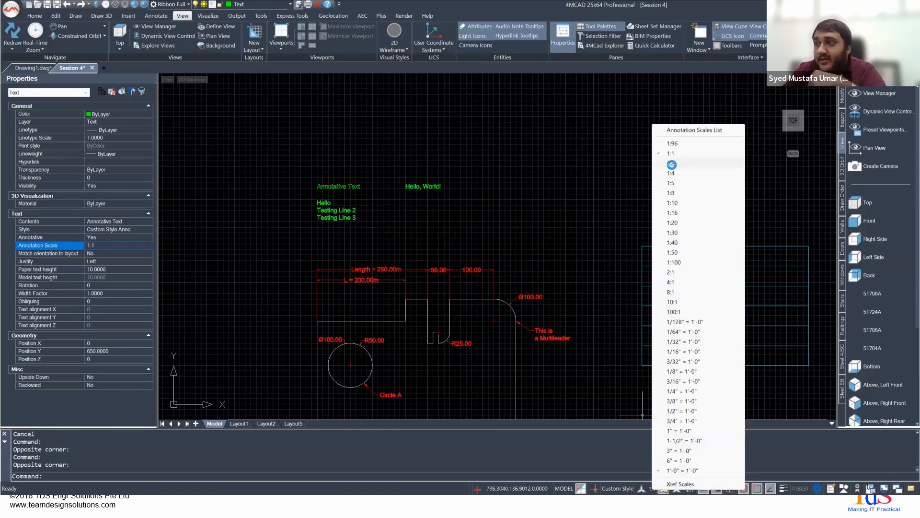
left_click(672, 164)
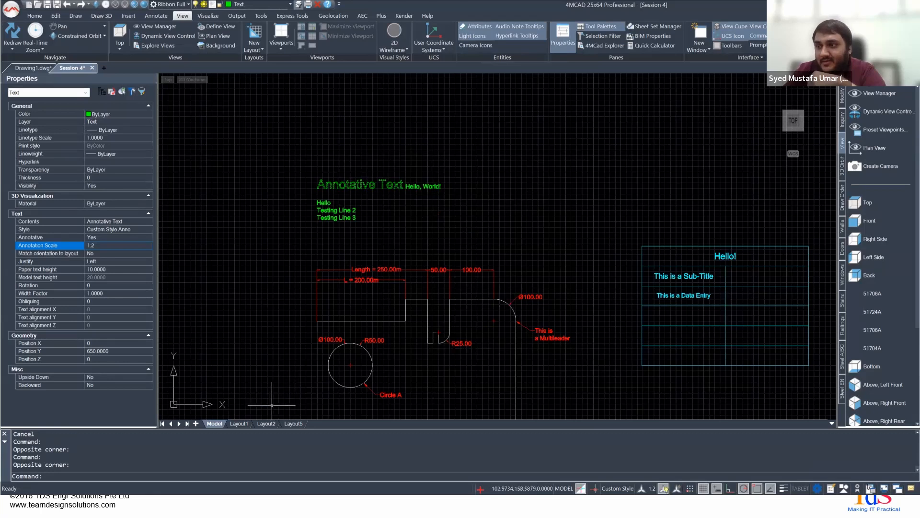
left_click(238, 424)
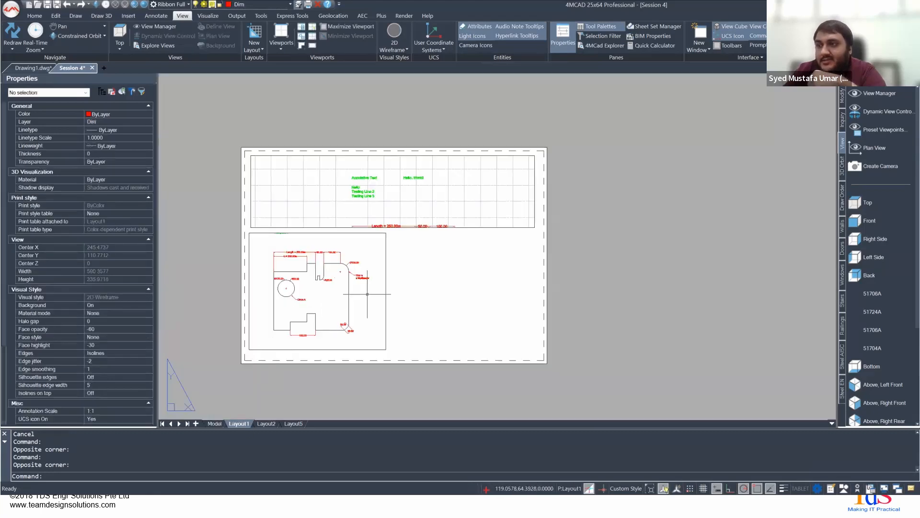
Step: Activate the lower viewport, shift its view to bring in the green text above the part, and return to paper space
double_click(305, 283)
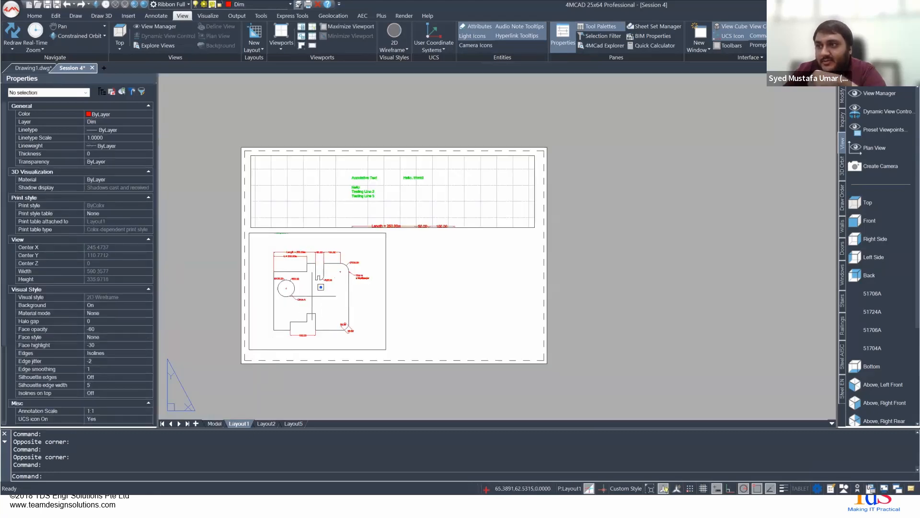
middle_click_drag(304, 283, 326, 315)
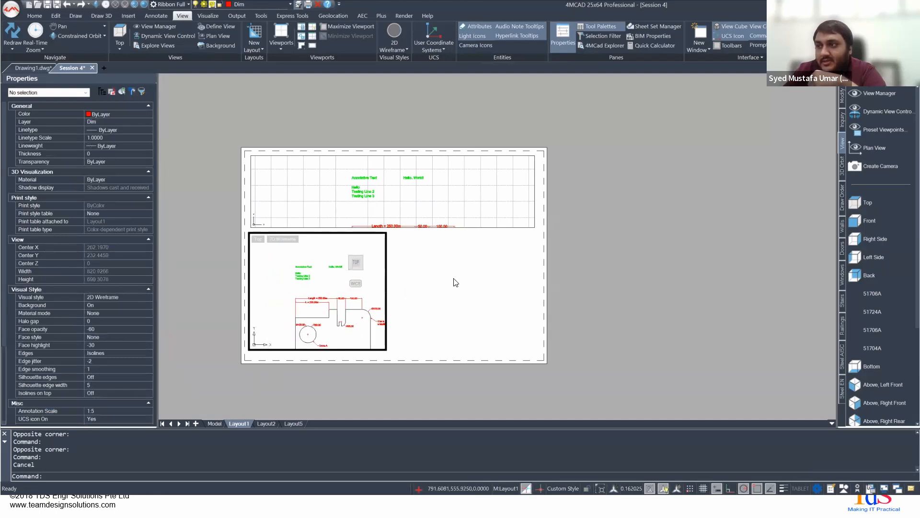
double_click(454, 279)
Step: Activate the locked upper viewport, try to change its annotation scale, and dismiss the regeneration notice
double_click(397, 186)
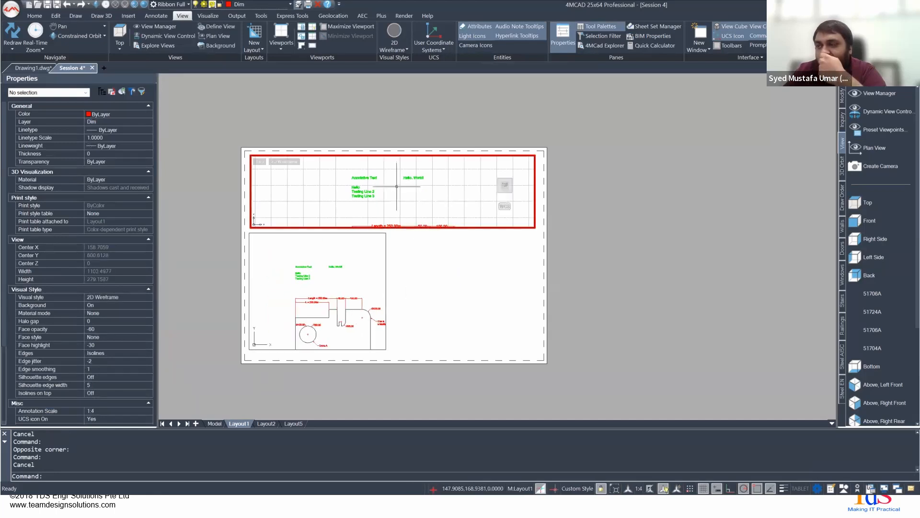
left_click(639, 488)
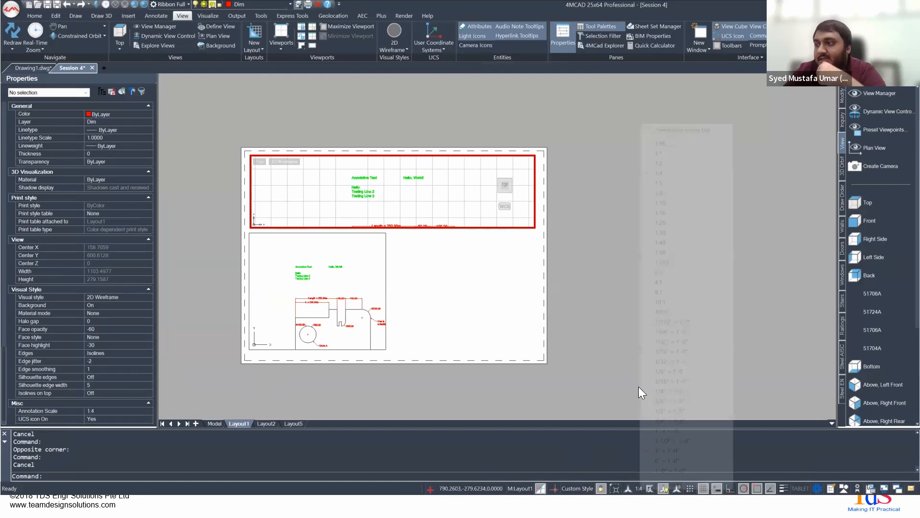
left_click(641, 158)
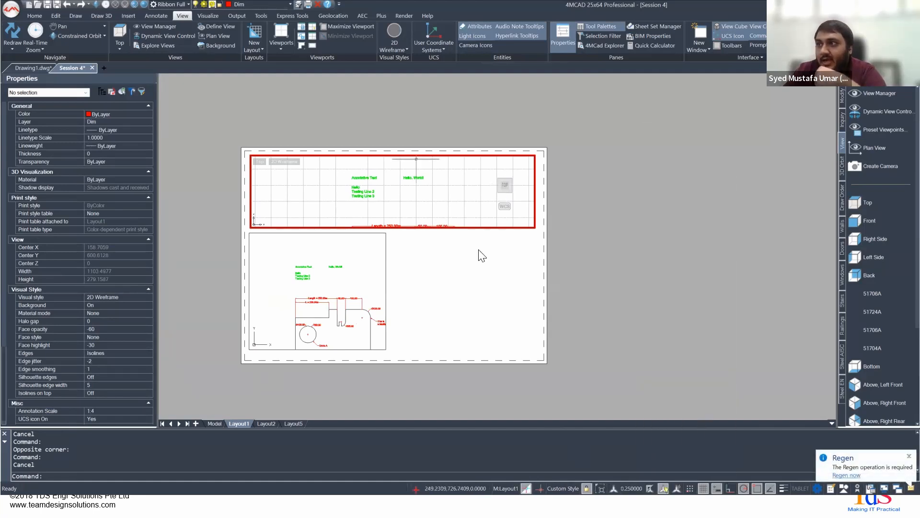
scroll(898, 422, "down", 1)
left_click(908, 457)
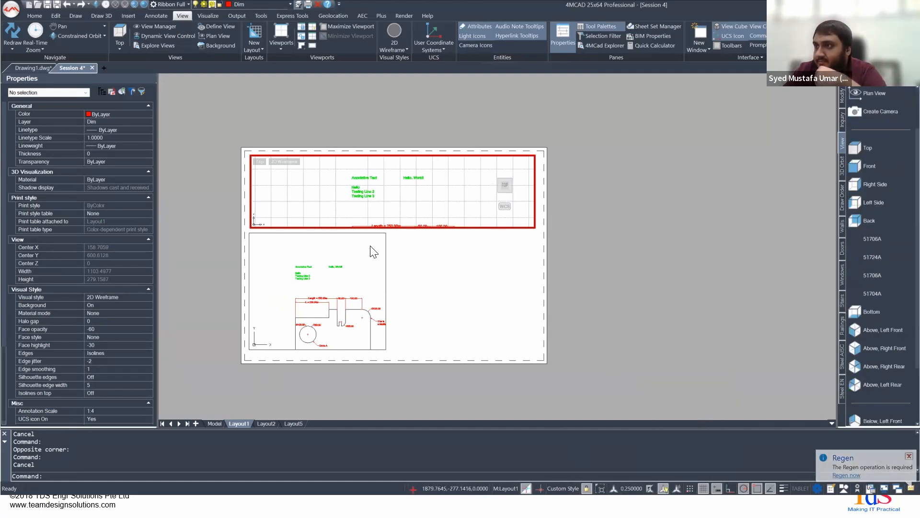
Step: Try switching the locked upper viewport's annotation scale between 1:2 and 1:1, and return to paper space
left_click(632, 488)
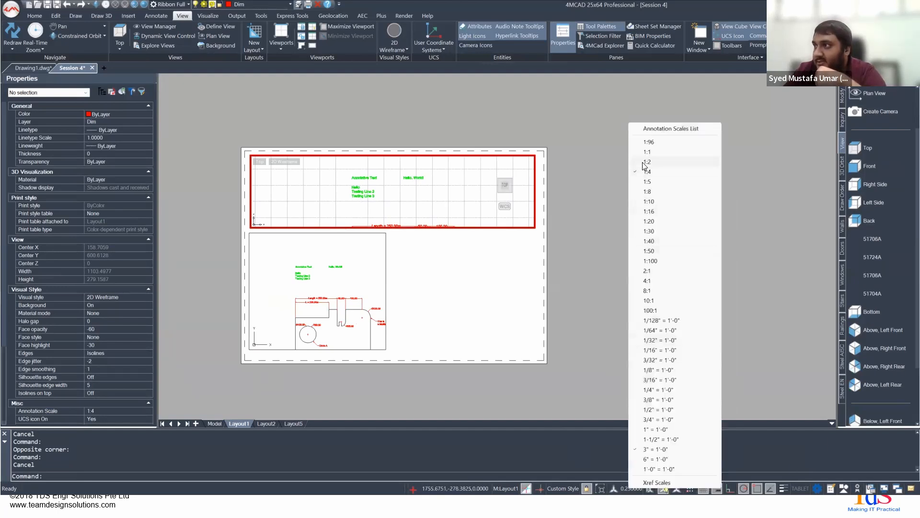
left_click(646, 162)
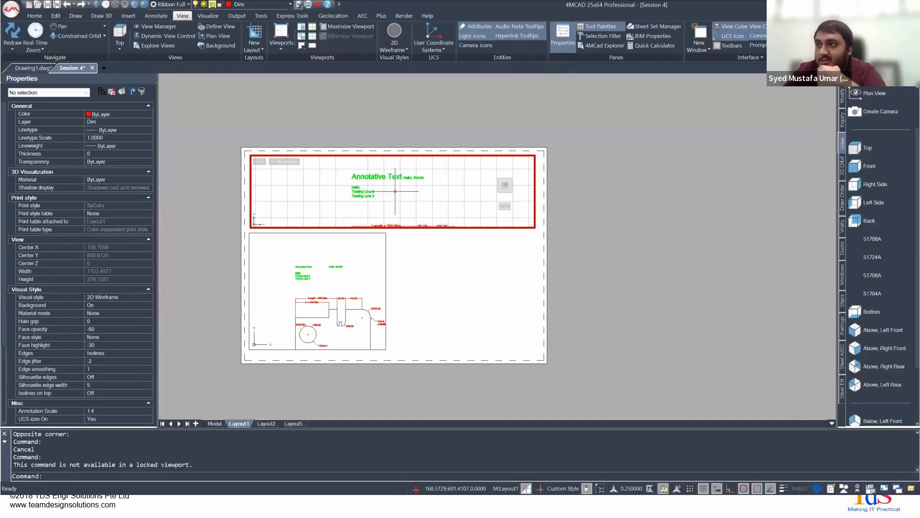
left_click(630, 490)
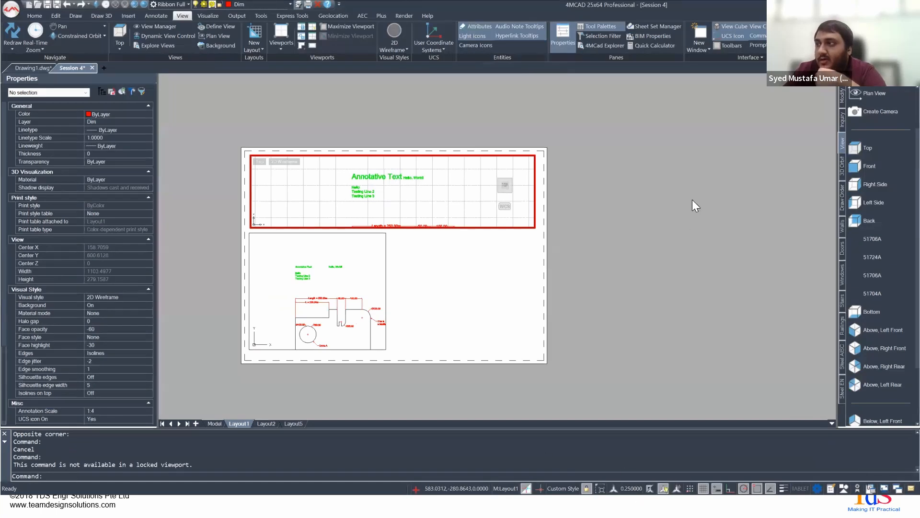
left_click(661, 154)
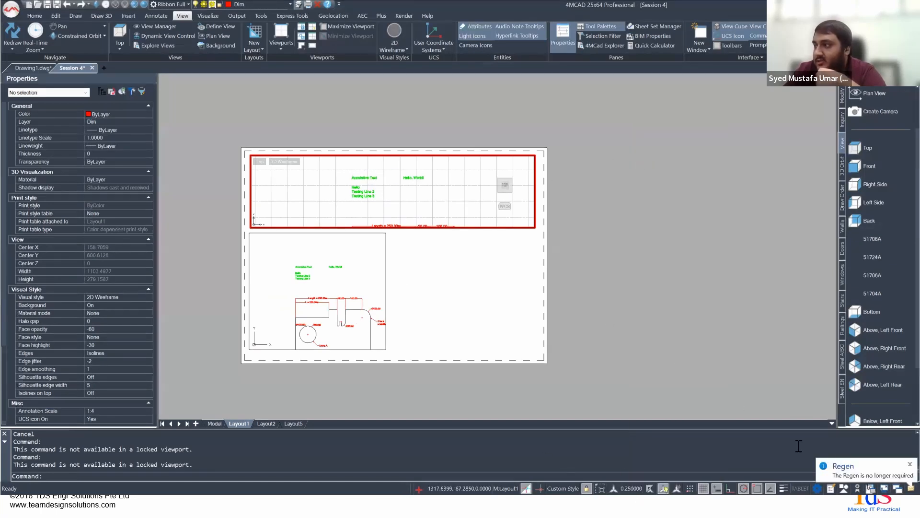
middle_click_drag(384, 191, 375, 200)
left_click(633, 488)
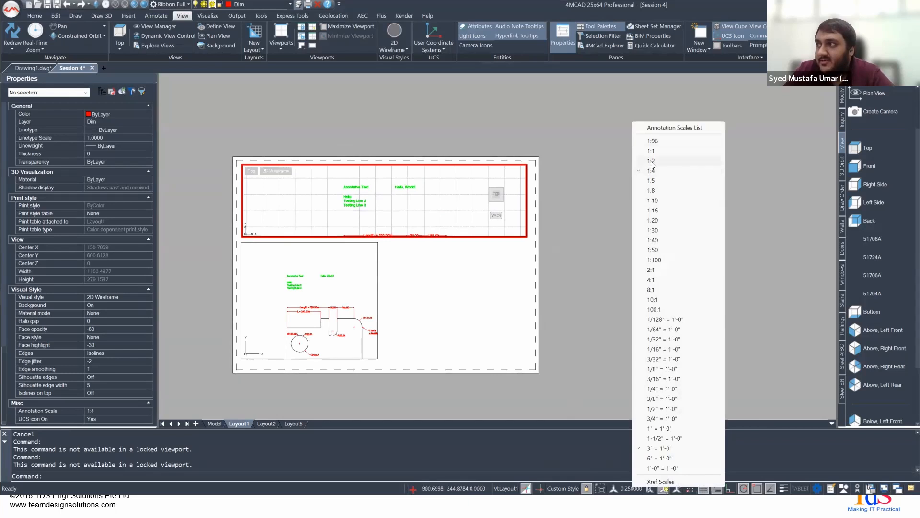
left_click(651, 162)
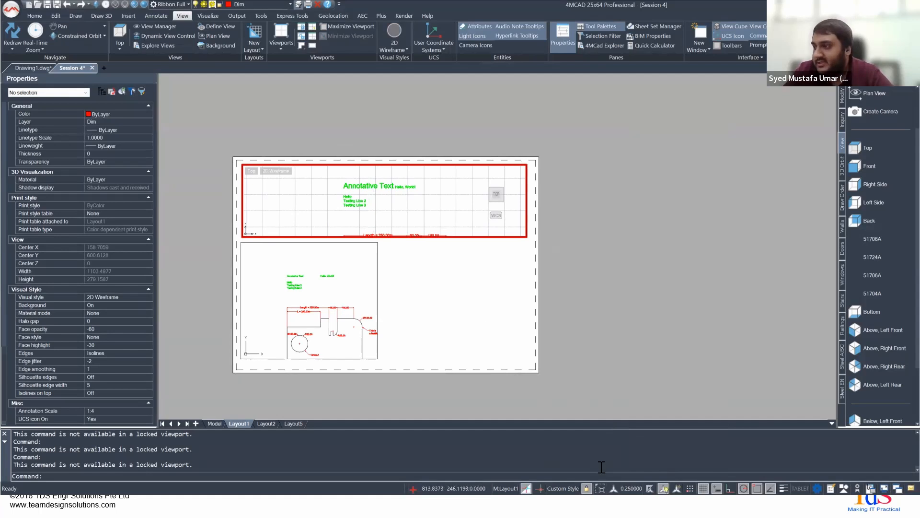
left_click(626, 489)
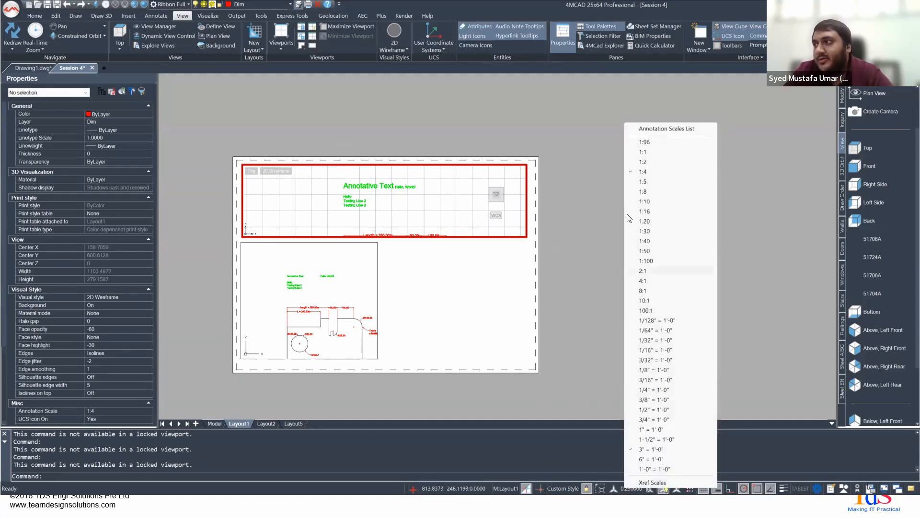
left_click(642, 152)
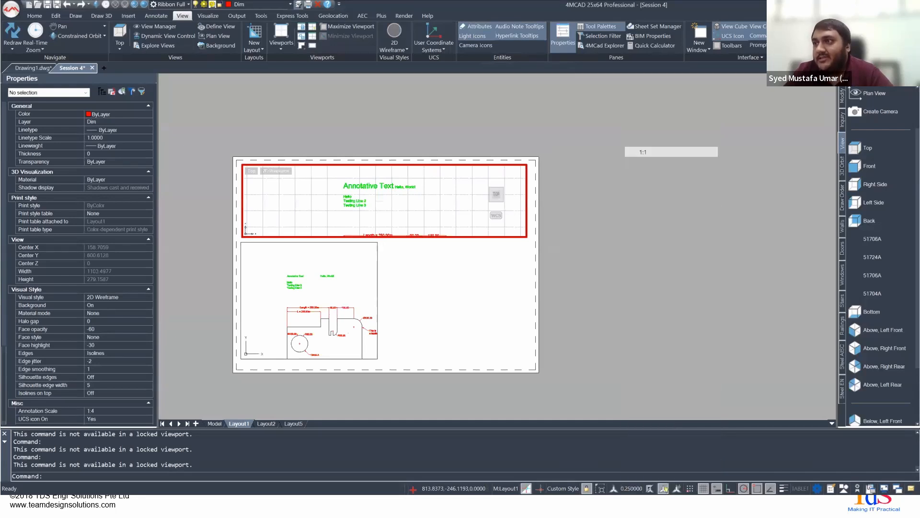
double_click(438, 302)
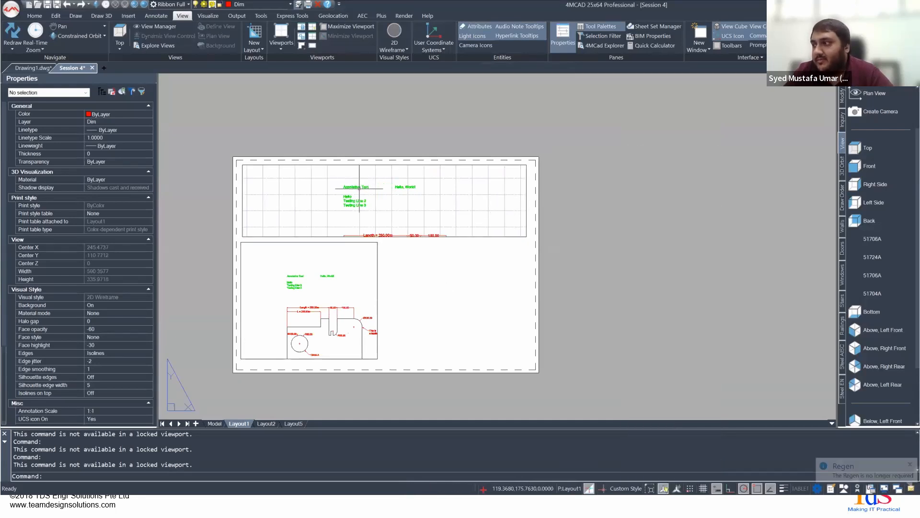
Step: Briefly activate the lower viewport, return to paper space, and turn off annotation visibility for Layout1
double_click(320, 292)
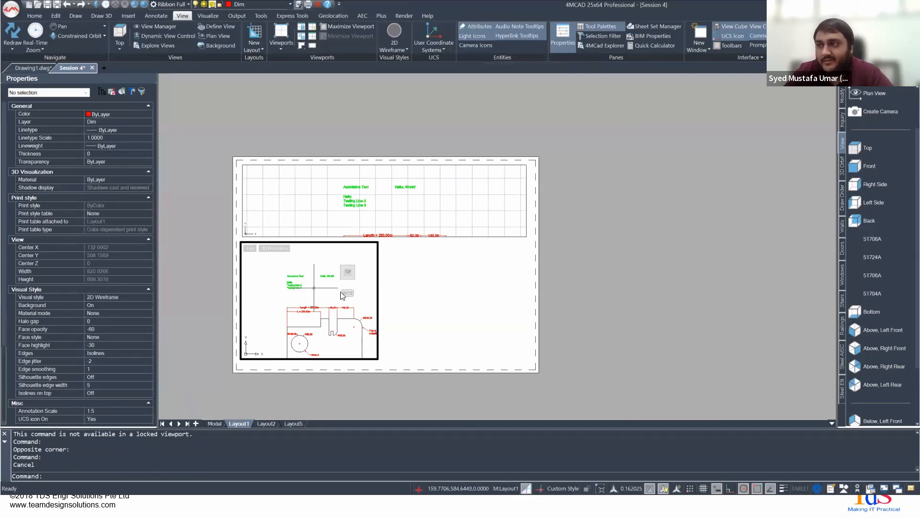
double_click(442, 295)
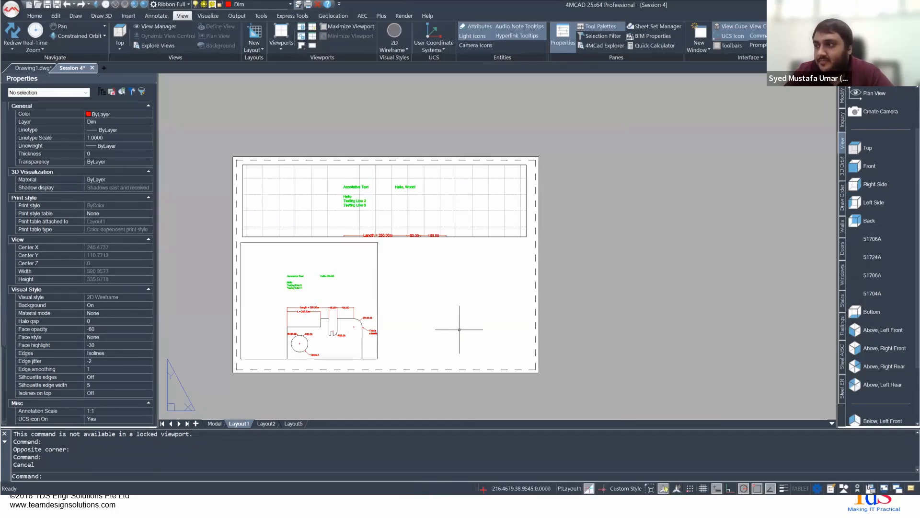
left_click(666, 489)
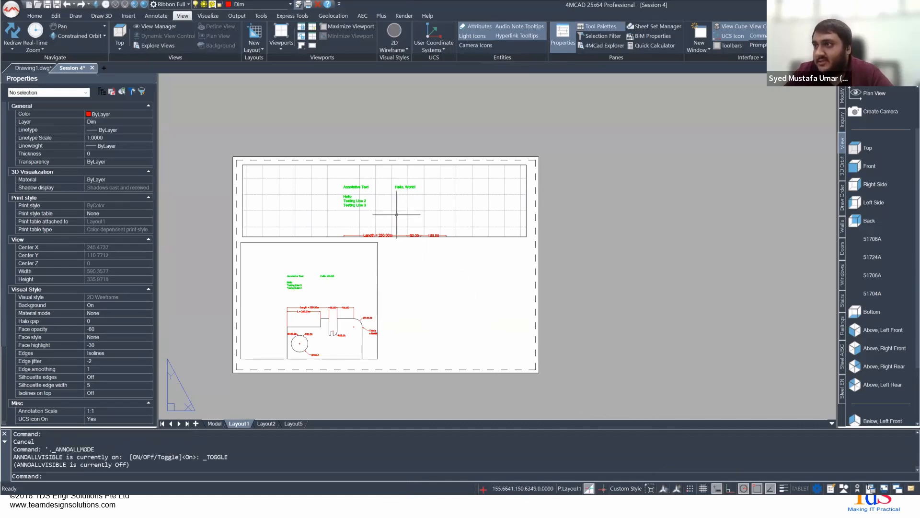
Step: Activate the lower viewport and set its annotation scale to 1:5
double_click(322, 298)
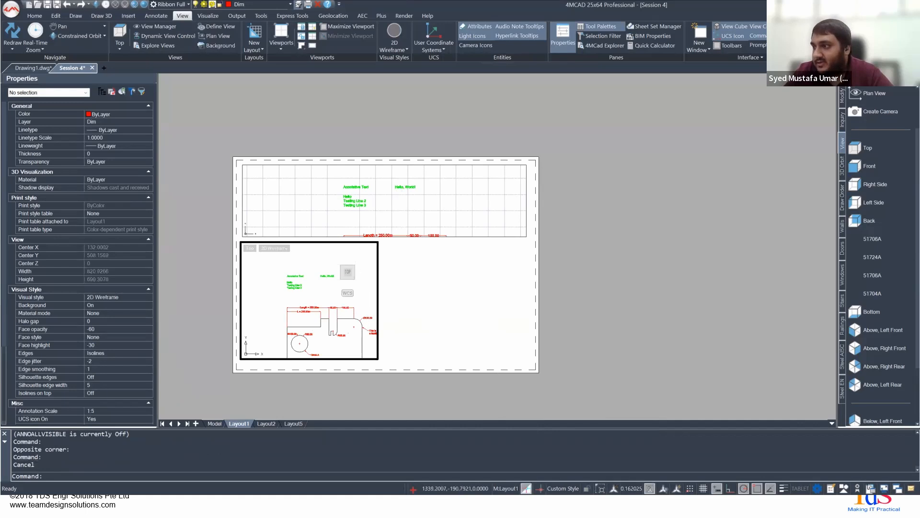
left_click(628, 488)
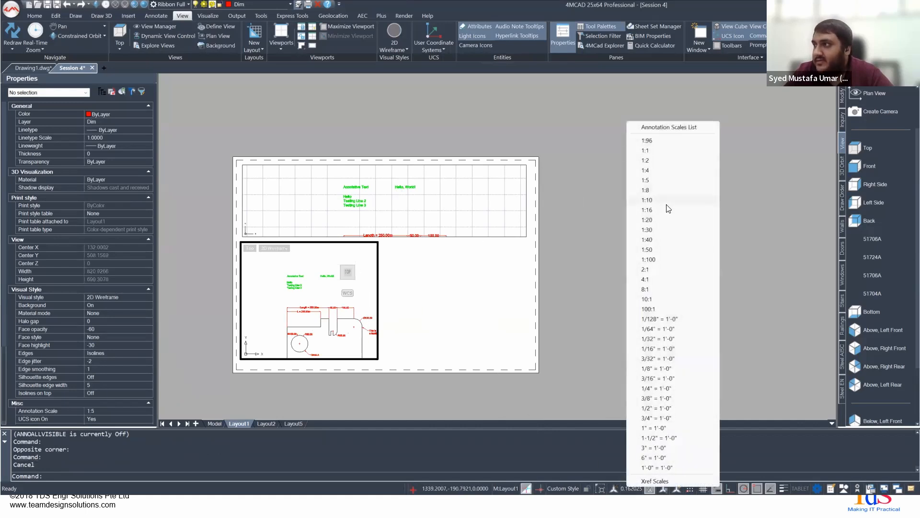
left_click(648, 180)
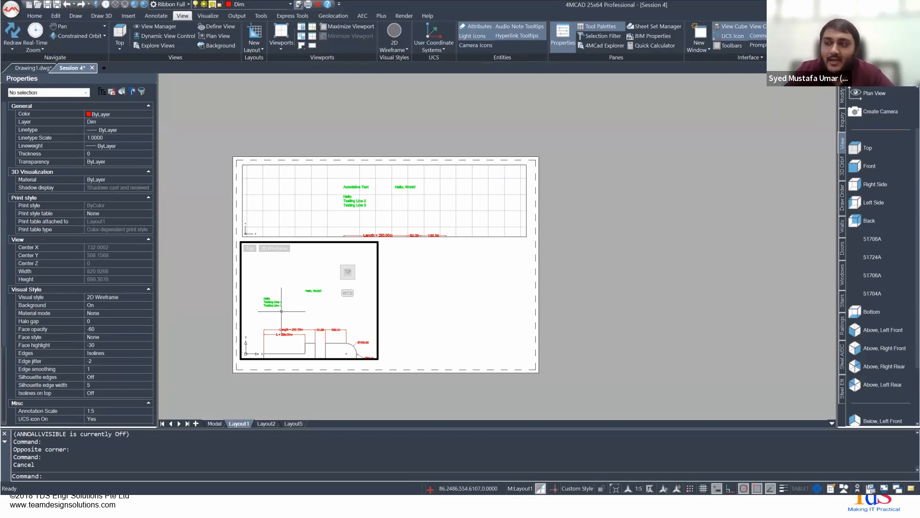
Step: Compare Circle A and its dimensions in the lower viewport with the part in model space, glance at Layout5, and return to Layout1
mouse_move(309, 330)
middle_mouse_down()
mouse_move(314, 274)
mouse_move(305, 275)
middle_mouse_up()
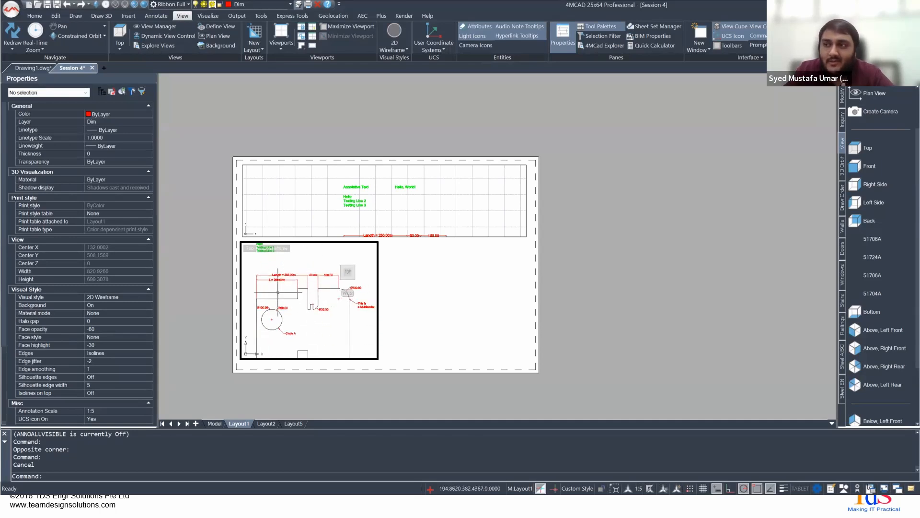
scroll(271, 318, "up", 4)
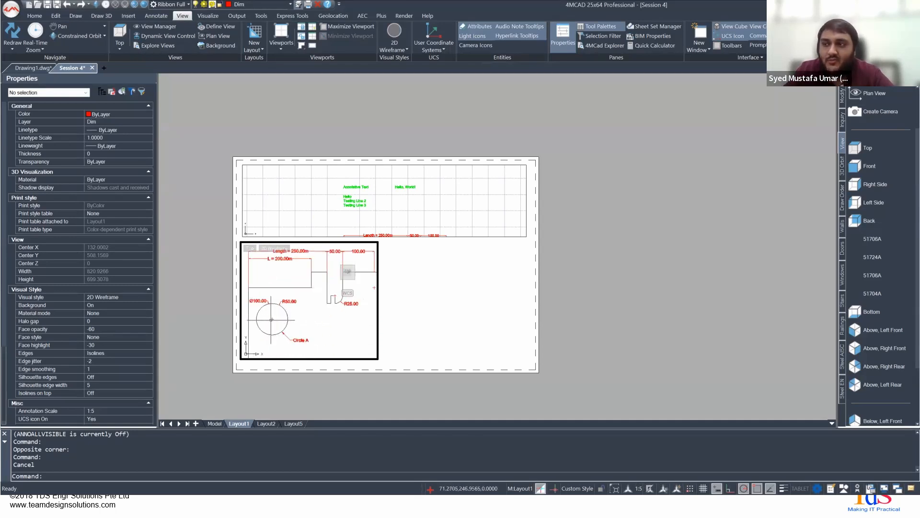
middle_click_drag(287, 309, 297, 299)
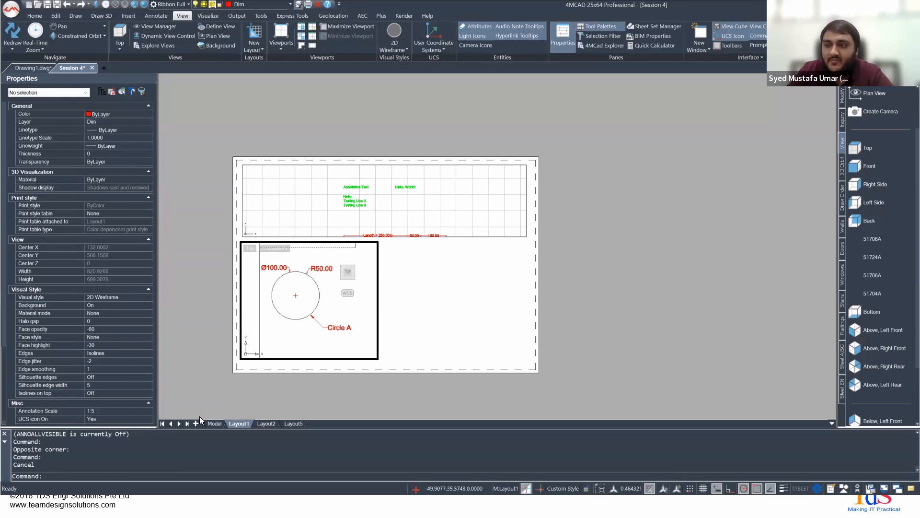
left_click(214, 424)
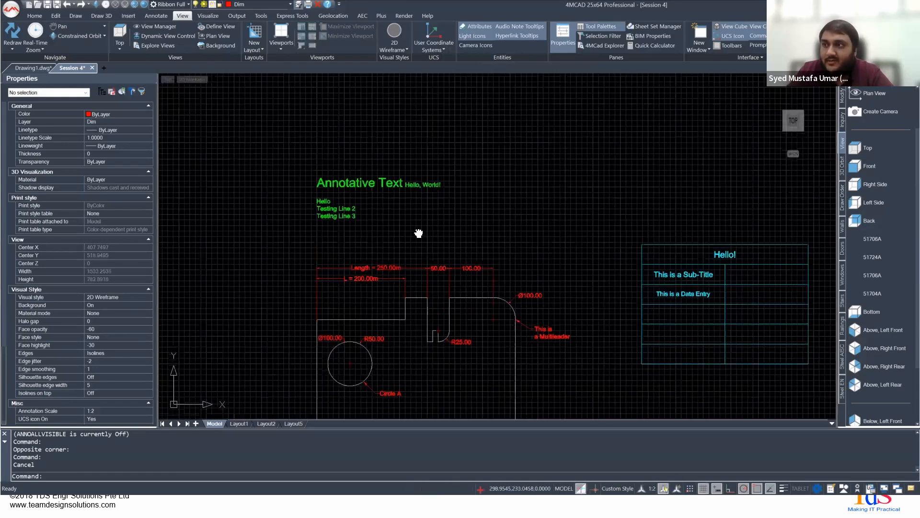
middle_click_drag(446, 360, 415, 228)
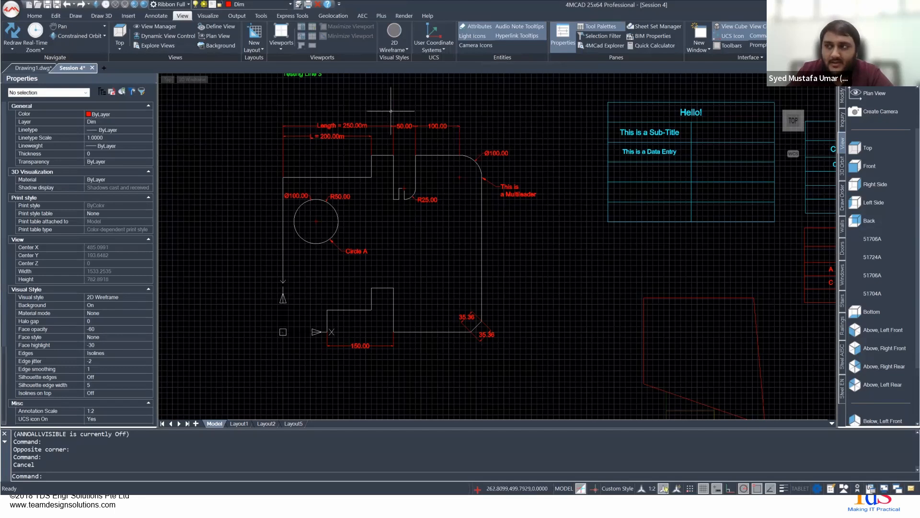
left_click(287, 423)
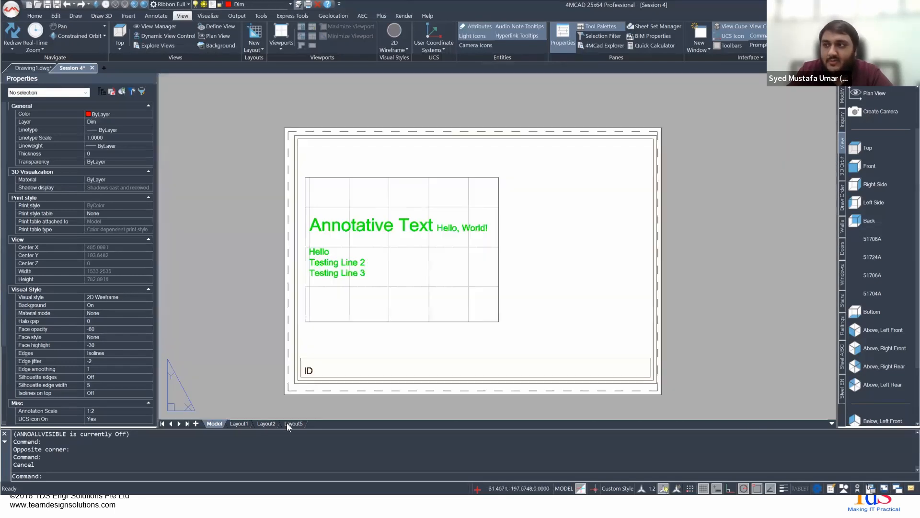
left_click(231, 424)
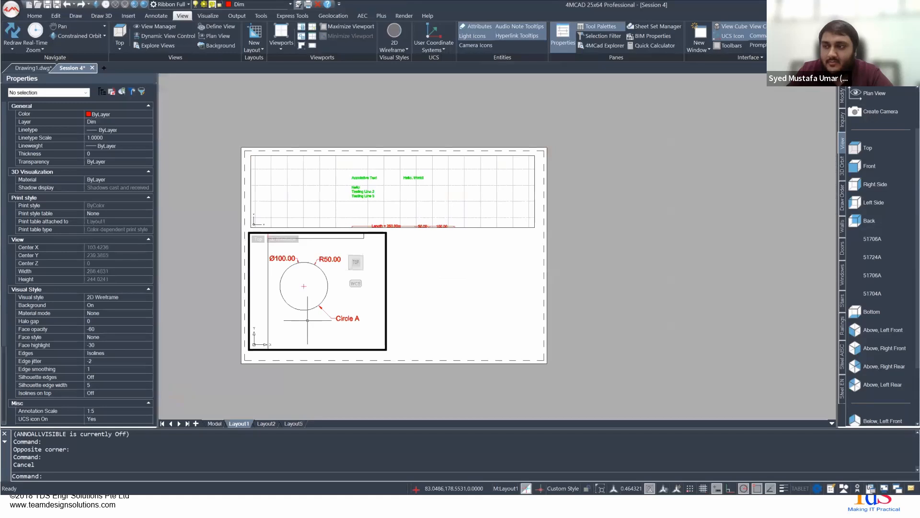
Step: Examine how legible Circle A's dimensions and leader are at different zooms in the lower viewport, and return to paper space
scroll(287, 289, "down", 5)
scroll(288, 288, "up", 5)
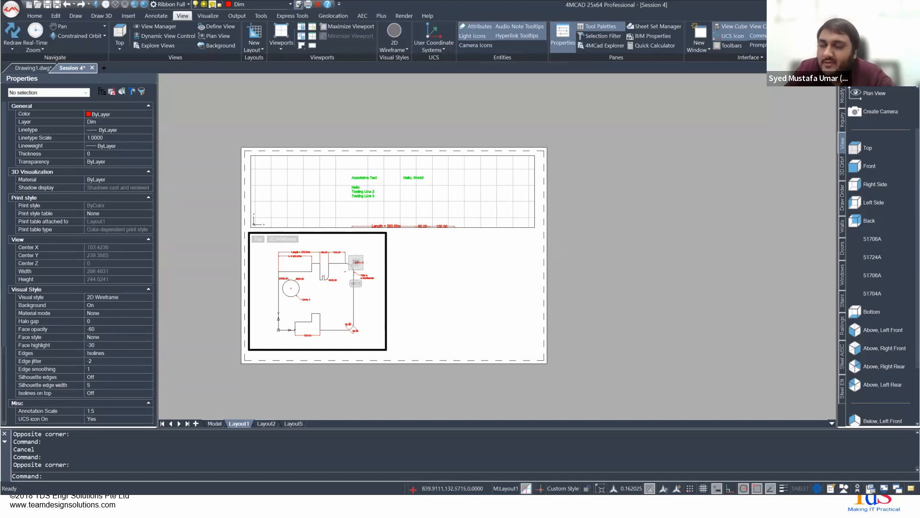
scroll(303, 301, "up", 6)
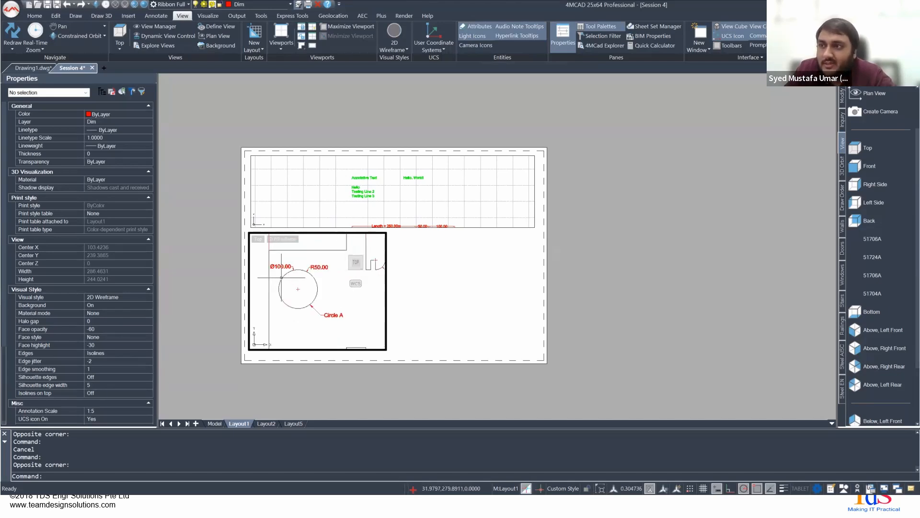
middle_click_drag(296, 300, 296, 293)
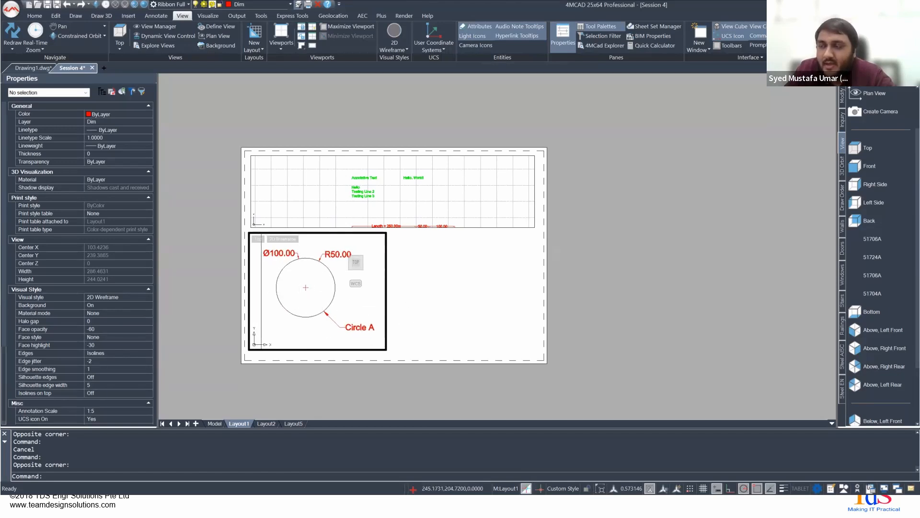
scroll(315, 314, "down", 4)
scroll(315, 314, "down", 5)
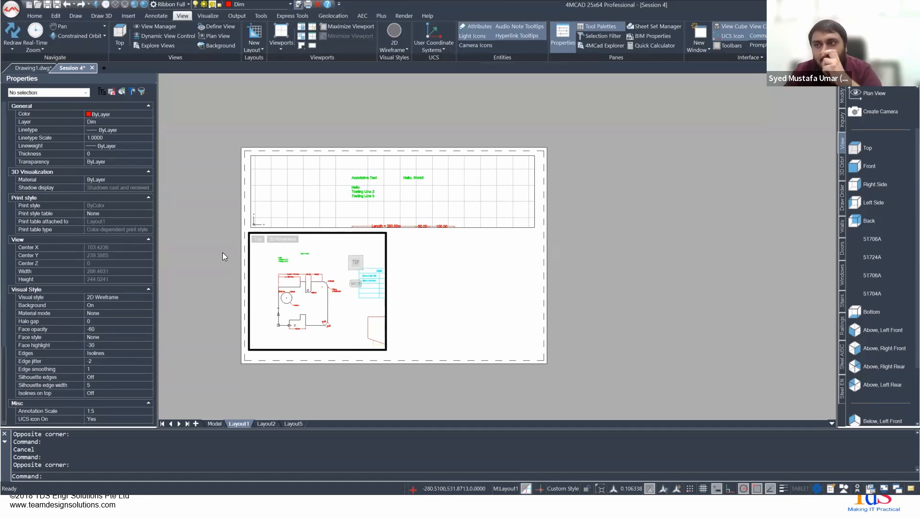
double_click(219, 251)
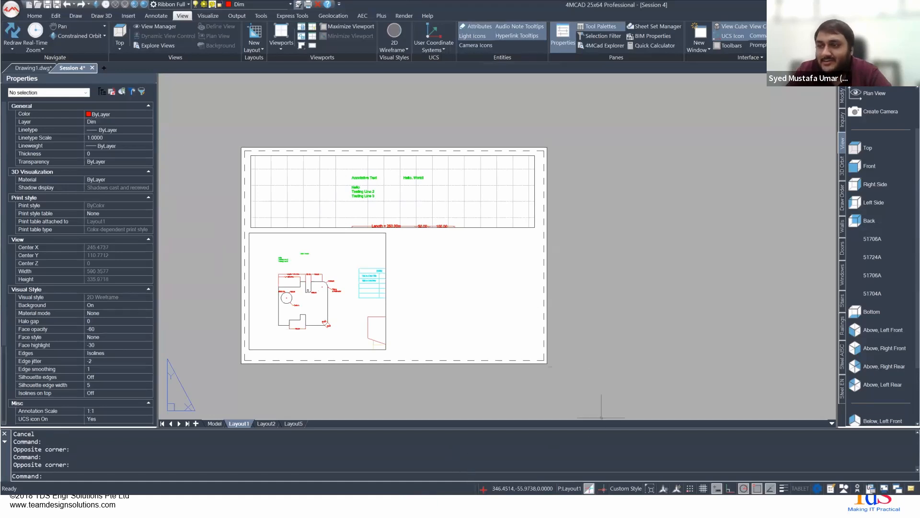
Step: In model space, turn on automatic annotation scaling and set the annotation scale to 1:5
left_click(214, 423)
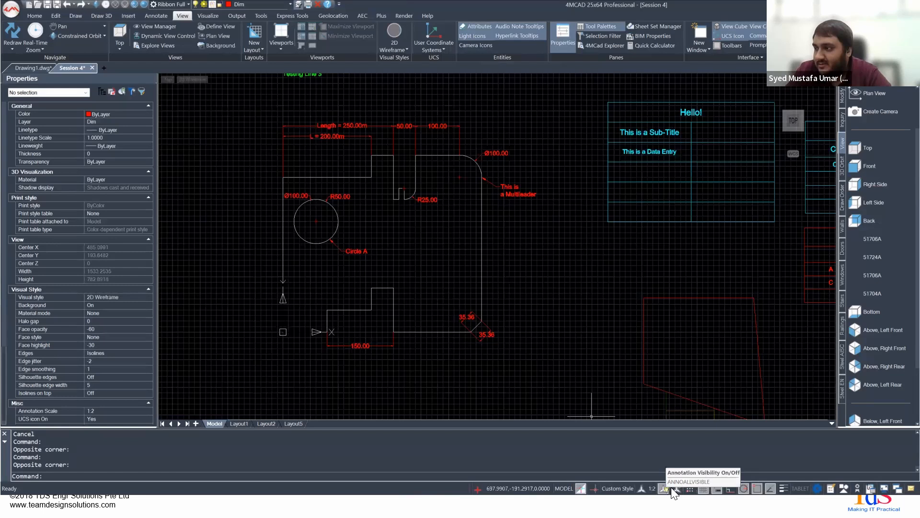
left_click(677, 488)
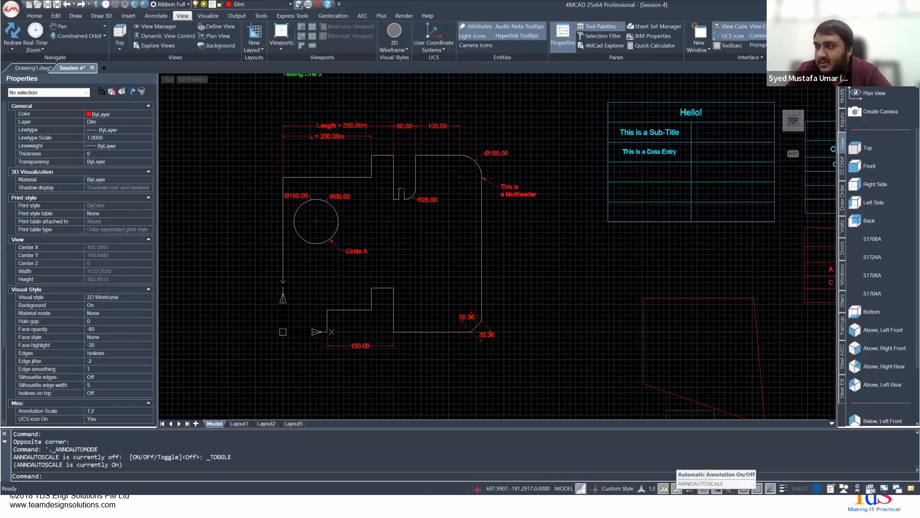
middle_click_drag(308, 190, 301, 255)
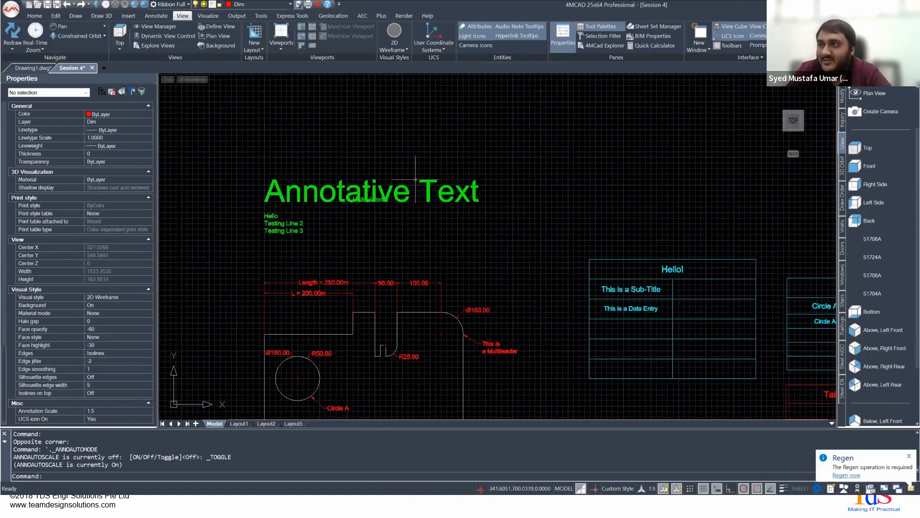
Step: Check the 1:5 entry in the Annotative Text's annotation scale list and close the list without changes
left_click(289, 199)
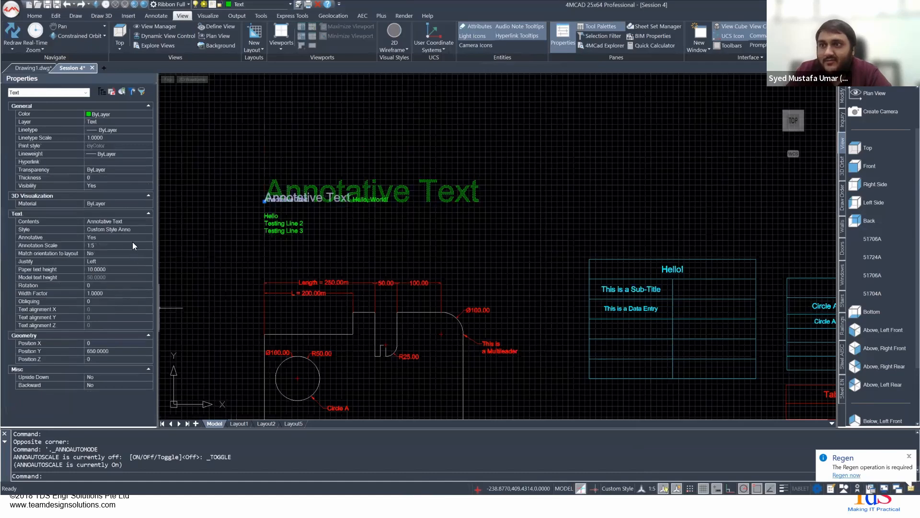
left_click(149, 245)
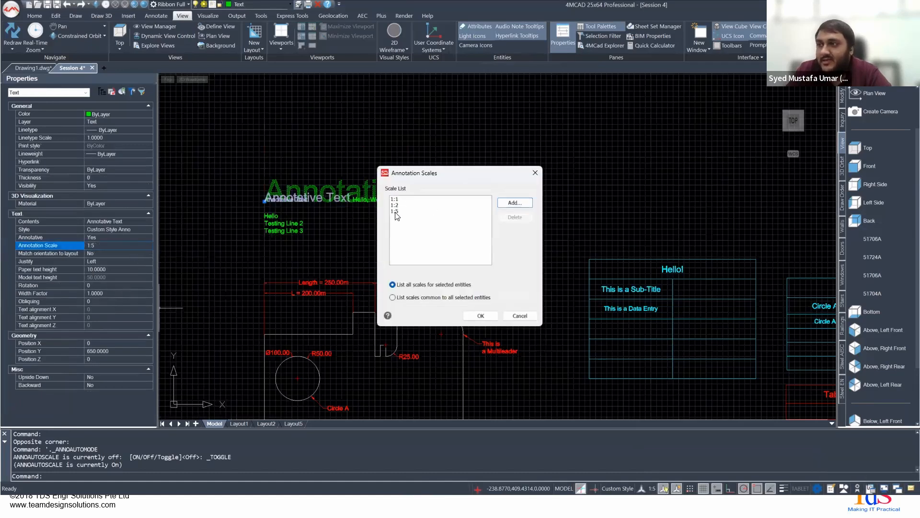
left_click(401, 211)
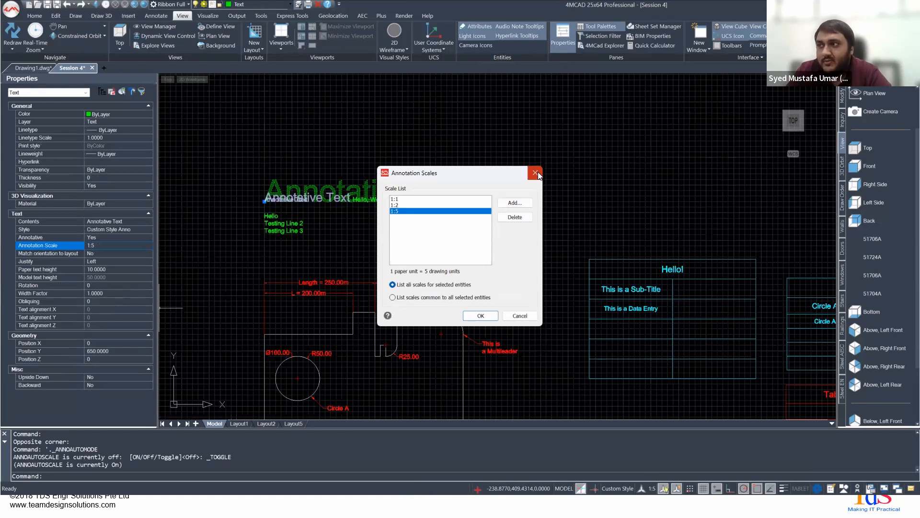
key("Return")
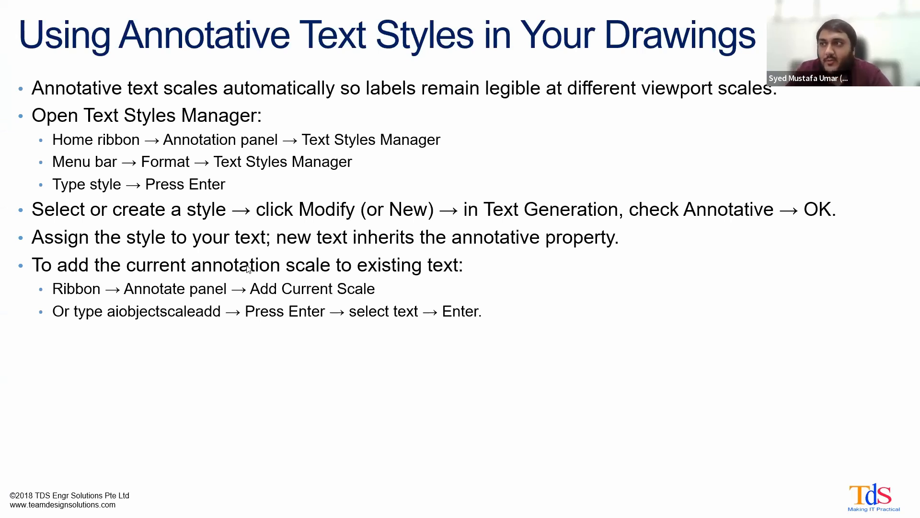
left_click(417, 259)
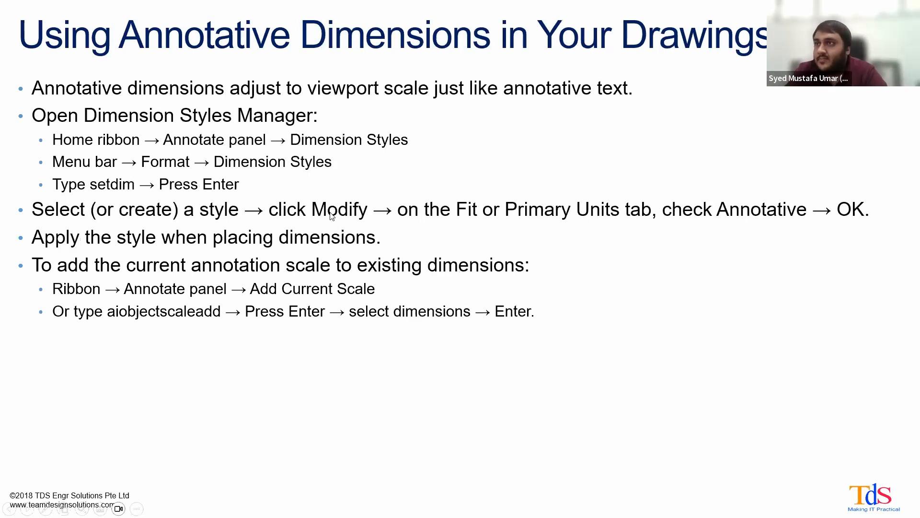
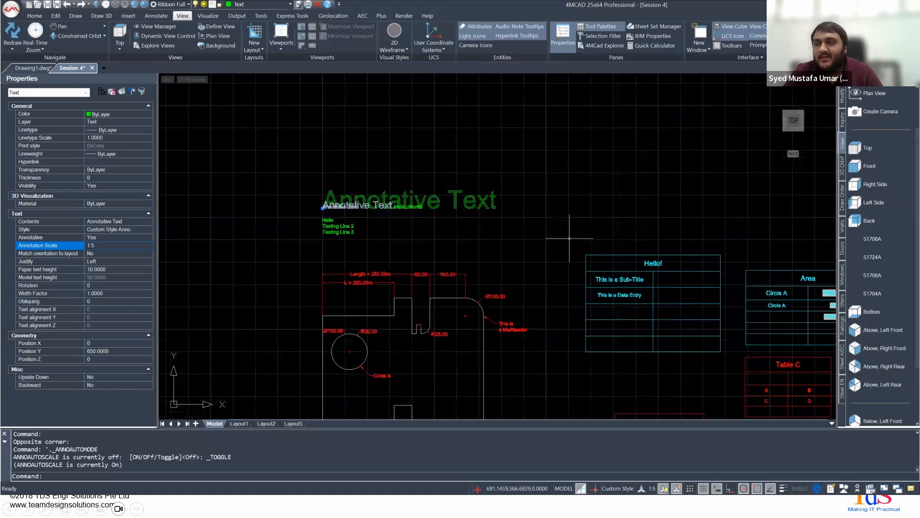
Step: Find the title block in model space, select it to check its block reference properties, and clear the selection
scroll(570, 238, "down", 1)
scroll(570, 237, "down", 1)
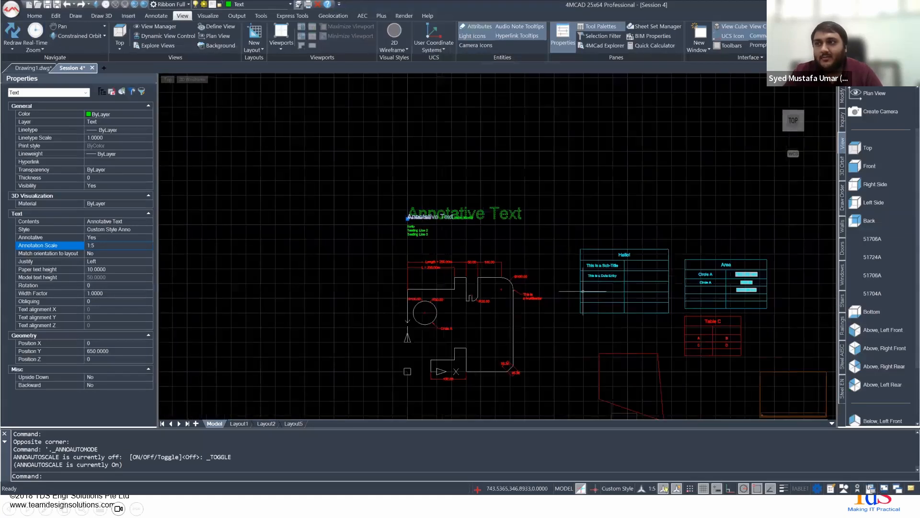
mouse_move(562, 285)
middle_mouse_down()
mouse_move(504, 267)
mouse_move(299, 159)
middle_mouse_up()
scroll(306, 163, "up", 1)
middle_click_drag(525, 266, 487, 263)
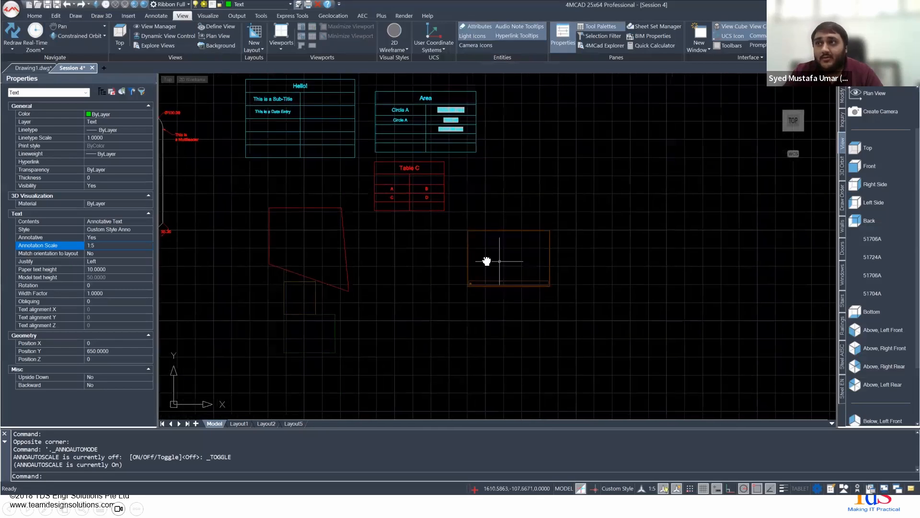
left_click(466, 245)
scroll(522, 276, "up", 2)
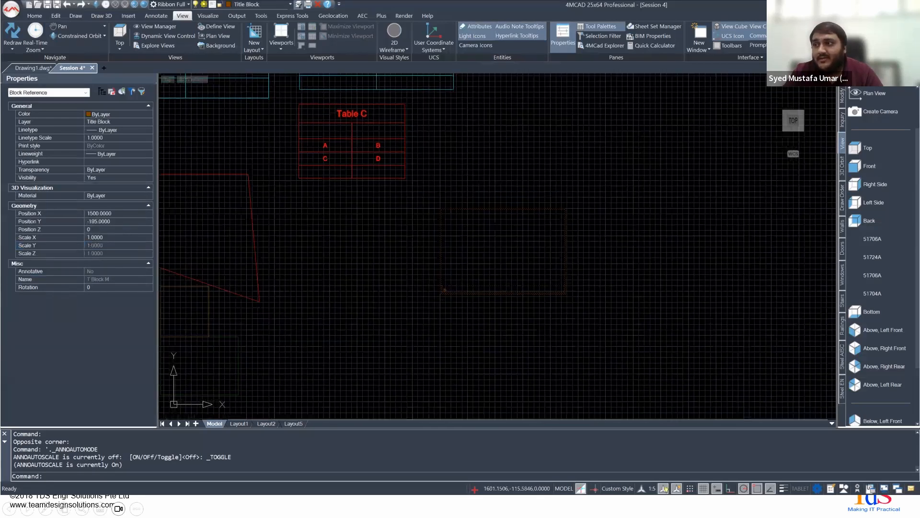
scroll(493, 261, "up", 4)
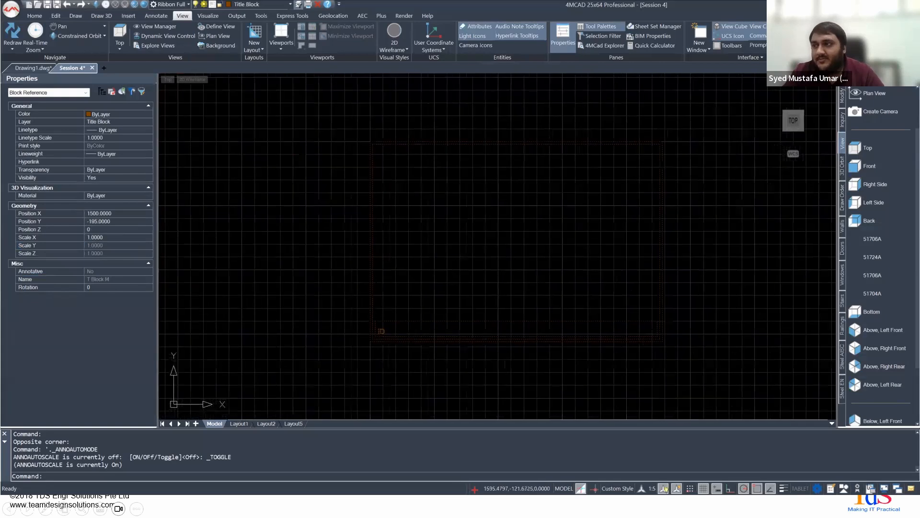
key("Escape")
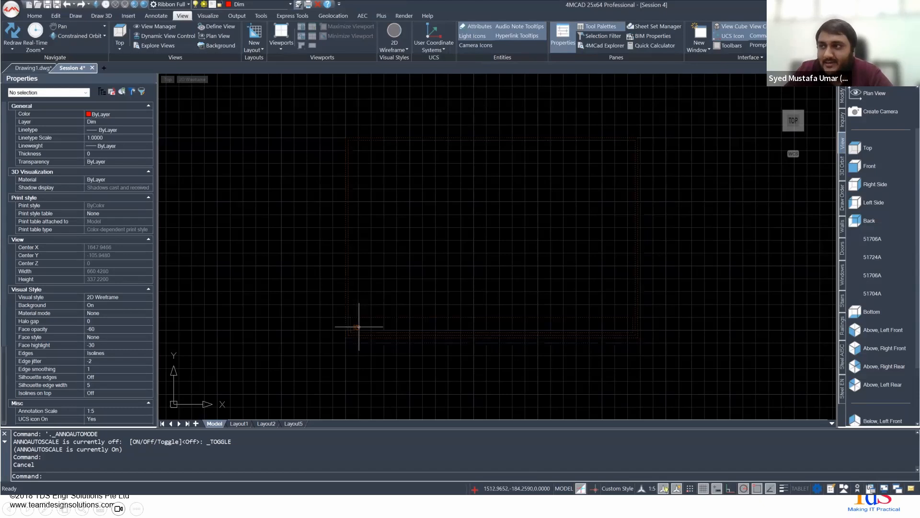
Step: Window-select the whole model-space title block to show that it is a single block, and deselect it
middle_click_drag(534, 185, 516, 185)
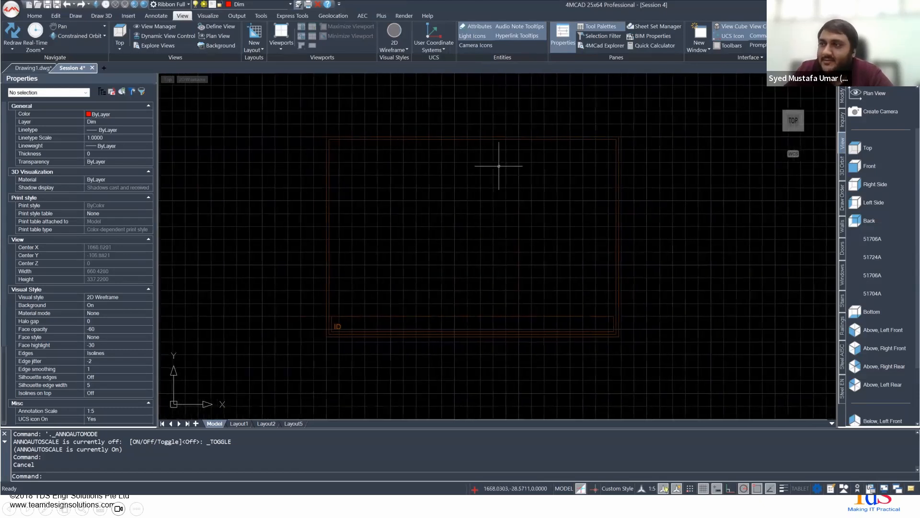
left_click(312, 123)
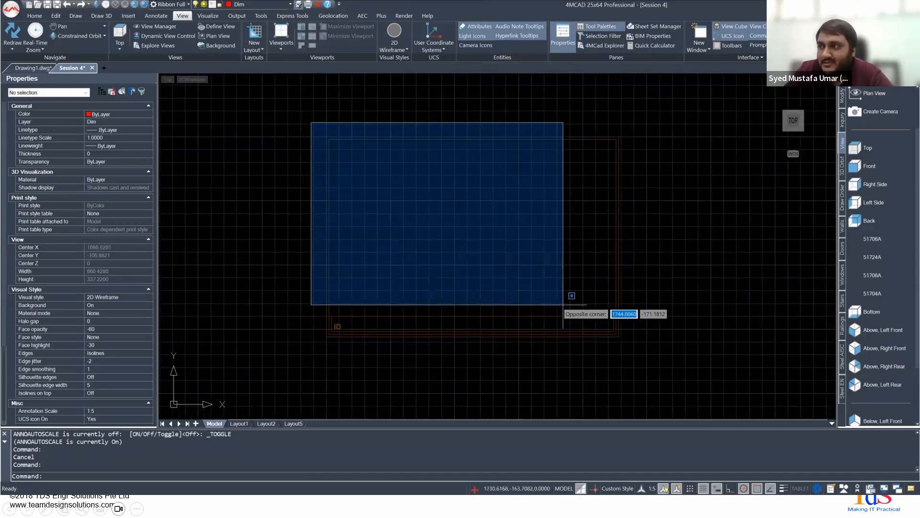
left_click(680, 350)
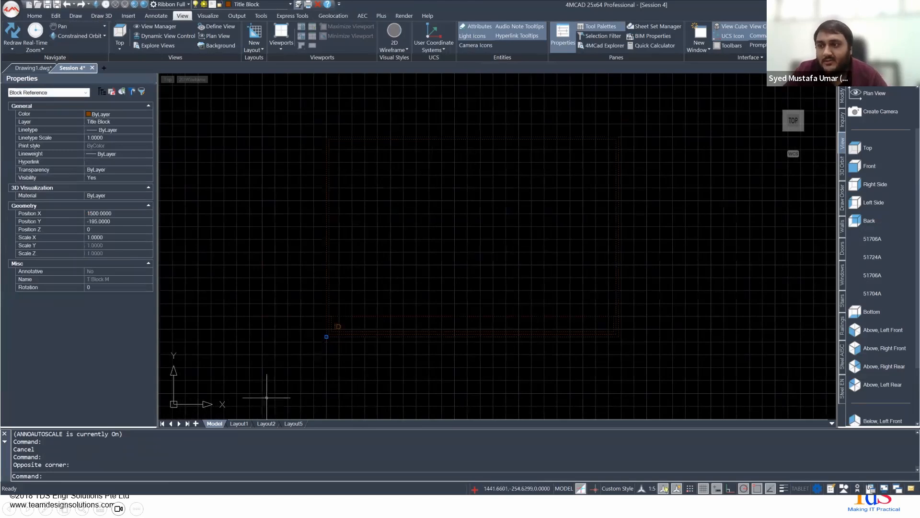
key("Escape")
Step: View Layout1 and Layout5, and select the title block in Layout5 to check its block reference properties
left_click(262, 424)
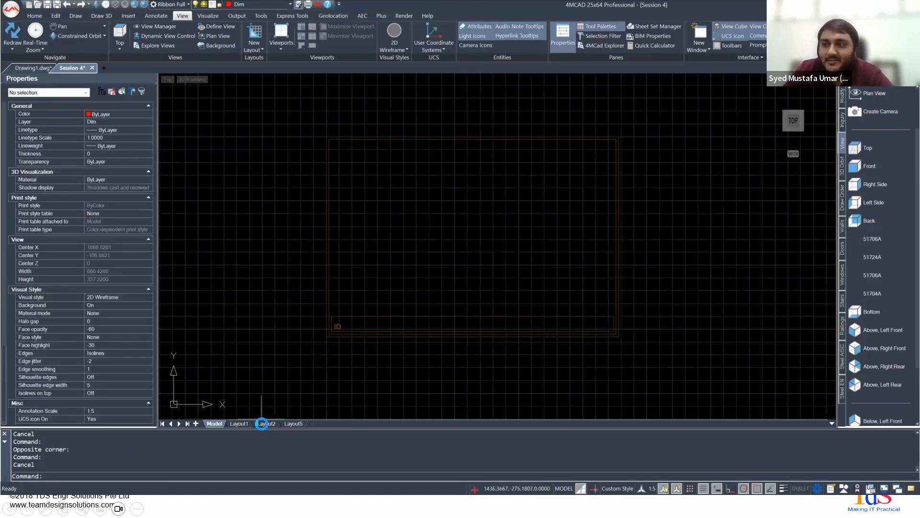
left_click(239, 424)
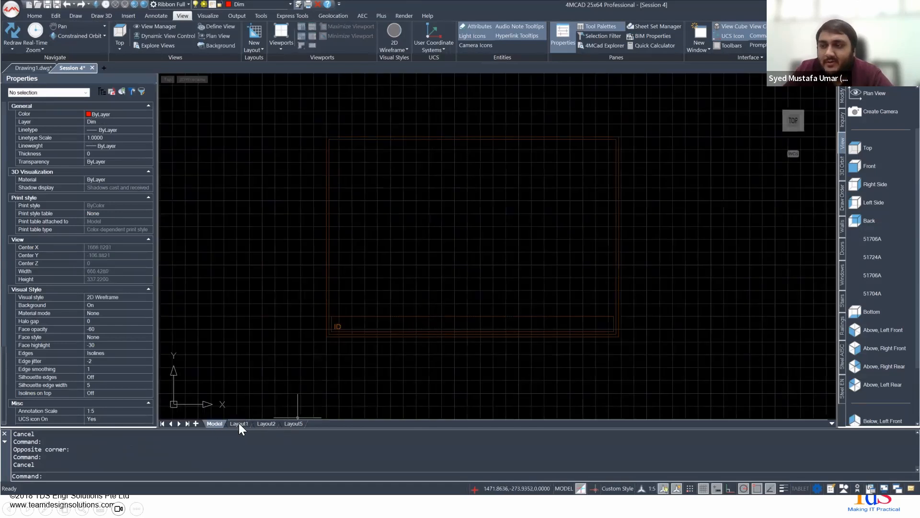
left_click(238, 423)
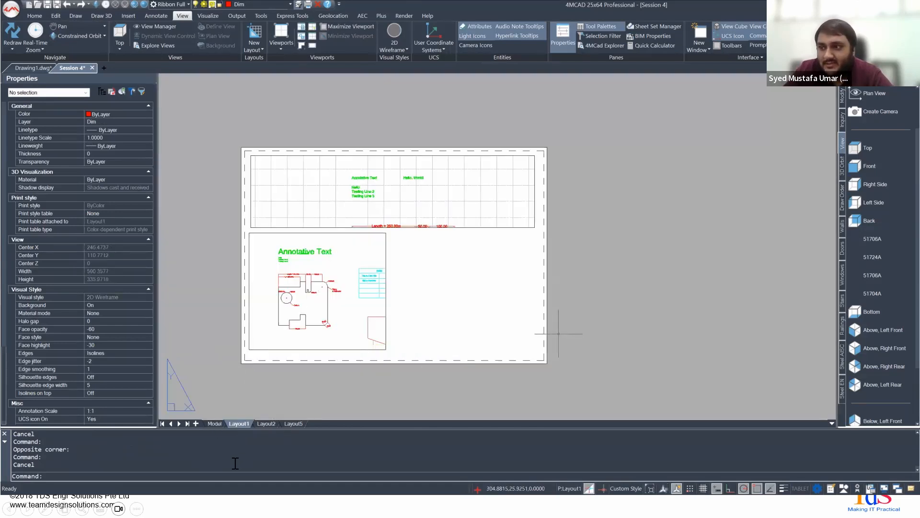
left_click(292, 423)
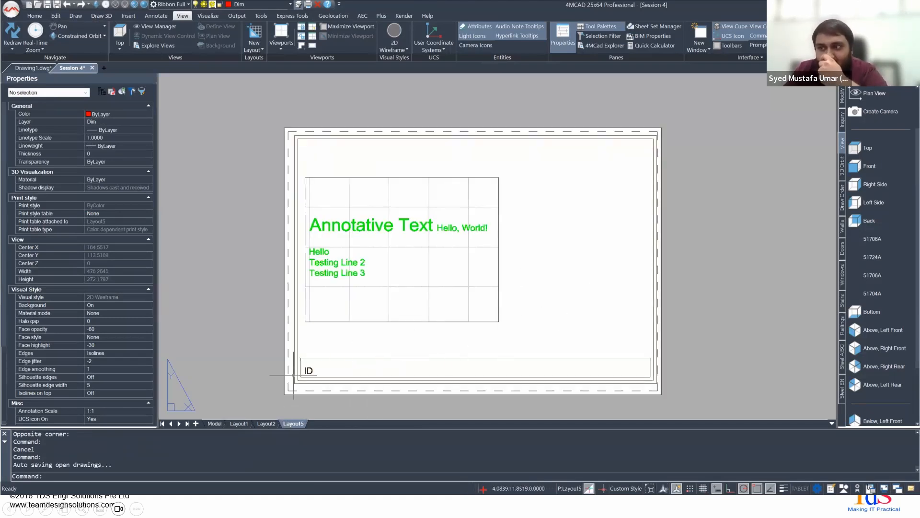
double_click(289, 265)
left_click(296, 307)
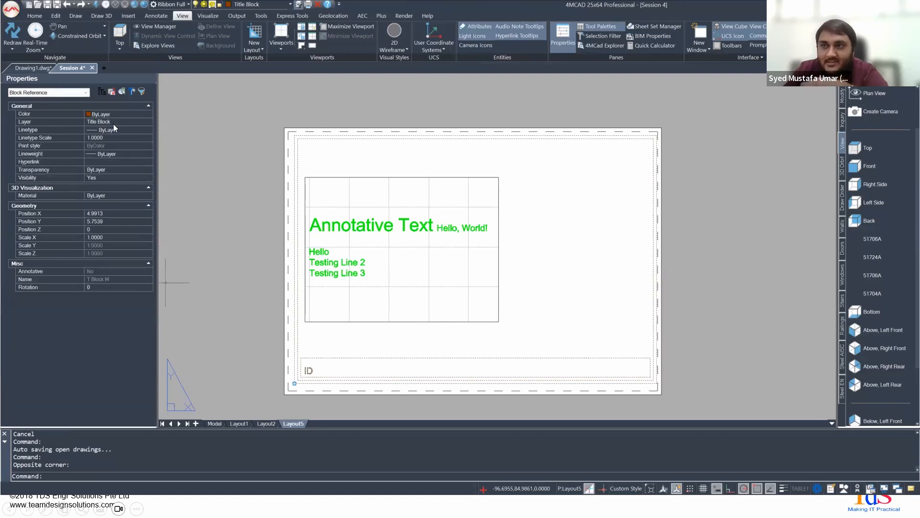
Step: Return to model space and reselect the title block to compare it with the one in Layout5
left_click(214, 423)
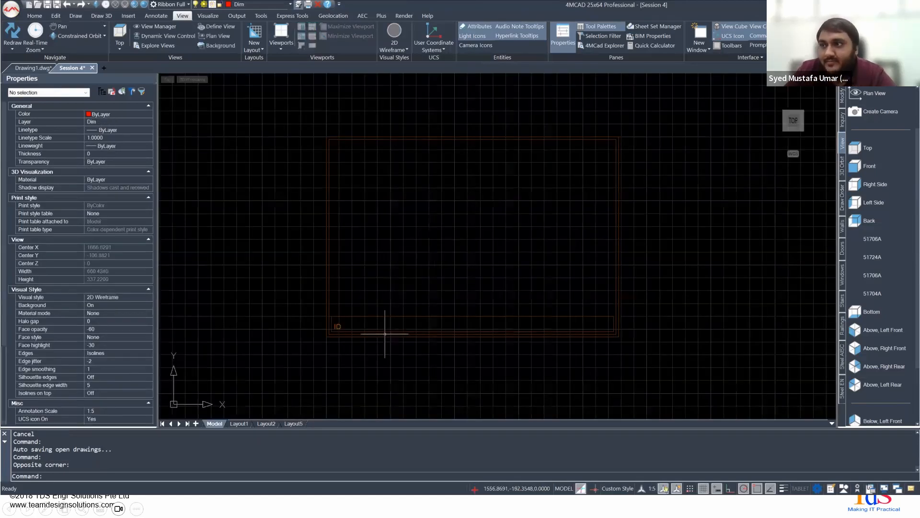
left_click(331, 330)
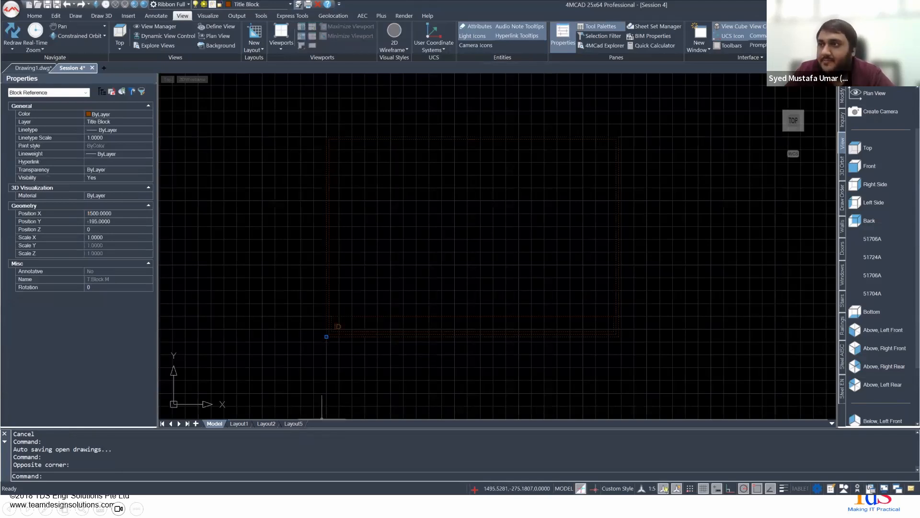
middle_click_drag(409, 282, 353, 292)
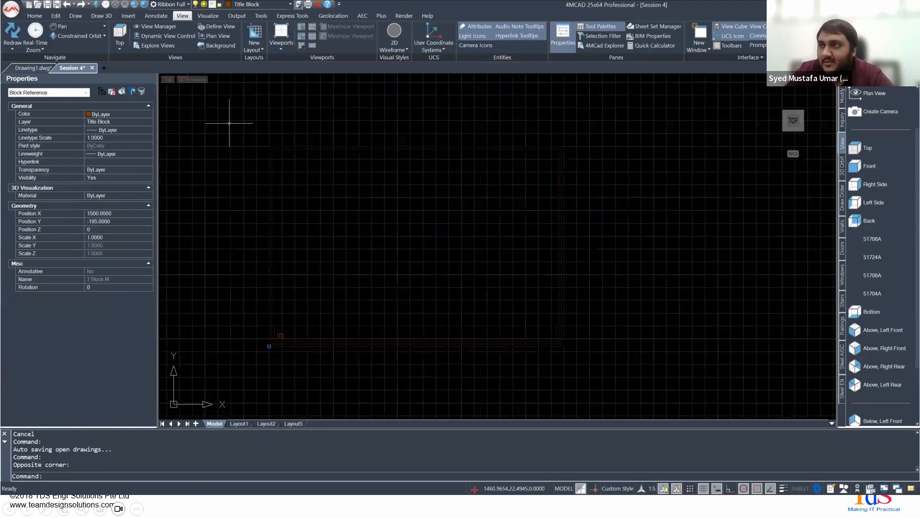
left_click_drag(230, 123, 247, 136)
key("Escape")
left_click(249, 126)
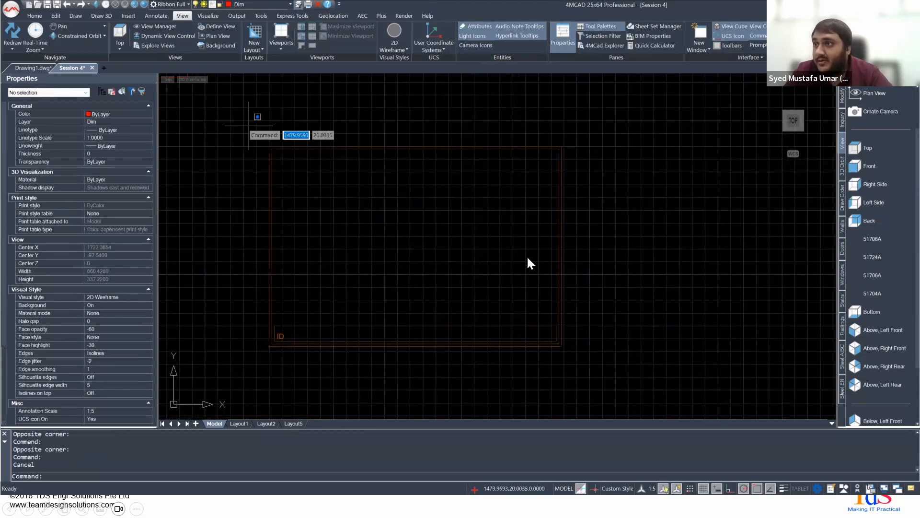
left_click(610, 372)
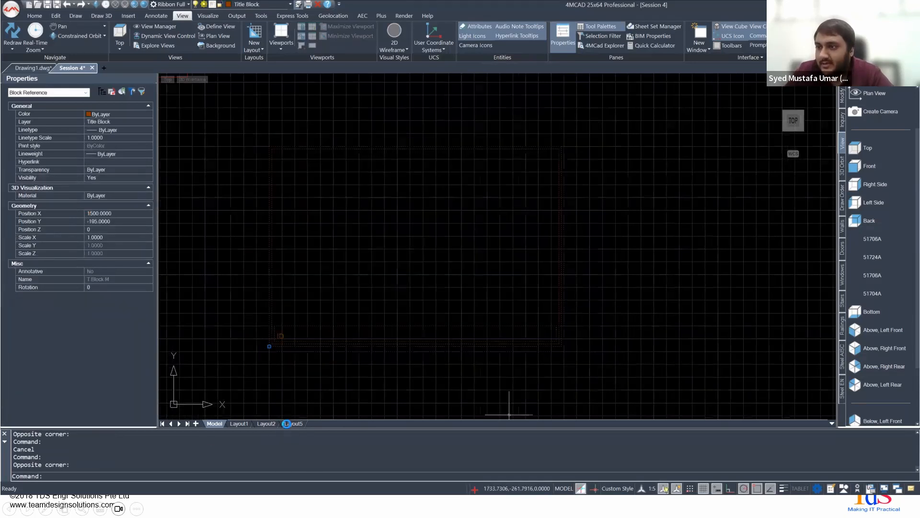
Step: Create a new layout named Layout3, skipping the printer connection, and erase its default viewport
left_click(196, 424)
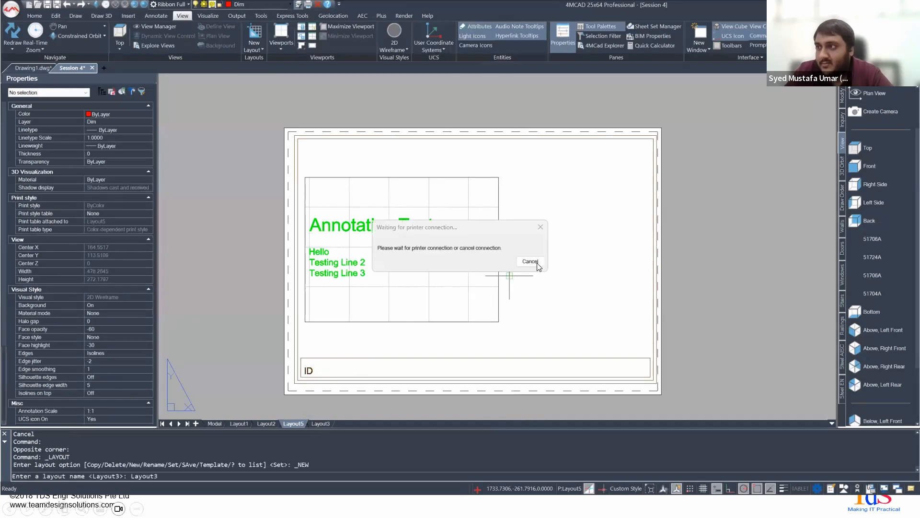
left_click(531, 262)
left_click(316, 423)
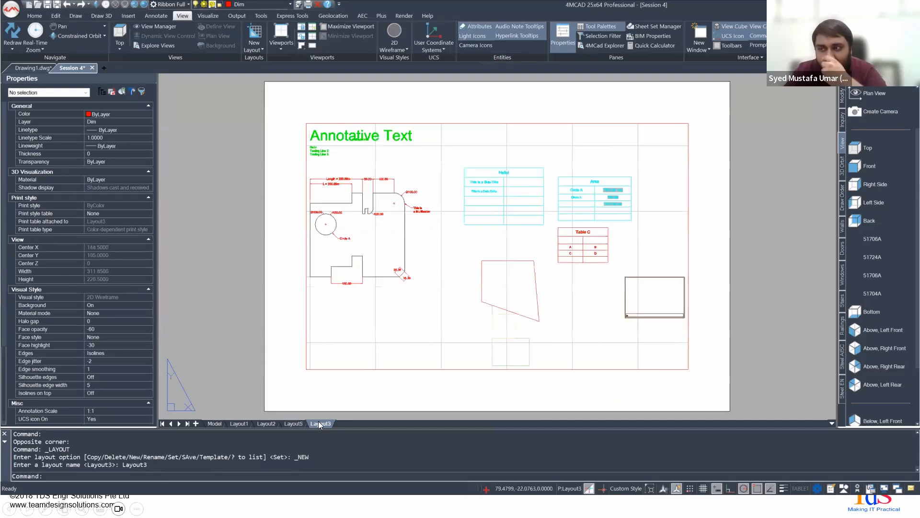
left_click(306, 323)
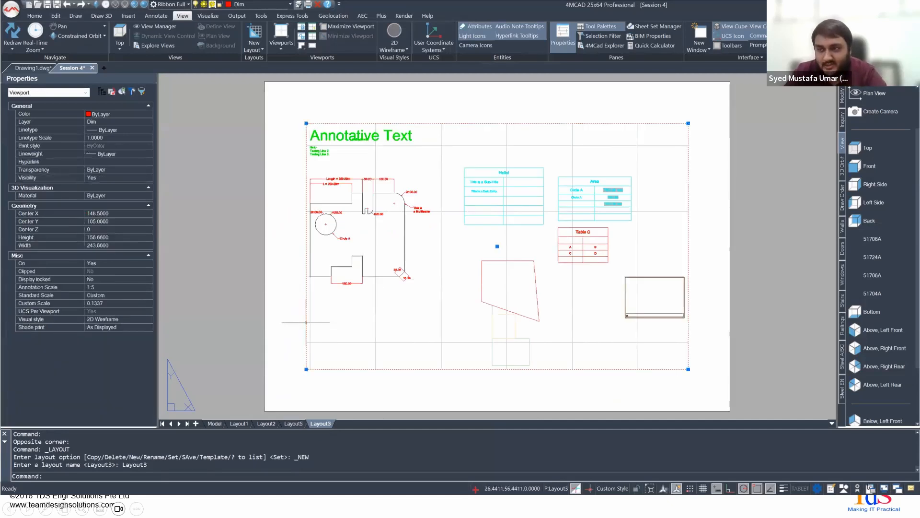
key("Delete")
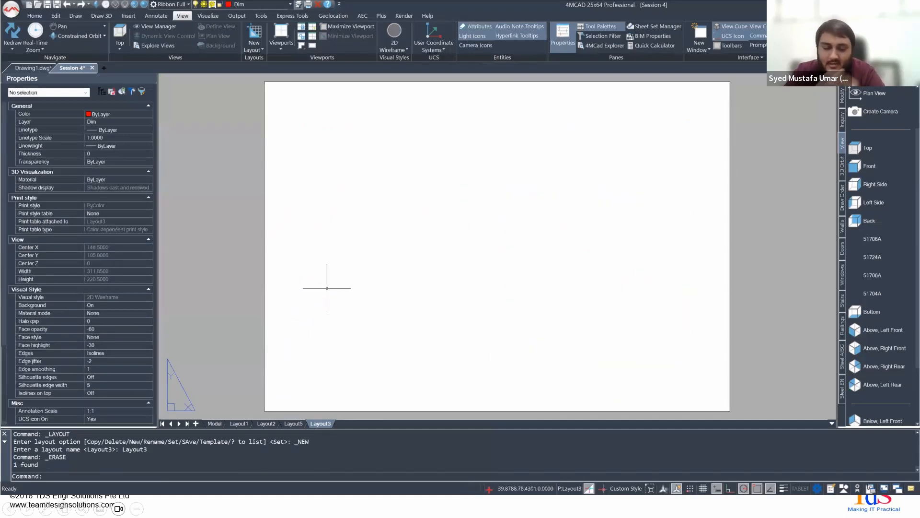
Step: Insert the T Block M block near the lower-left corner of the Layout3 sheet at scale factor 1.0
type("insert")
key("Return")
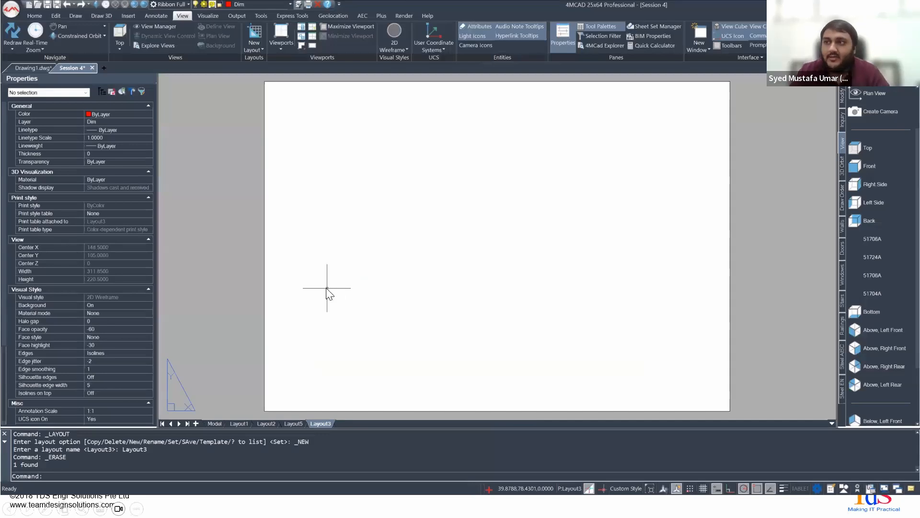
left_click(340, 152)
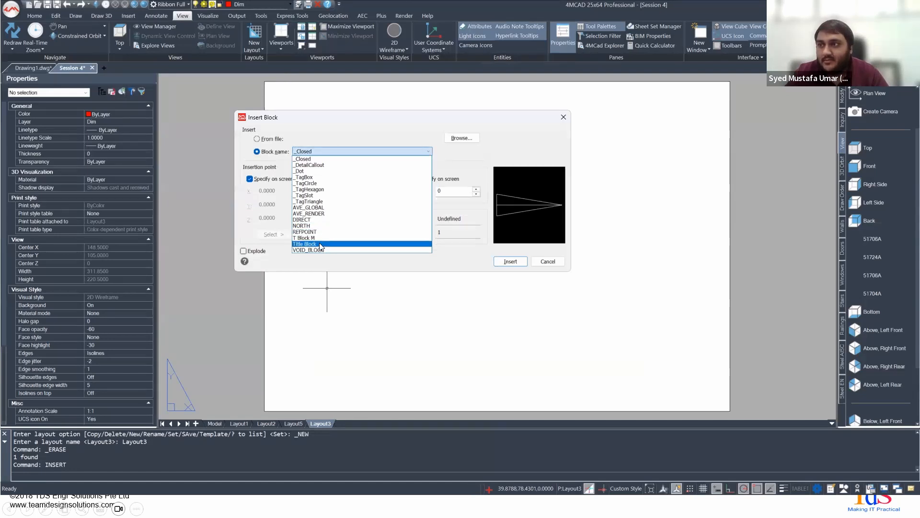
left_click(329, 244)
left_click(309, 150)
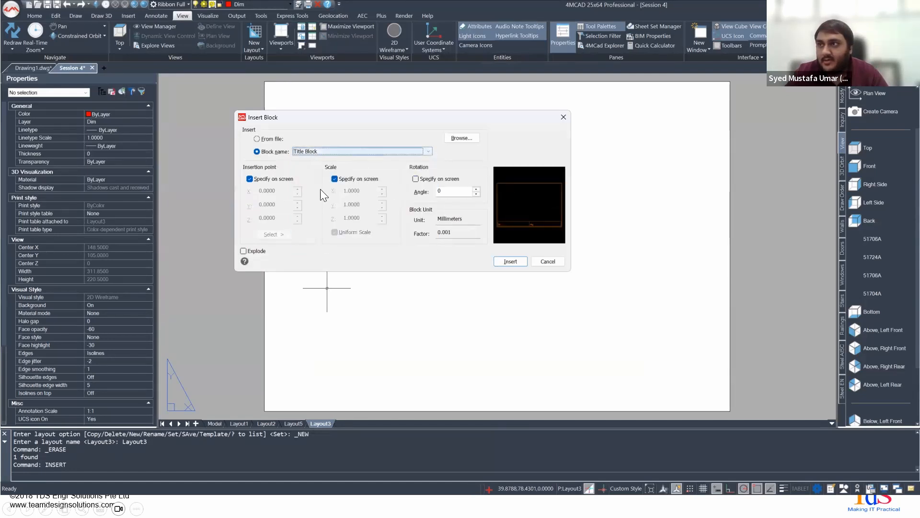
left_click(316, 238)
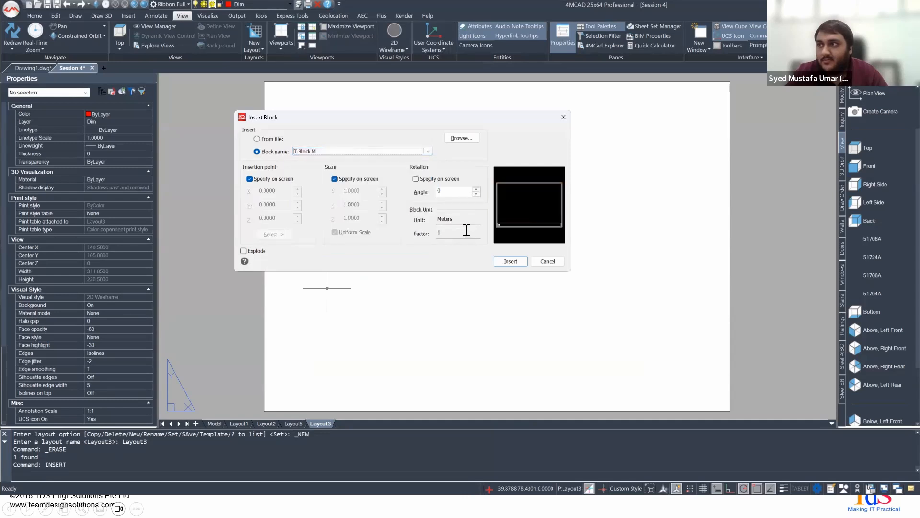
left_click(514, 262)
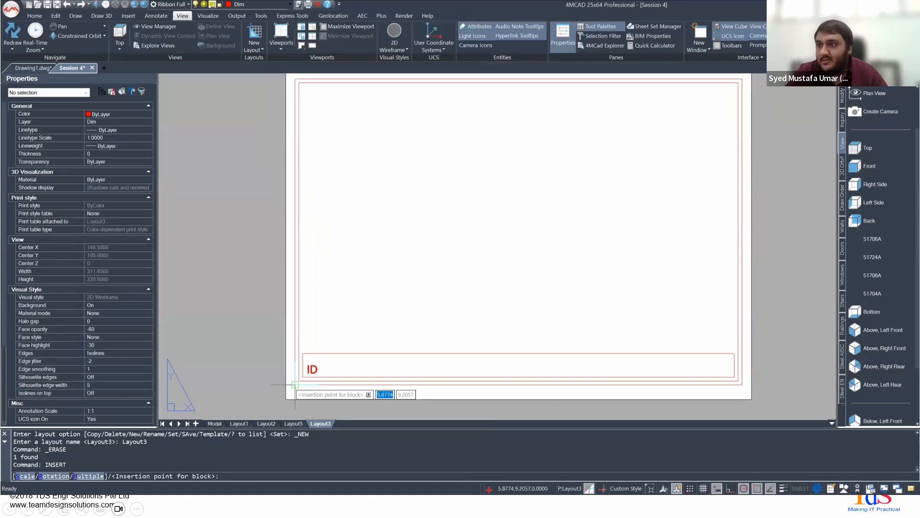
left_click(296, 385)
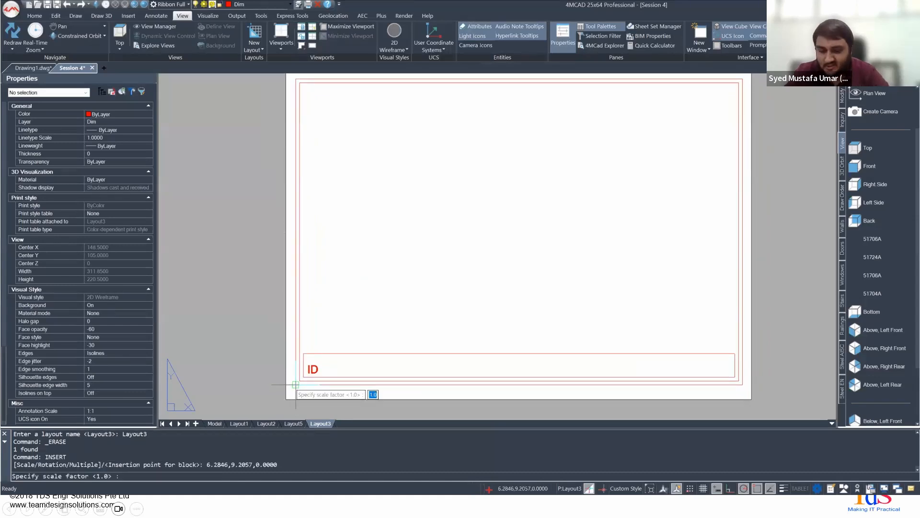
key("Return")
middle_click_drag(541, 243, 493, 254)
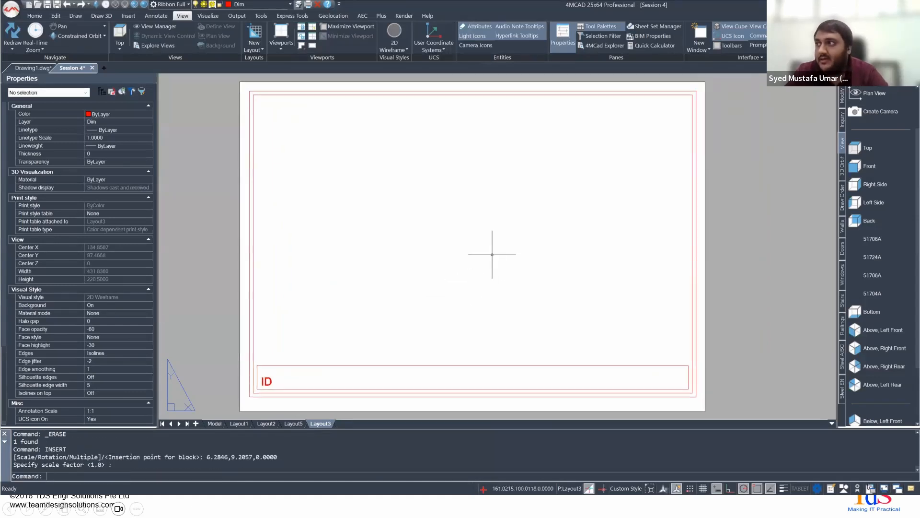
scroll(492, 254, "down", 1)
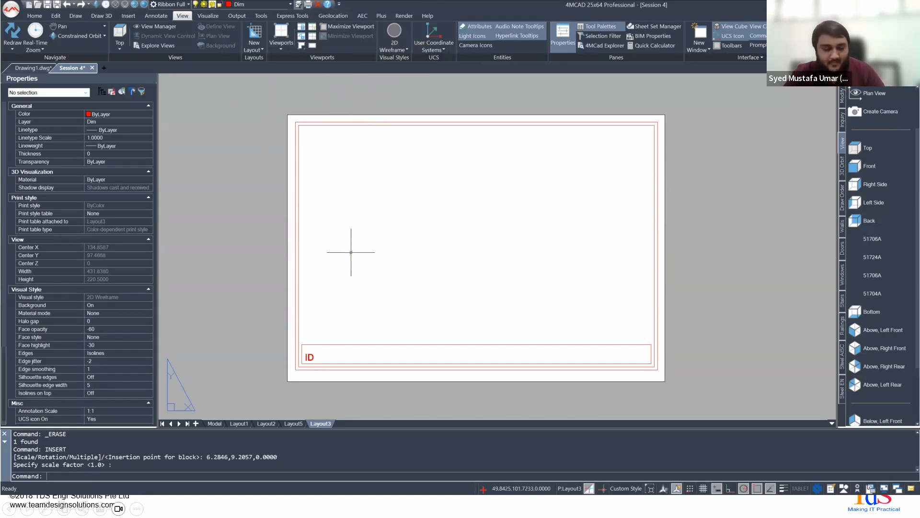
Step: Open the page setup manager for Layout3 and examine the details of the None and Custom Setup entries
key("alt+Tab")
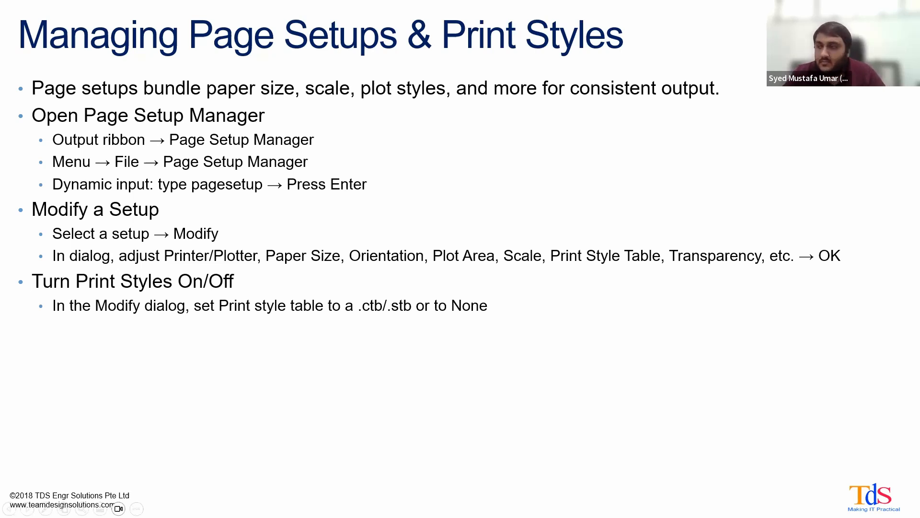
key("alt+Tab")
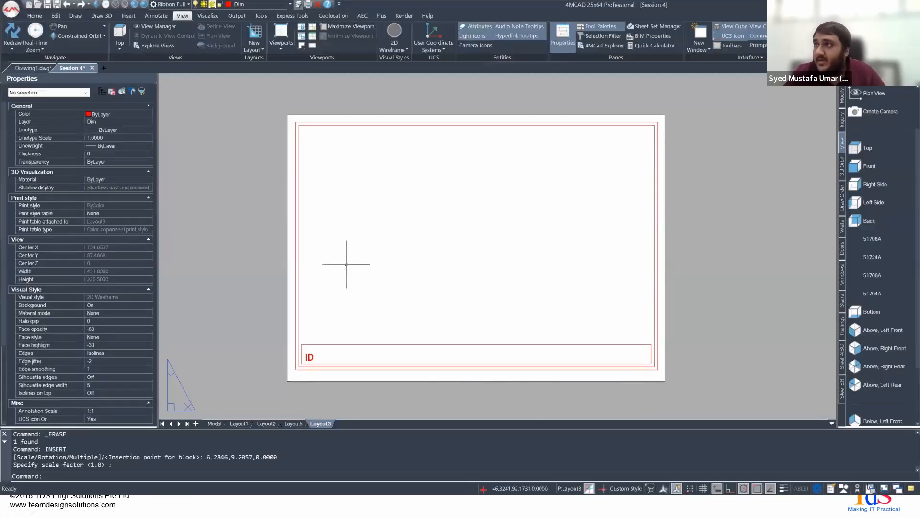
left_click(237, 16)
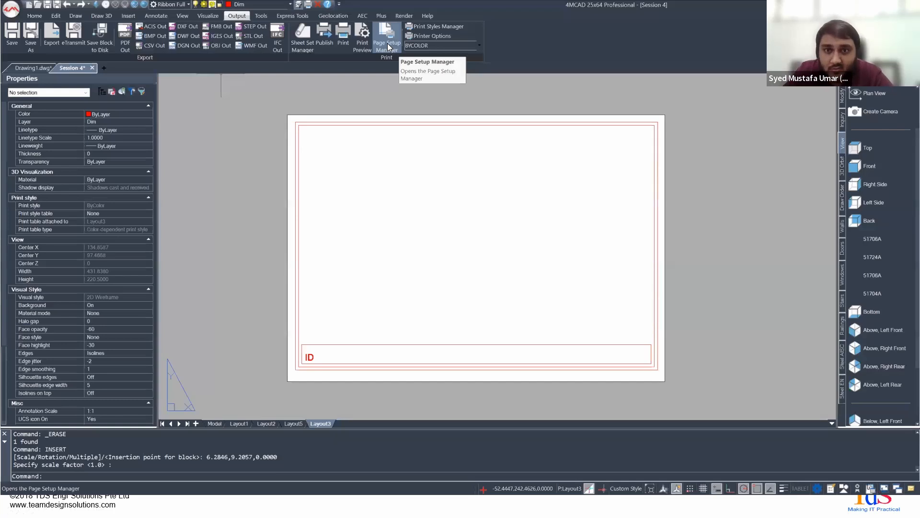
left_click(479, 194)
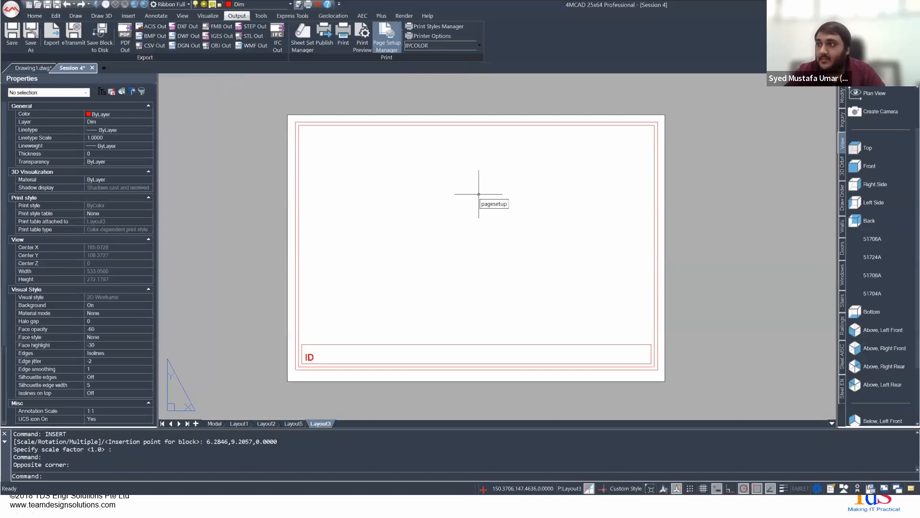
key("Return")
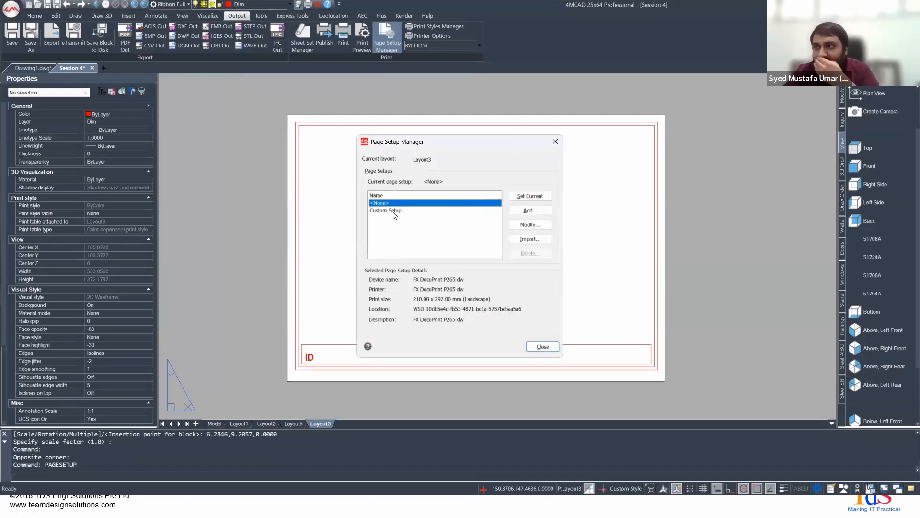
left_click(393, 211)
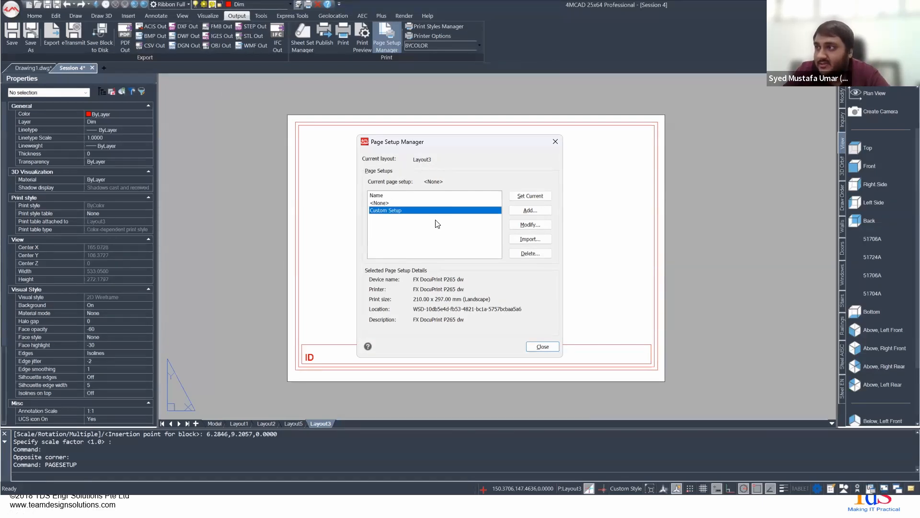
left_click(383, 204)
left_click(384, 211)
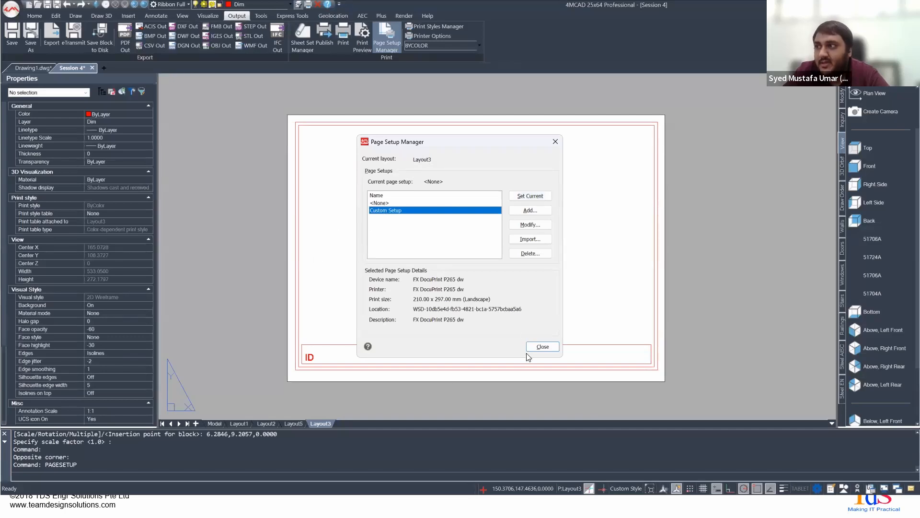
Step: Add a new page setup for Layout3 named Dummy Setup
left_click(522, 211)
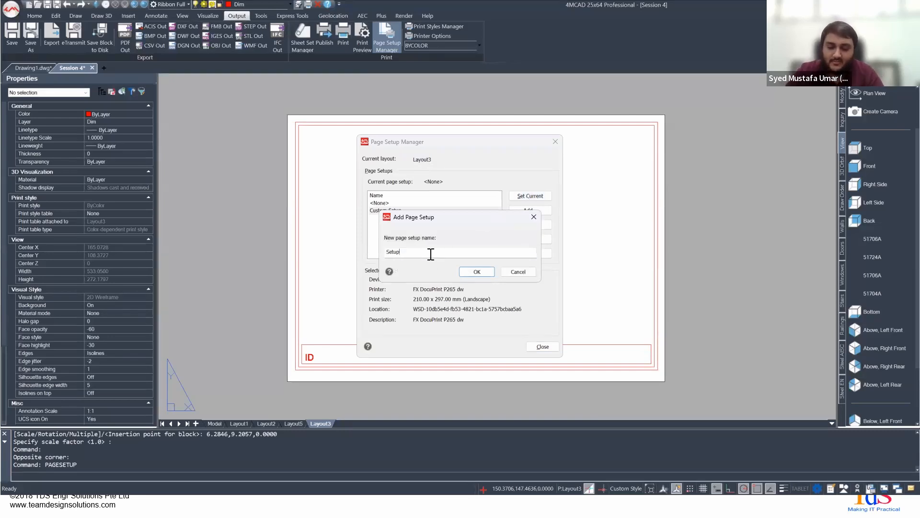
key("BackSpace")
key("BackSpace")
key("BackSpace")
key("BackSpace")
key("BackSpace")
key("Caps_Lock")
type("SD")
key("Caps_Lock")
key("Caps_Lock")
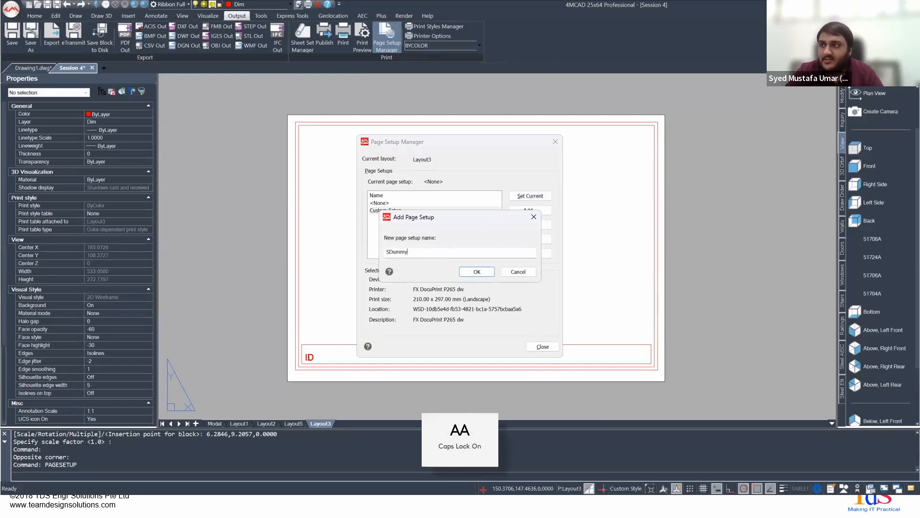
key("Caps_Lock")
type("ummy")
key("Caps_Lock")
type("S")
key("Caps_Lock")
type("etup")
key("Return")
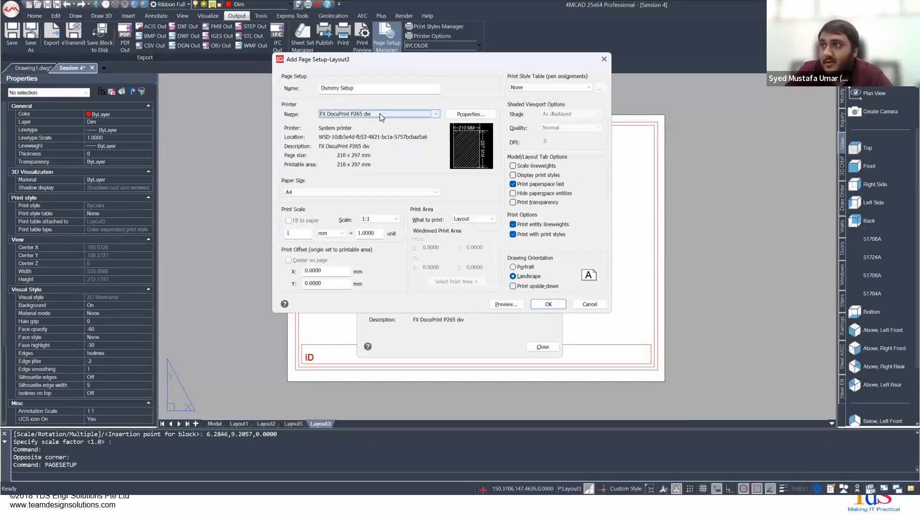
Step: Set the page setup's printer to Microsoft Print to PDF and its paper size to A4
left_click(379, 113)
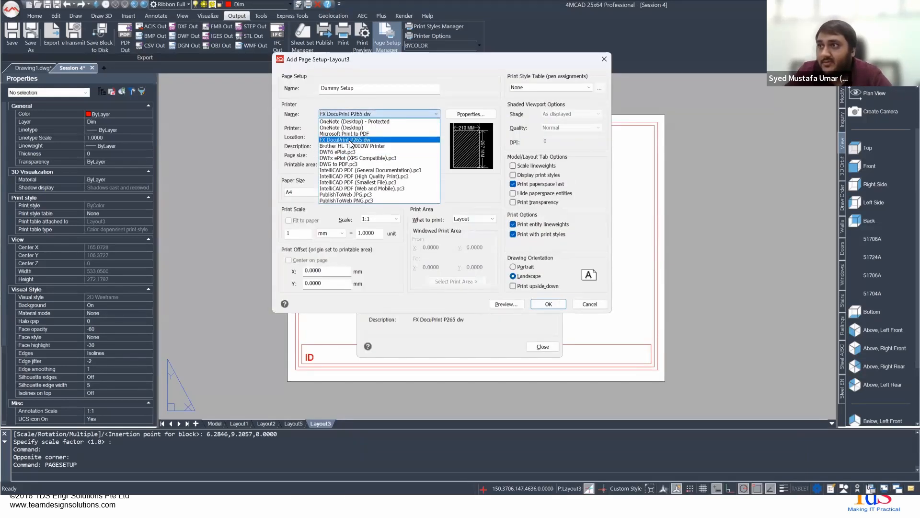
left_click(345, 133)
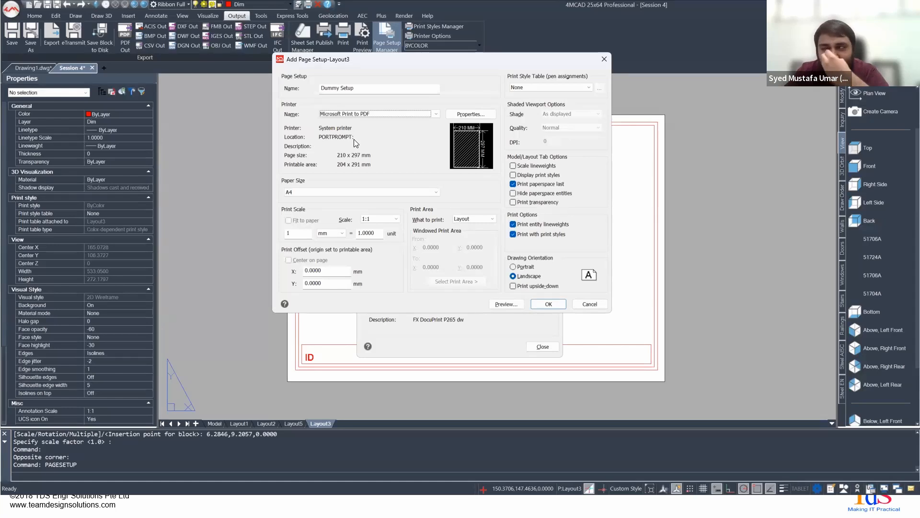
left_click(319, 192)
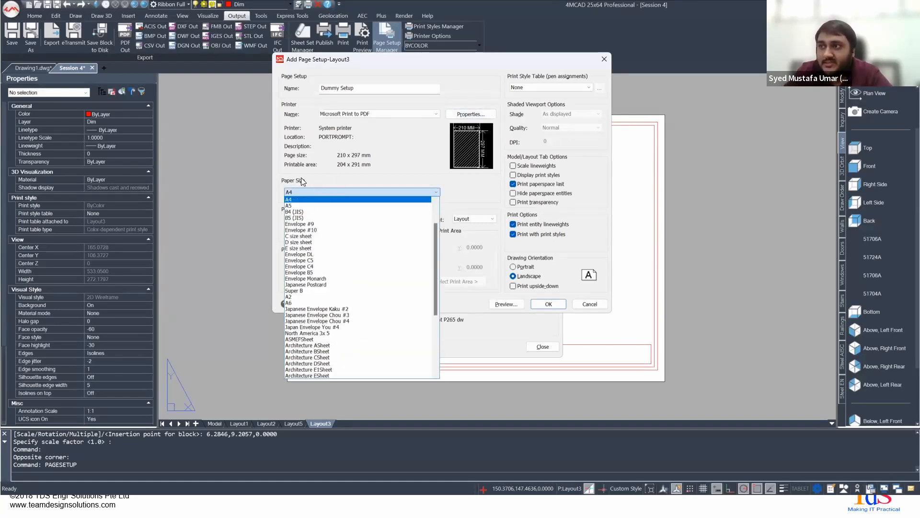
left_click(306, 199)
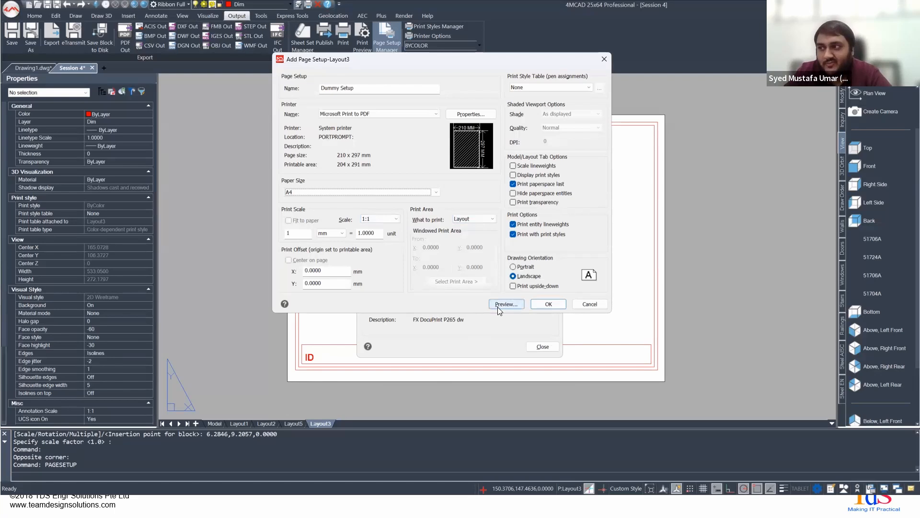
Step: Preview the sheet with the print area set to Extents and fitted to paper, and return the print area to Layout
left_click(467, 218)
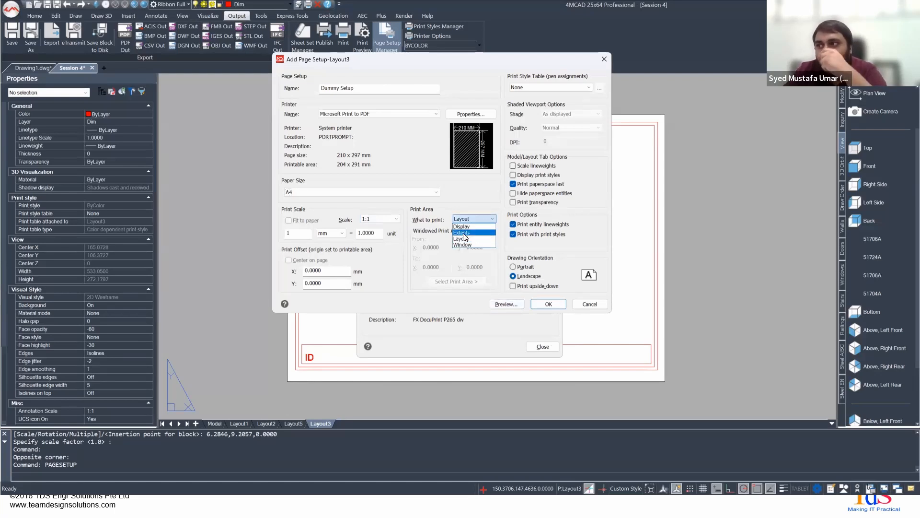
left_click(464, 233)
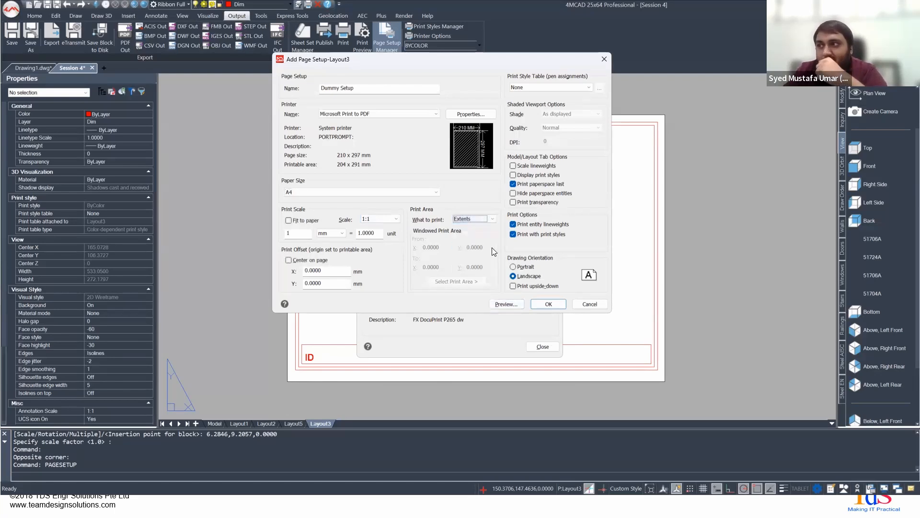
left_click(307, 221)
left_click(505, 304)
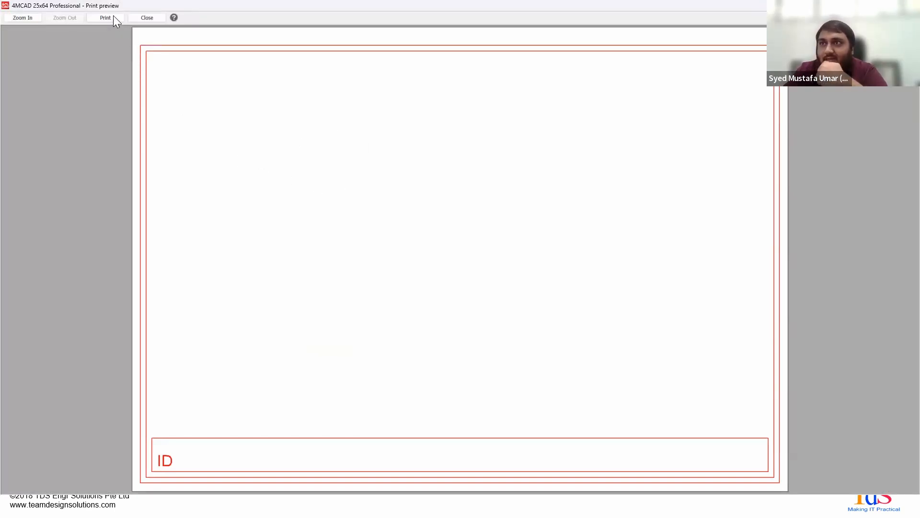
left_click(143, 17)
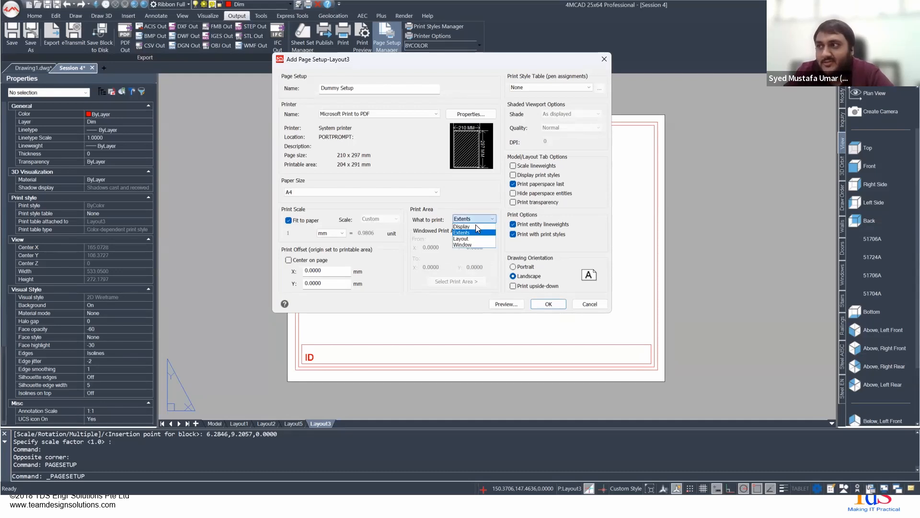
left_click(461, 239)
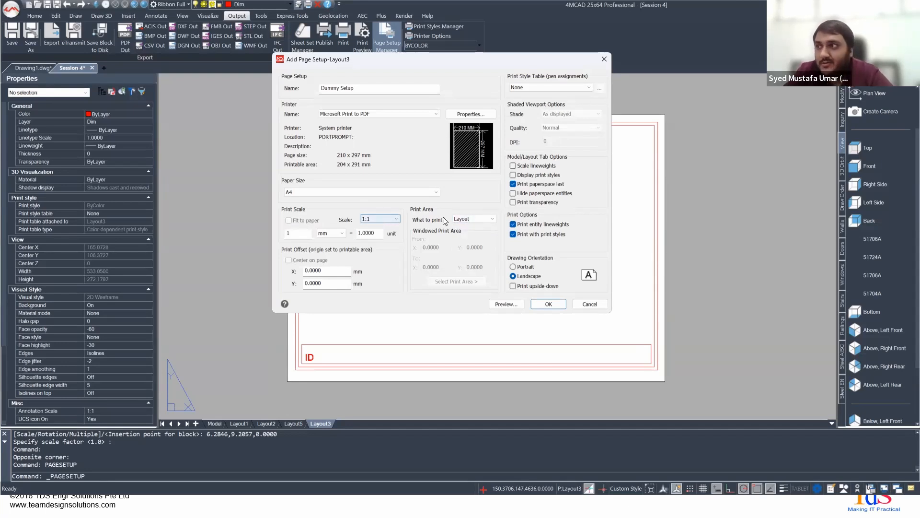
left_click(472, 219)
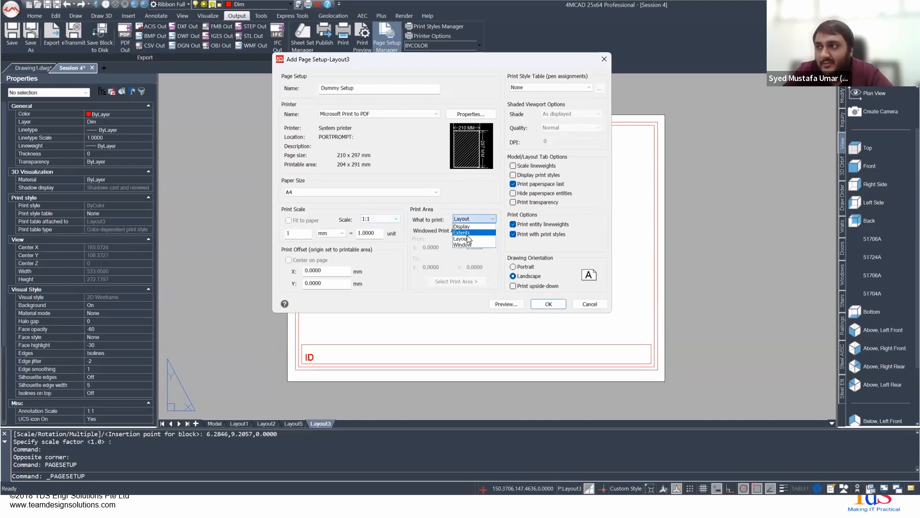
left_click(447, 204)
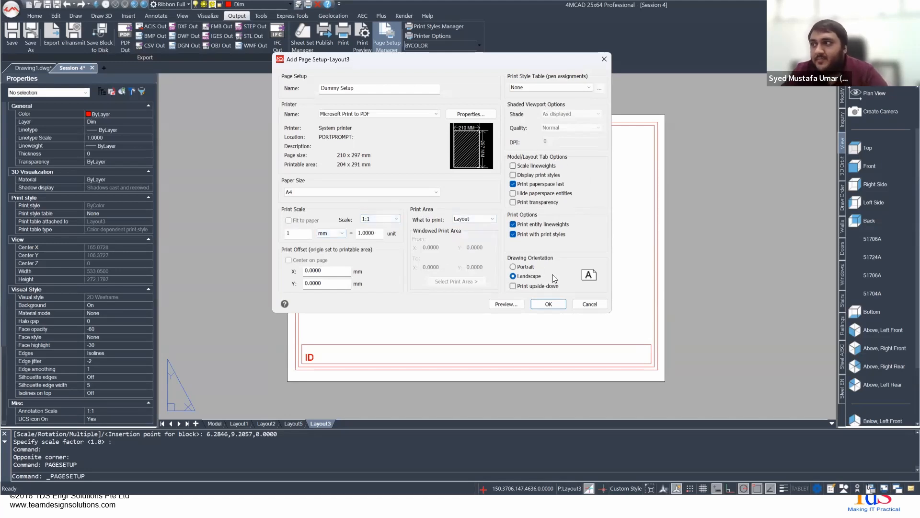
Step: Assign the Icad.ctb print style table to the page setup after trying Greyscale.ctb
left_click(536, 86)
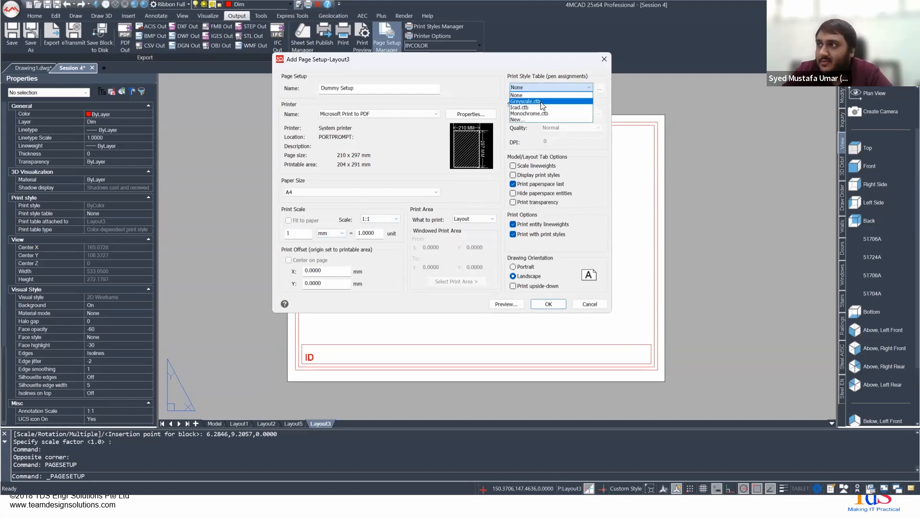
left_click(532, 99)
left_click(532, 90)
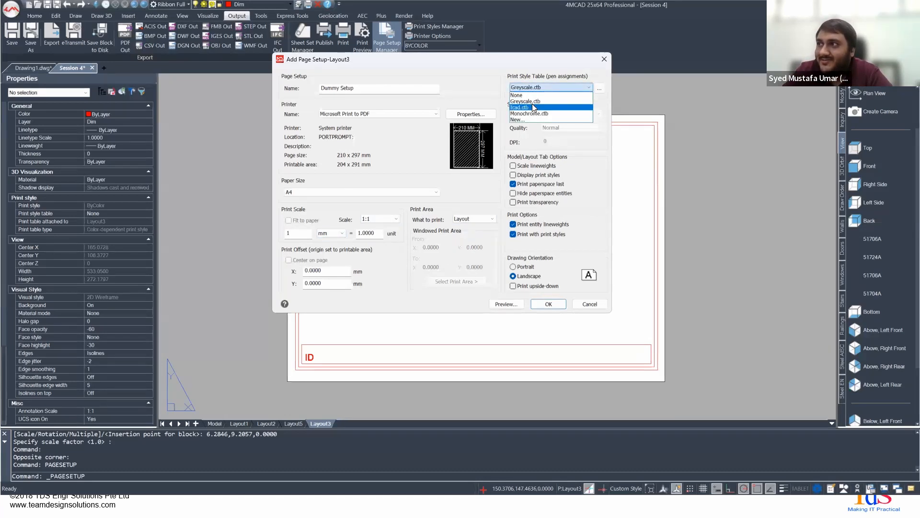
left_click(531, 107)
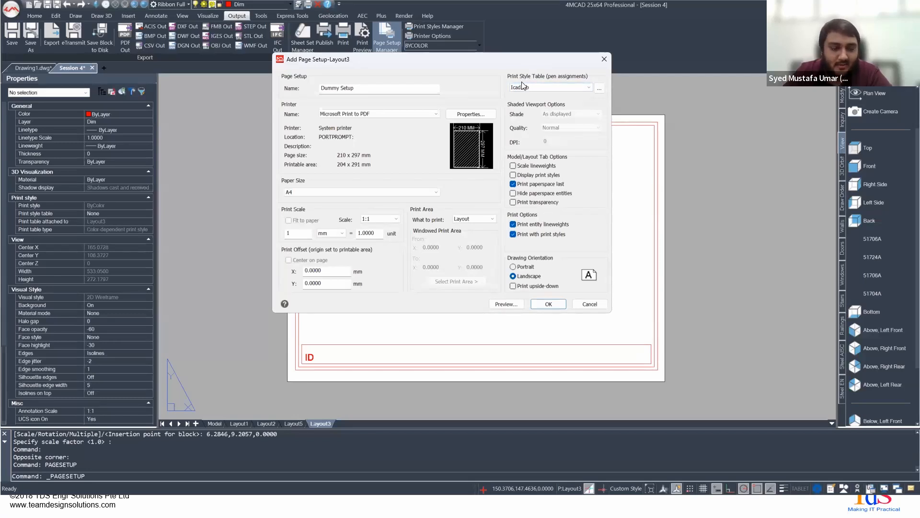
Step: Try Portrait and return the drawing orientation to Landscape, and close the page setup windows
left_click(513, 267)
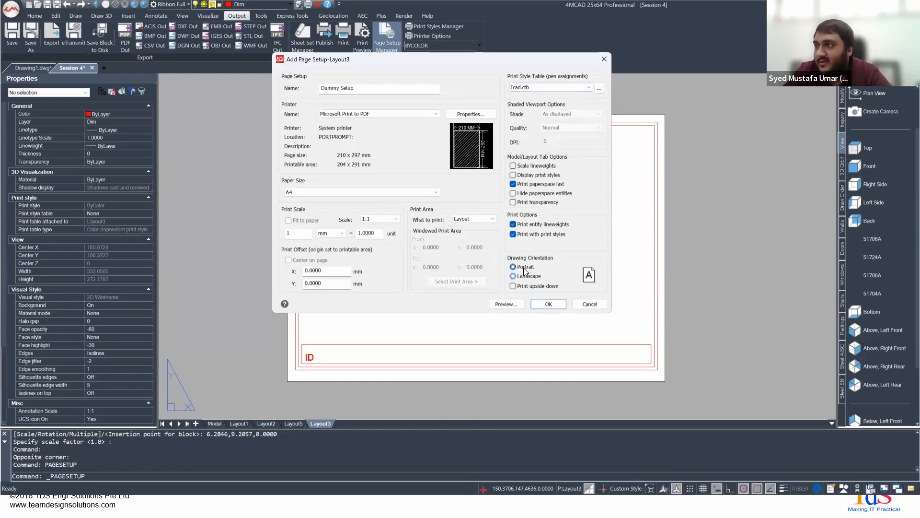
left_click(525, 273)
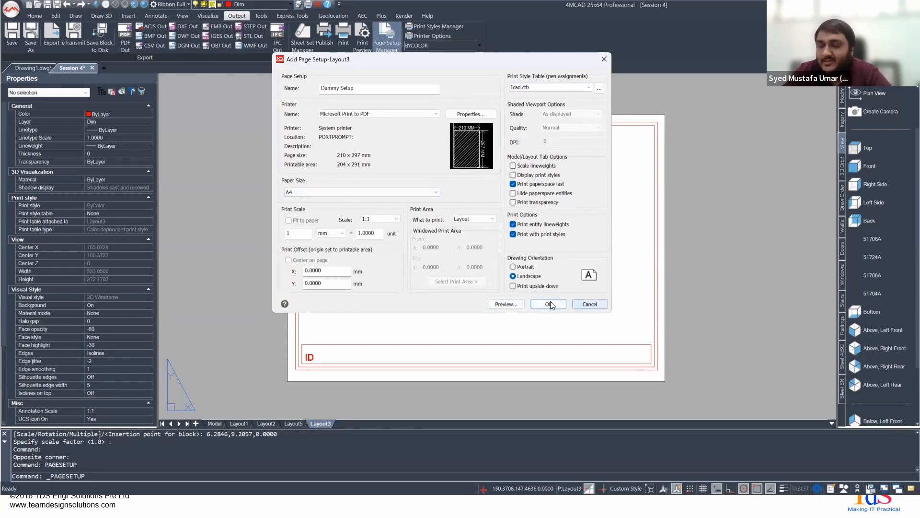
left_click(583, 304)
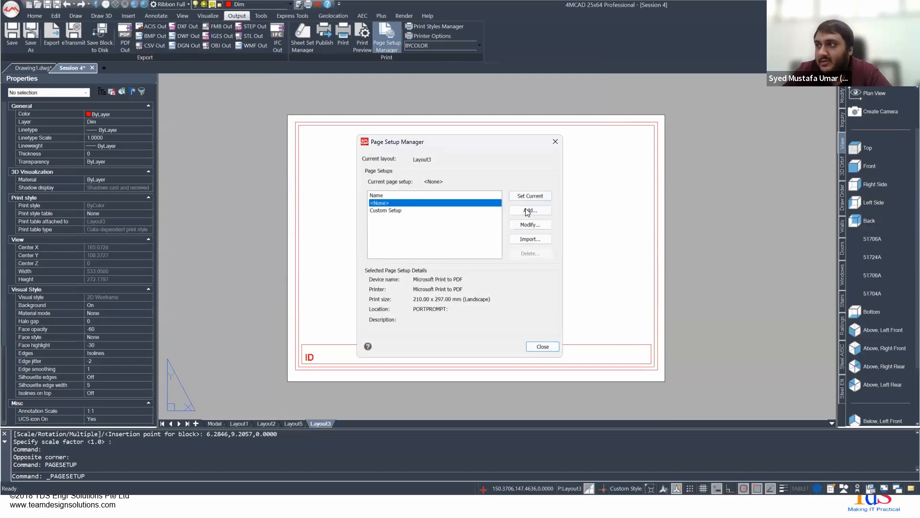
left_click(543, 347)
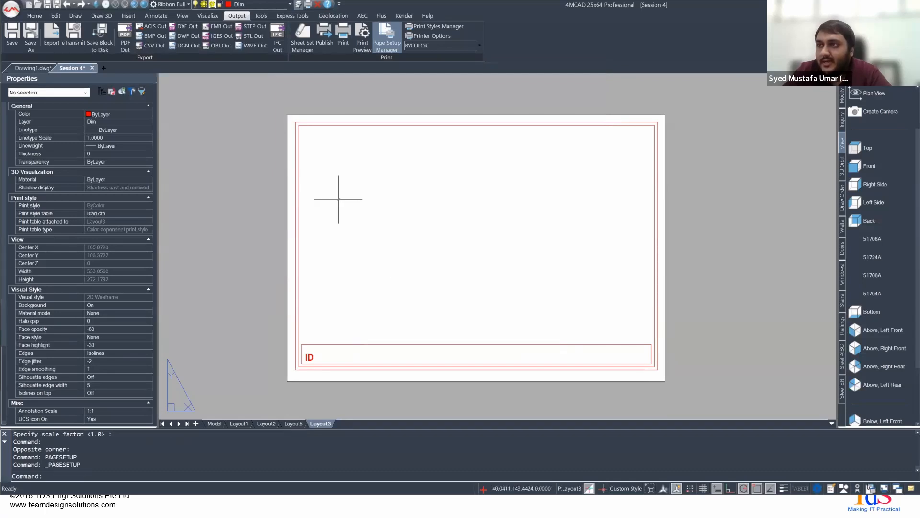
Step: Create a rectangular viewport about 117 mm wide and 71 mm high in the upper-left area of the Layout3 sheet
left_click(182, 15)
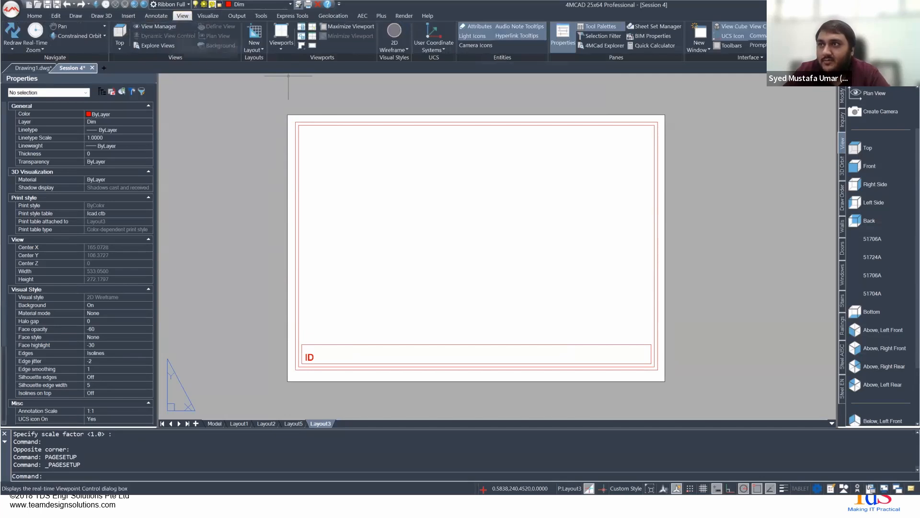
type("VPORTs")
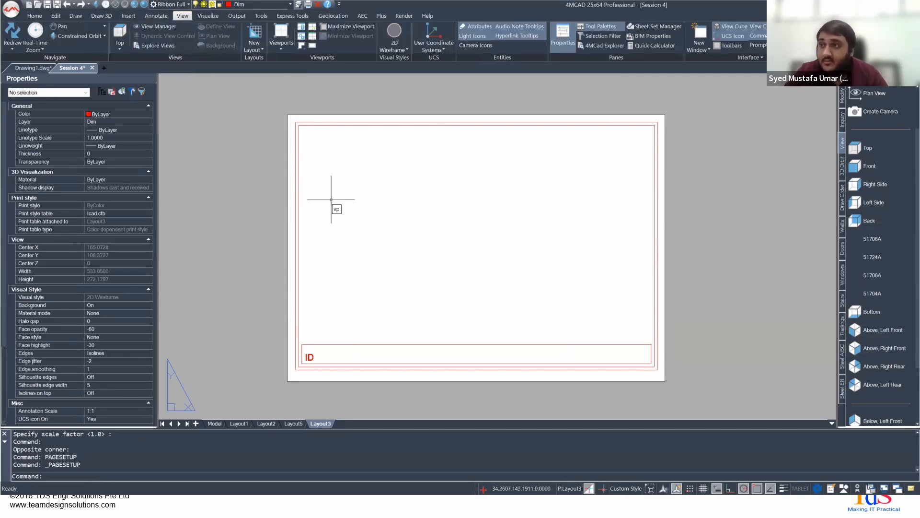
key("Return")
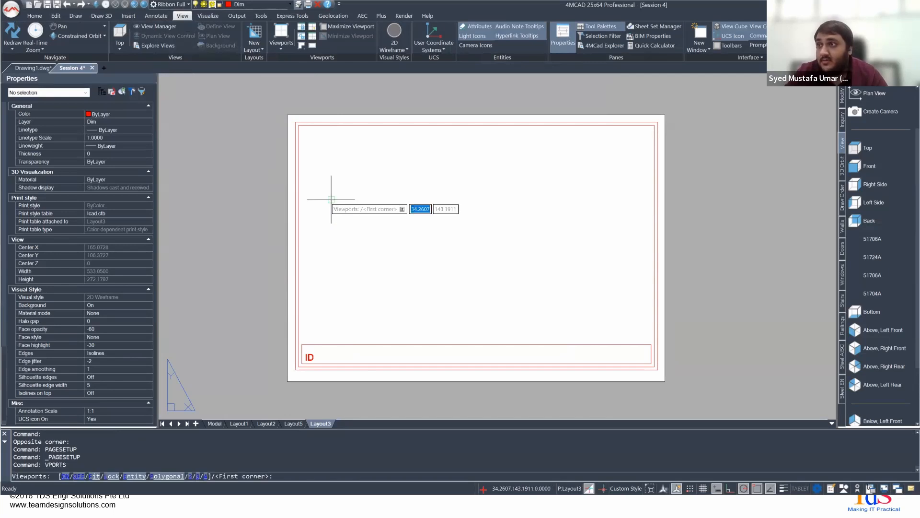
left_click(318, 161)
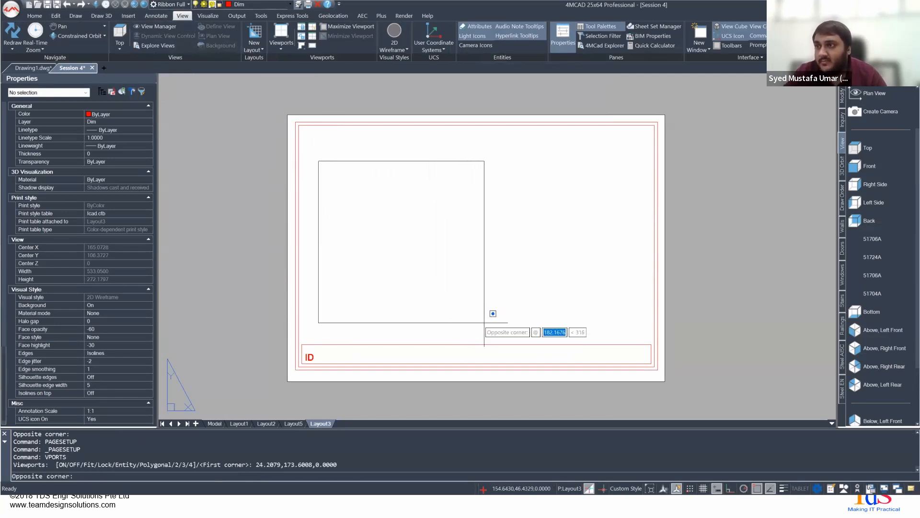
left_click(468, 250)
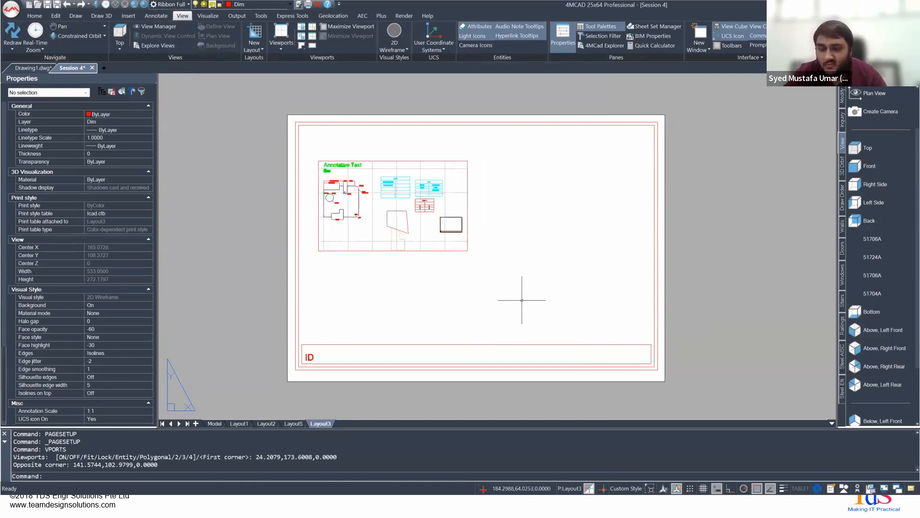
Step: Create a second rectangular viewport about 133 mm wide and 130 mm high beside the existing one on the Layout3 sheet
key("Return")
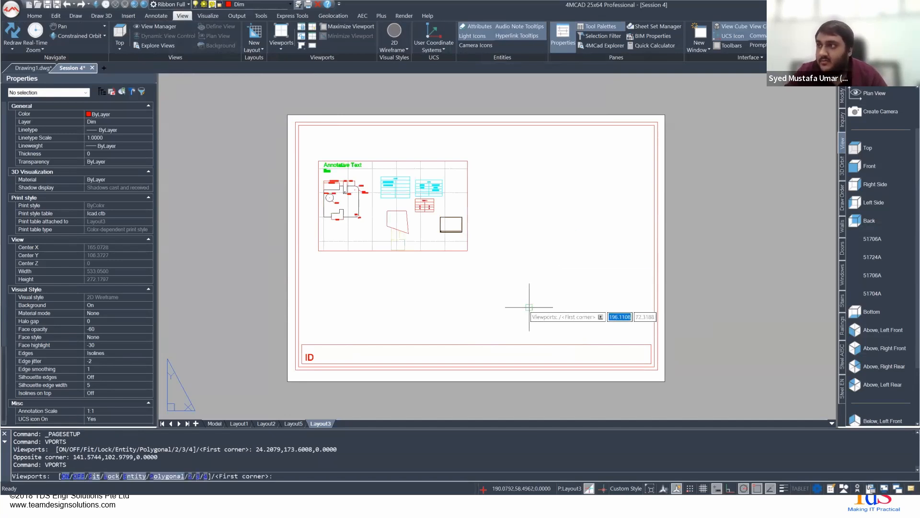
left_click(476, 166)
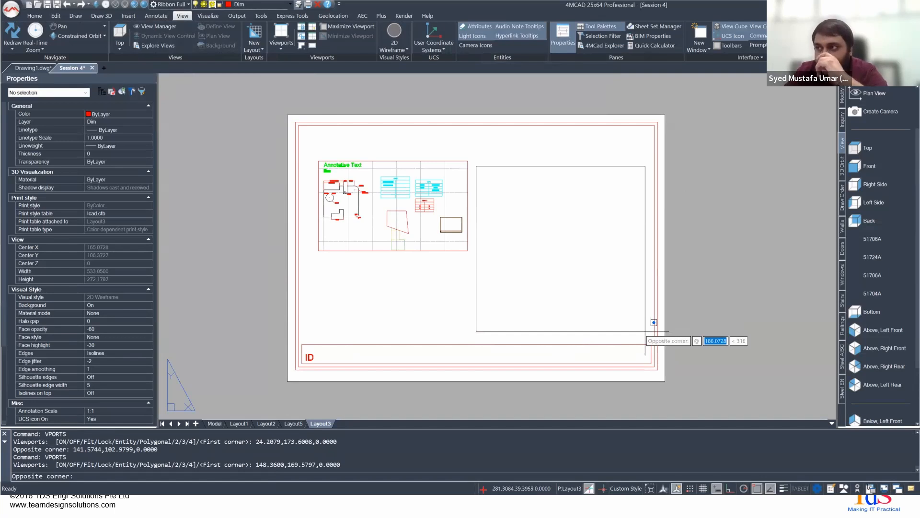
left_click(645, 331)
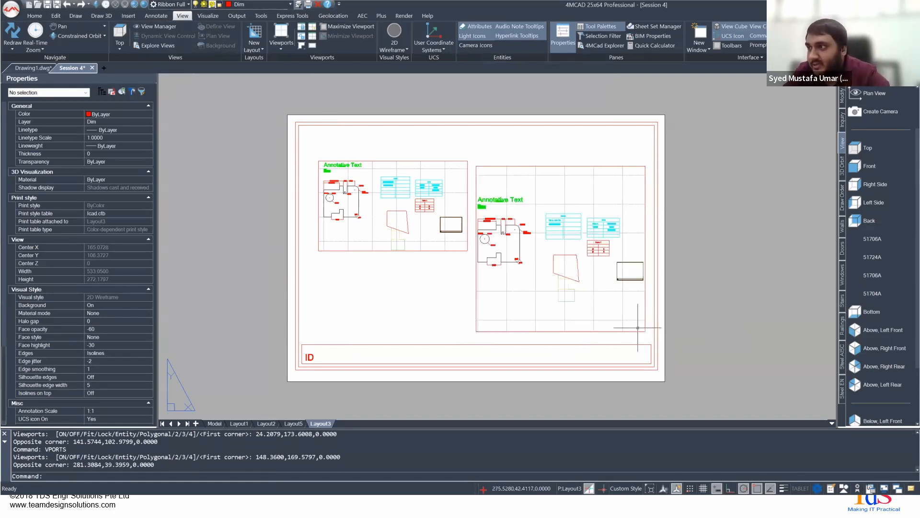
Step: Reframe the first viewport's model view so the dimensioned part under the Annotative Text heading appears larger and more central
double_click(382, 214)
mouse_move(380, 213)
middle_mouse_down()
mouse_move(421, 234)
mouse_move(435, 222)
mouse_move(400, 220)
middle_mouse_up()
scroll(433, 223, "up", 1)
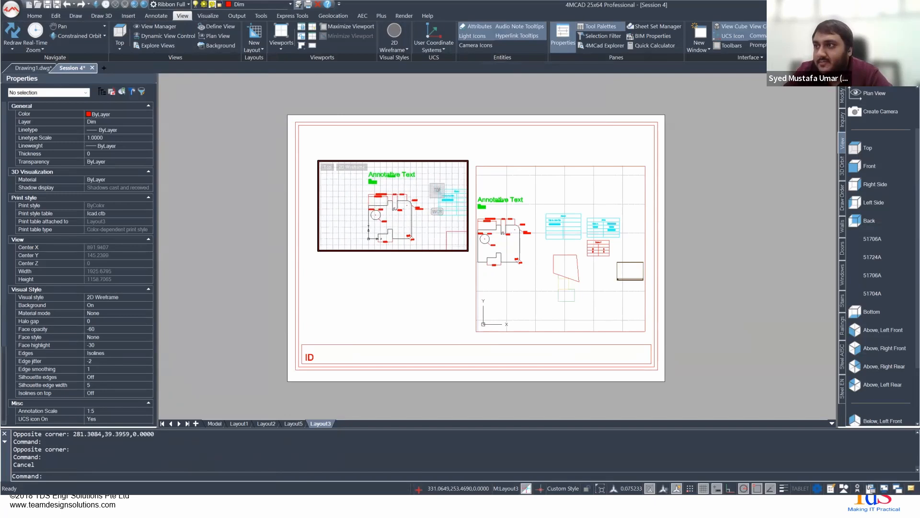
double_click(374, 277)
Step: Reframe the second viewport's model view on the "Hello!" table and return to paper space
double_click(554, 284)
scroll(586, 263, "up", 1)
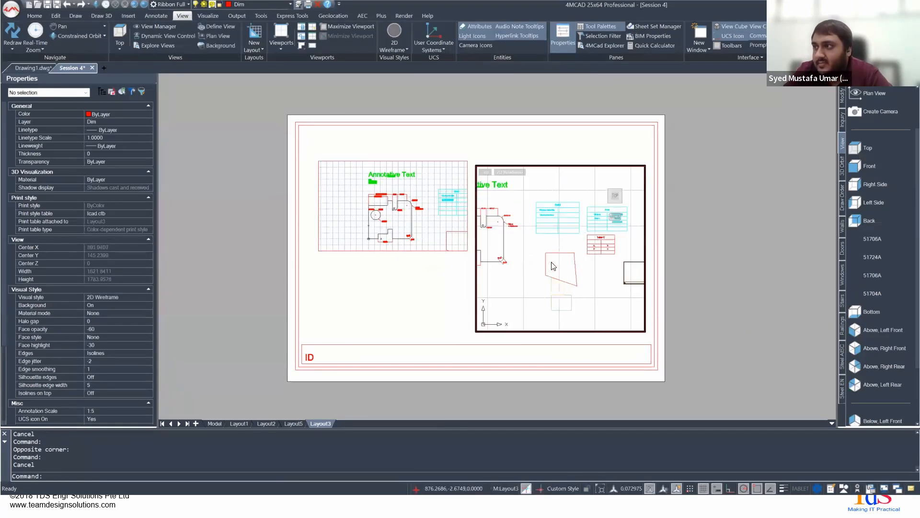
scroll(559, 211, "up", 5)
middle_click_drag(528, 215, 550, 245)
scroll(551, 245, "down", 4)
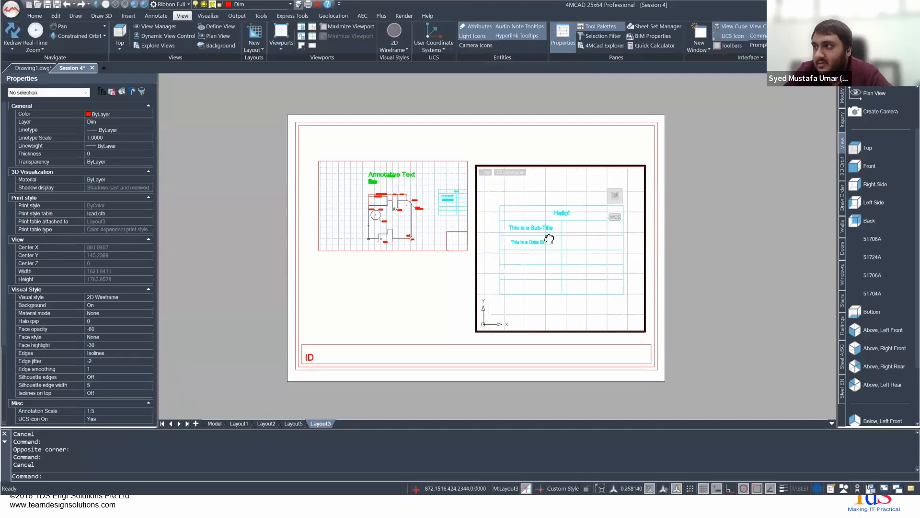
double_click(654, 186)
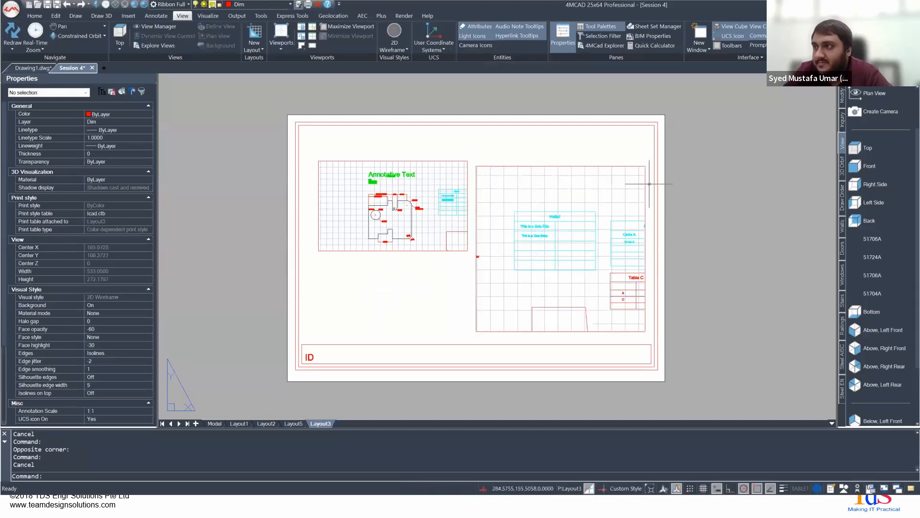
Step: Stretch two opposite corners of the second viewport inward to fit the "Hello!" table, about 69 mm wide and 59 mm high
left_click(642, 331)
left_click(646, 331)
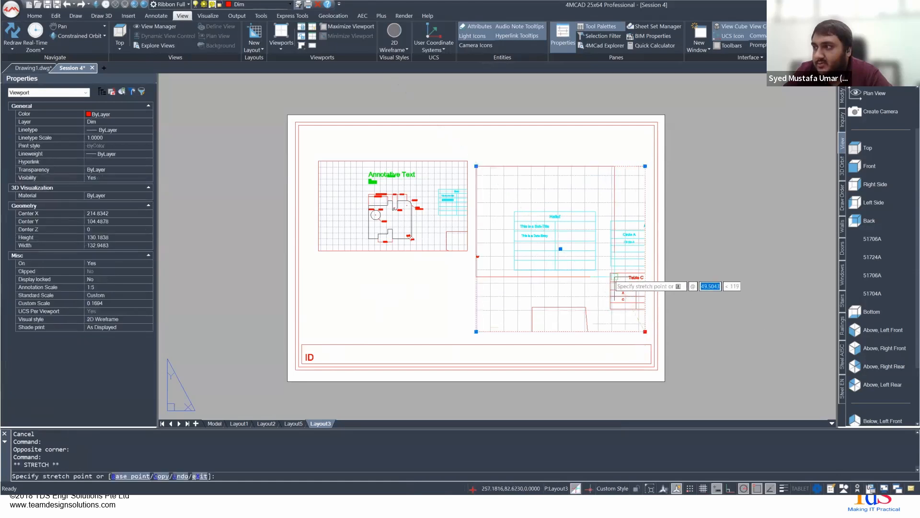
left_click(600, 276)
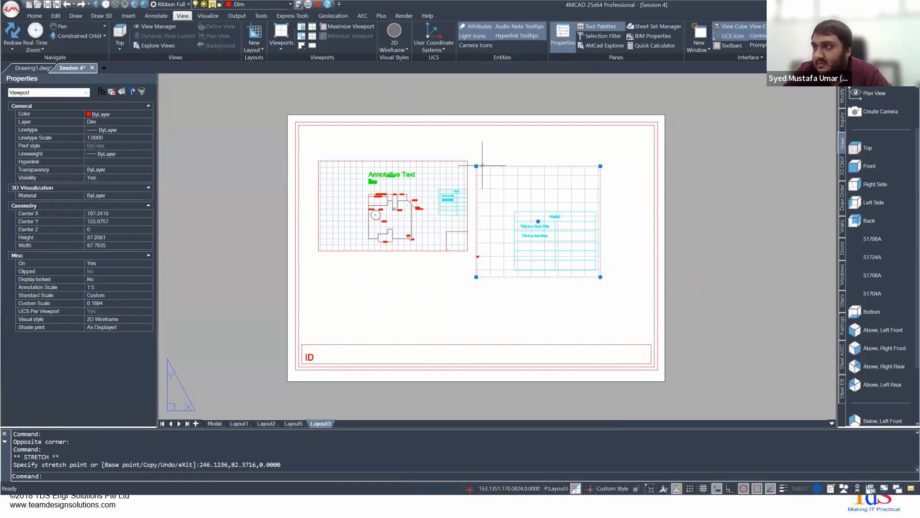
left_click(477, 166)
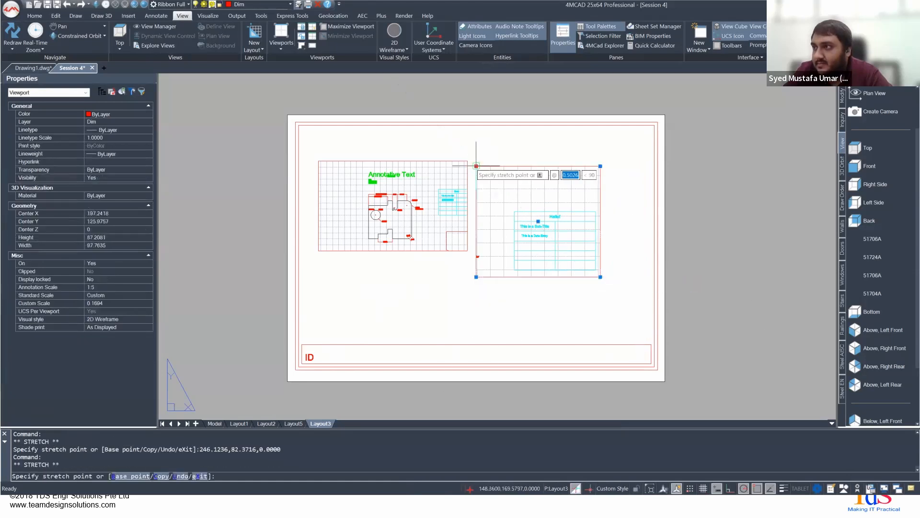
left_click(513, 201)
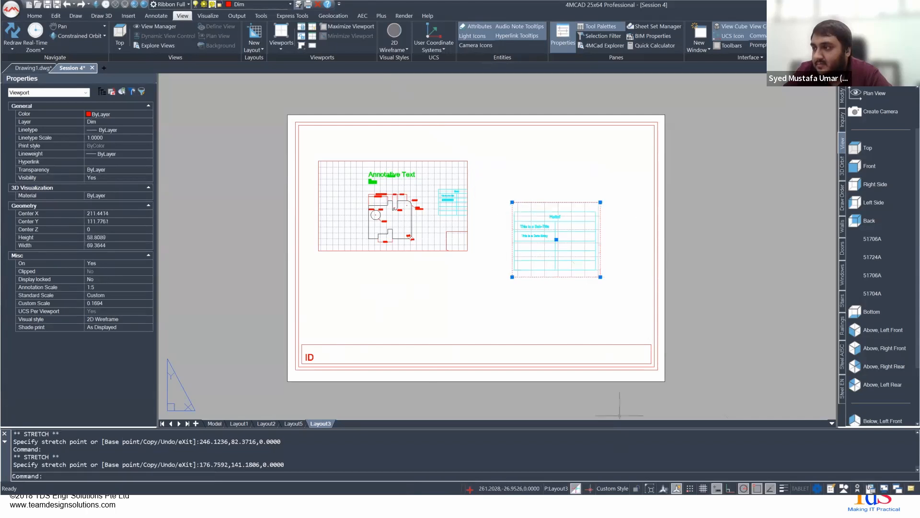
Step: Turn off the grid inside the viewport showing the "Hello!" table and return to paper space
left_click(704, 488)
left_click(703, 489)
double_click(560, 246)
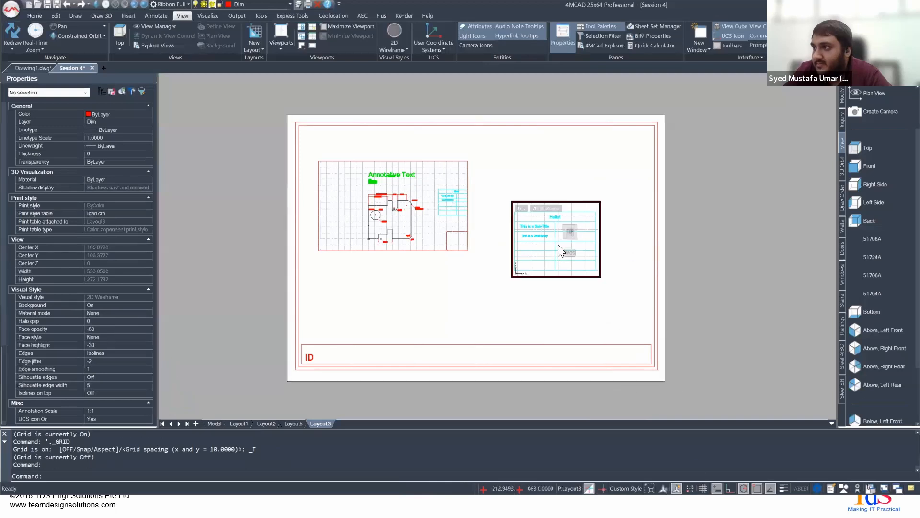
left_click(703, 489)
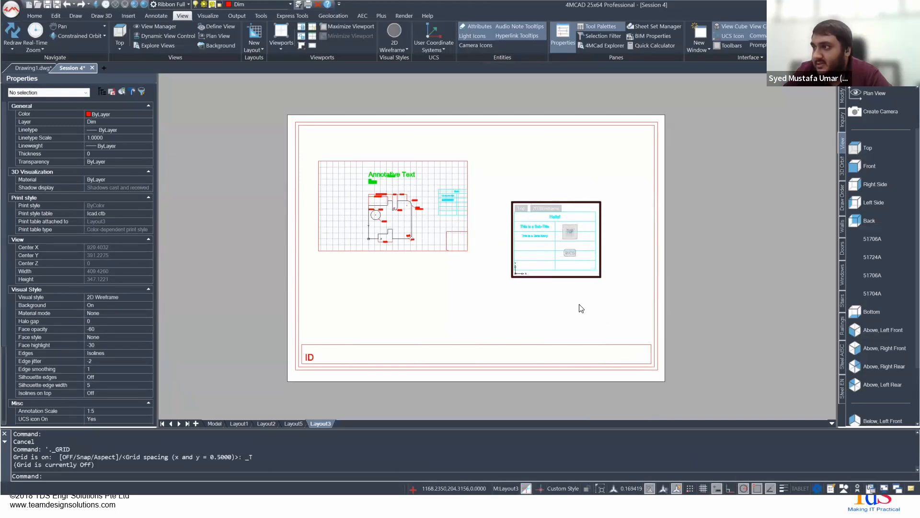
double_click(567, 288)
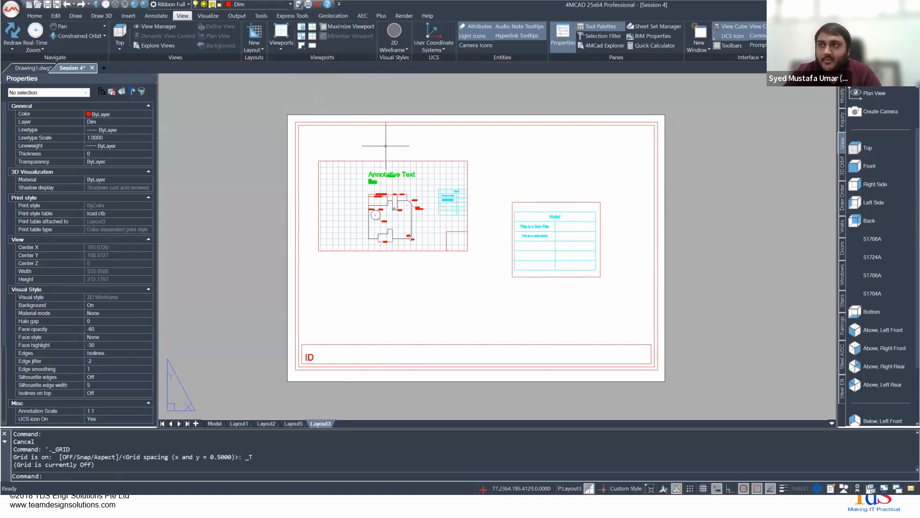
Step: Check the title block's block reference properties on Layout3 and compare it with the copy in model space
left_click(297, 146)
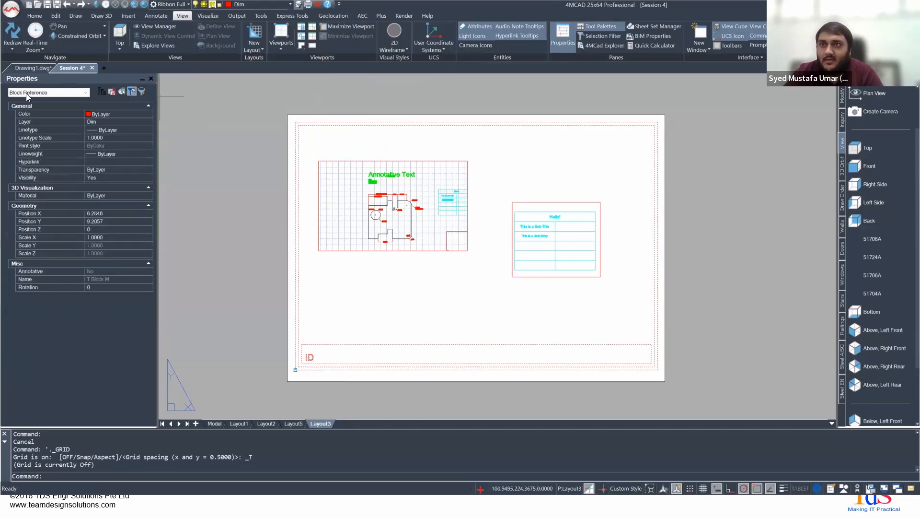
left_click(214, 423)
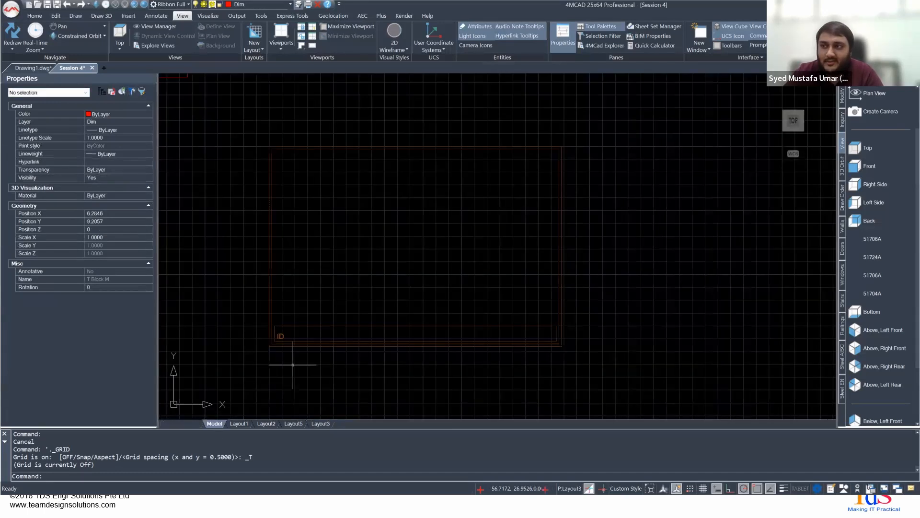
left_click(320, 423)
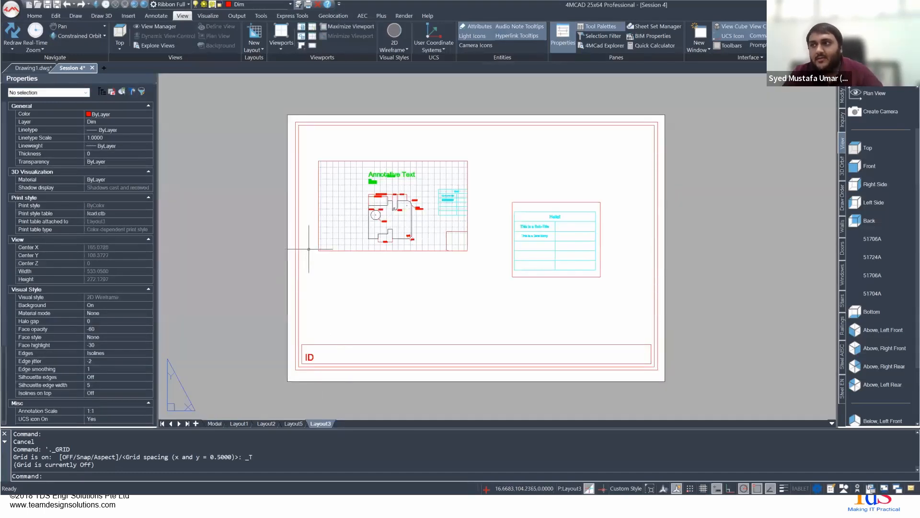
left_click(128, 16)
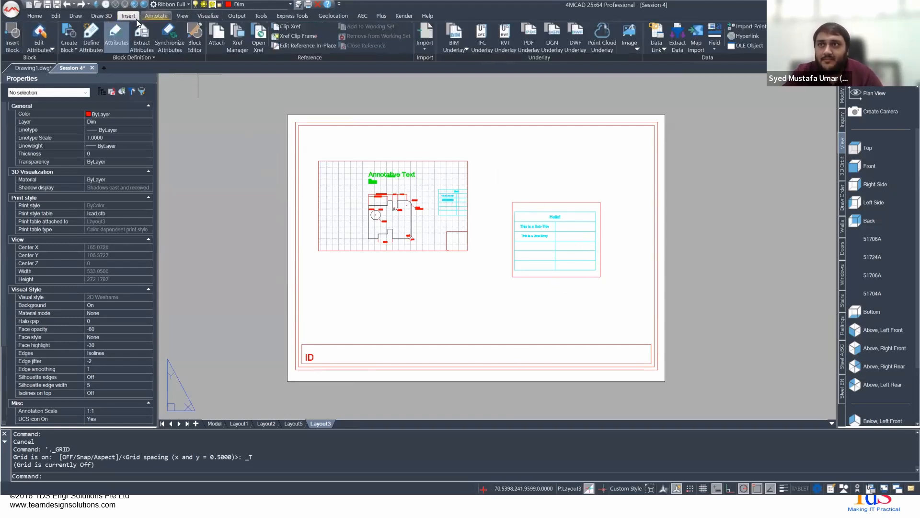
left_click(156, 17)
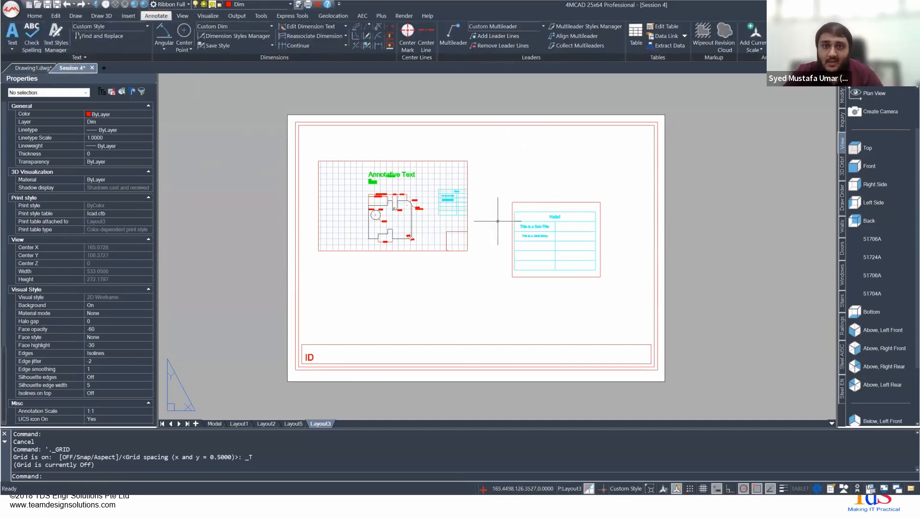
left_click(8, 49)
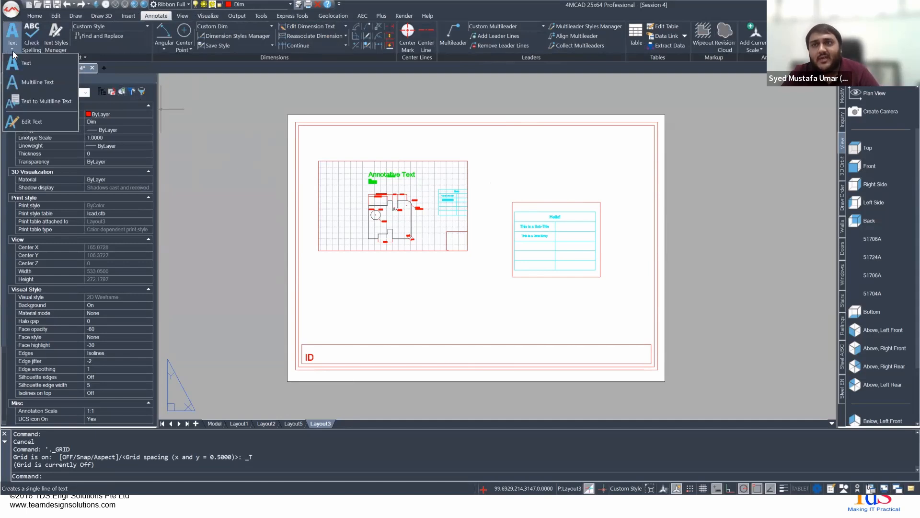
left_click(38, 84)
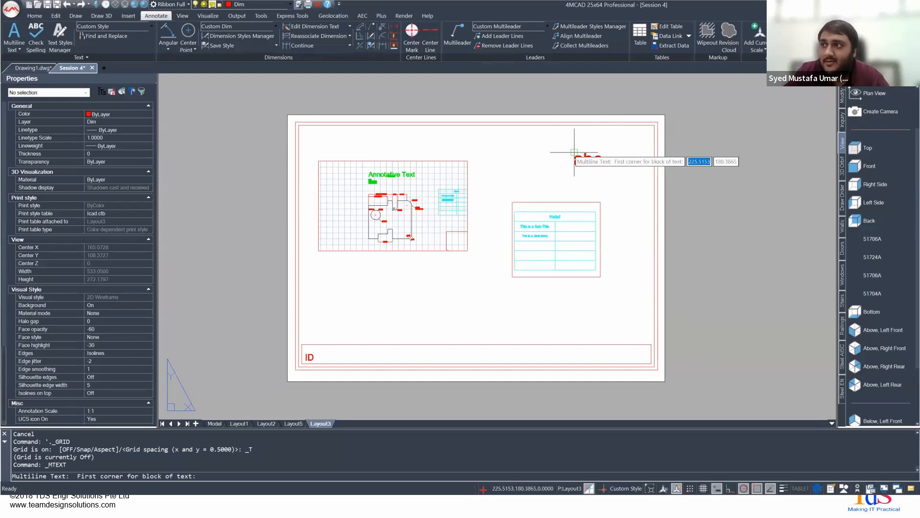
key("Escape")
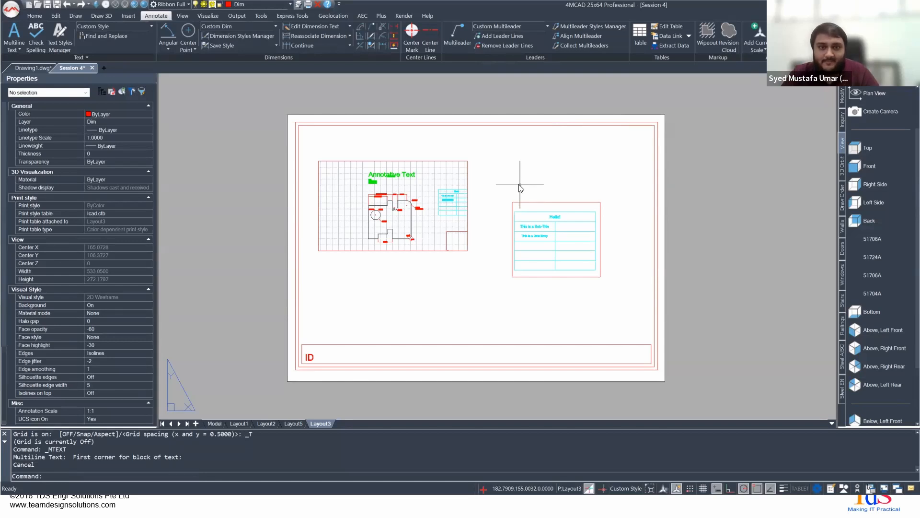
key("alt+Tab")
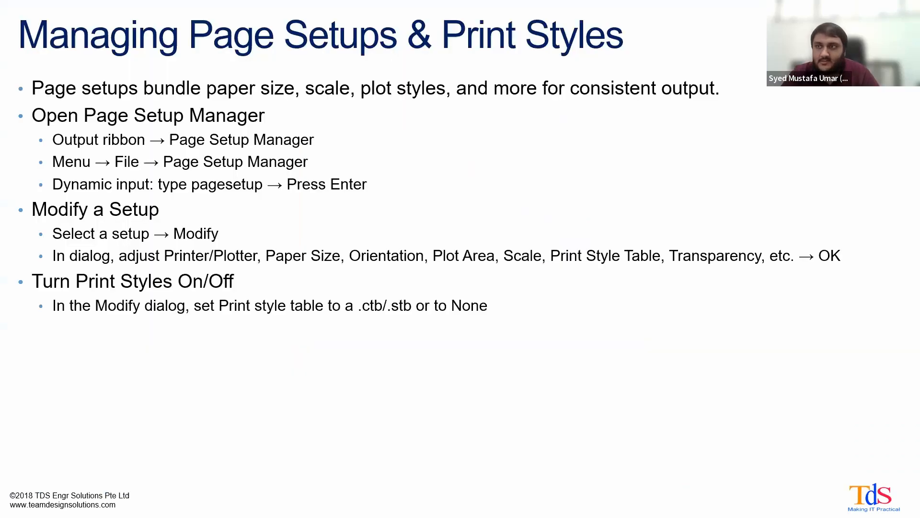
key("Right")
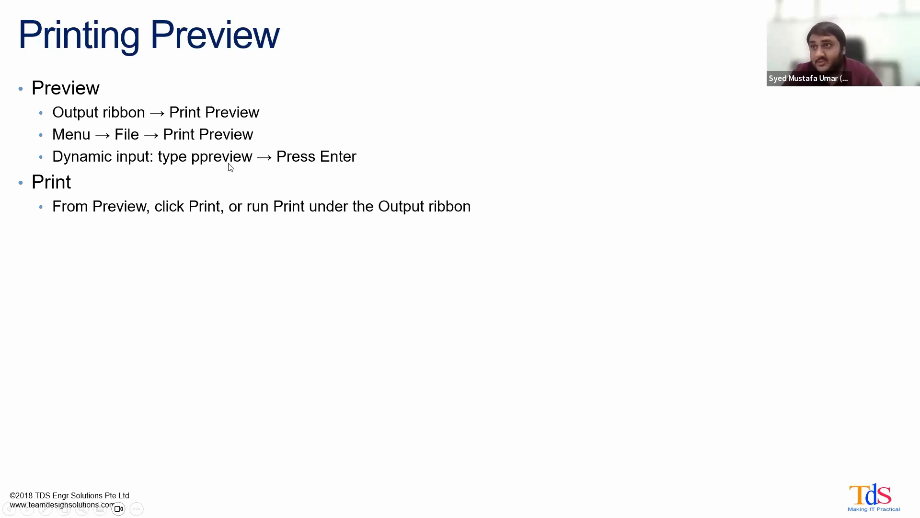
key("alt+Tab")
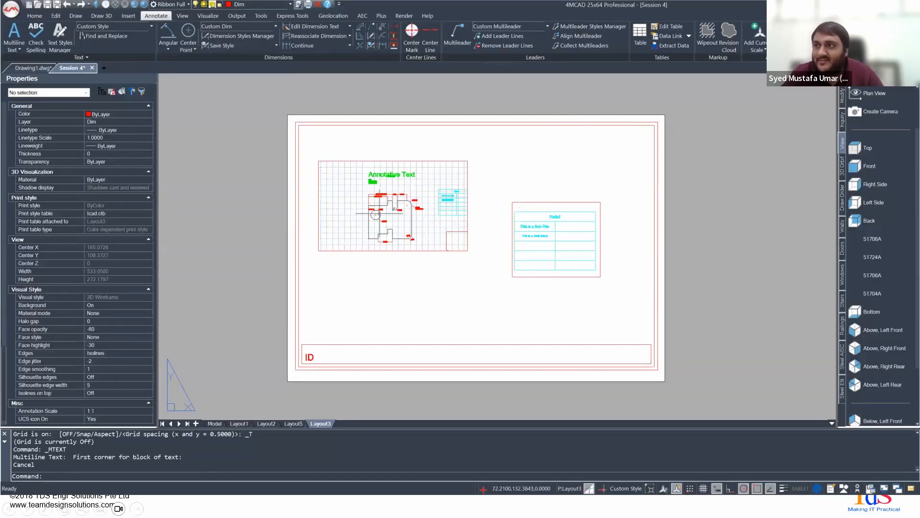
Step: Preview the Layout3 sheet with the PPREVIEW command and close the preview
type("PPREVIEW")
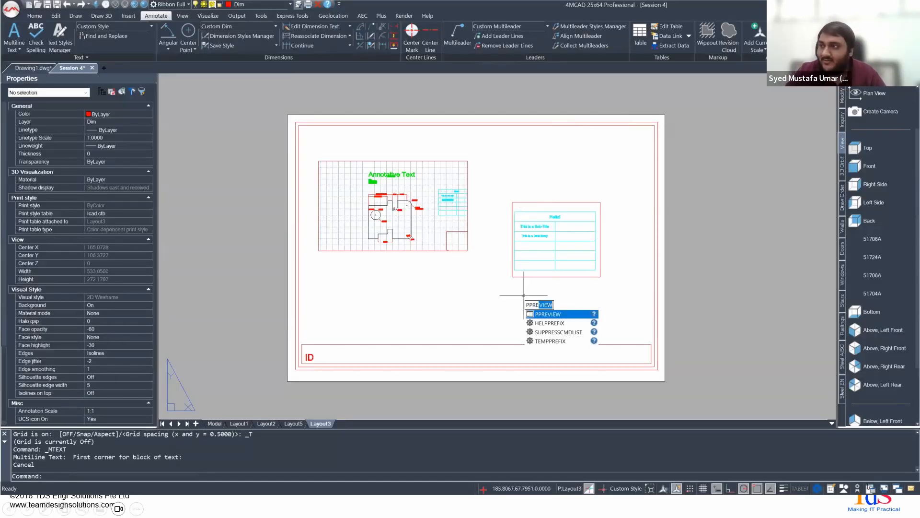
key("Return")
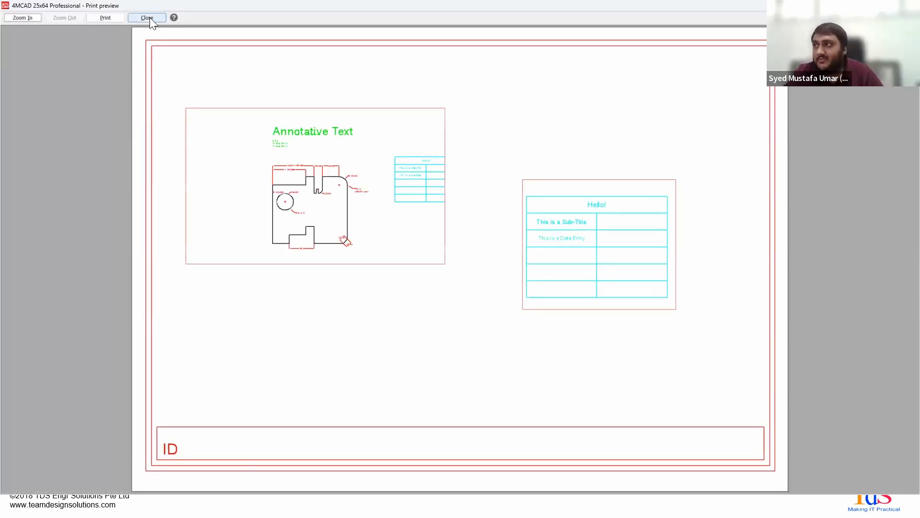
left_click(135, 19)
key("alt+Tab")
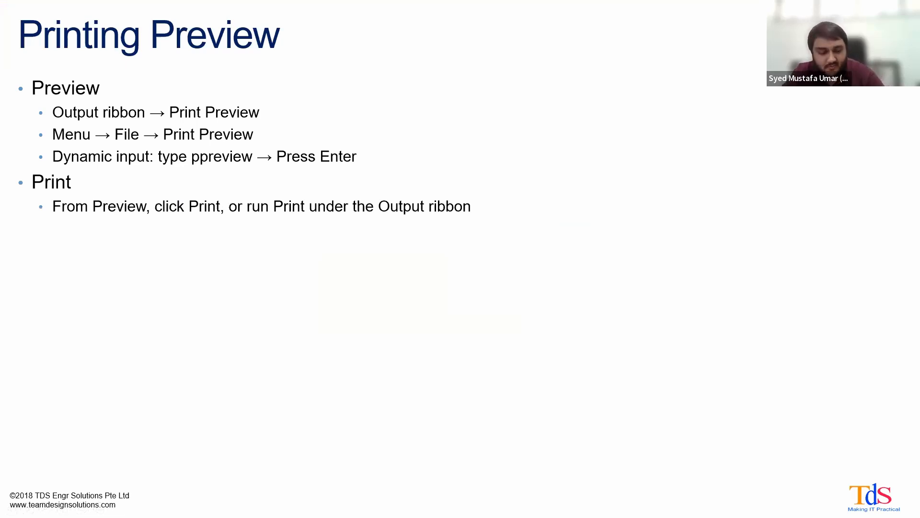
key("alt+Tab")
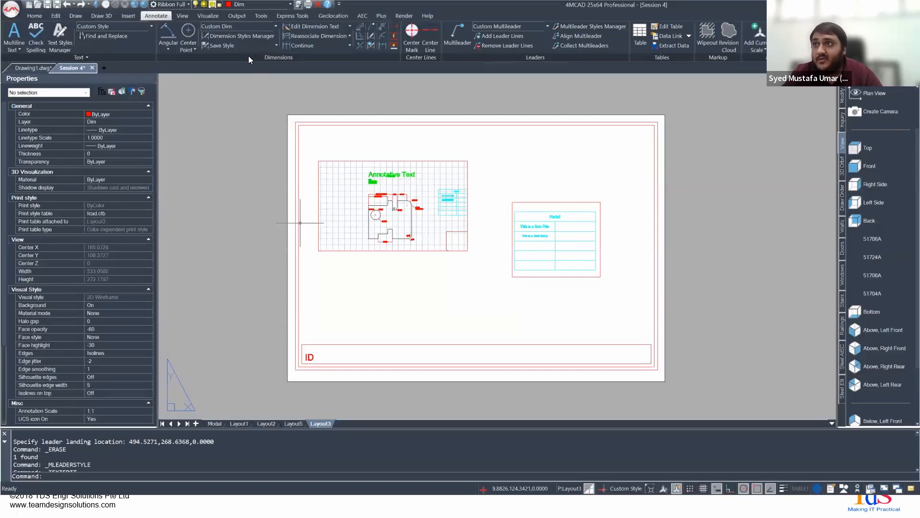
Step: Check the Layout3 sheet in print preview once more and leave the preview
left_click(237, 15)
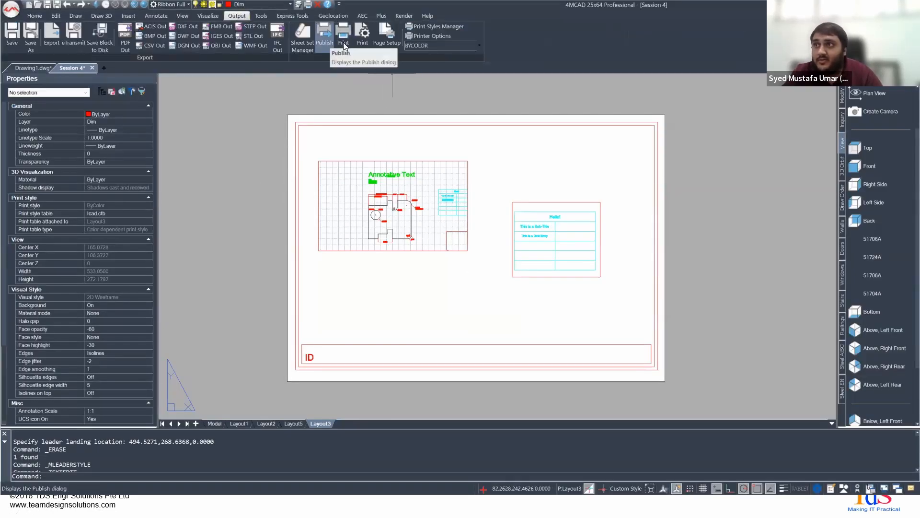
type("ppreview")
key("Return")
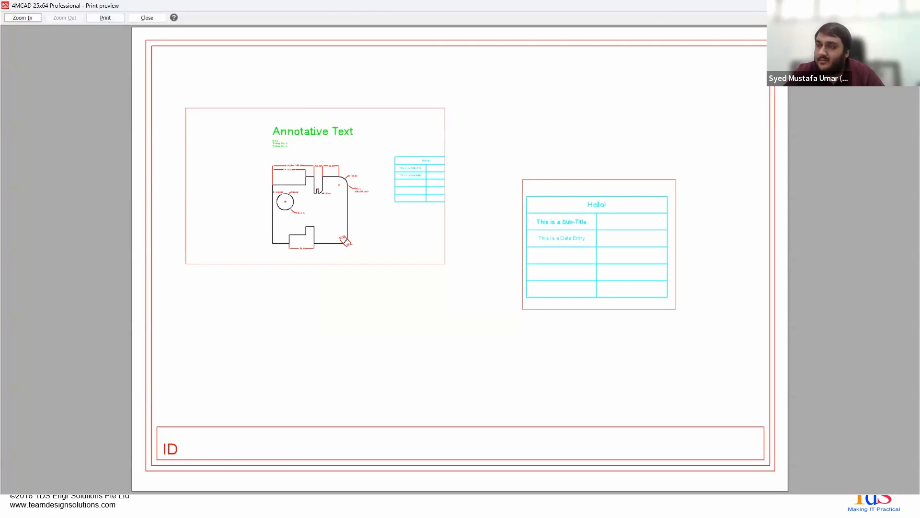
key("Escape")
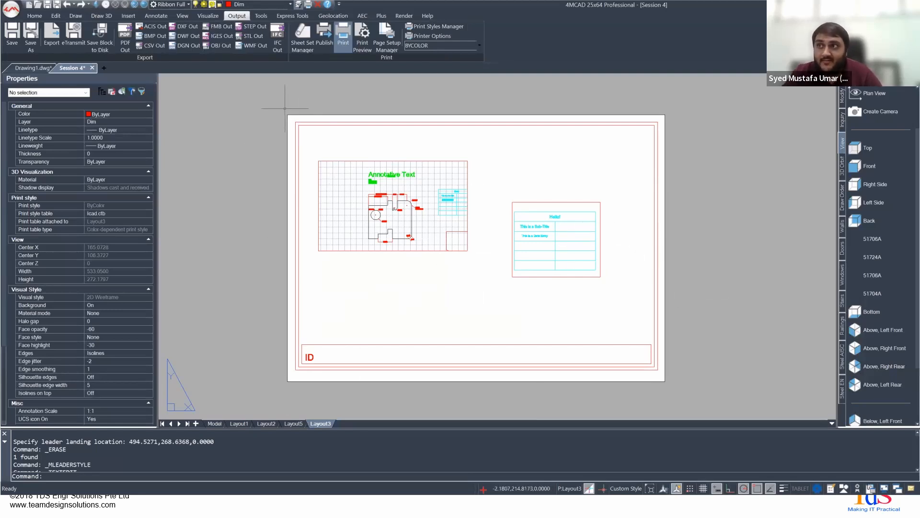
Step: Open the print settings for Layout3 and choose Microsoft Print to PDF as the printer
left_click(343, 36)
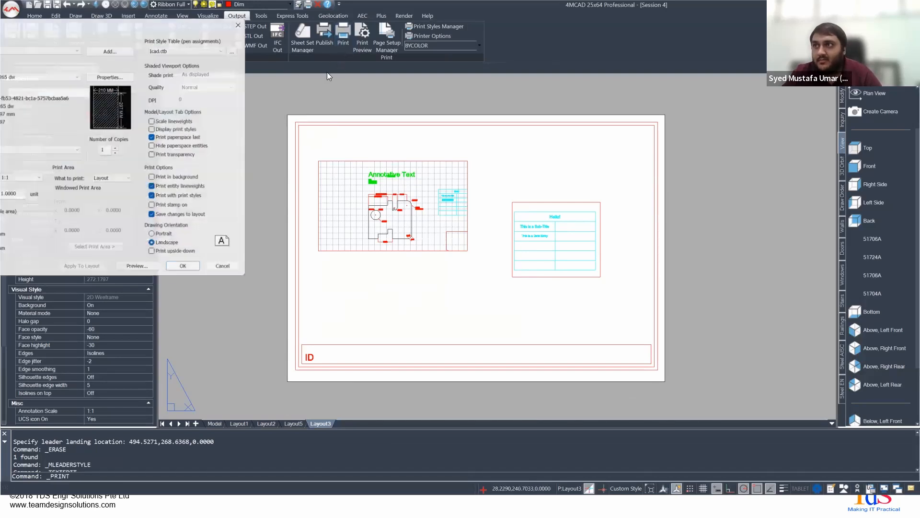
left_click_drag(144, 19, 414, 93)
left_click(283, 105)
left_click(345, 90)
left_click(307, 132)
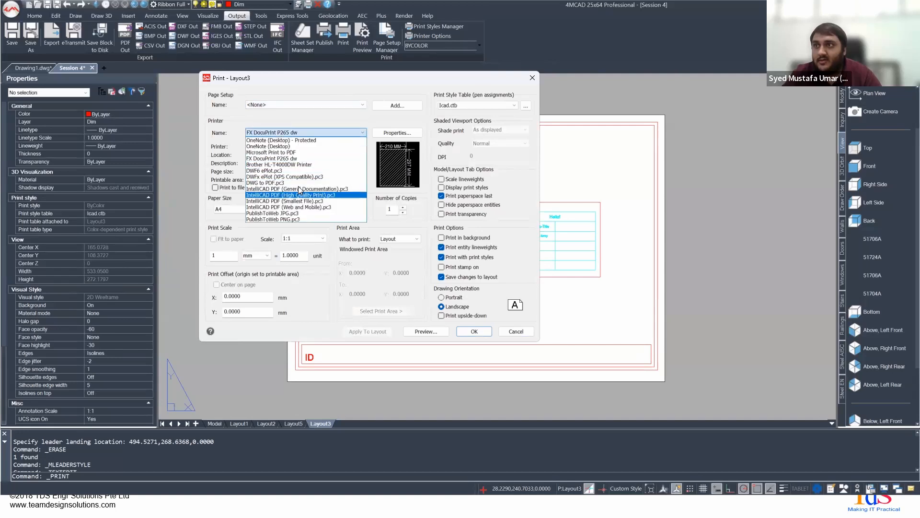
left_click(310, 152)
Step: Review the available PDF printers for Layout3, including the IntelliCAD PDF presets, and leave the print settings without printing
left_click(346, 132)
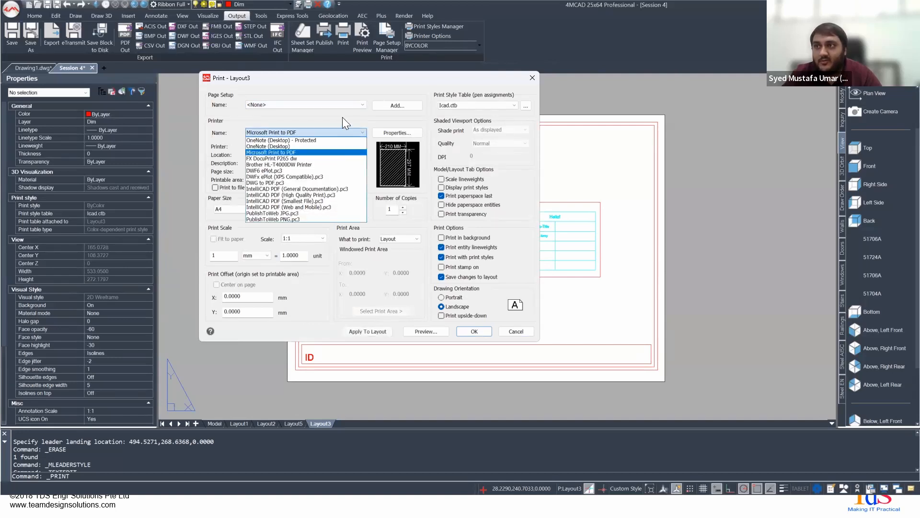
left_click(341, 111)
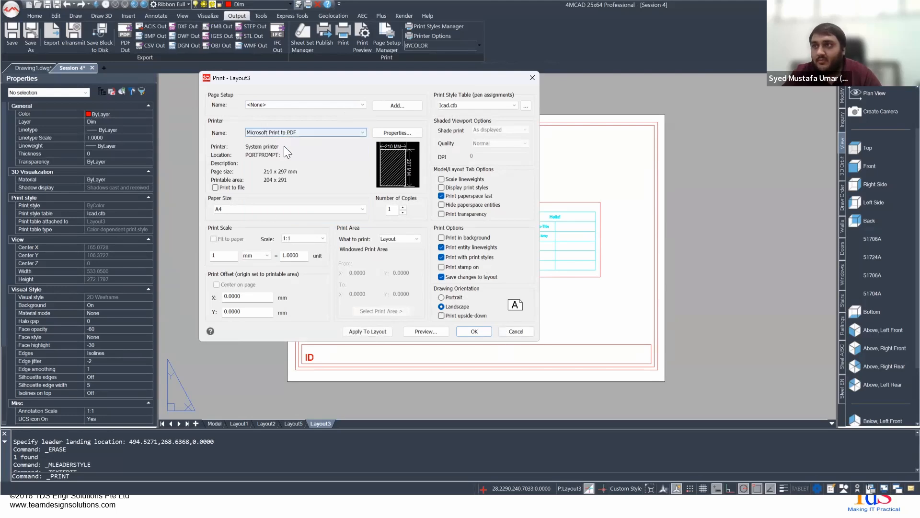
left_click(287, 132)
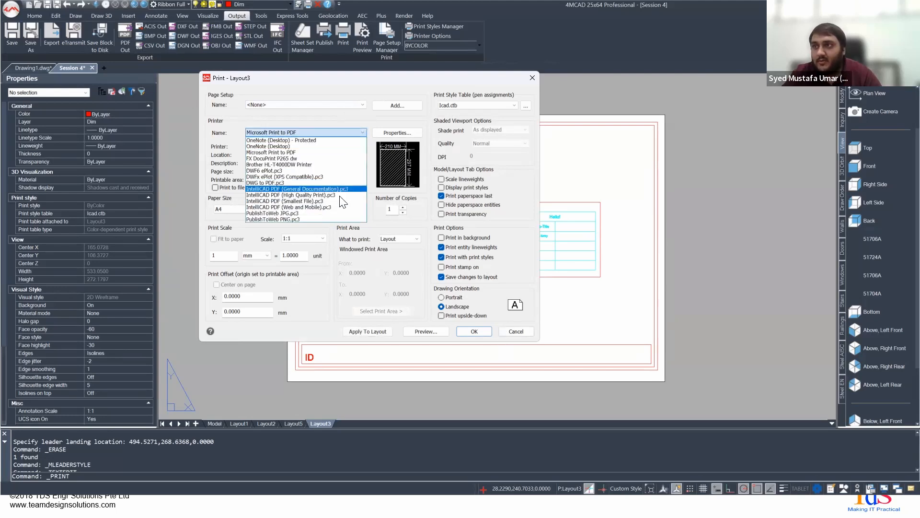
left_click(425, 157)
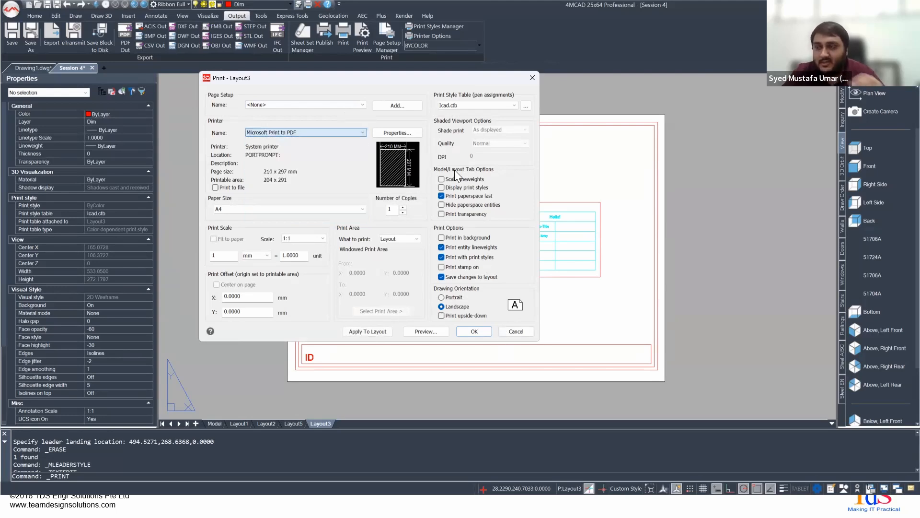
left_click(510, 331)
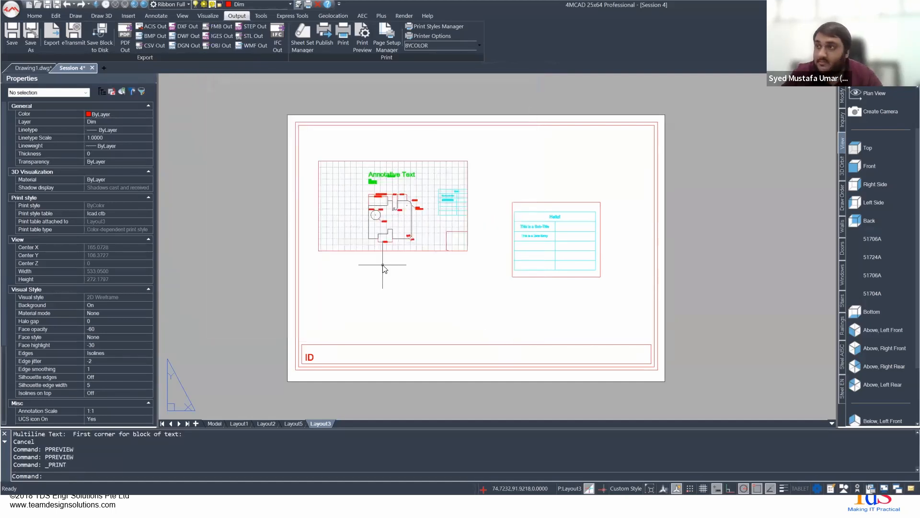
Step: Switch to the presentation and advance to the slide on exporting drawings to external formats
key("alt+Tab")
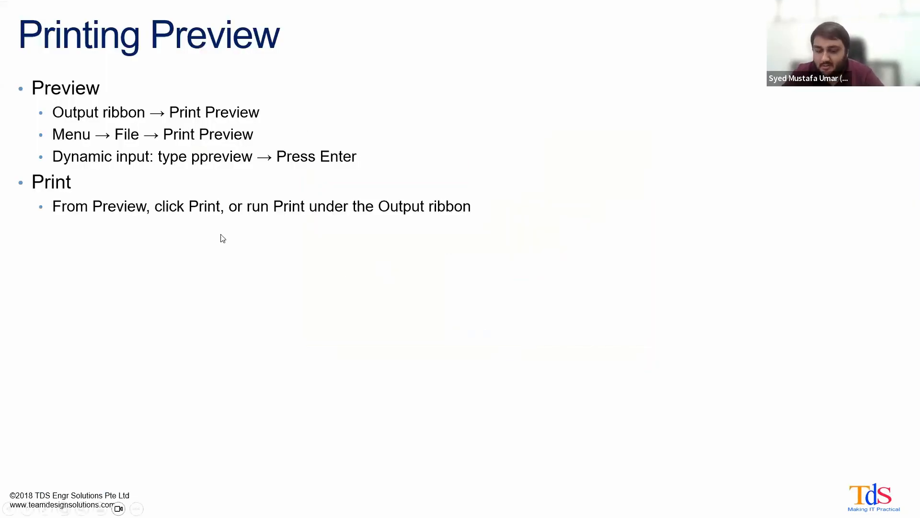
key("Right")
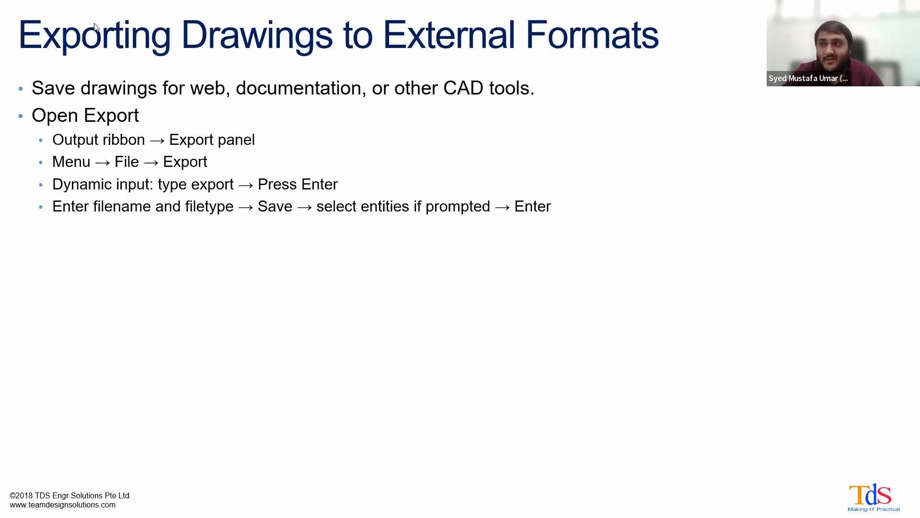
Step: Switch back to 4MCAD and save the Session 4 drawing
key("alt+Tab")
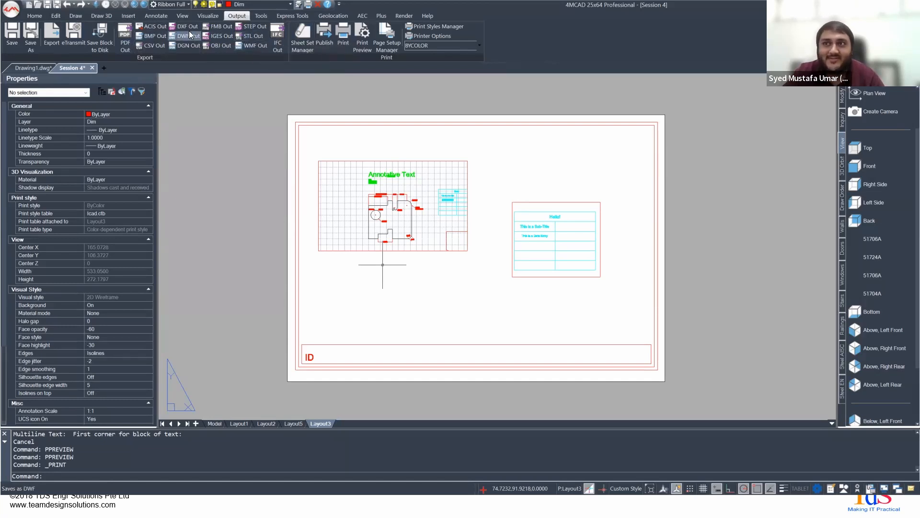
key("ctrl+s")
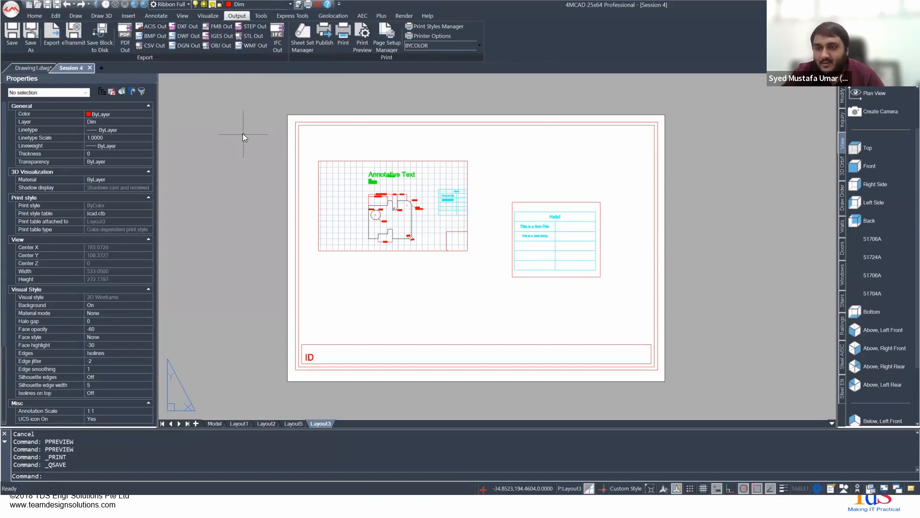
Step: Return to the presentation and advance to the closing thank-you slide
key("alt+Tab")
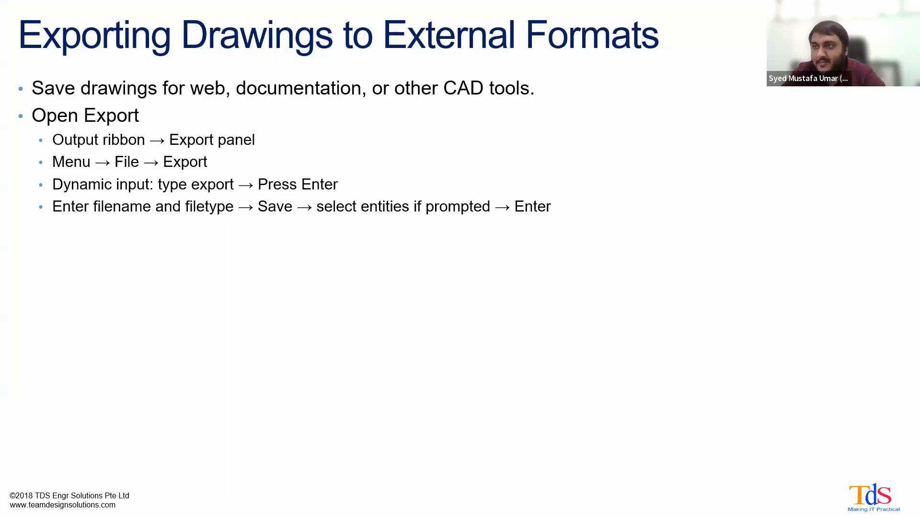
key("Right")
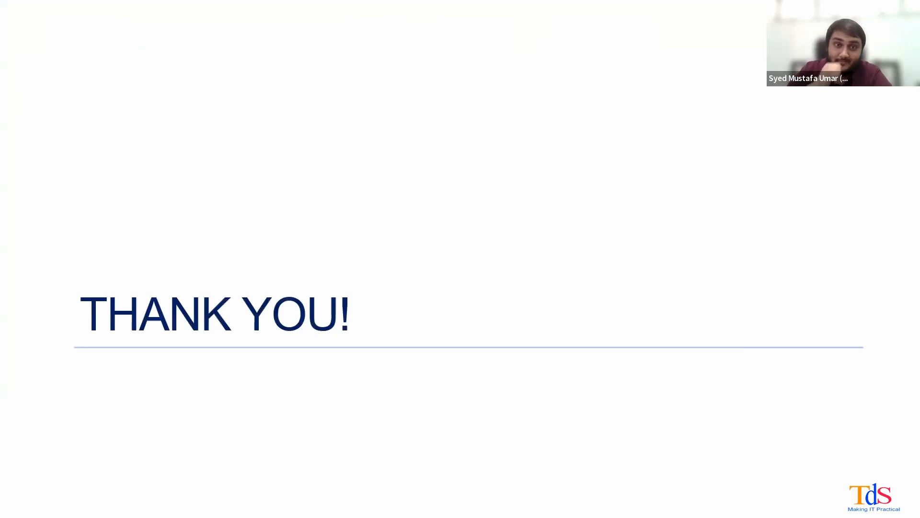